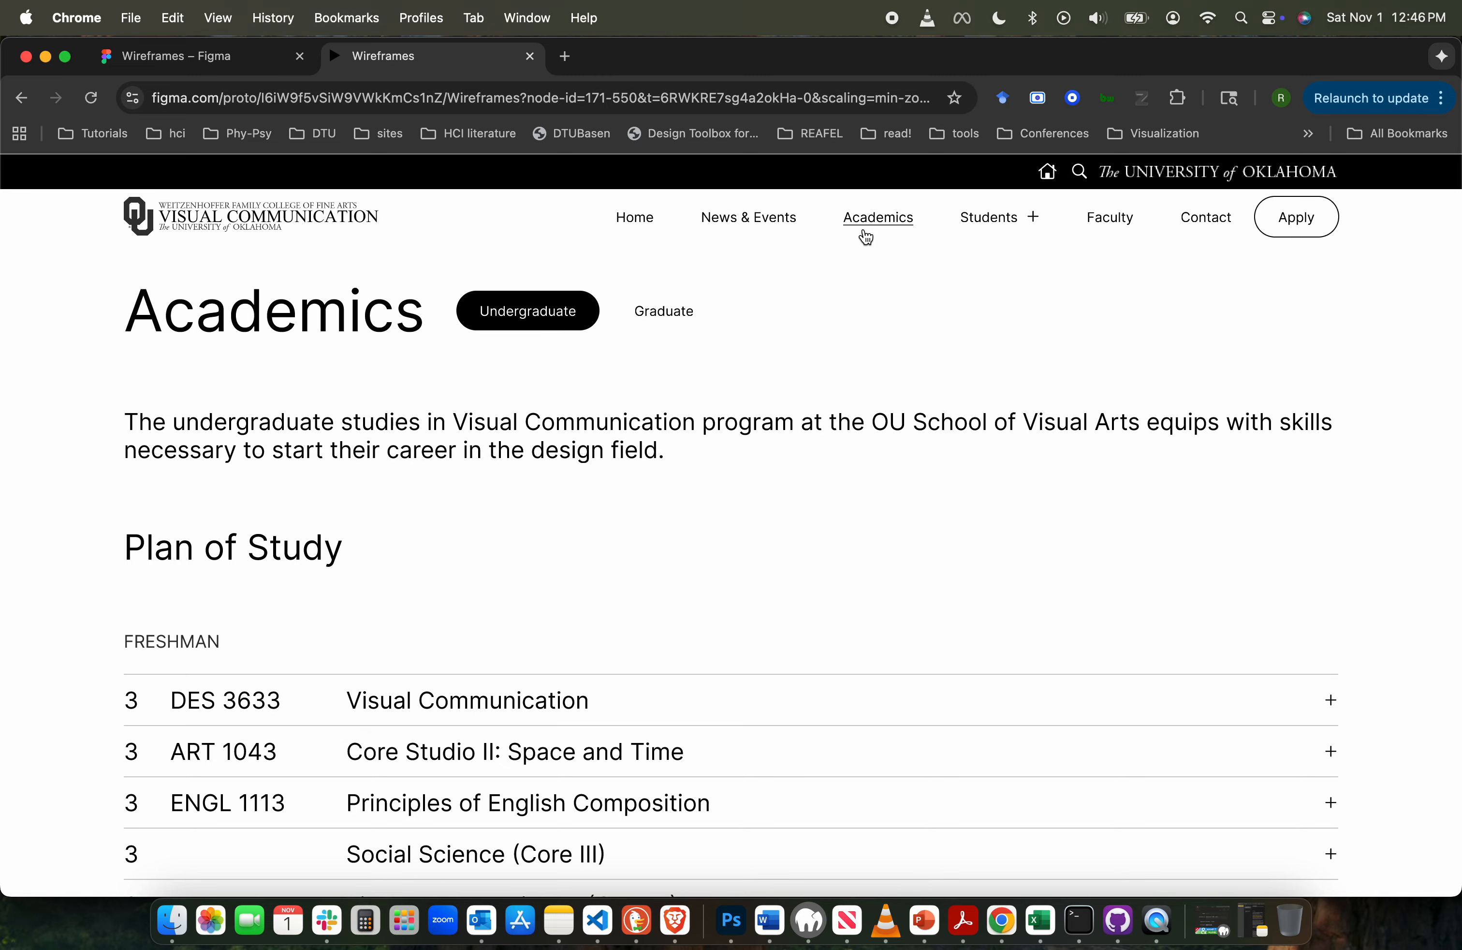
- Examine the prototype's Academics page, its Plan of Study list and the options under Students in the navigation
{"action": "left_click", "coordinate": [302, 423]}
{"action": "scroll", "coordinate": [276, 627], "scroll_direction": "down", "scroll_amount": 3}
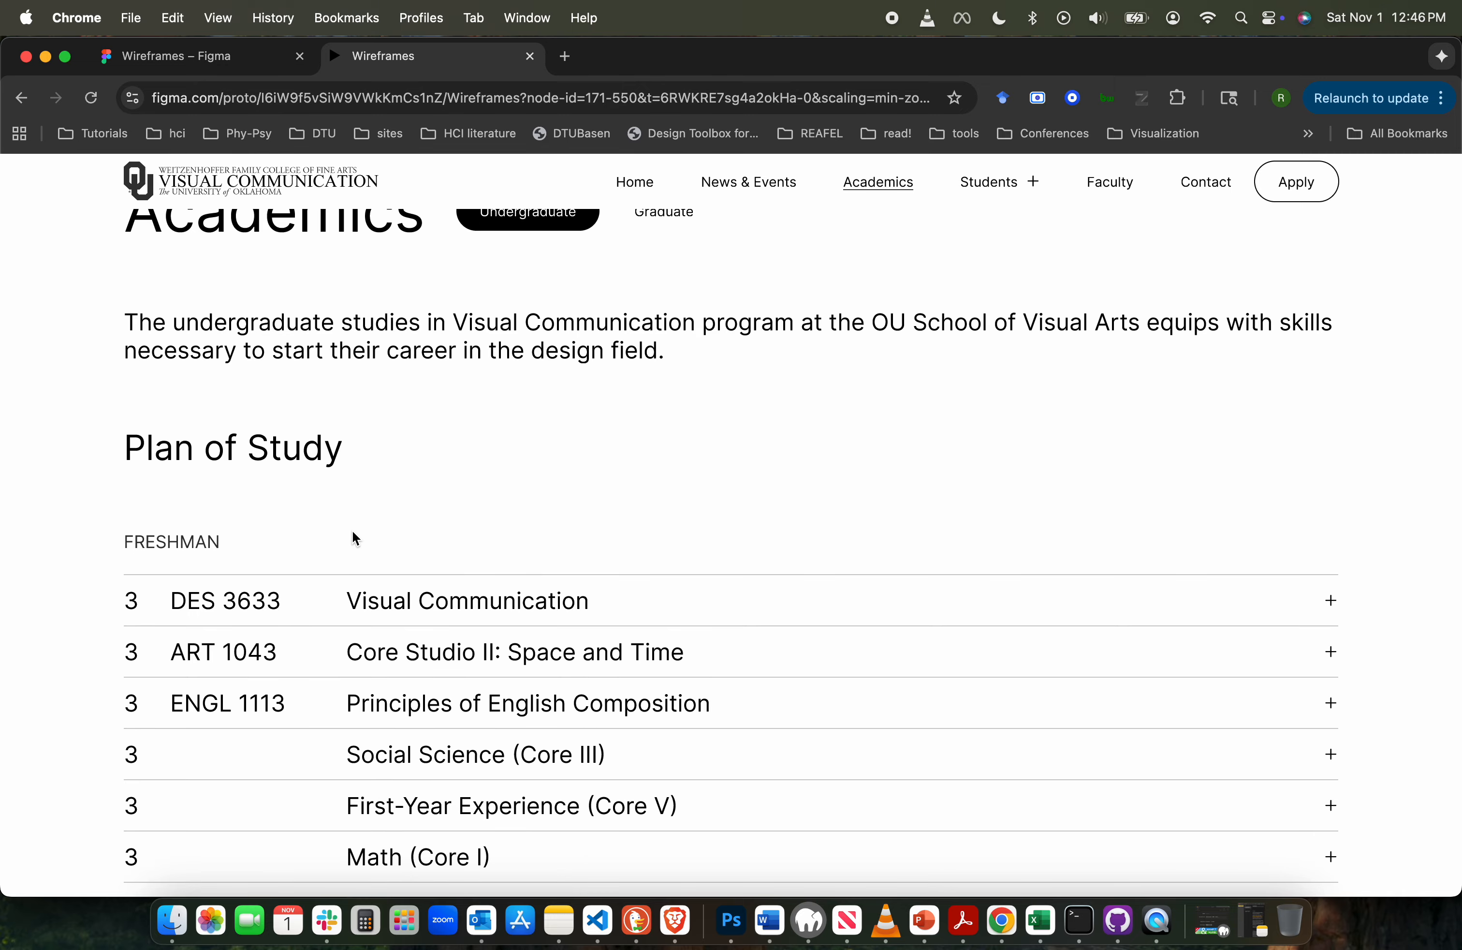
{"action": "scroll", "coordinate": [353, 537], "scroll_direction": "down", "scroll_amount": 3}
{"action": "scroll", "coordinate": [362, 523], "scroll_direction": "up", "scroll_amount": 5}
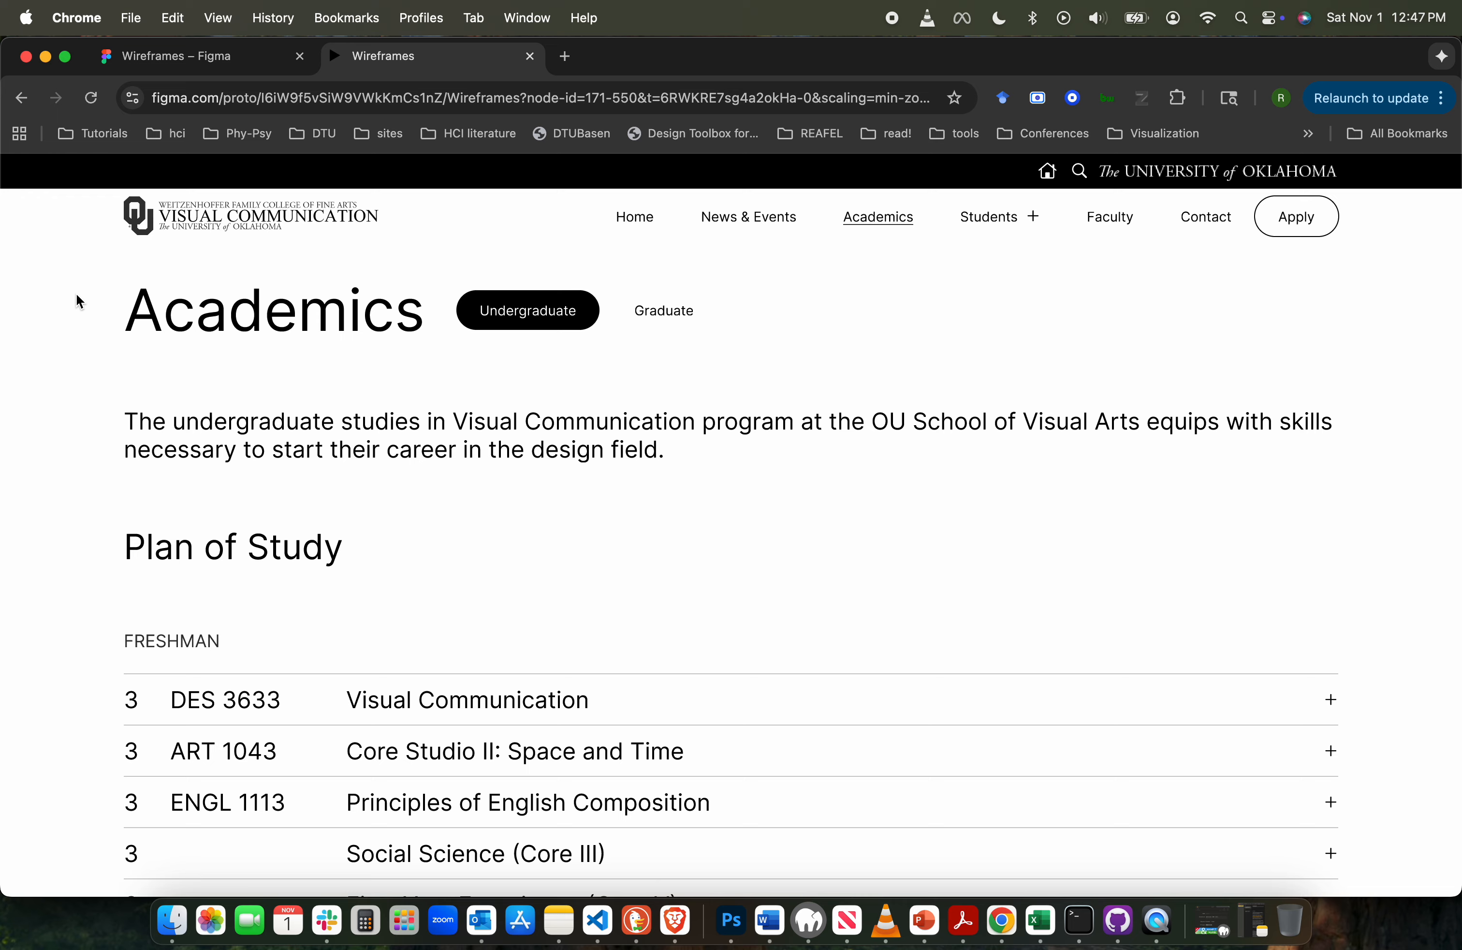
{"action": "left_click", "coordinate": [337, 402]}
{"action": "left_click", "coordinate": [1030, 219]}
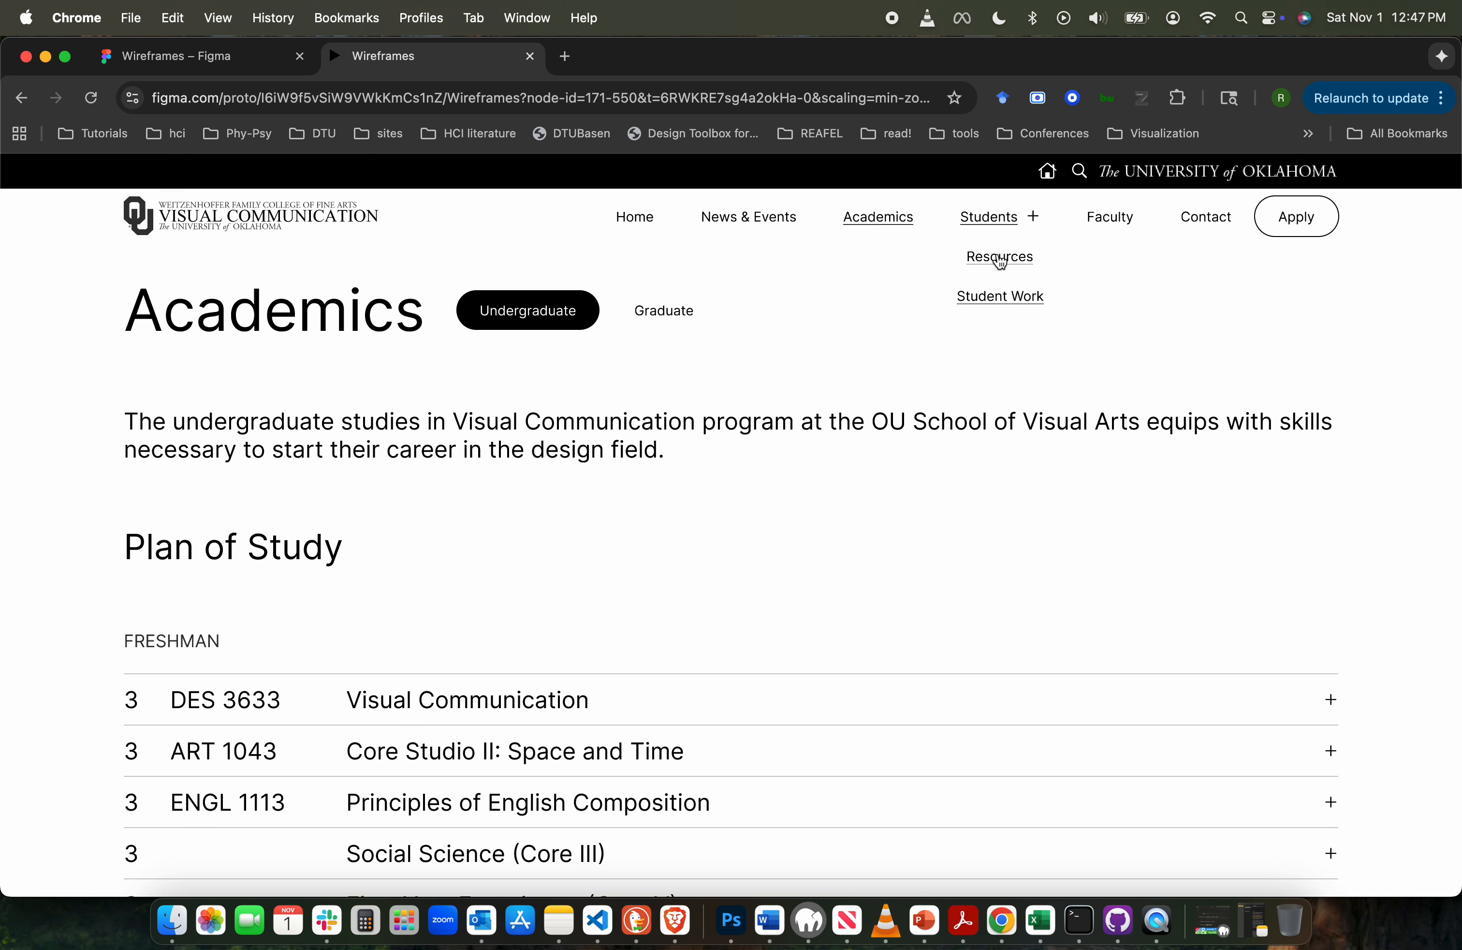
{"action": "left_click", "coordinate": [428, 403]}
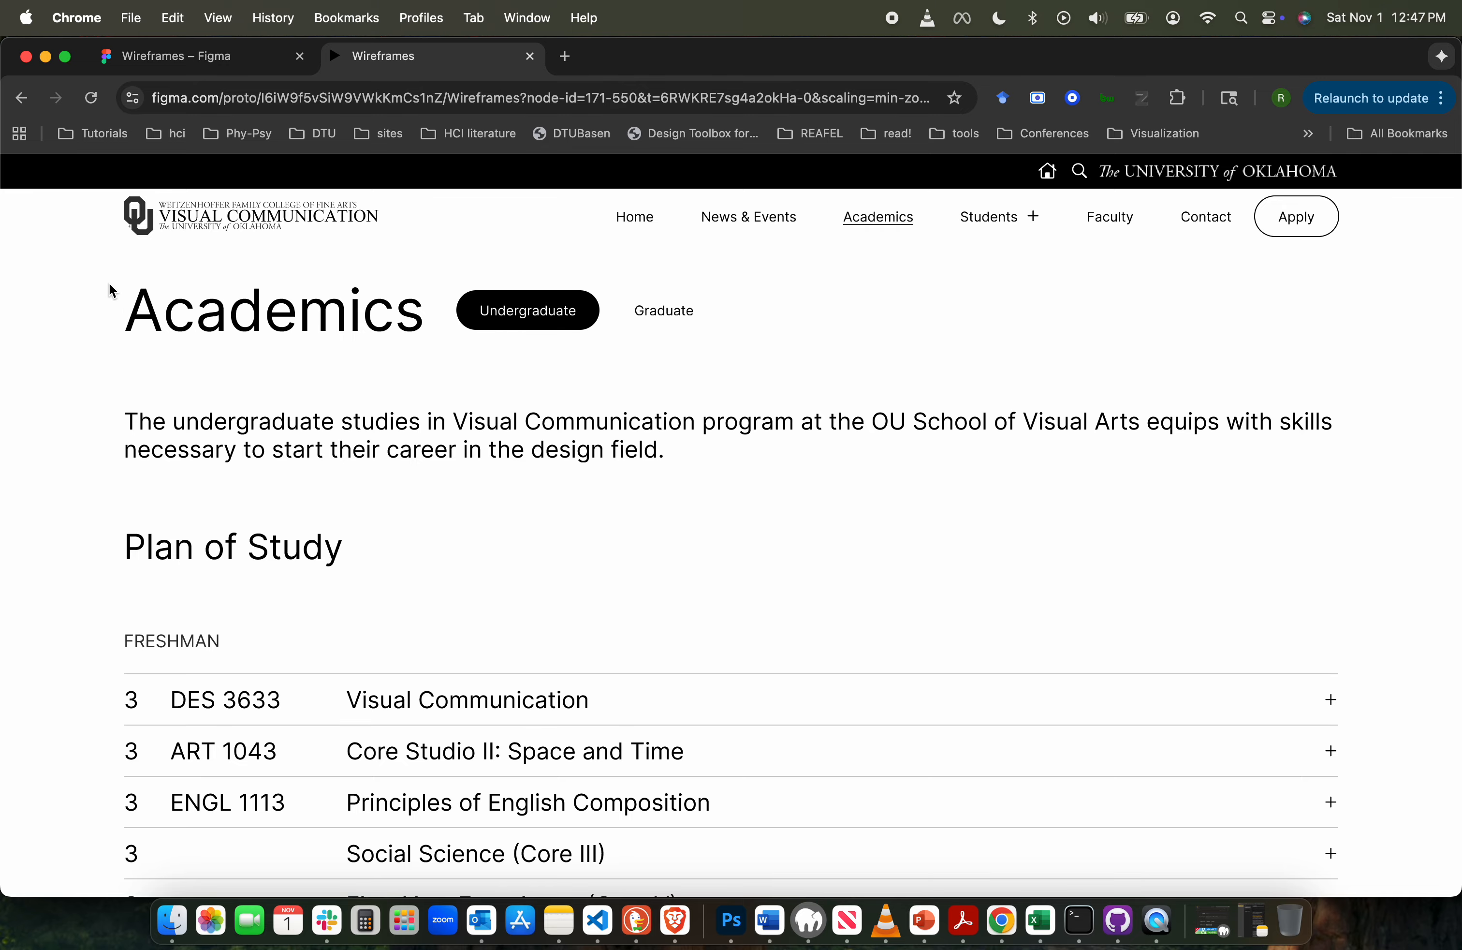
{"action": "scroll", "coordinate": [198, 314], "scroll_direction": "up", "scroll_amount": 2}
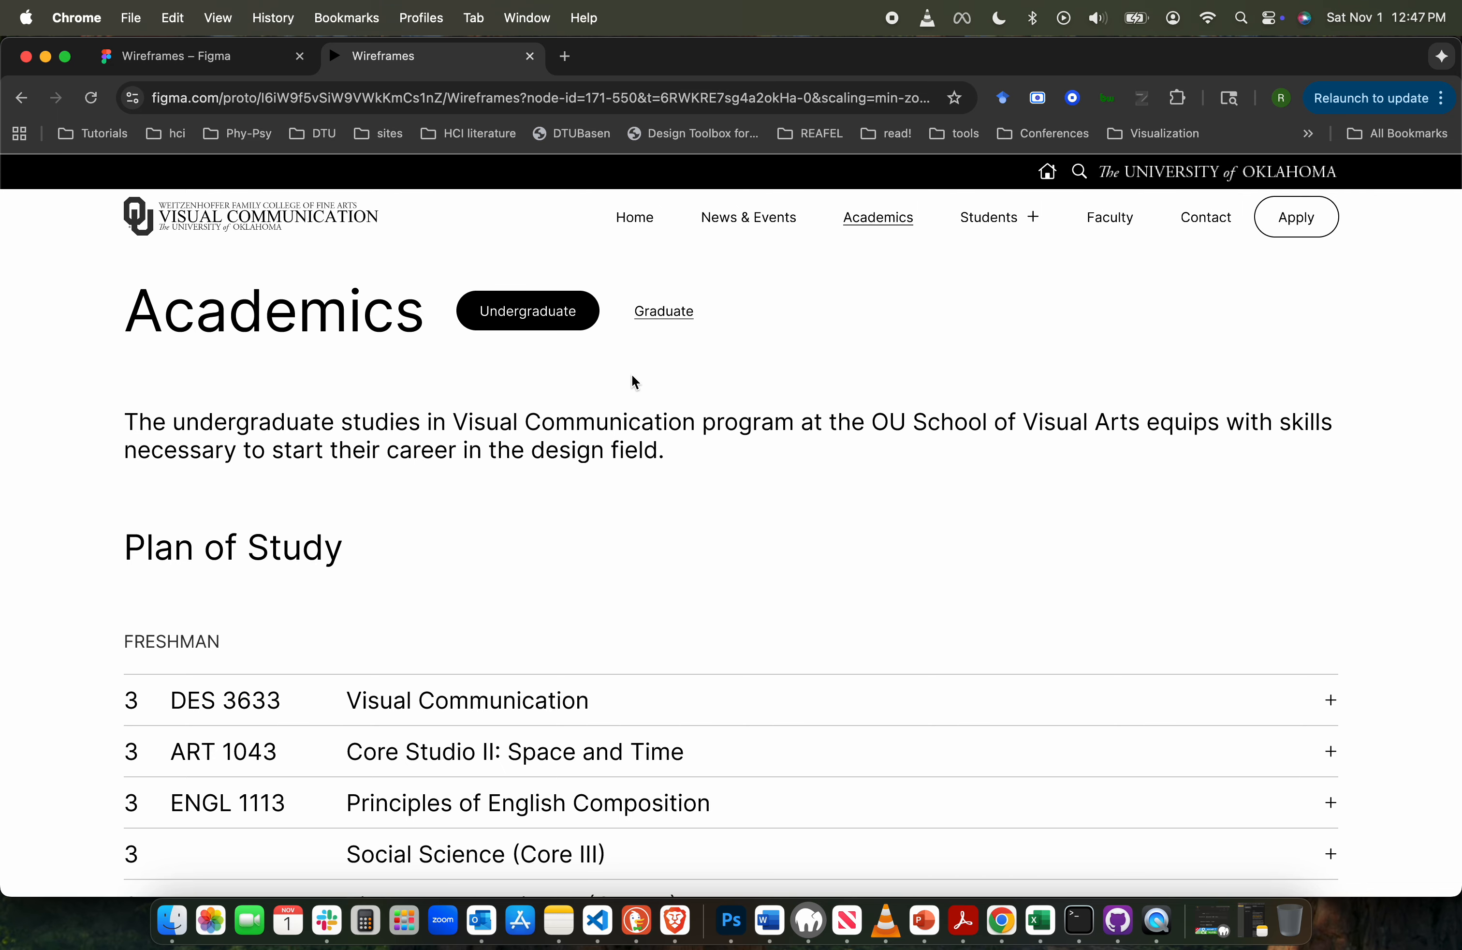
{"action": "left_click", "coordinate": [879, 220]}
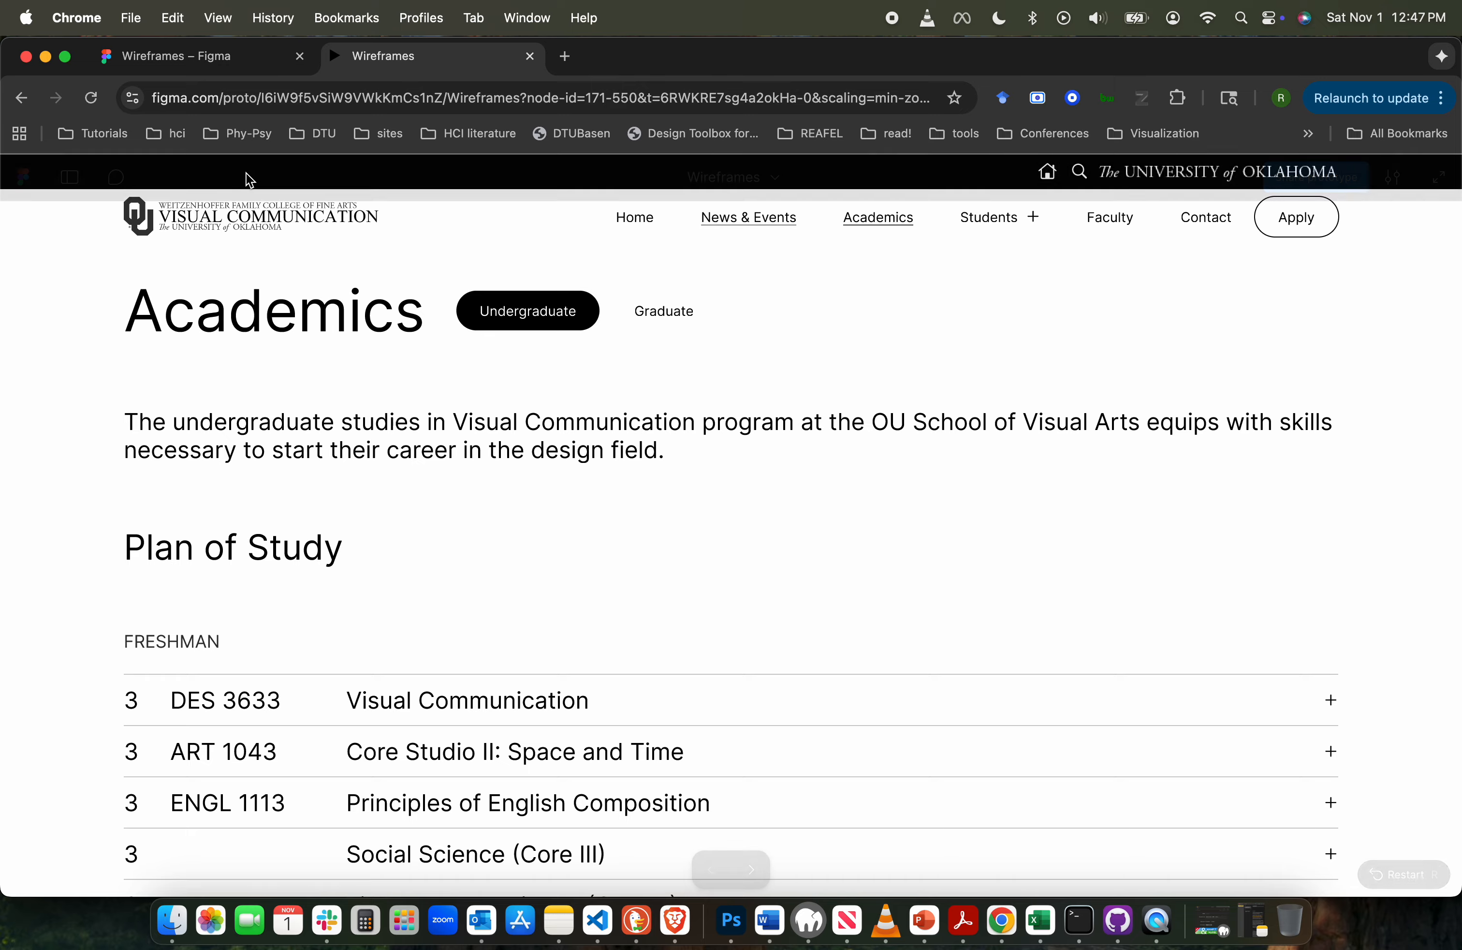
- In the Wireframes design file, duplicate the stdents dropdown frame below the nav bar and place the copy left of the original
{"action": "left_click", "coordinate": [221, 62]}
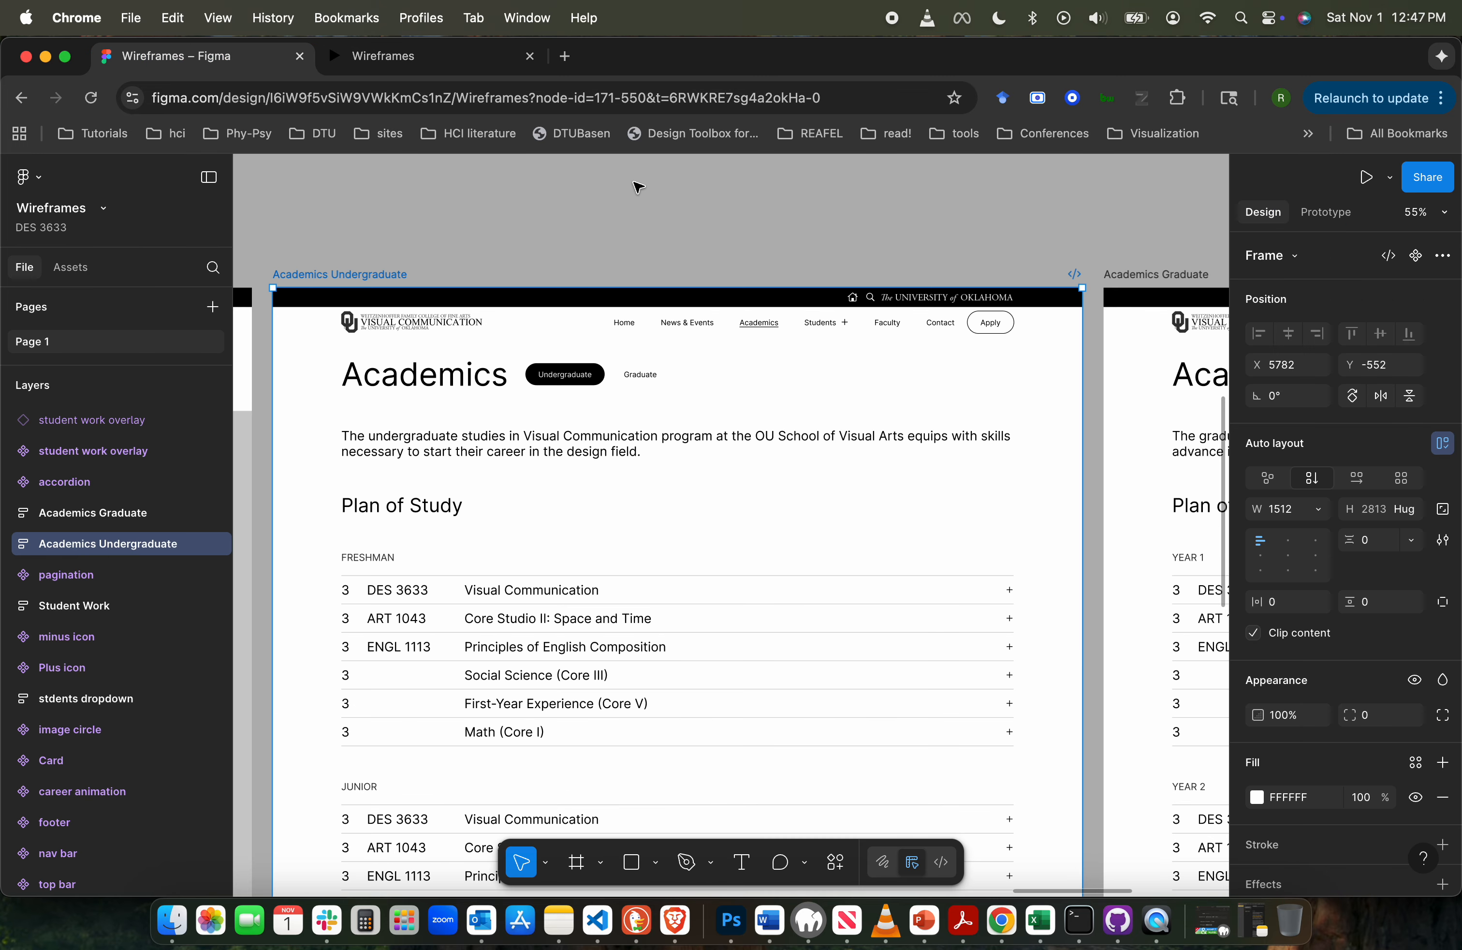
{"action": "left_click", "coordinate": [544, 221]}
{"action": "scroll", "coordinate": [545, 221], "scroll_direction": "left", "scroll_amount": 10}
{"action": "scroll", "coordinate": [545, 221], "scroll_direction": "down", "scroll_amount": 3}
{"action": "scroll", "coordinate": [545, 221], "scroll_direction": "left", "scroll_amount": 10}
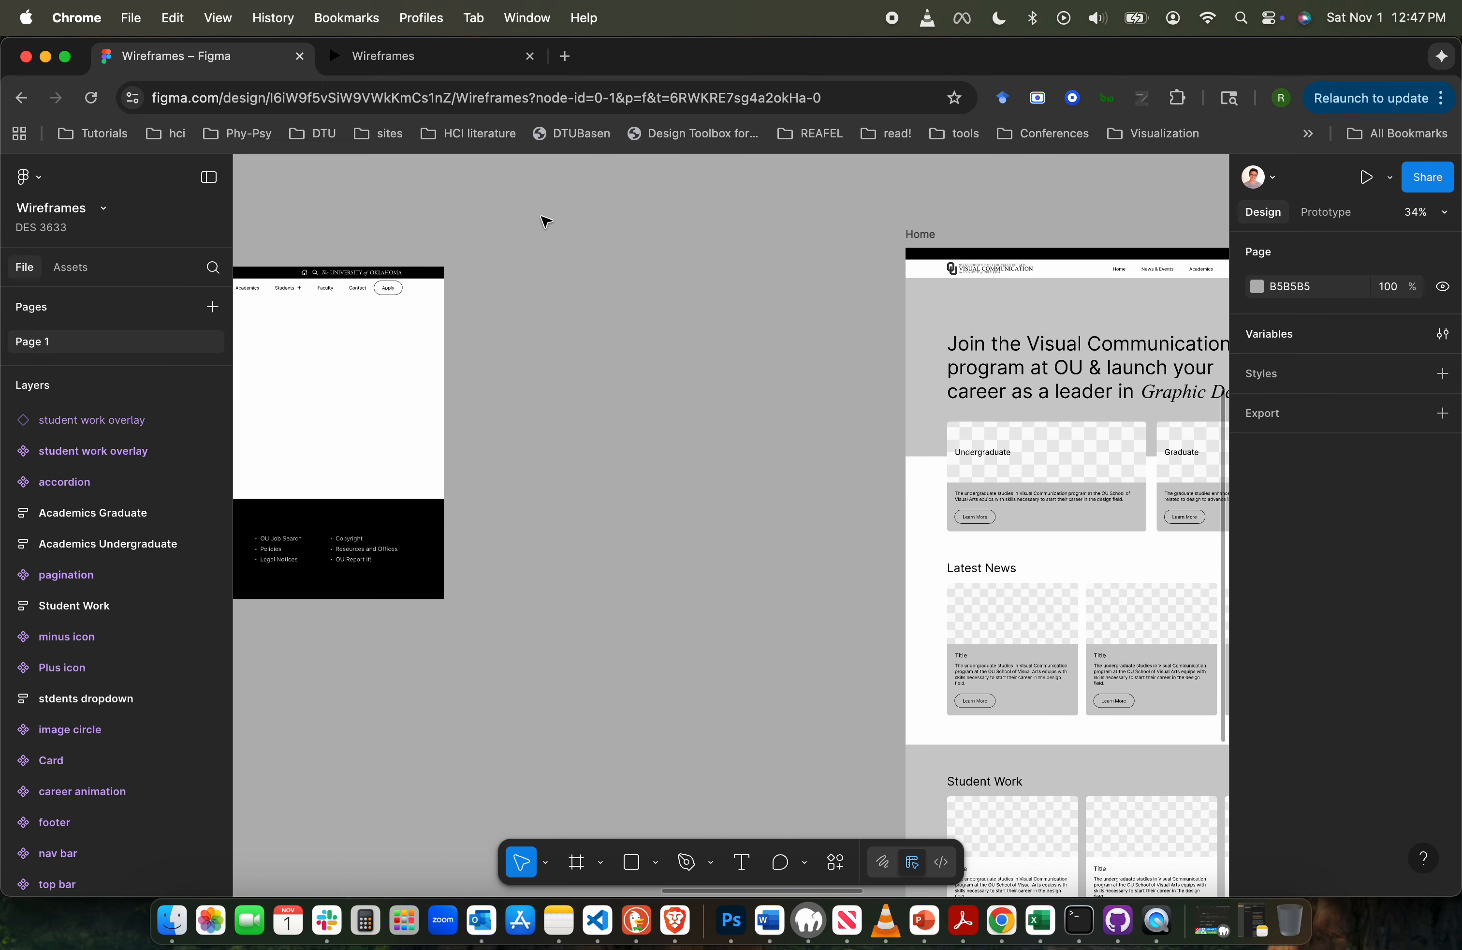
{"action": "scroll", "coordinate": [545, 221], "scroll_direction": "left", "scroll_amount": 5}
{"action": "scroll", "coordinate": [546, 221], "scroll_direction": "up", "scroll_amount": 5}
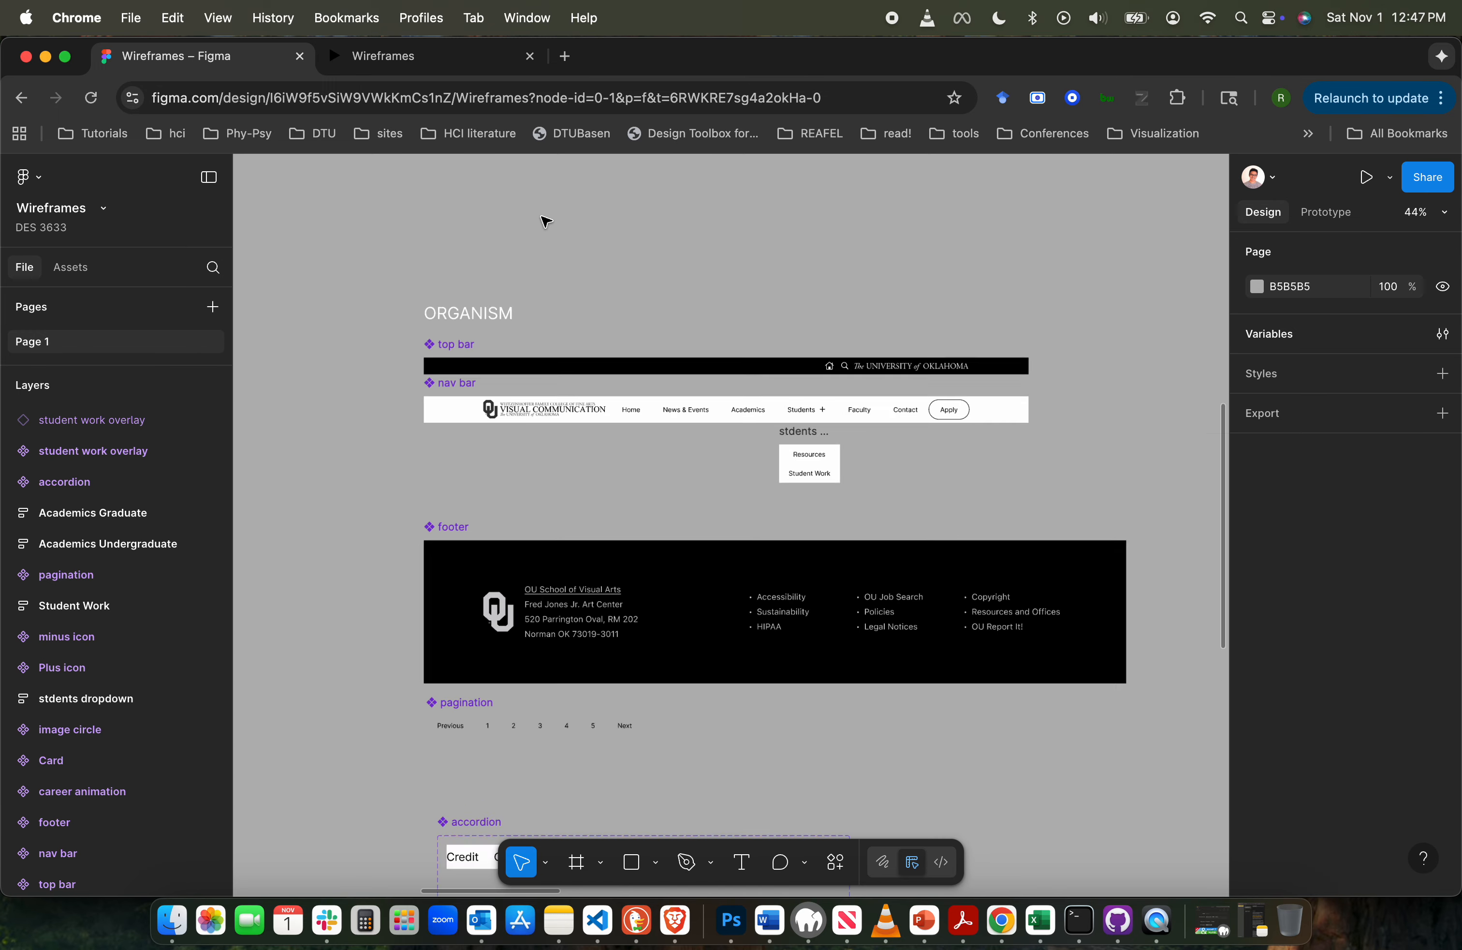
{"action": "scroll", "coordinate": [546, 221], "scroll_direction": "left", "scroll_amount": 2}
{"action": "scroll", "coordinate": [546, 221], "scroll_direction": "down", "scroll_amount": 1}
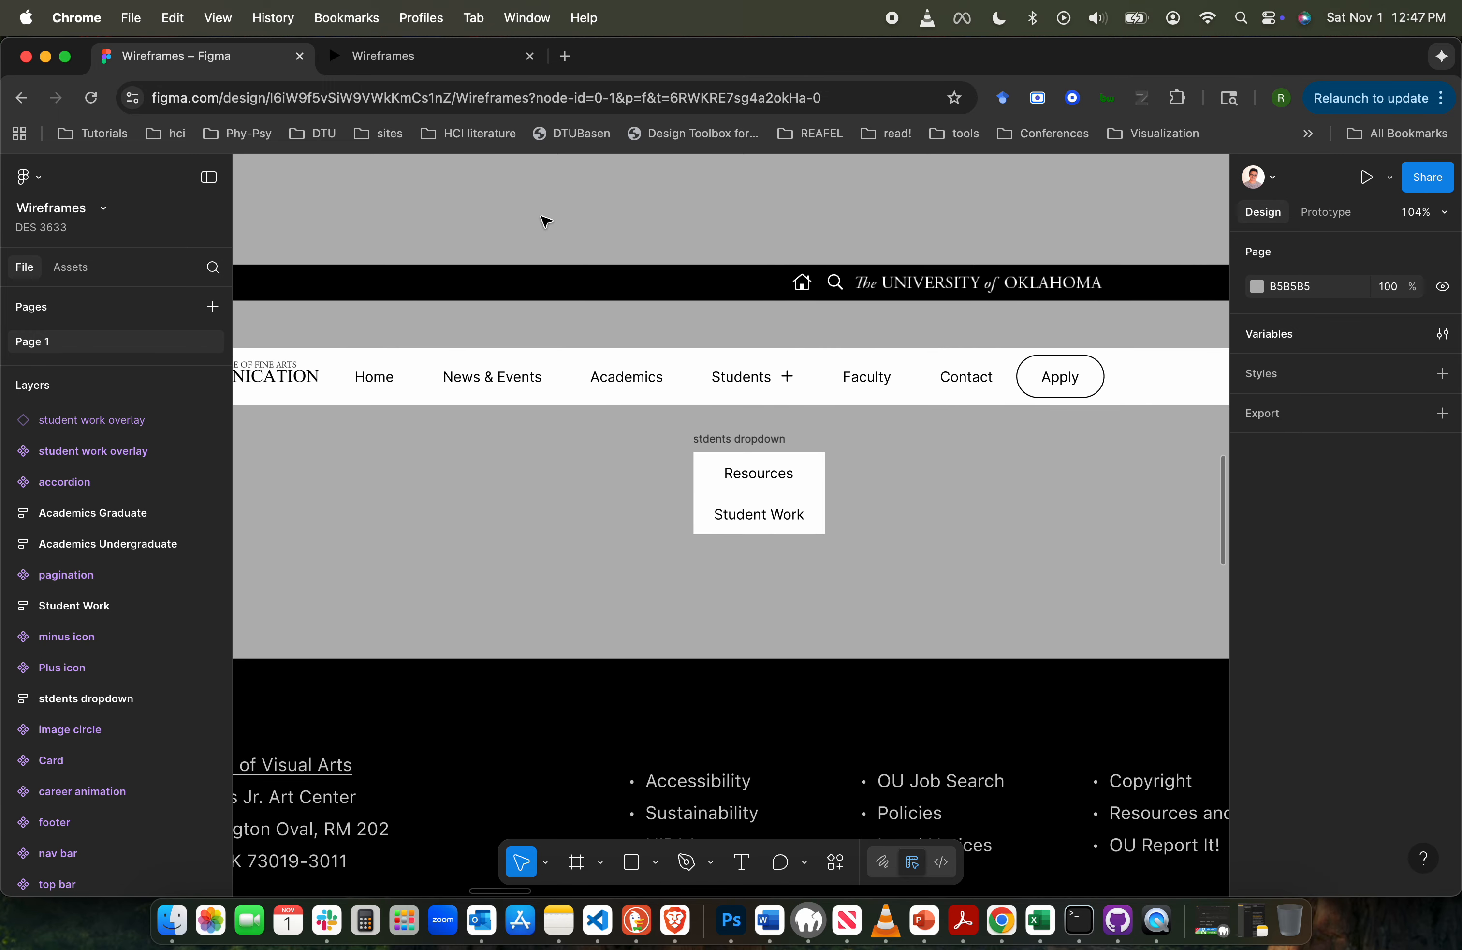
{"action": "left_click", "coordinate": [762, 442]}
{"action": "key", "text": "super+d"}
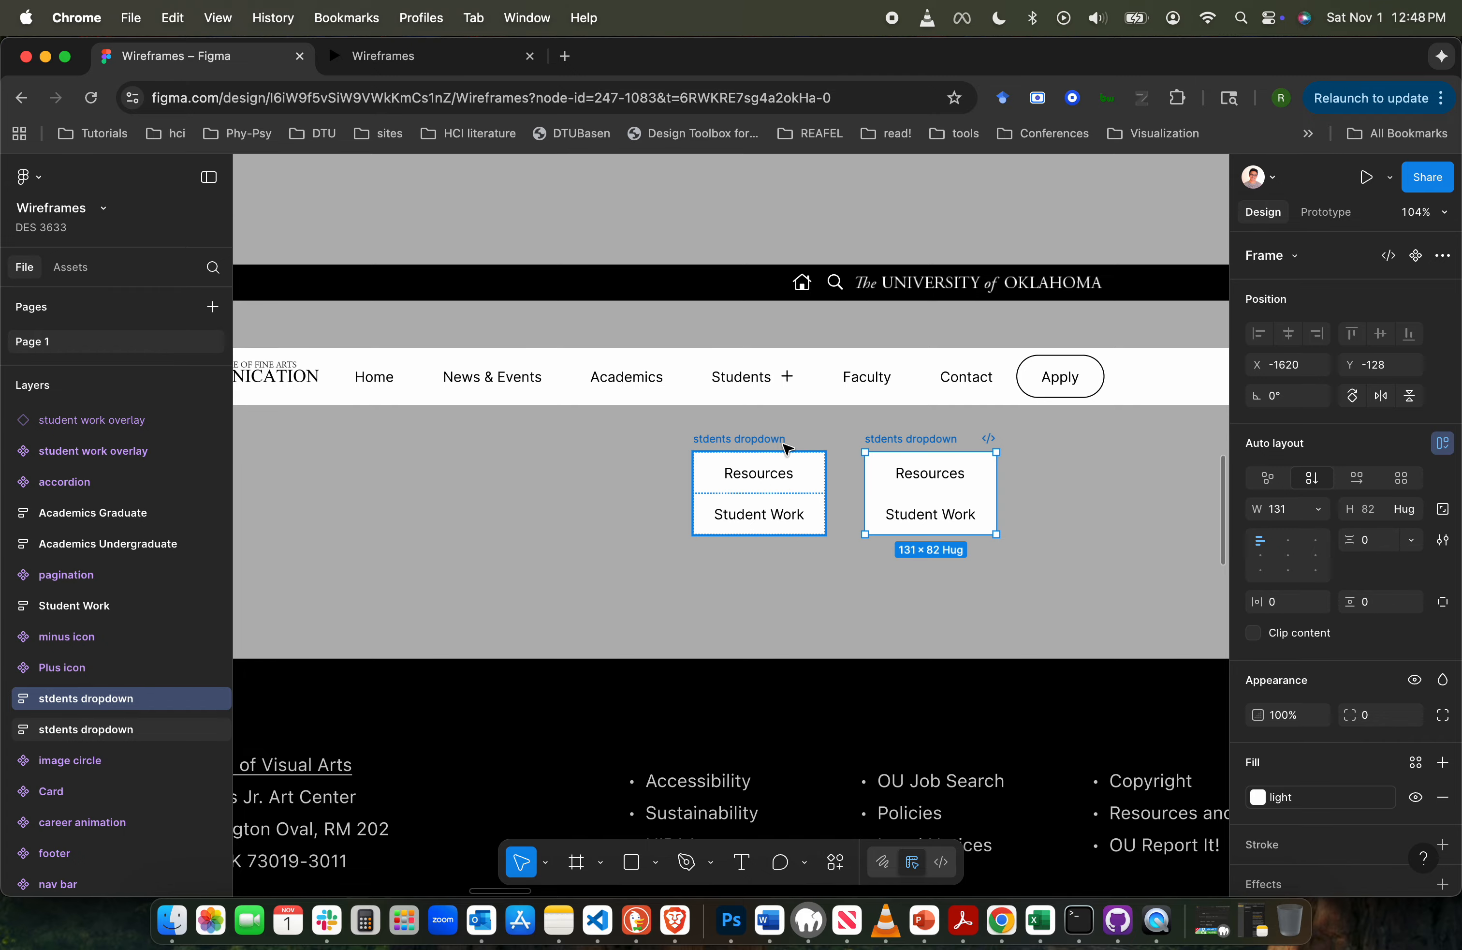
{"action": "left_click_drag", "start_coordinate": [900, 443], "coordinate": [548, 443]}
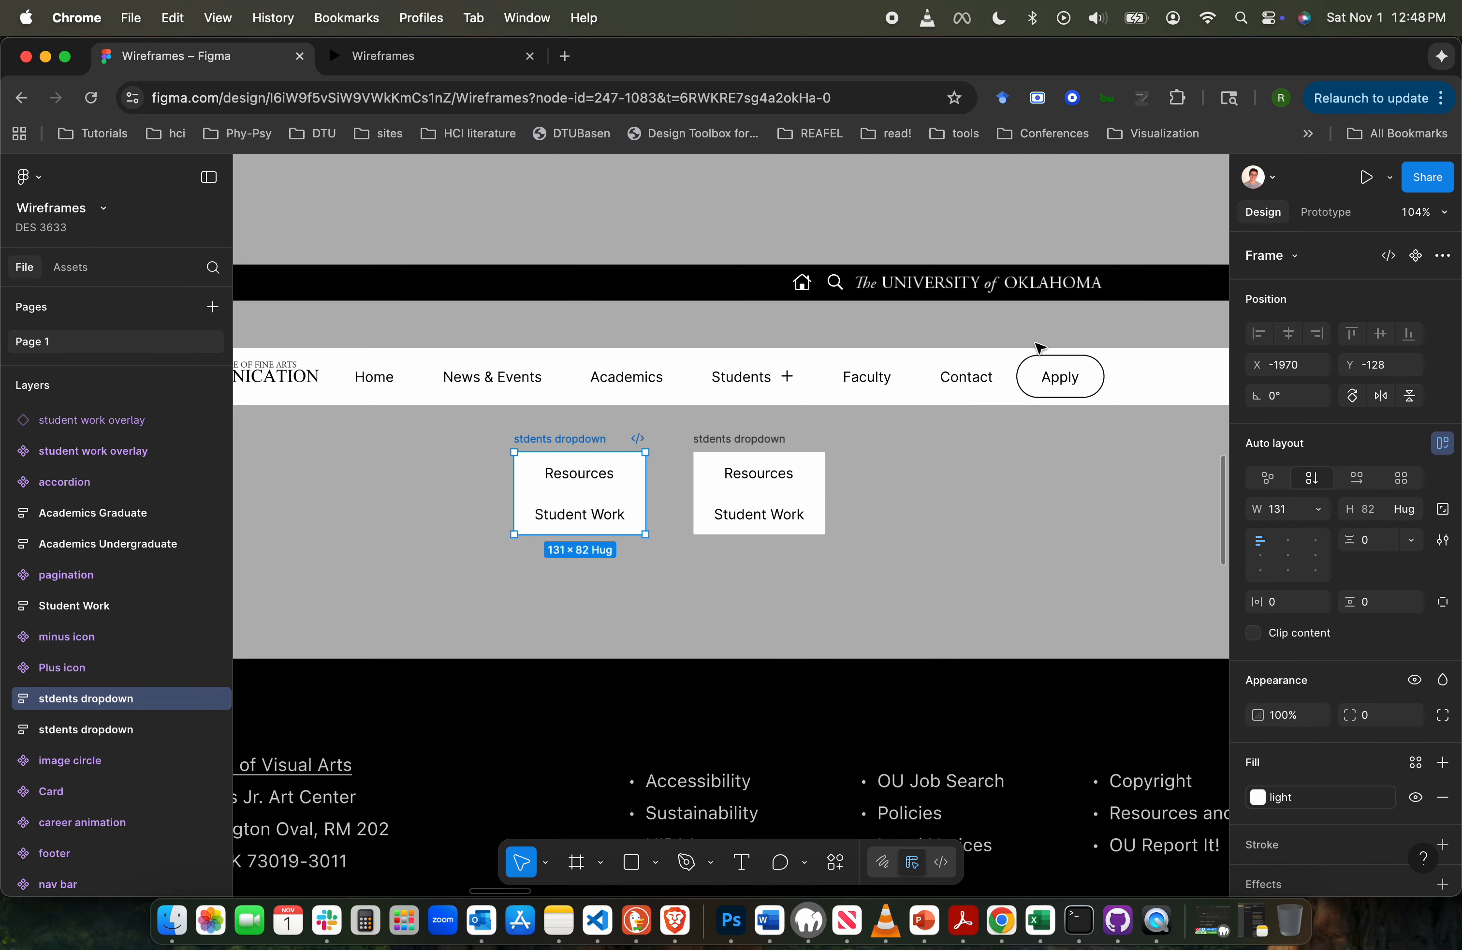
- Shift the original stdents dropdown further right and check the copy's Mouse leave interaction
{"action": "left_click", "coordinate": [1324, 217]}
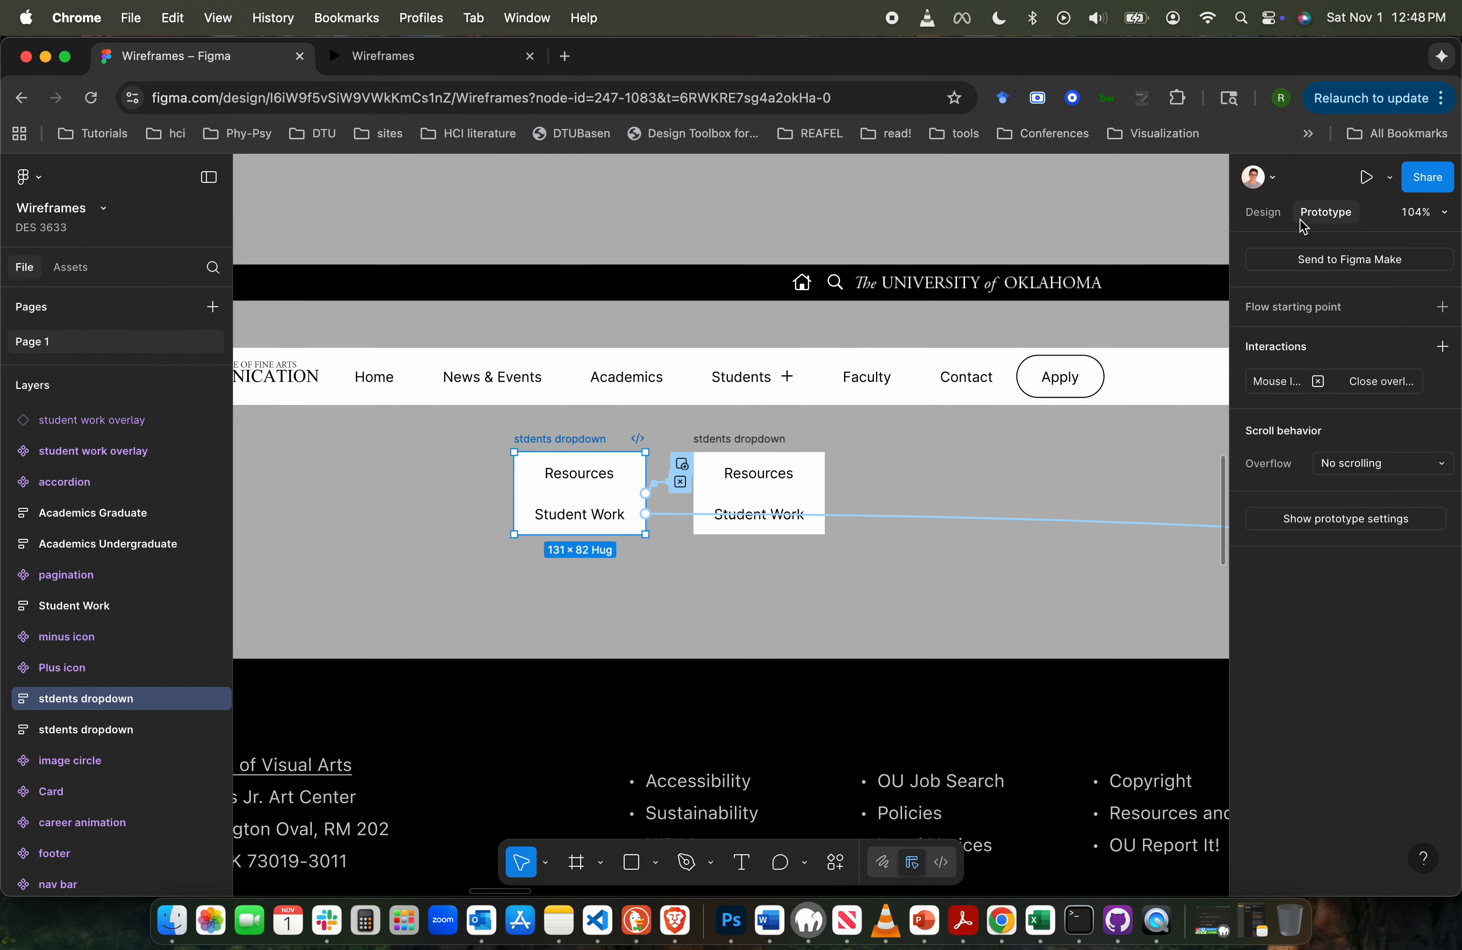
{"action": "scroll", "coordinate": [687, 517], "scroll_direction": "up", "scroll_amount": 5}
{"action": "left_click_drag", "start_coordinate": [758, 387], "coordinate": [844, 384]}
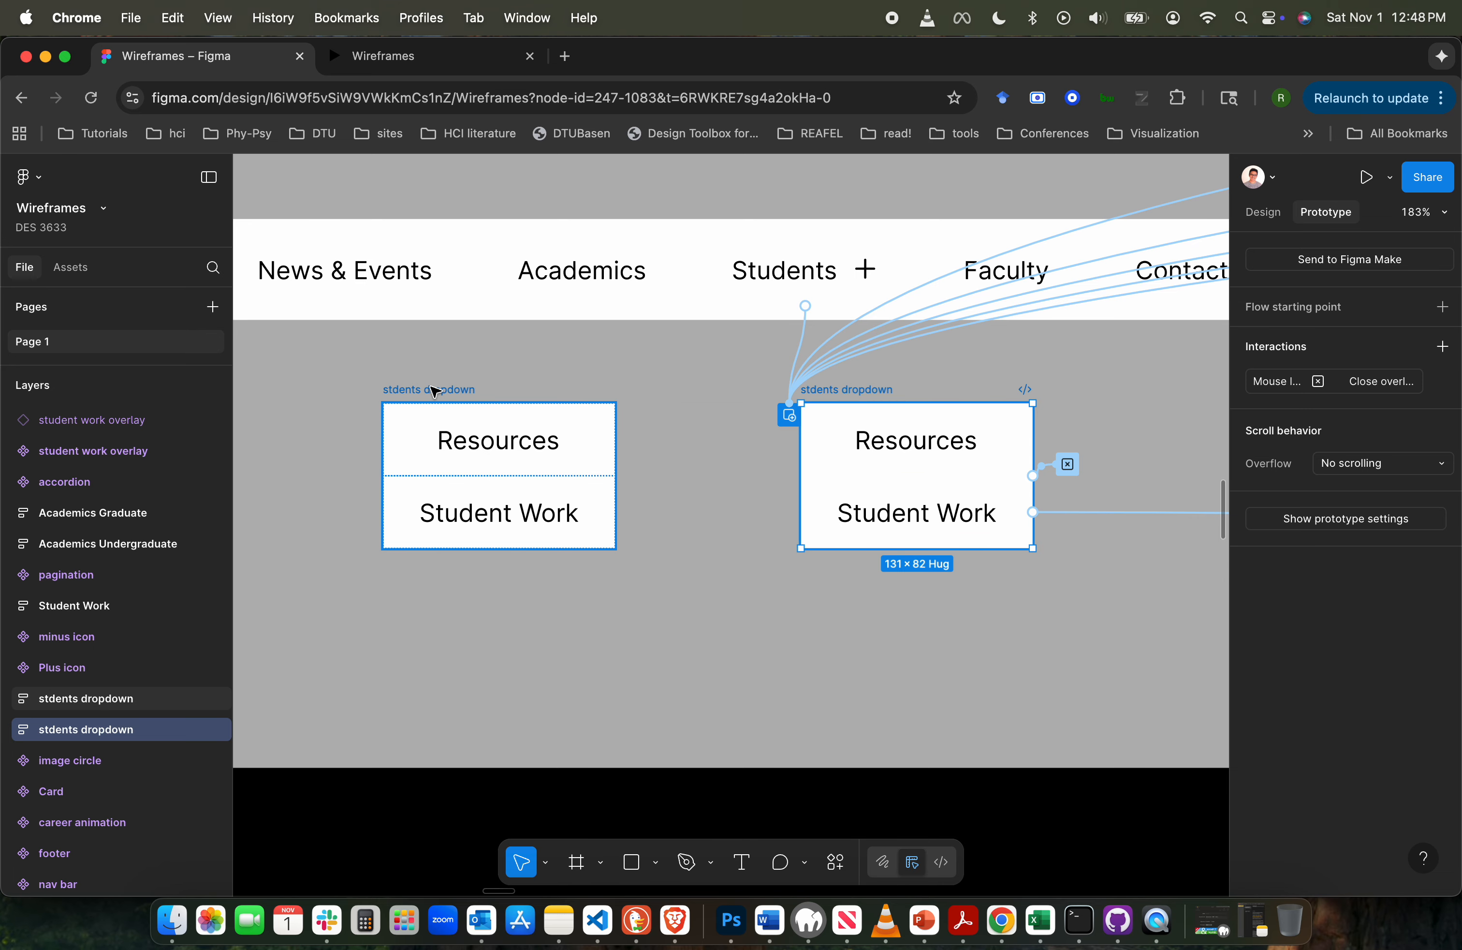
{"action": "left_click", "coordinate": [451, 412]}
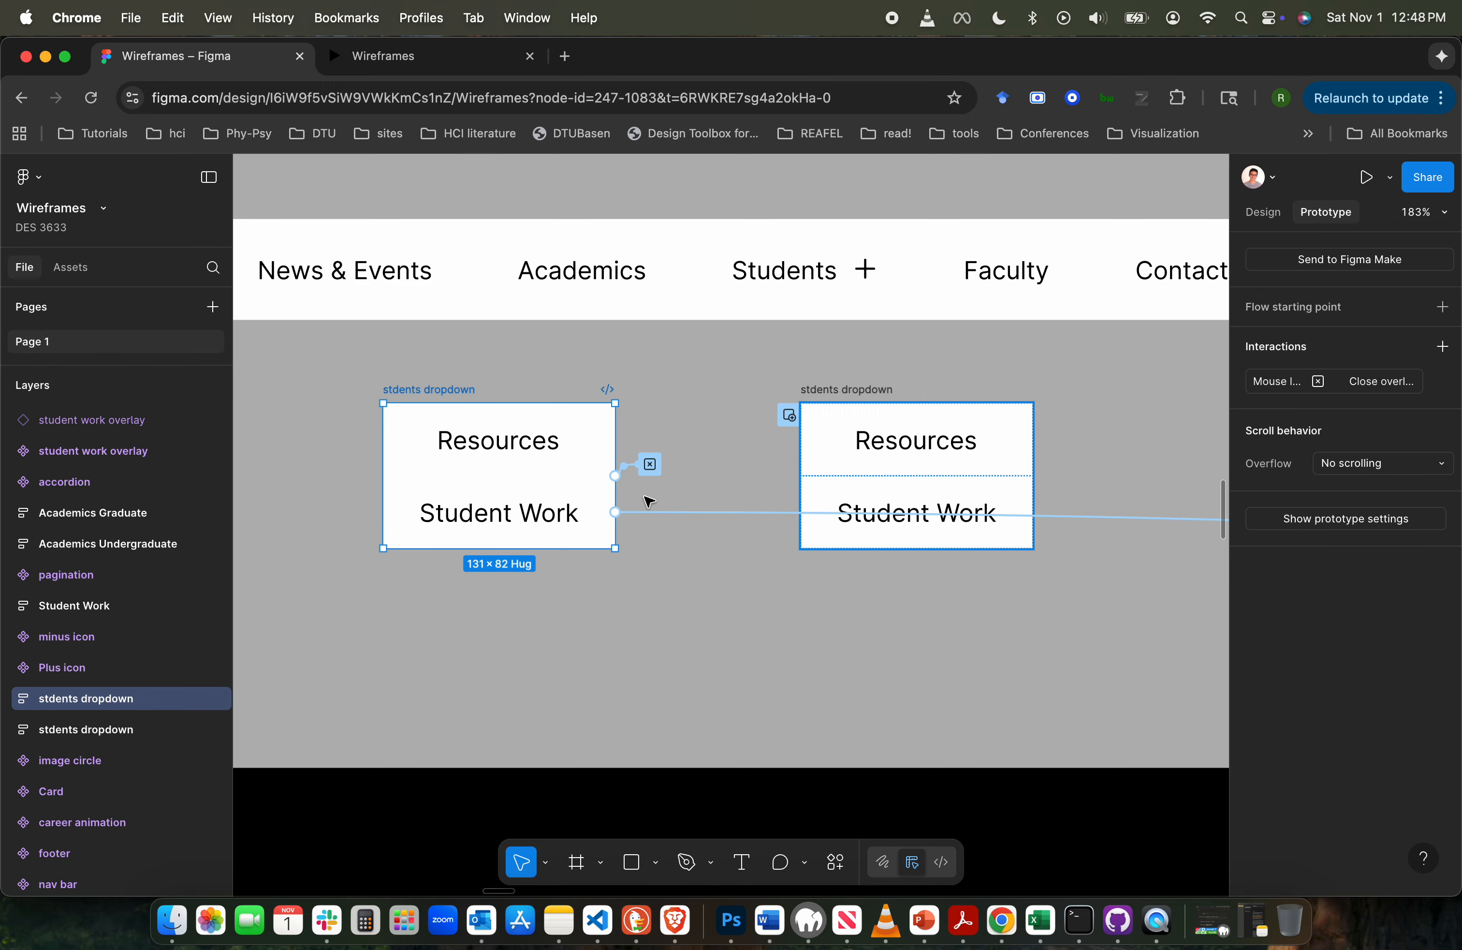
{"action": "left_click", "coordinate": [652, 468]}
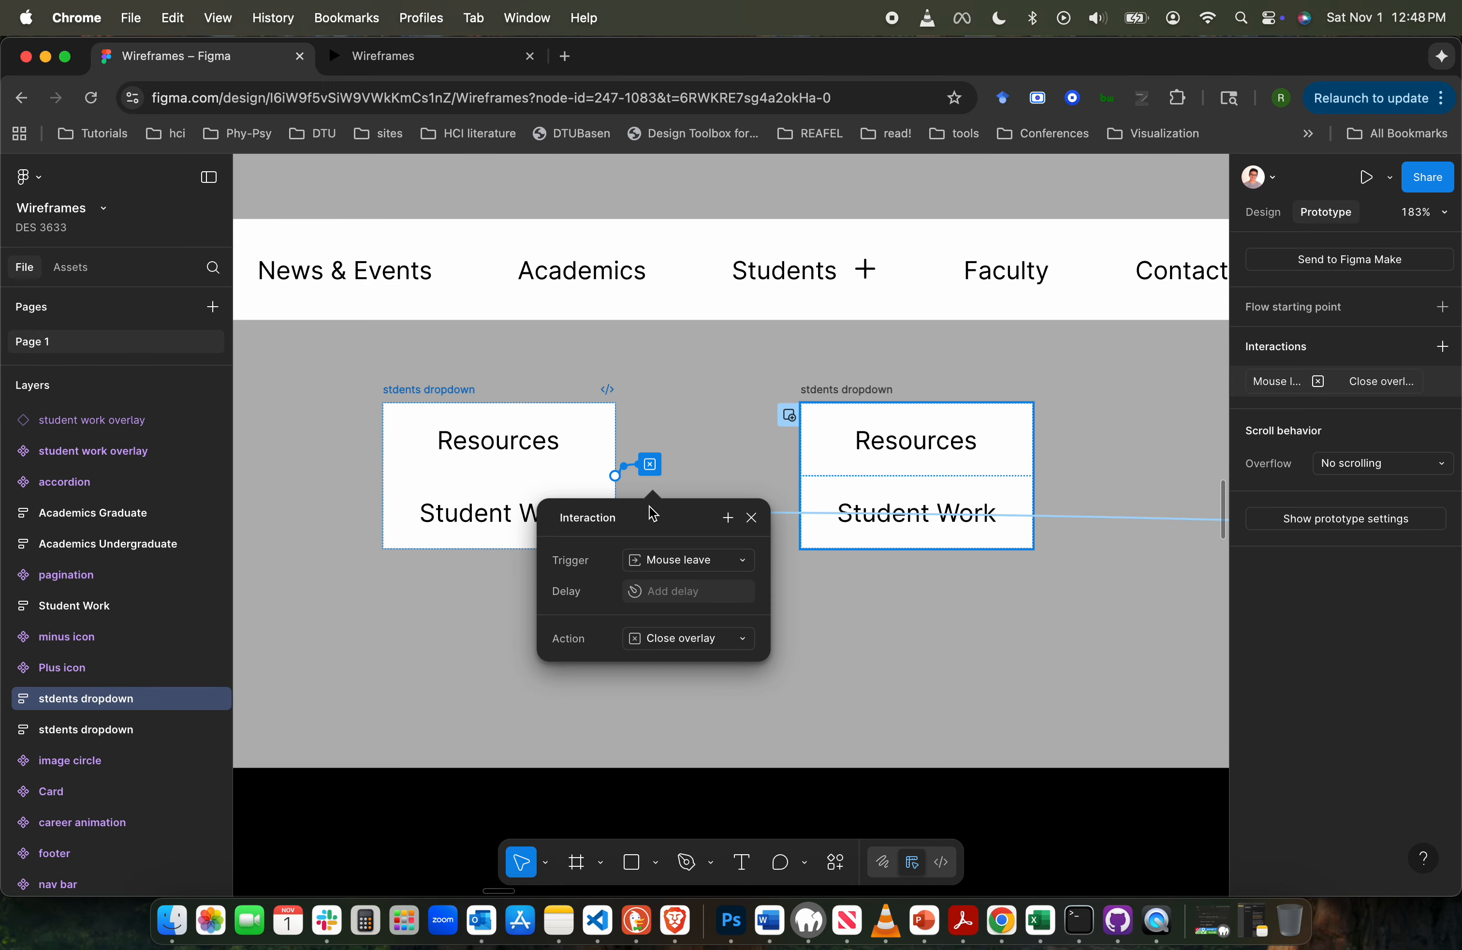
{"action": "left_click", "coordinate": [699, 394]}
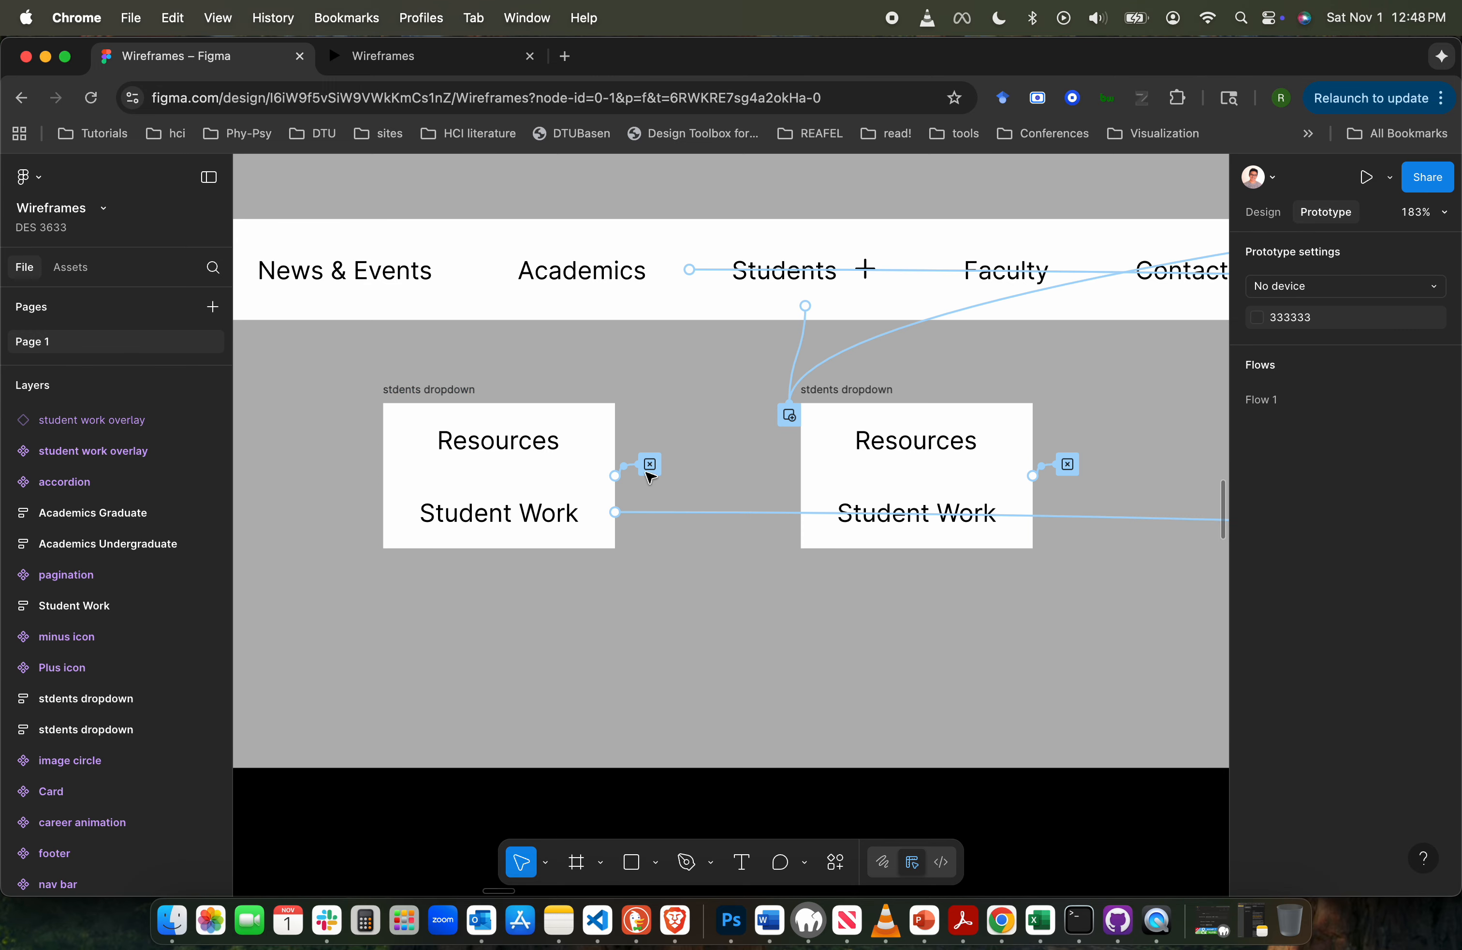
- Delete the On click interaction from the copied dropdown's Student Work button that navigates to the Student Work frame
{"action": "left_click", "coordinate": [654, 512]}
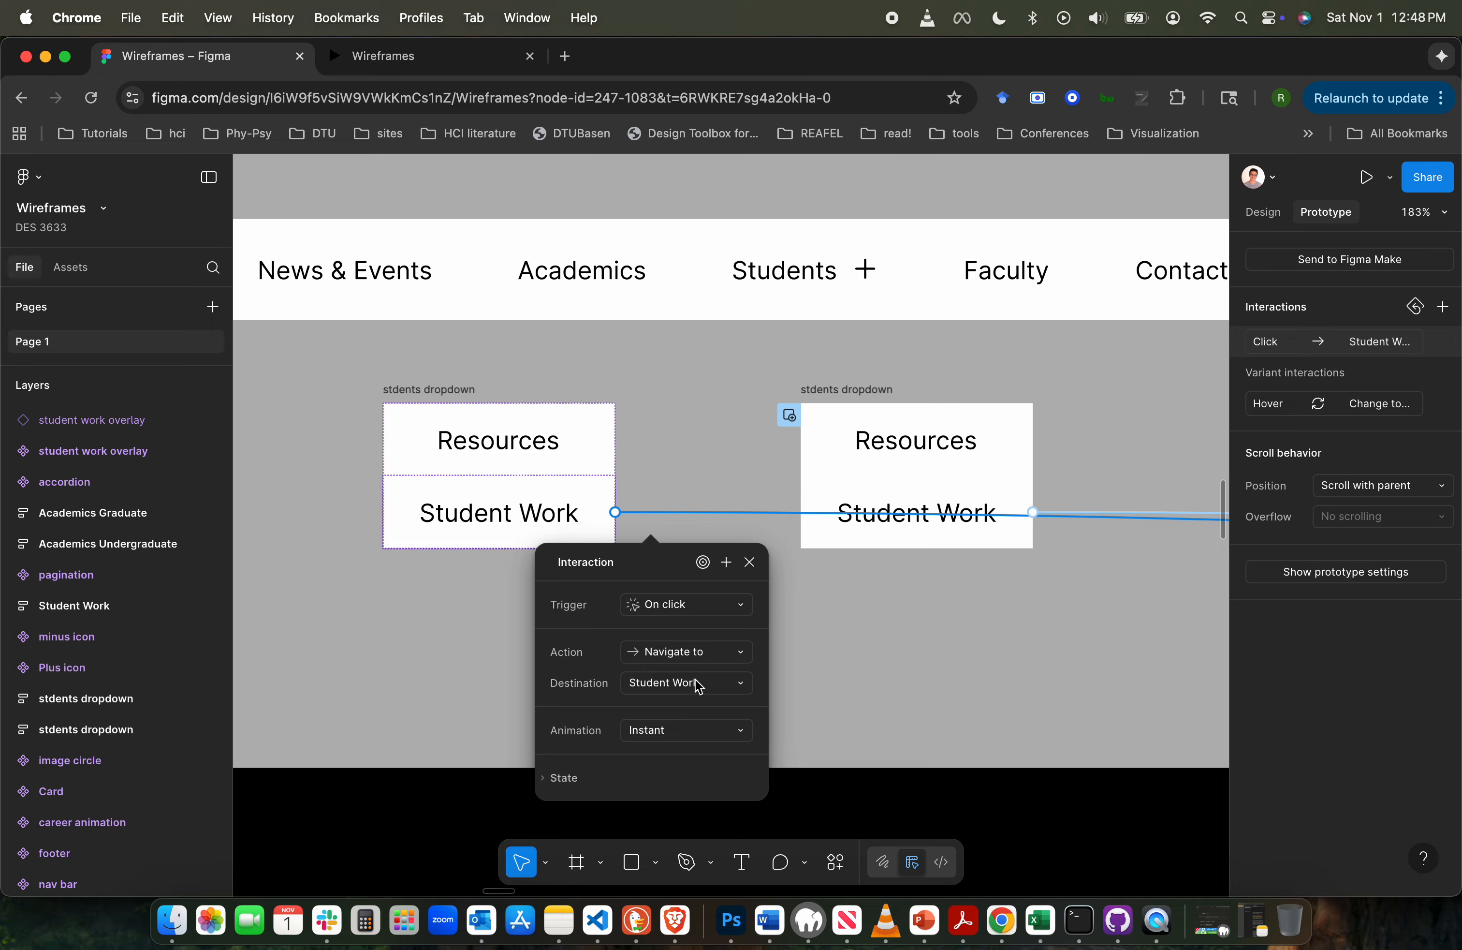
{"action": "left_click", "coordinate": [745, 689]}
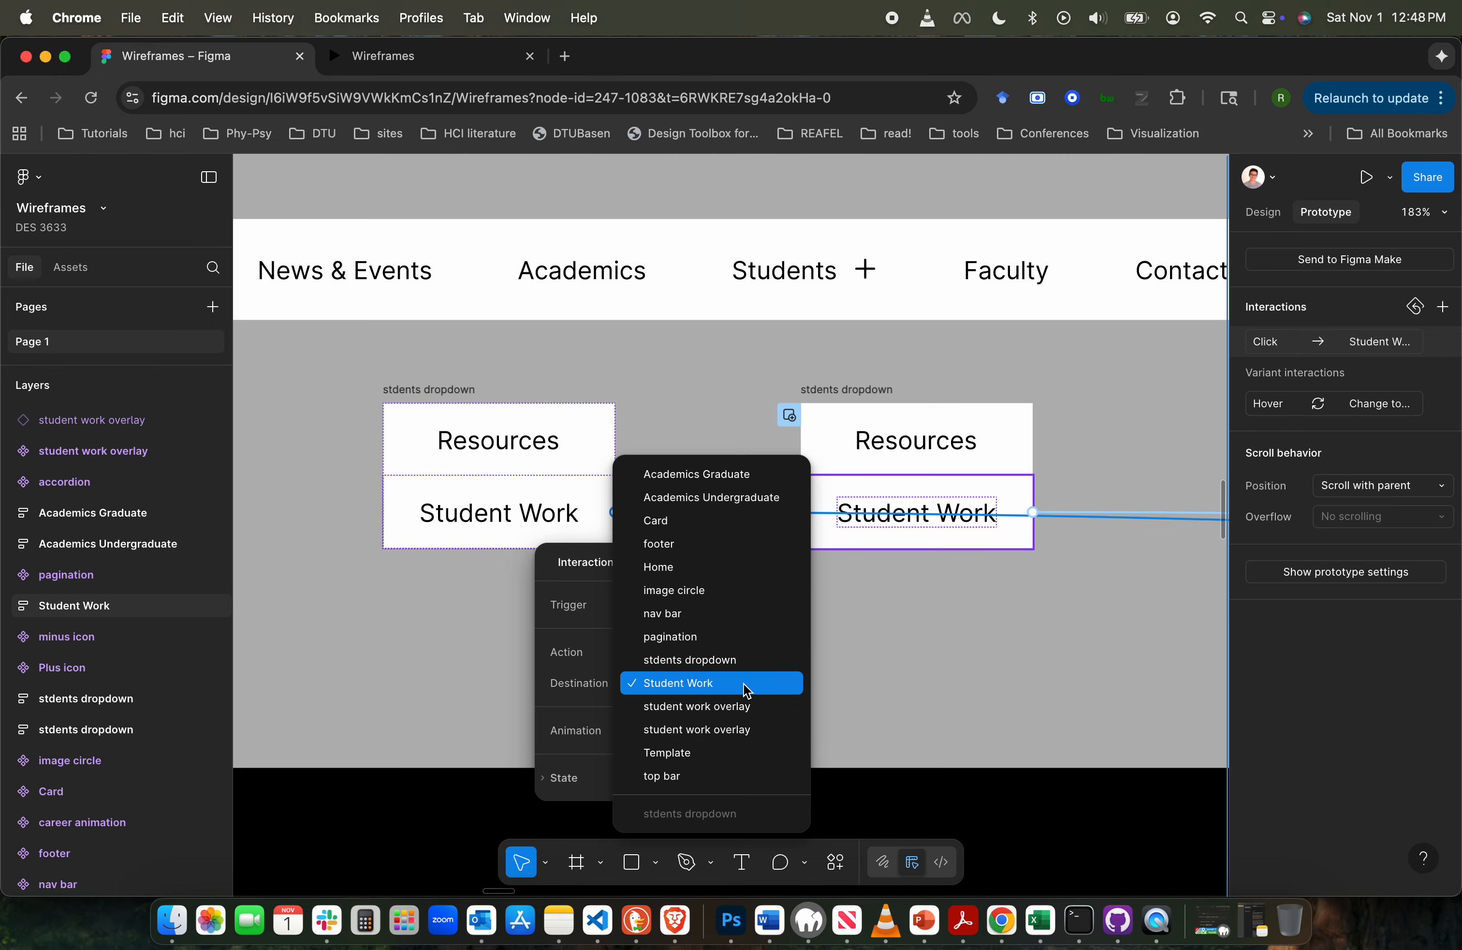
{"action": "left_click", "coordinate": [703, 390]}
{"action": "left_click", "coordinate": [675, 515]}
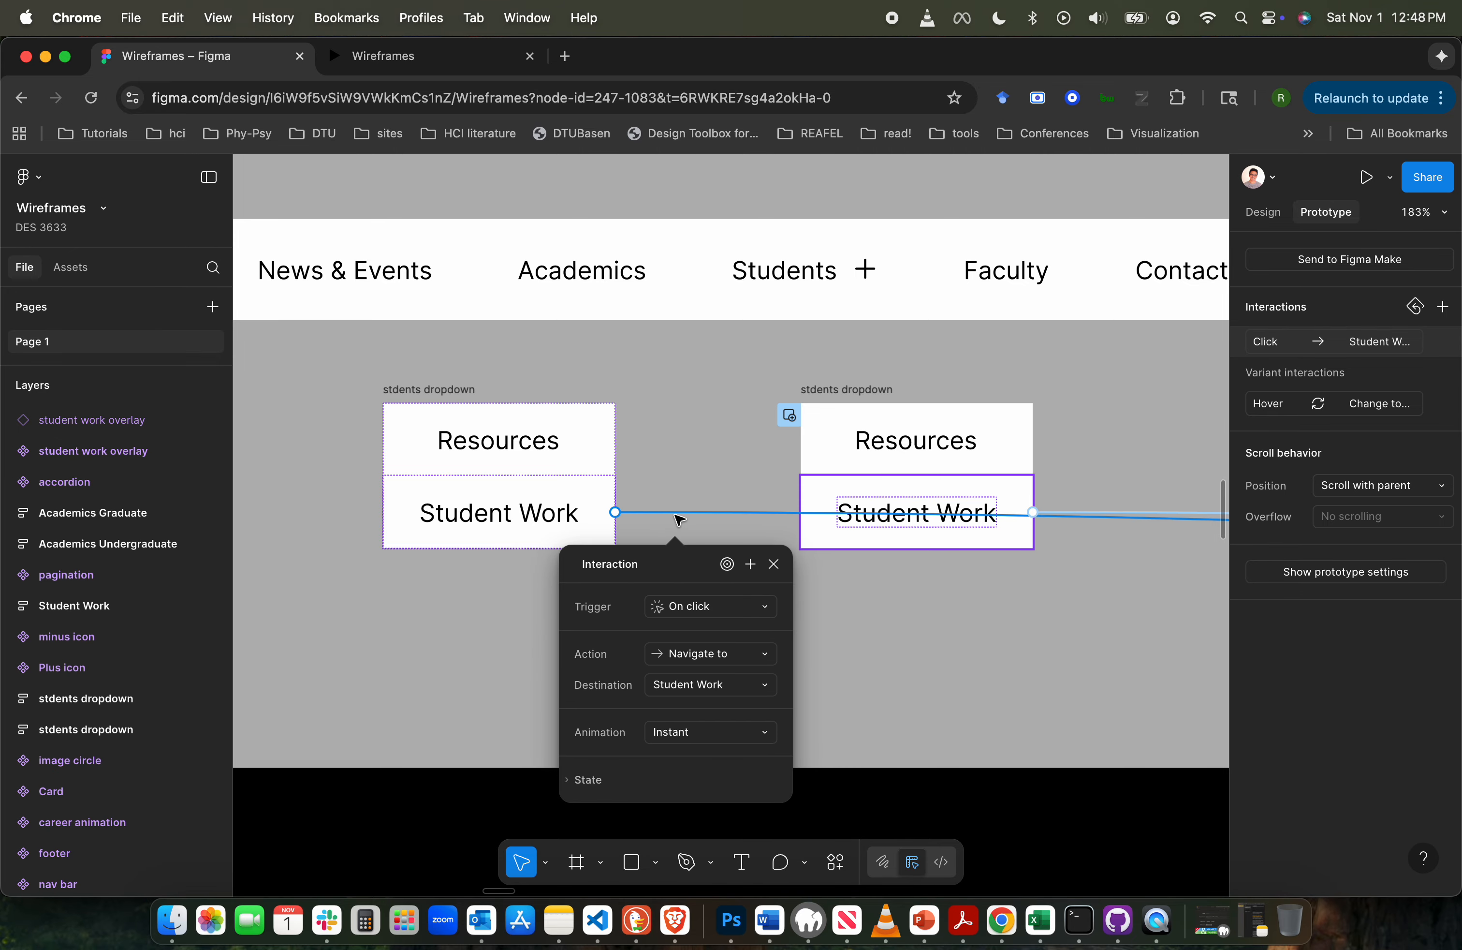
{"action": "key", "text": "Delete"}
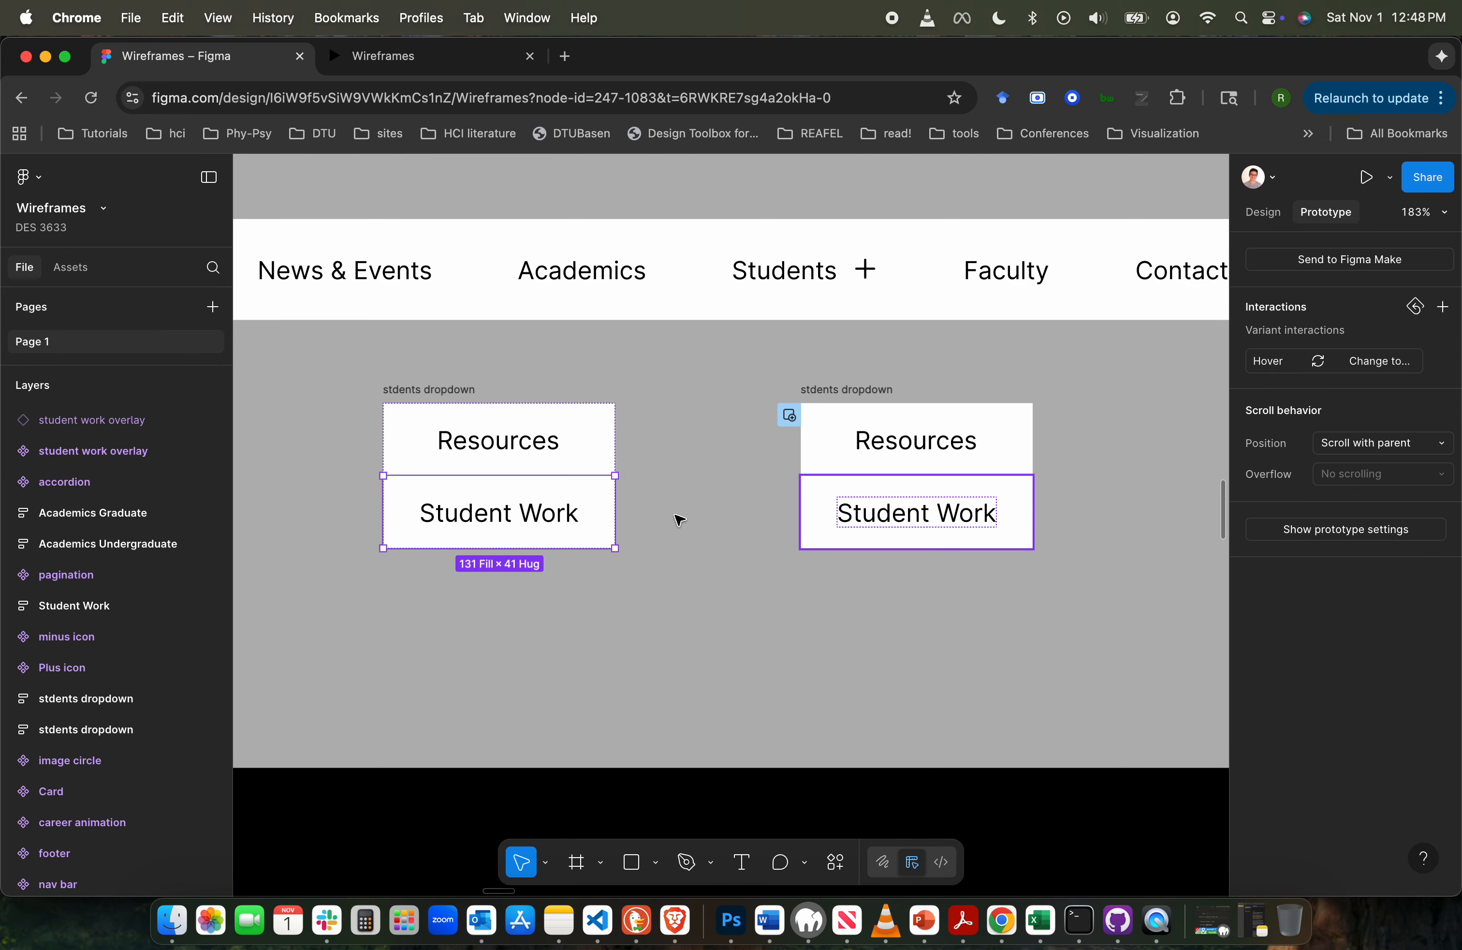
- Rename the copied dropdown frame as "academics dropdown"
{"action": "left_click", "coordinate": [572, 439]}
{"action": "left_click", "coordinate": [439, 394]}
{"action": "double_click", "coordinate": [440, 393]}
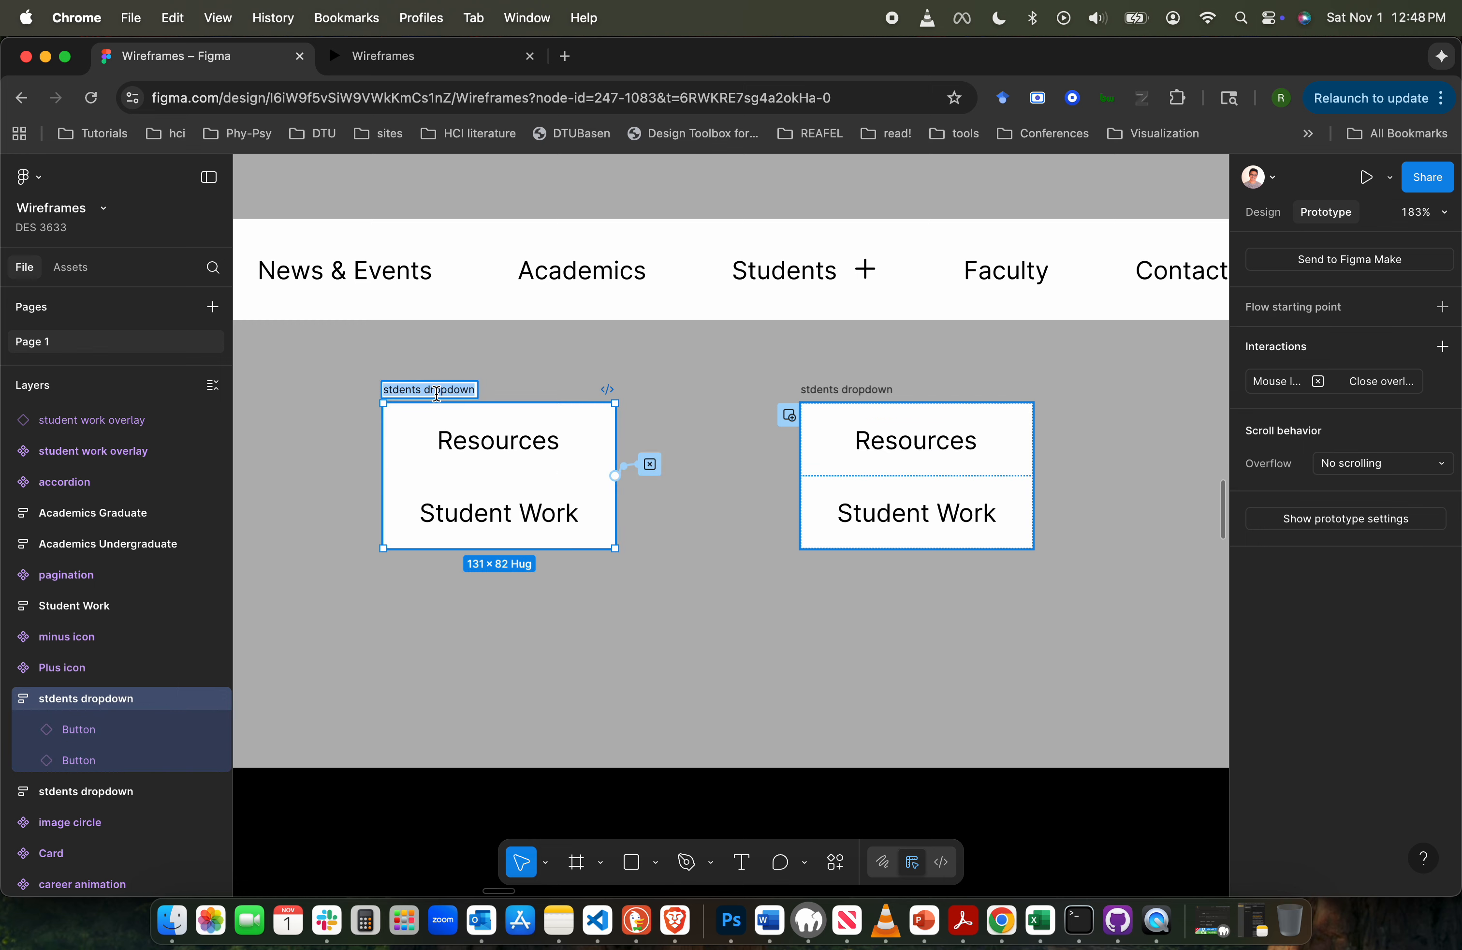
{"action": "double_click", "coordinate": [402, 389]}
{"action": "type", "text": "aca"}
{"action": "type", "text": "demics"}
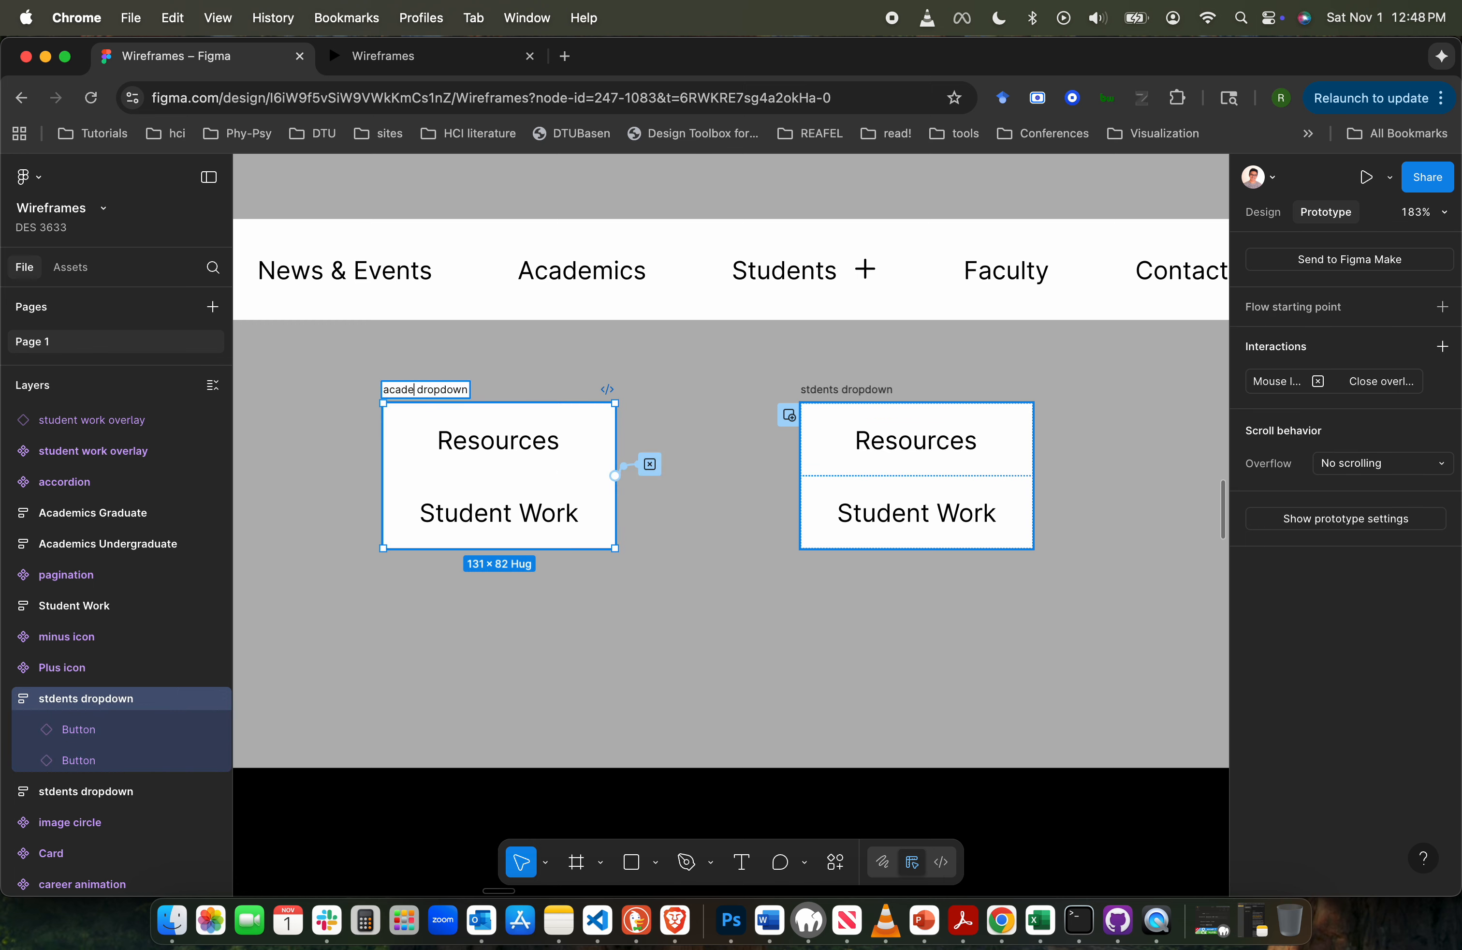
- Set the label of the upper button in the academics dropdown to "Undergraduate"
{"action": "left_click", "coordinate": [531, 467]}
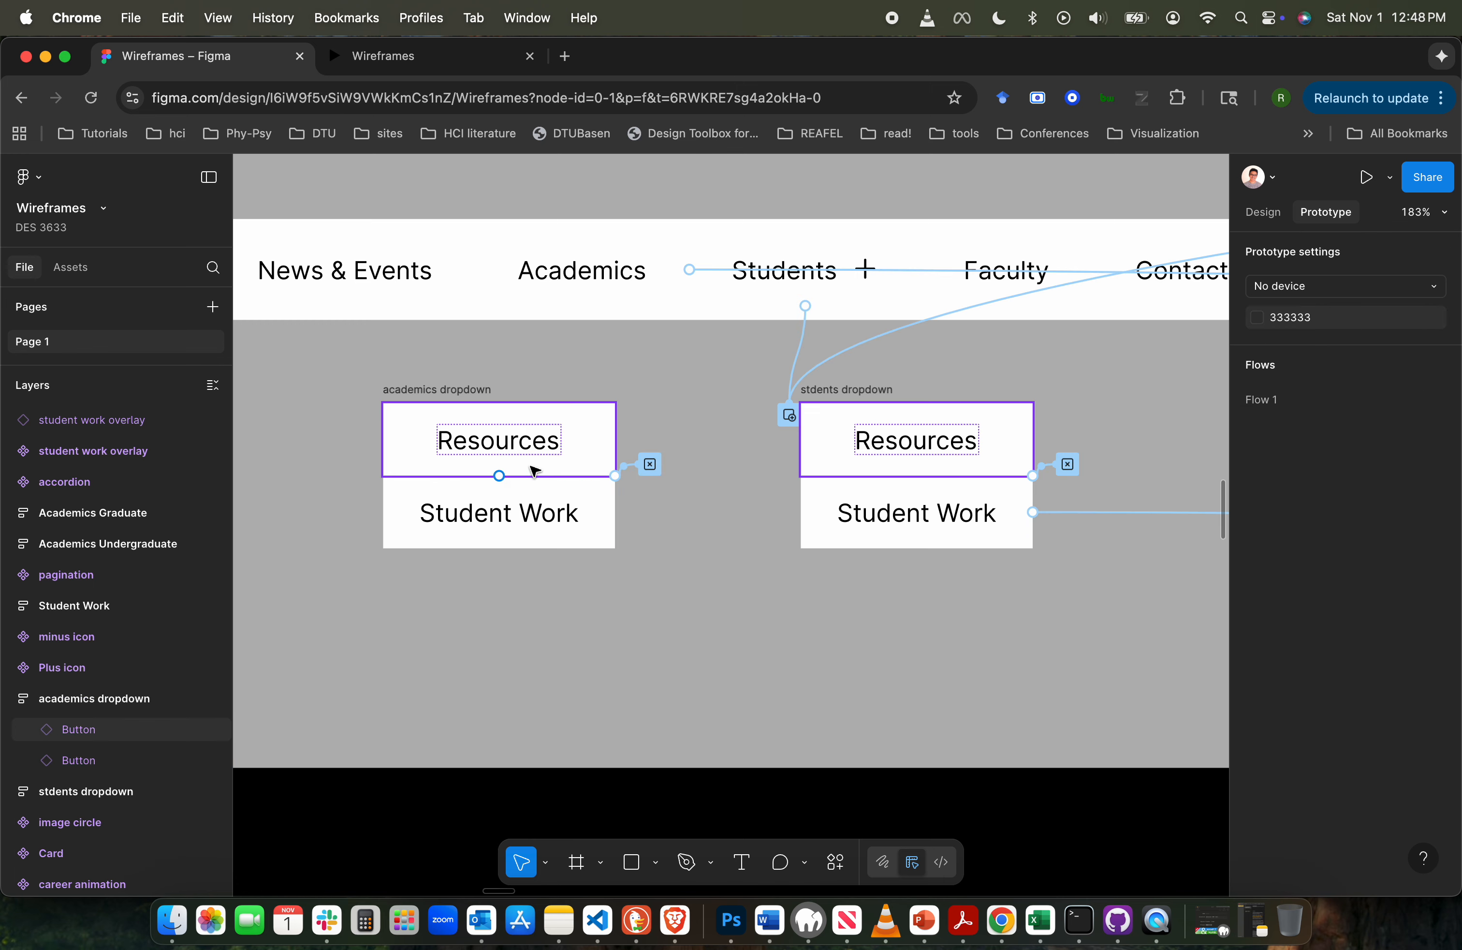
{"action": "left_click", "coordinate": [1263, 211]}
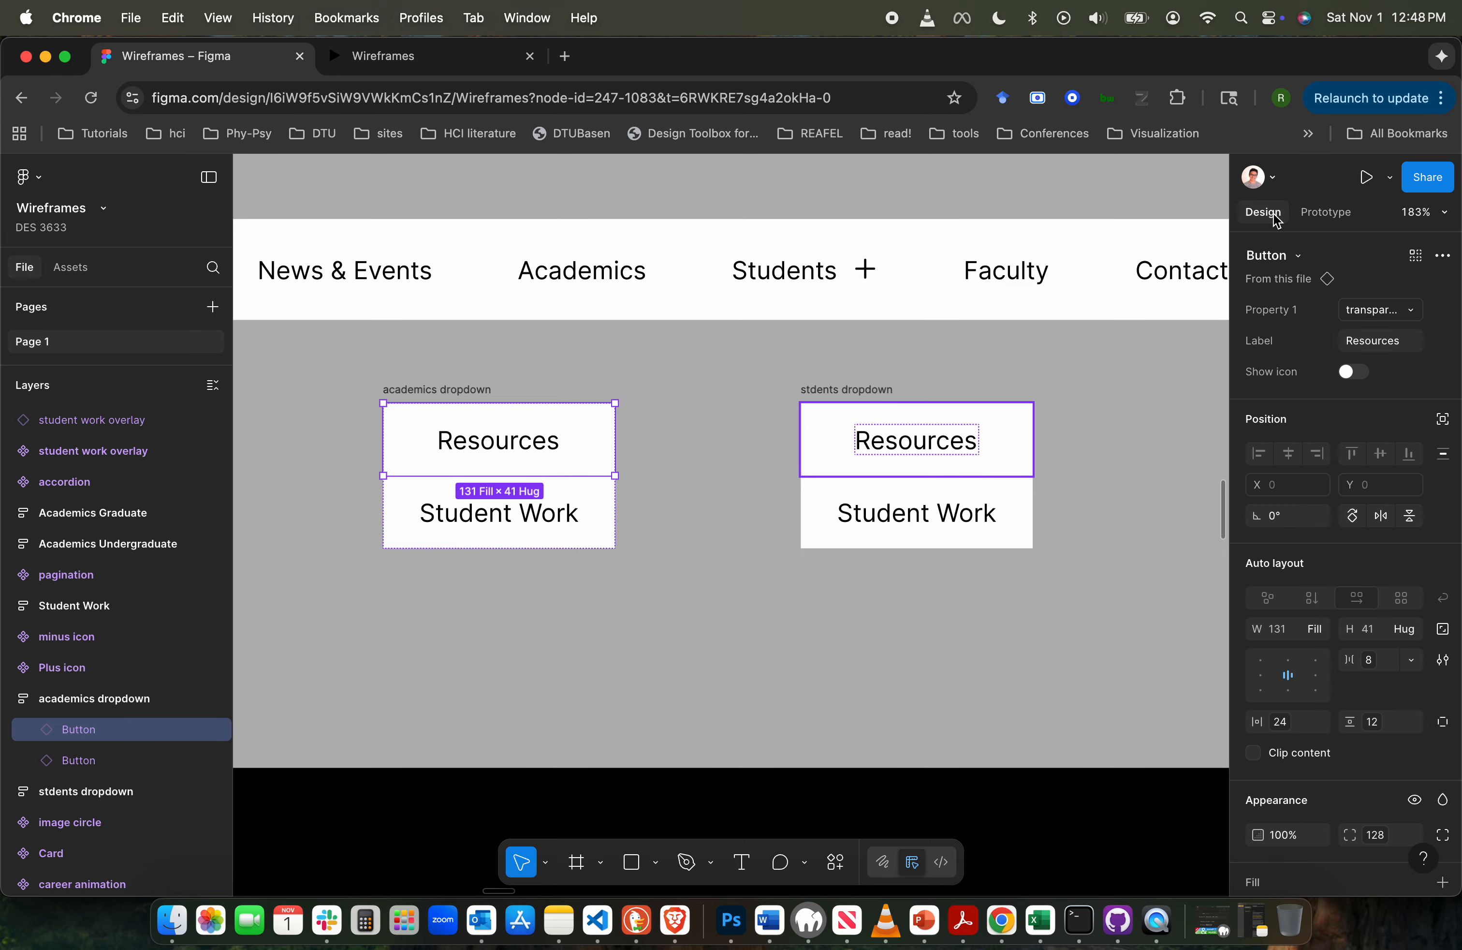
{"action": "left_click", "coordinate": [1387, 347]}
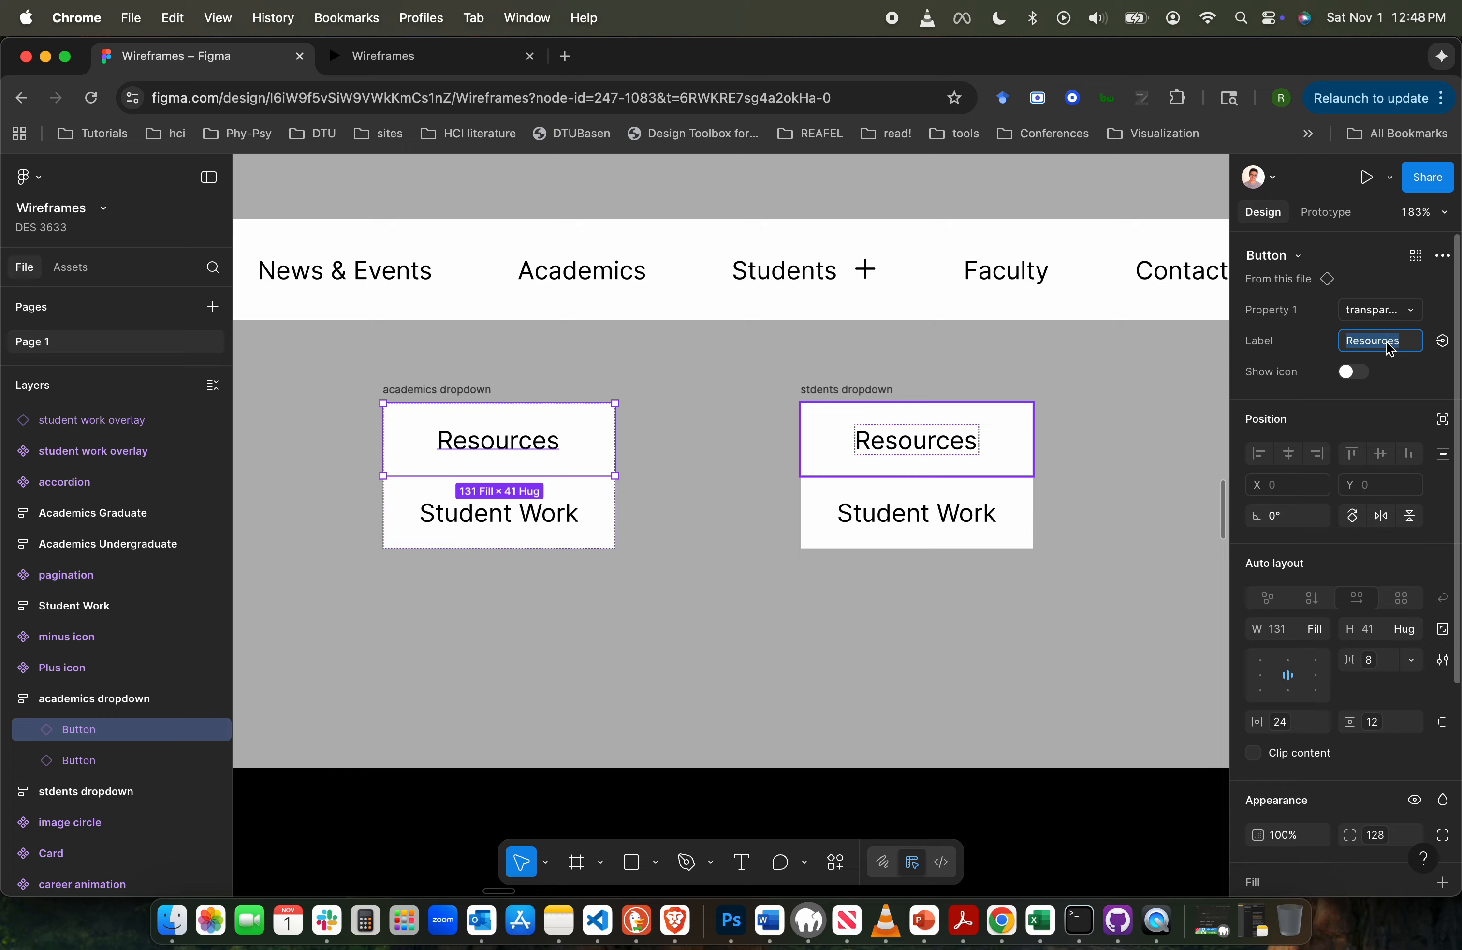
{"action": "type", "text": "Undergraduate"}
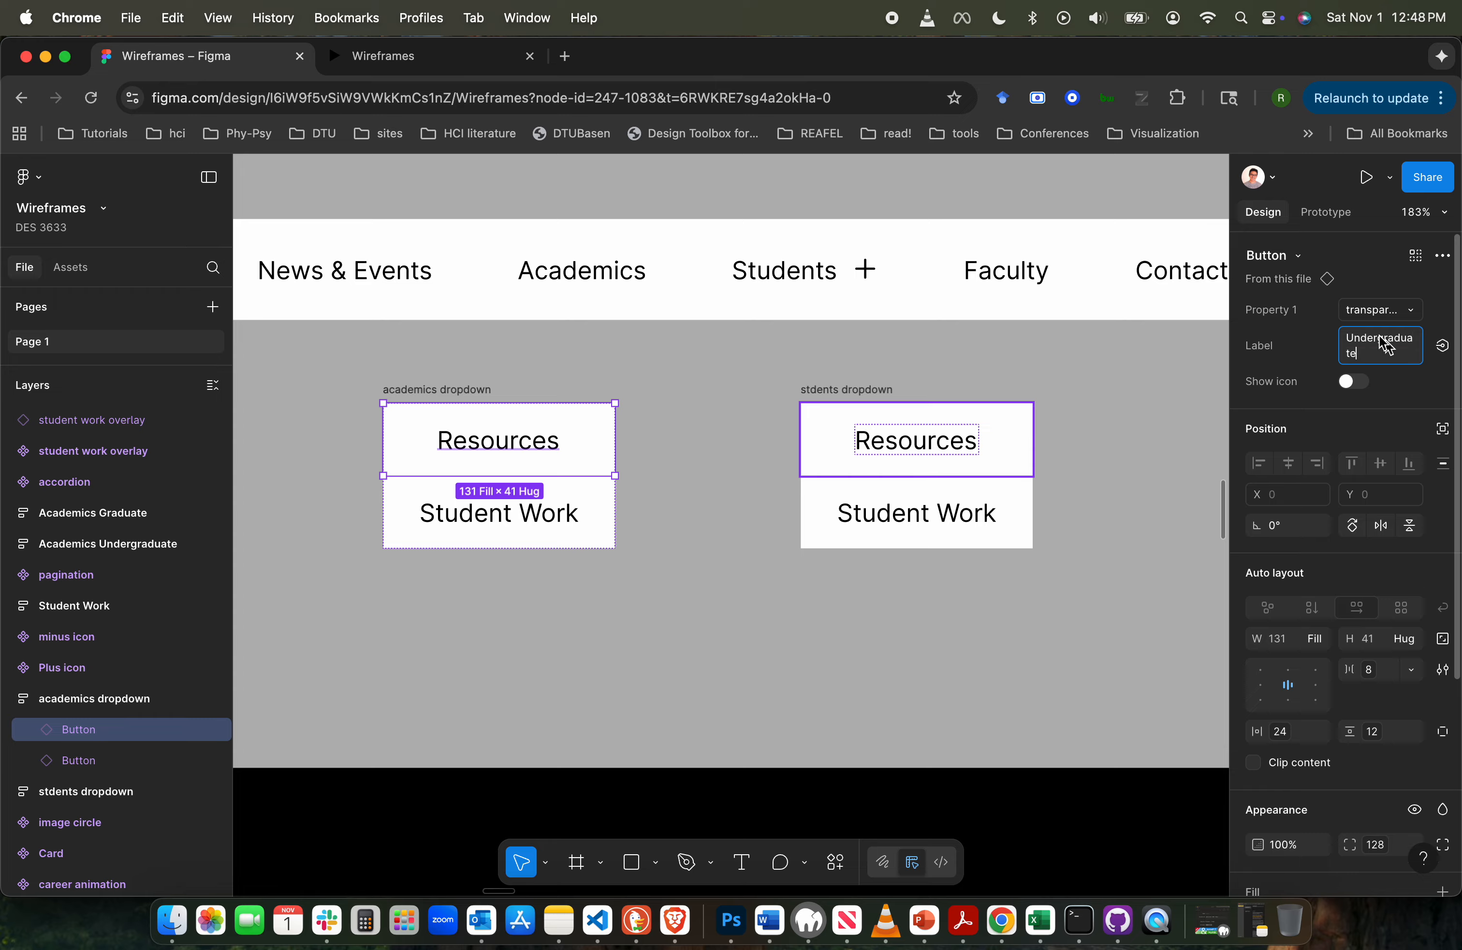
{"action": "left_click", "coordinate": [1120, 388]}
- Set the label of the lower button in the academics dropdown to "Graduate"
{"action": "left_click", "coordinate": [543, 508]}
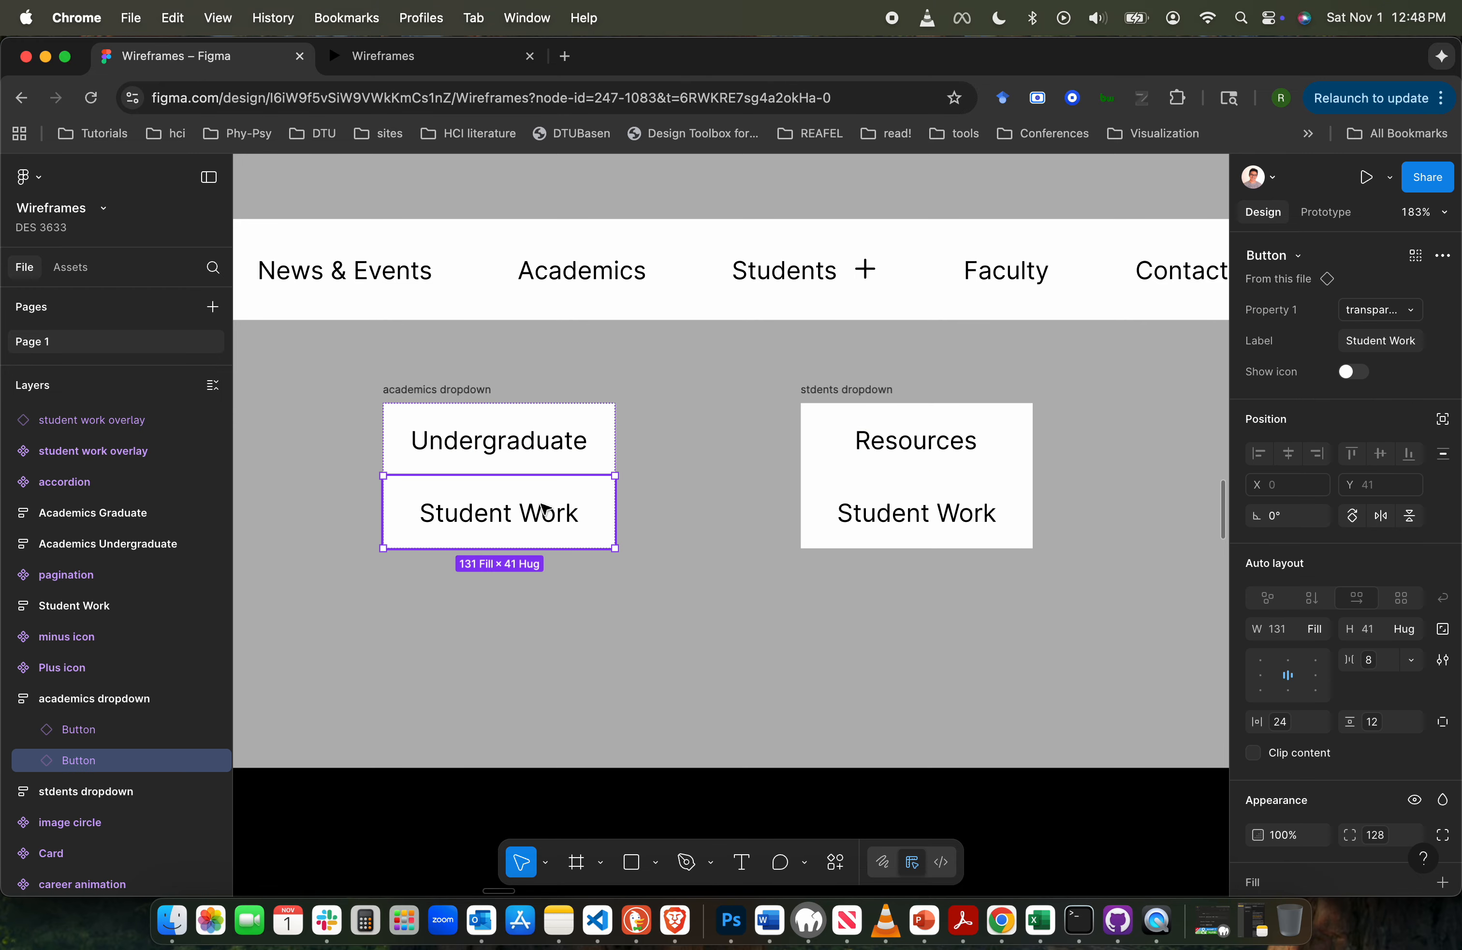
{"action": "left_click", "coordinate": [1380, 343]}
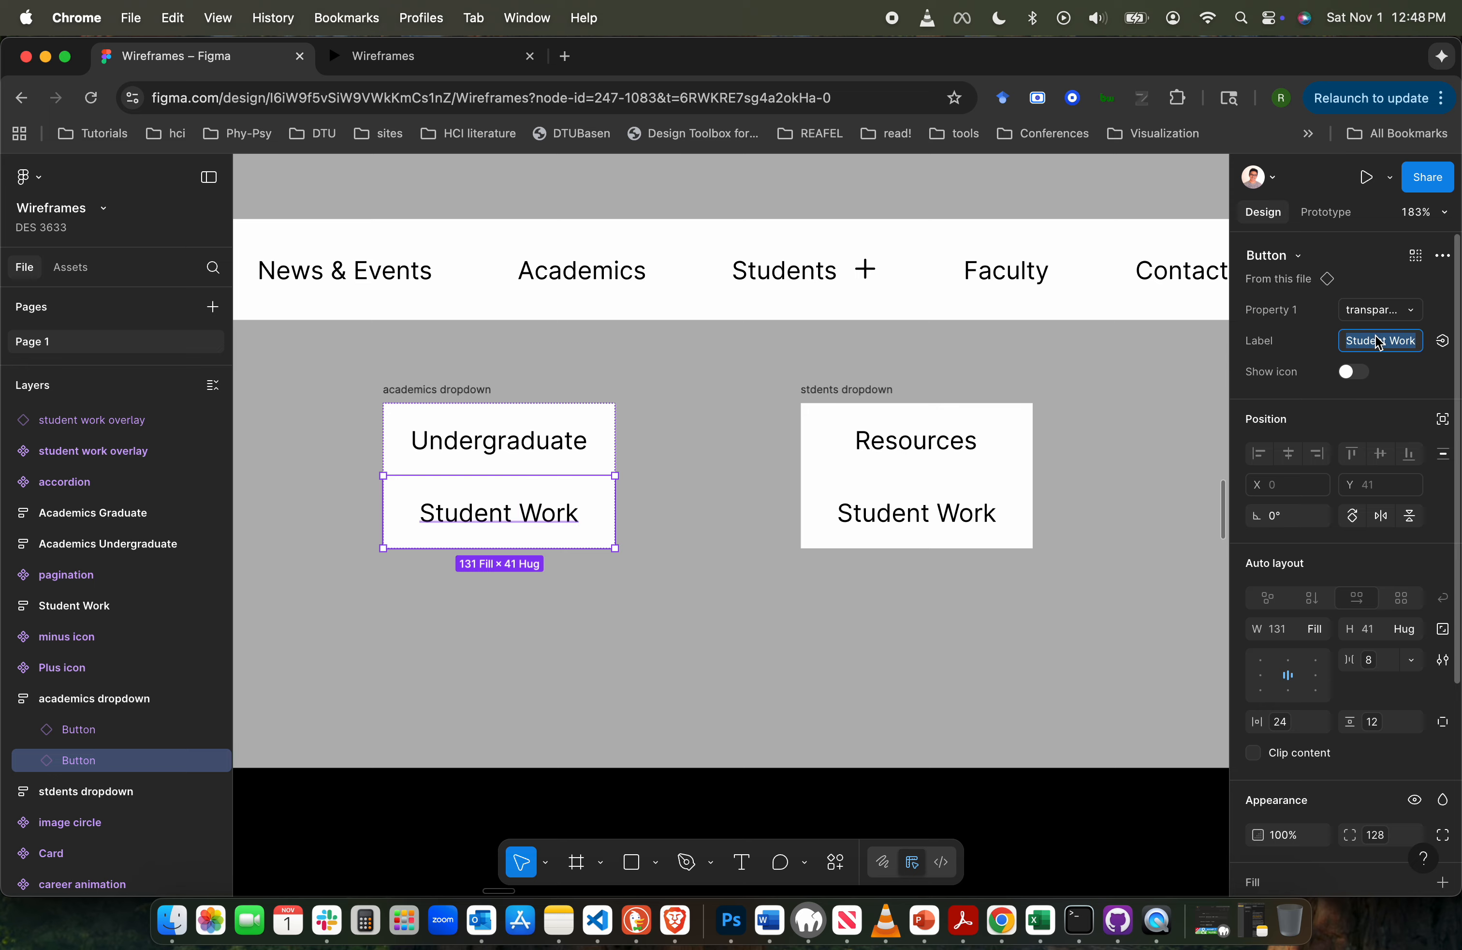
{"action": "type", "text": "Graduate"}
{"action": "left_click", "coordinate": [747, 632]}
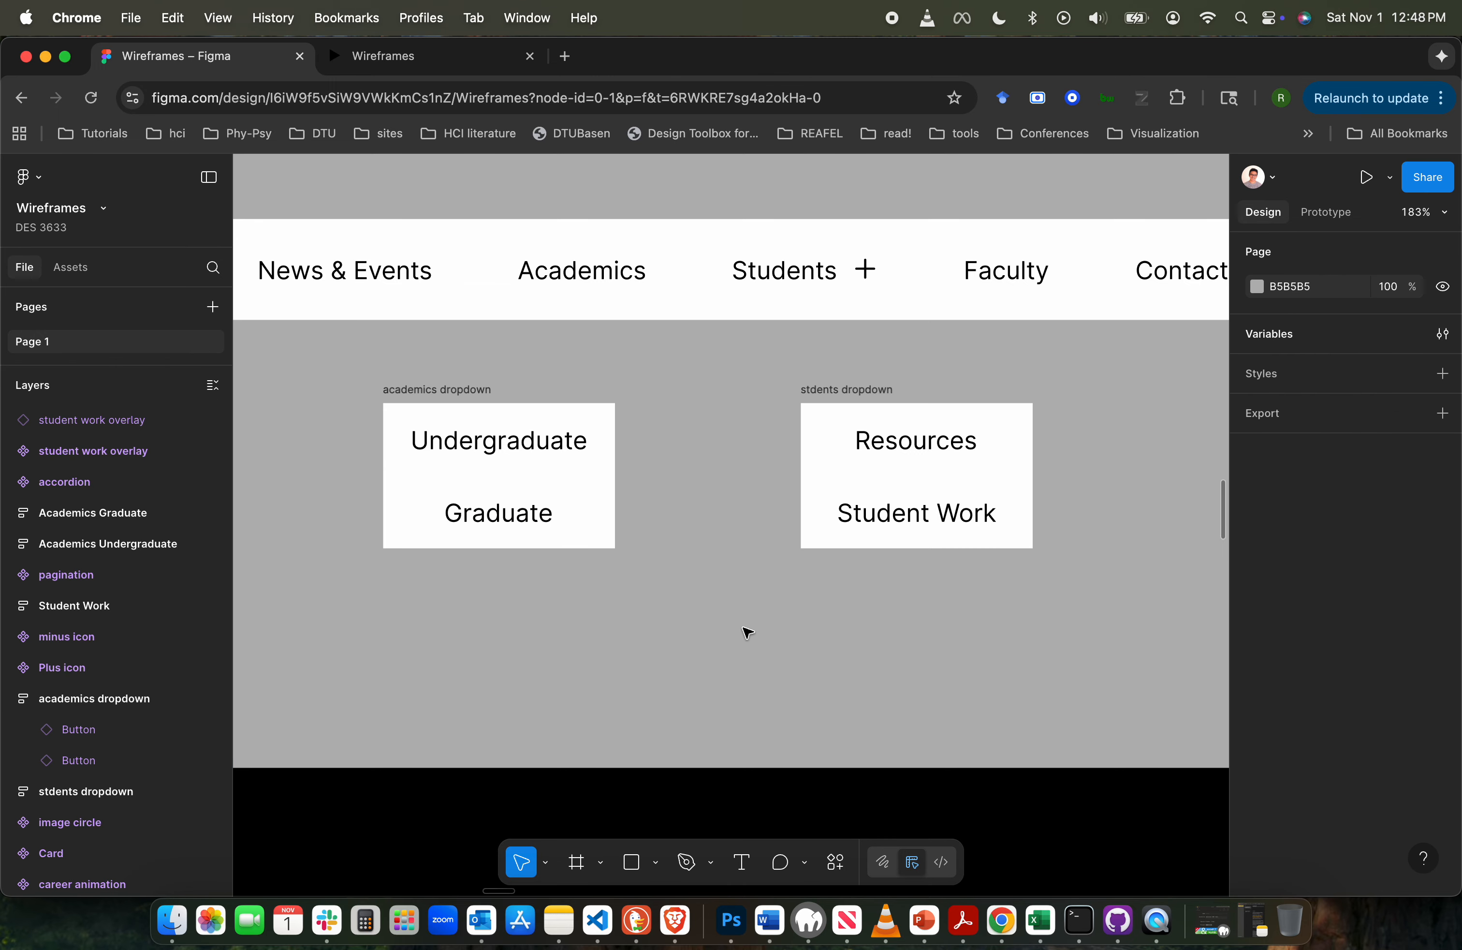
- Show the plus icon on the nav bar's Academics button and move the academics dropdown right to about X -1931 beneath it
{"action": "left_click", "coordinate": [470, 390]}
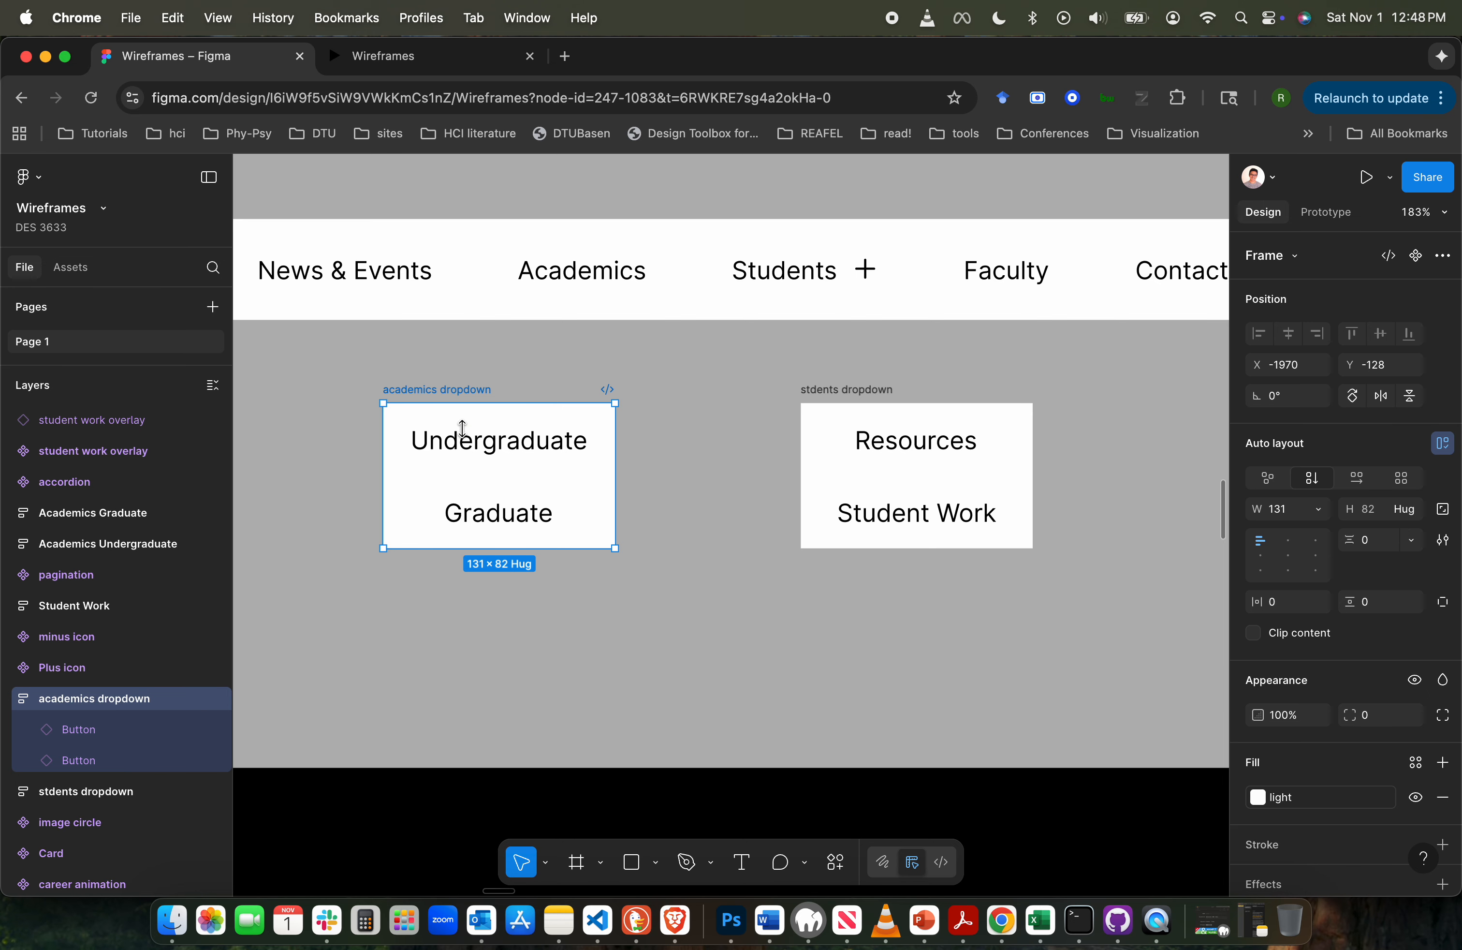
{"action": "double_click", "coordinate": [620, 269]}
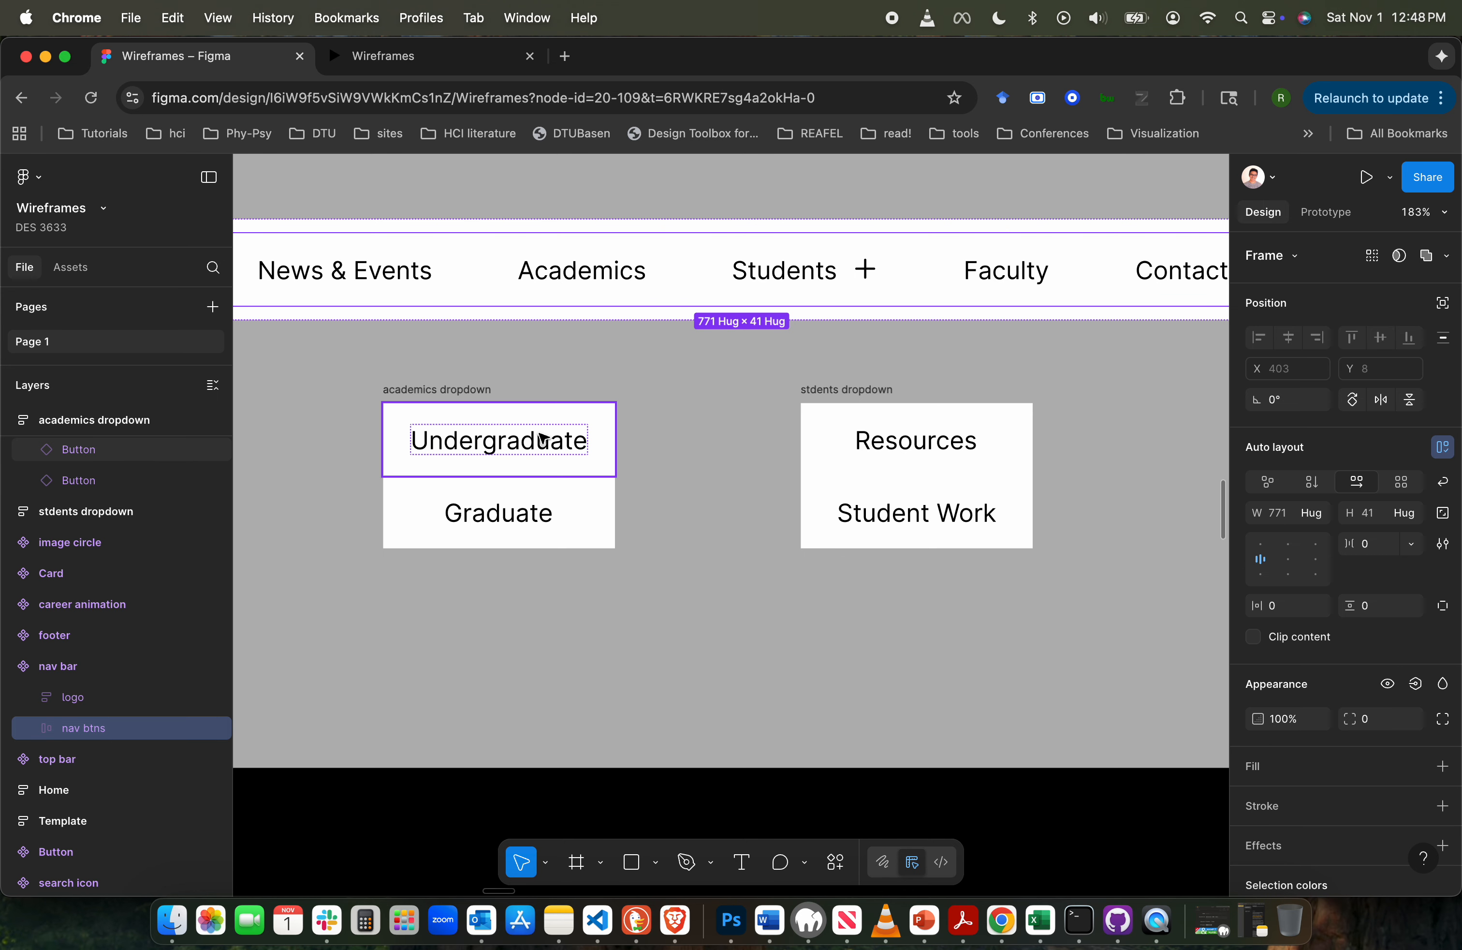
{"action": "left_click", "coordinate": [646, 275]}
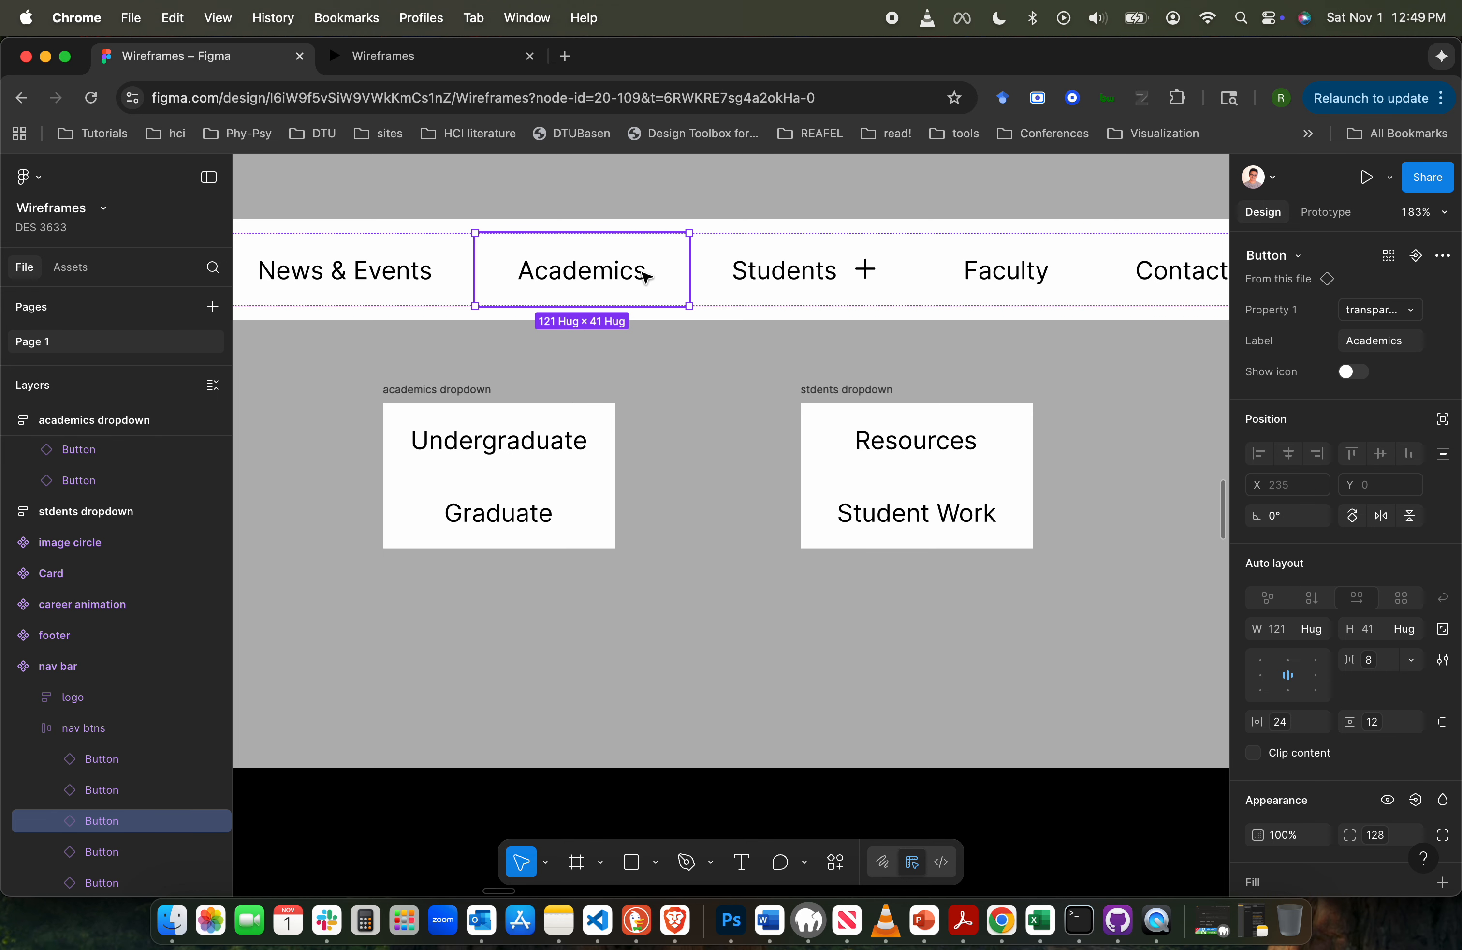
{"action": "left_click", "coordinate": [1356, 372]}
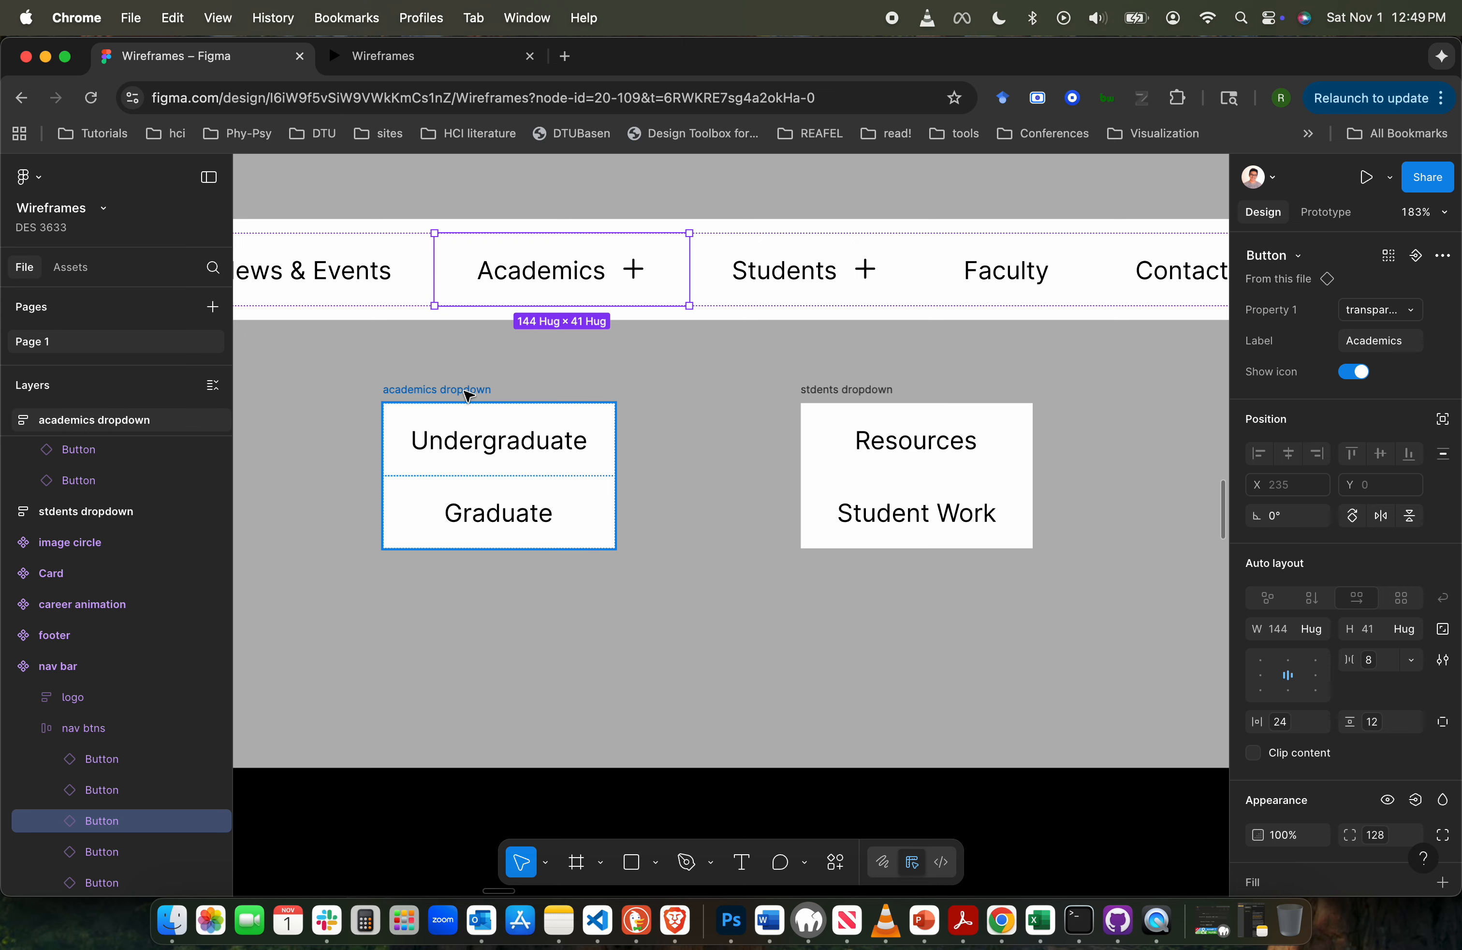
{"action": "left_click_drag", "start_coordinate": [469, 395], "coordinate": [538, 390]}
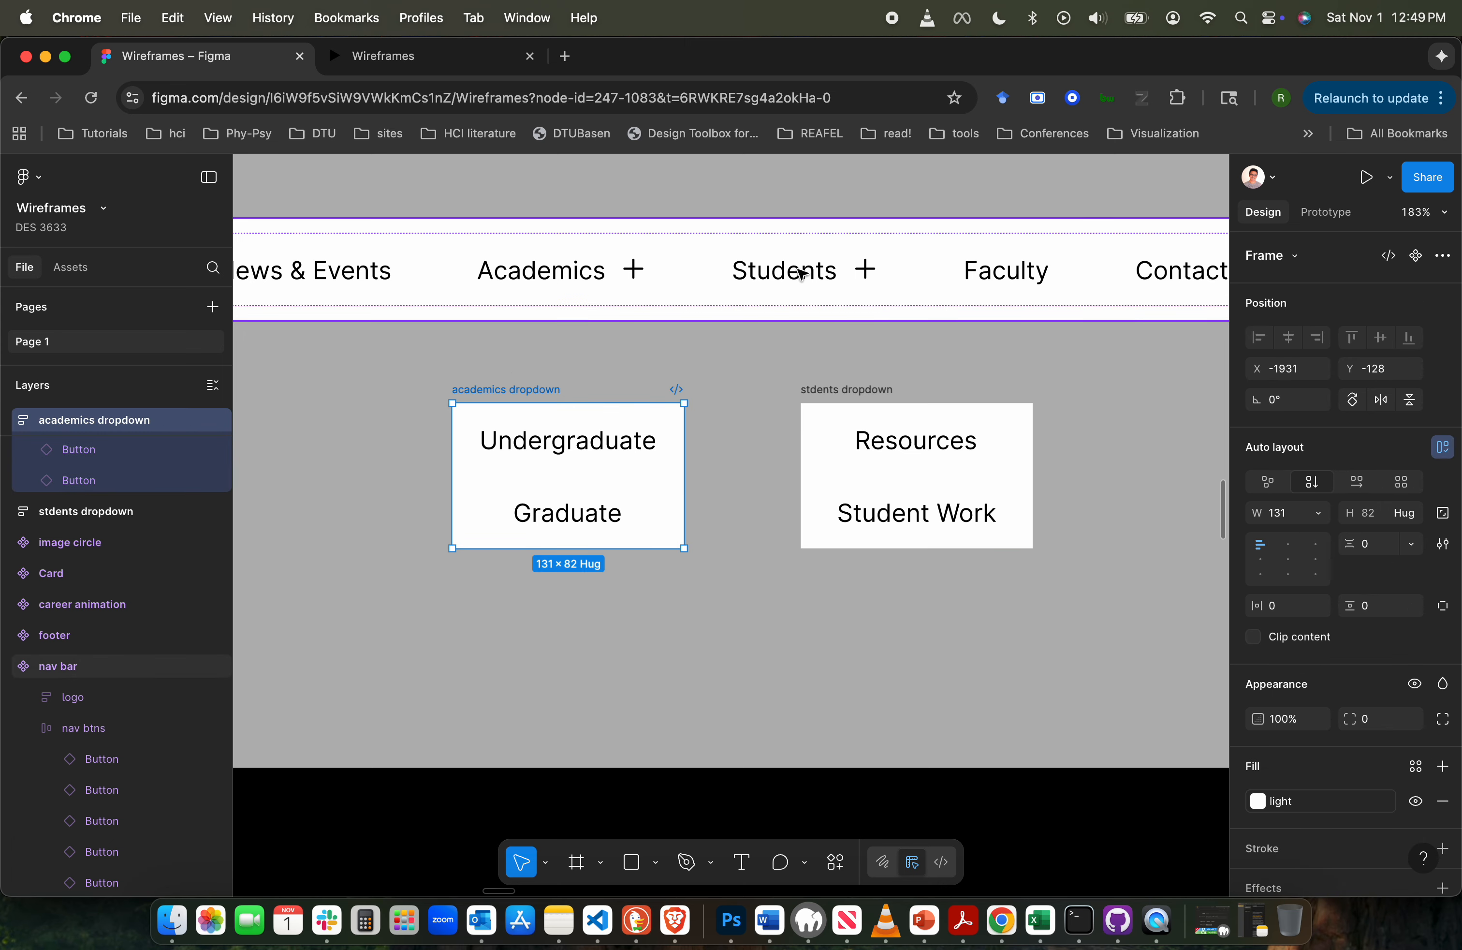
- Link the nav bar's Academics button to the academics dropdown with an on-click Open overlay interaction
{"action": "left_click", "coordinate": [543, 274]}
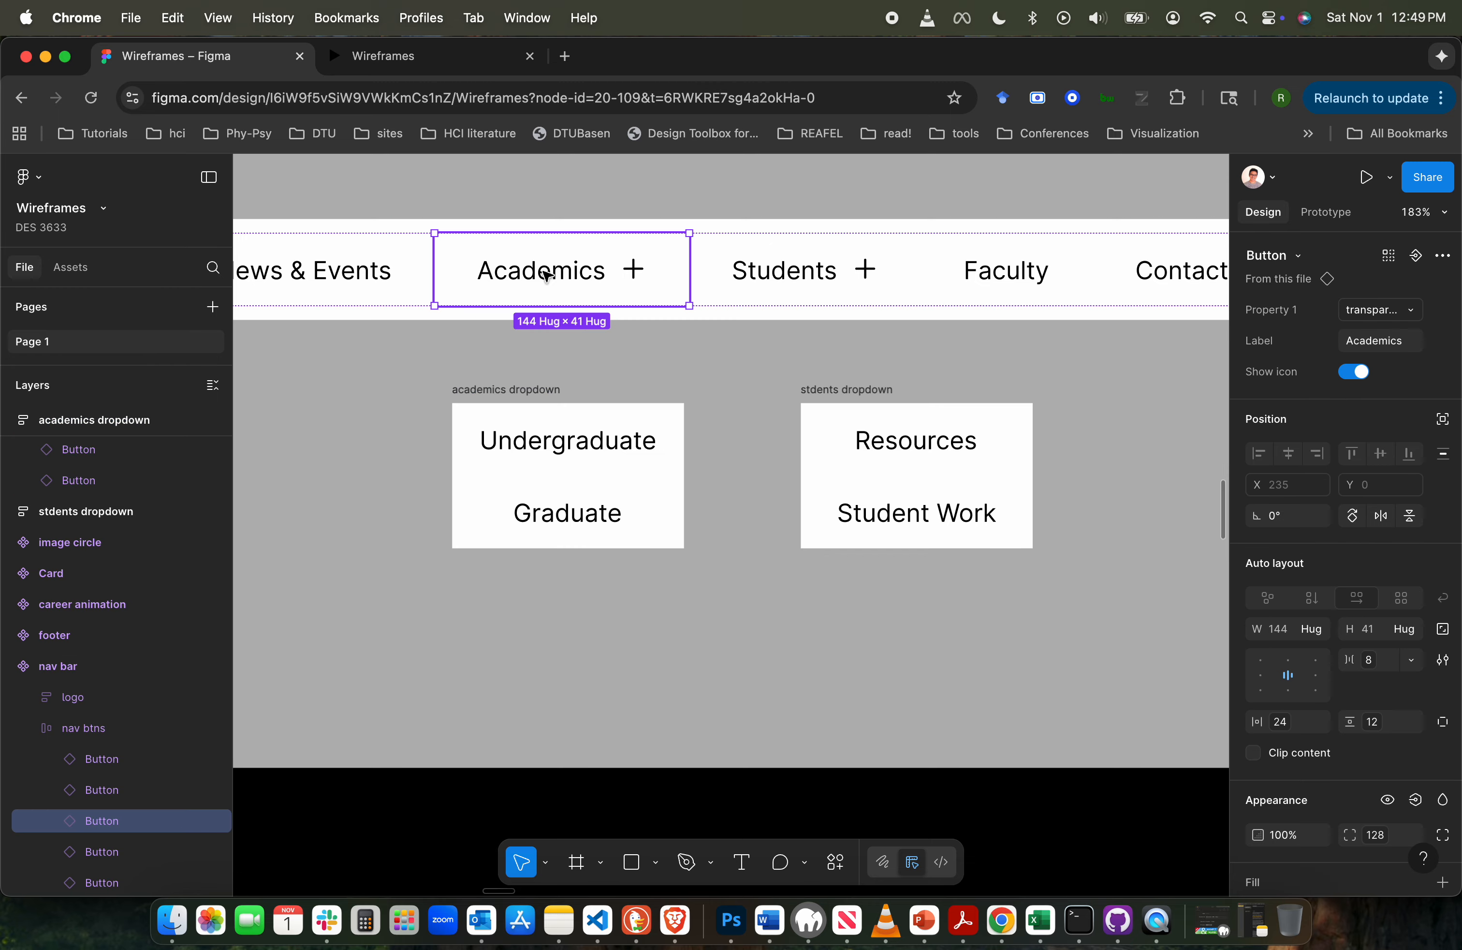
{"action": "left_click", "coordinate": [1294, 217]}
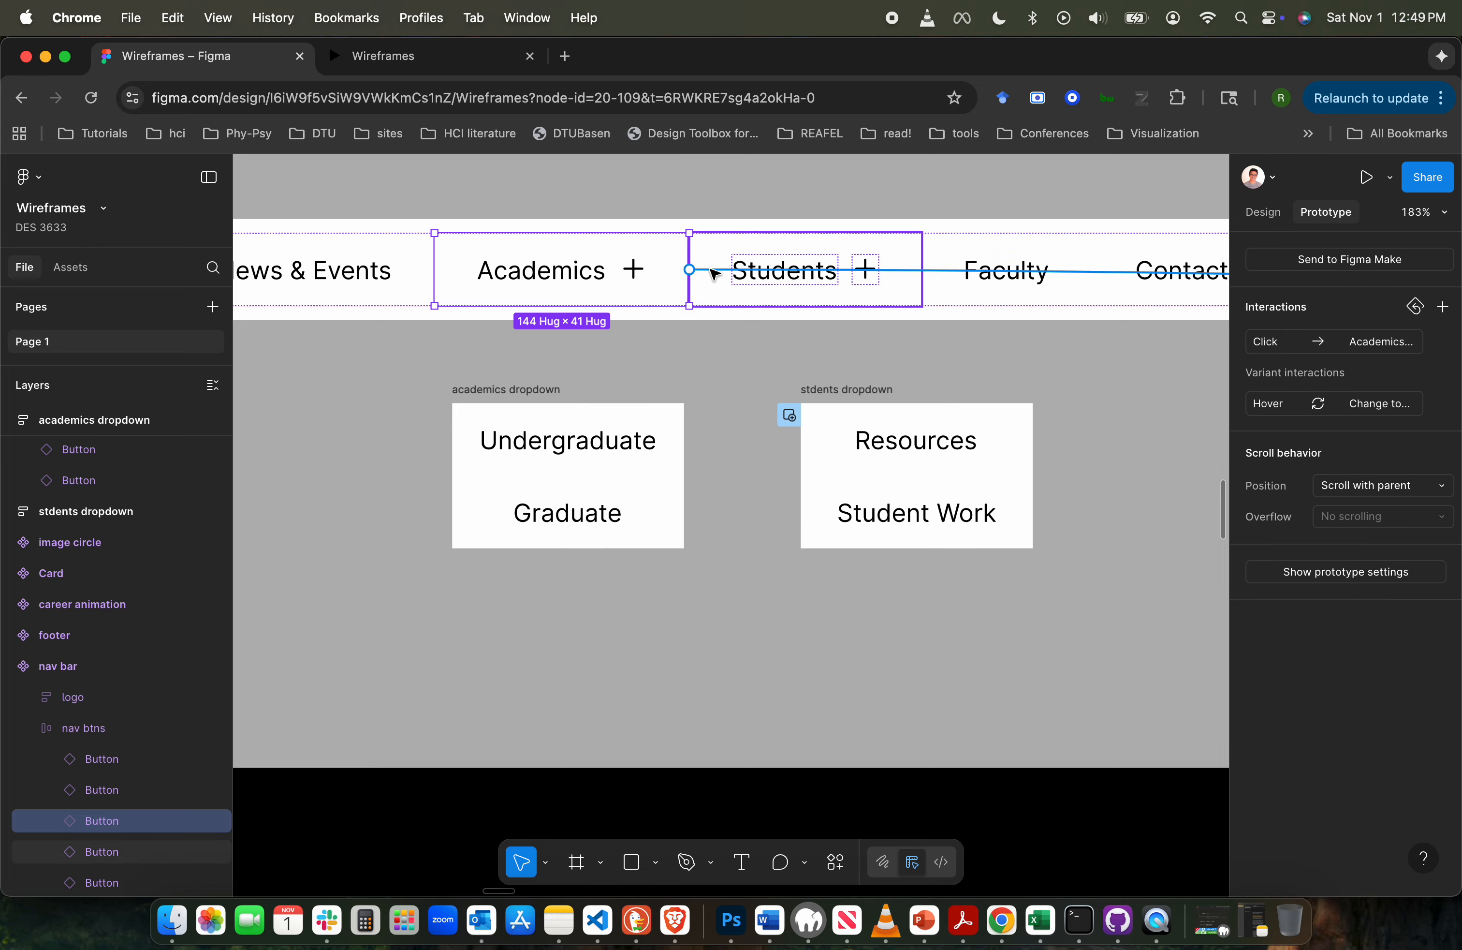
{"action": "left_click_drag", "start_coordinate": [690, 269], "coordinate": [564, 432]}
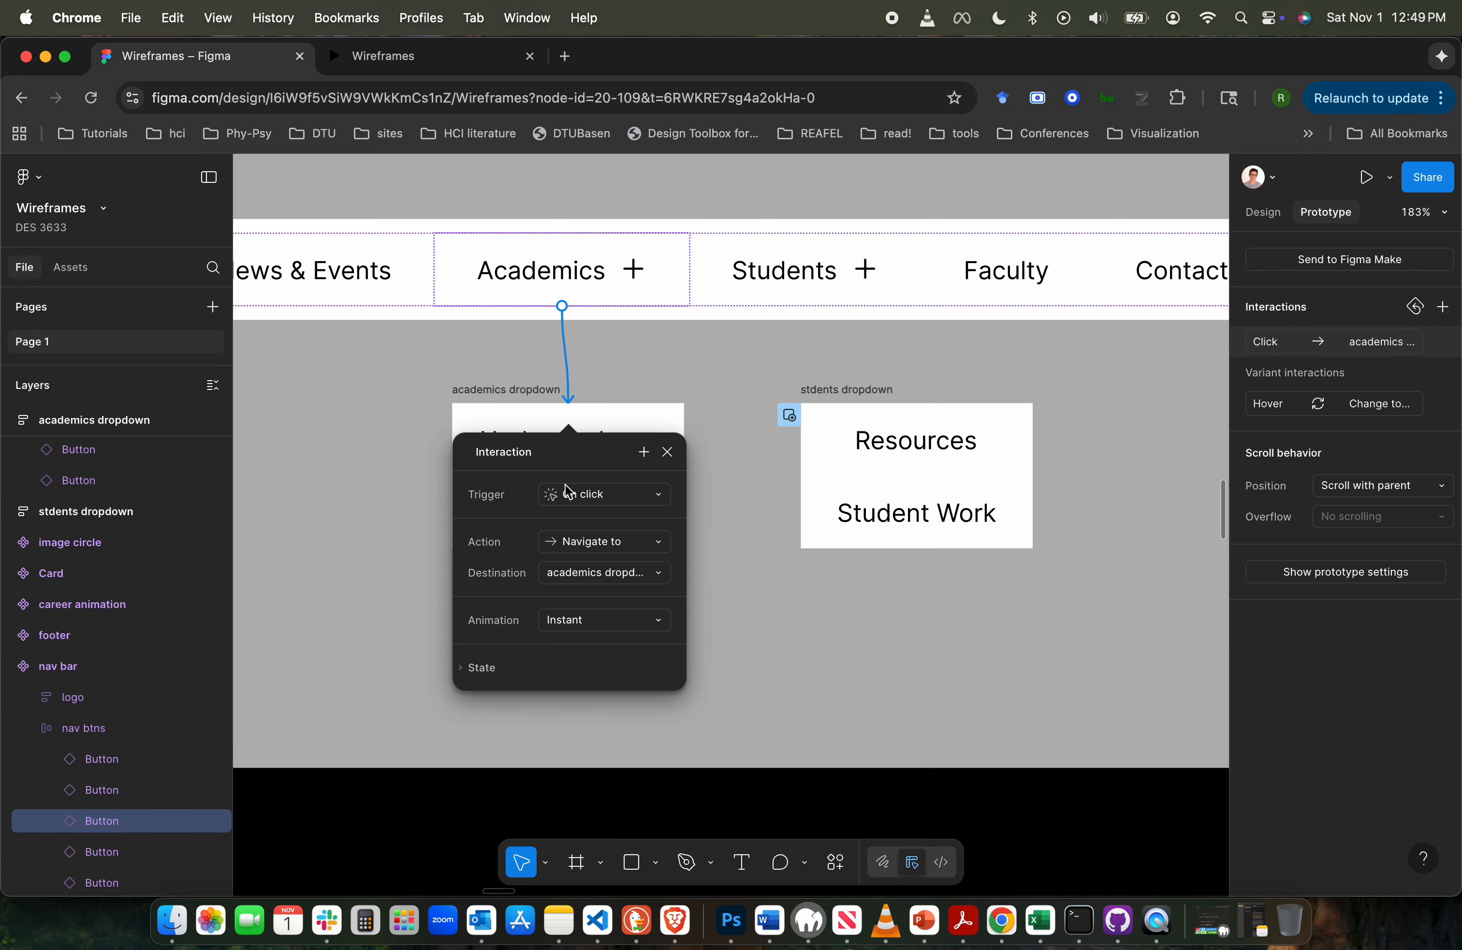
{"action": "left_click", "coordinate": [661, 545]}
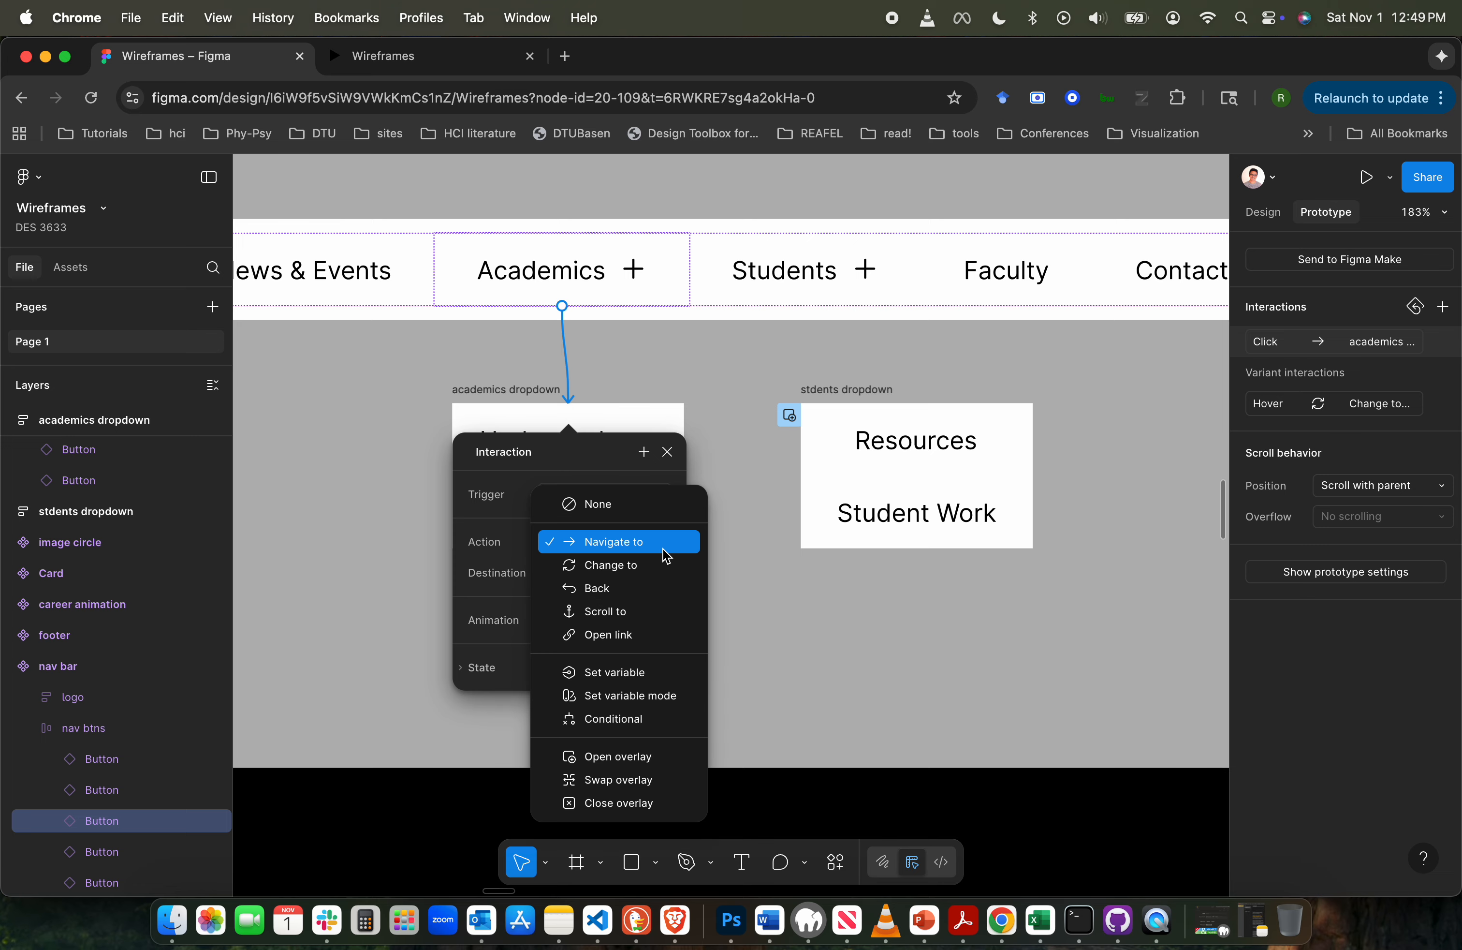
{"action": "left_click", "coordinate": [631, 757]}
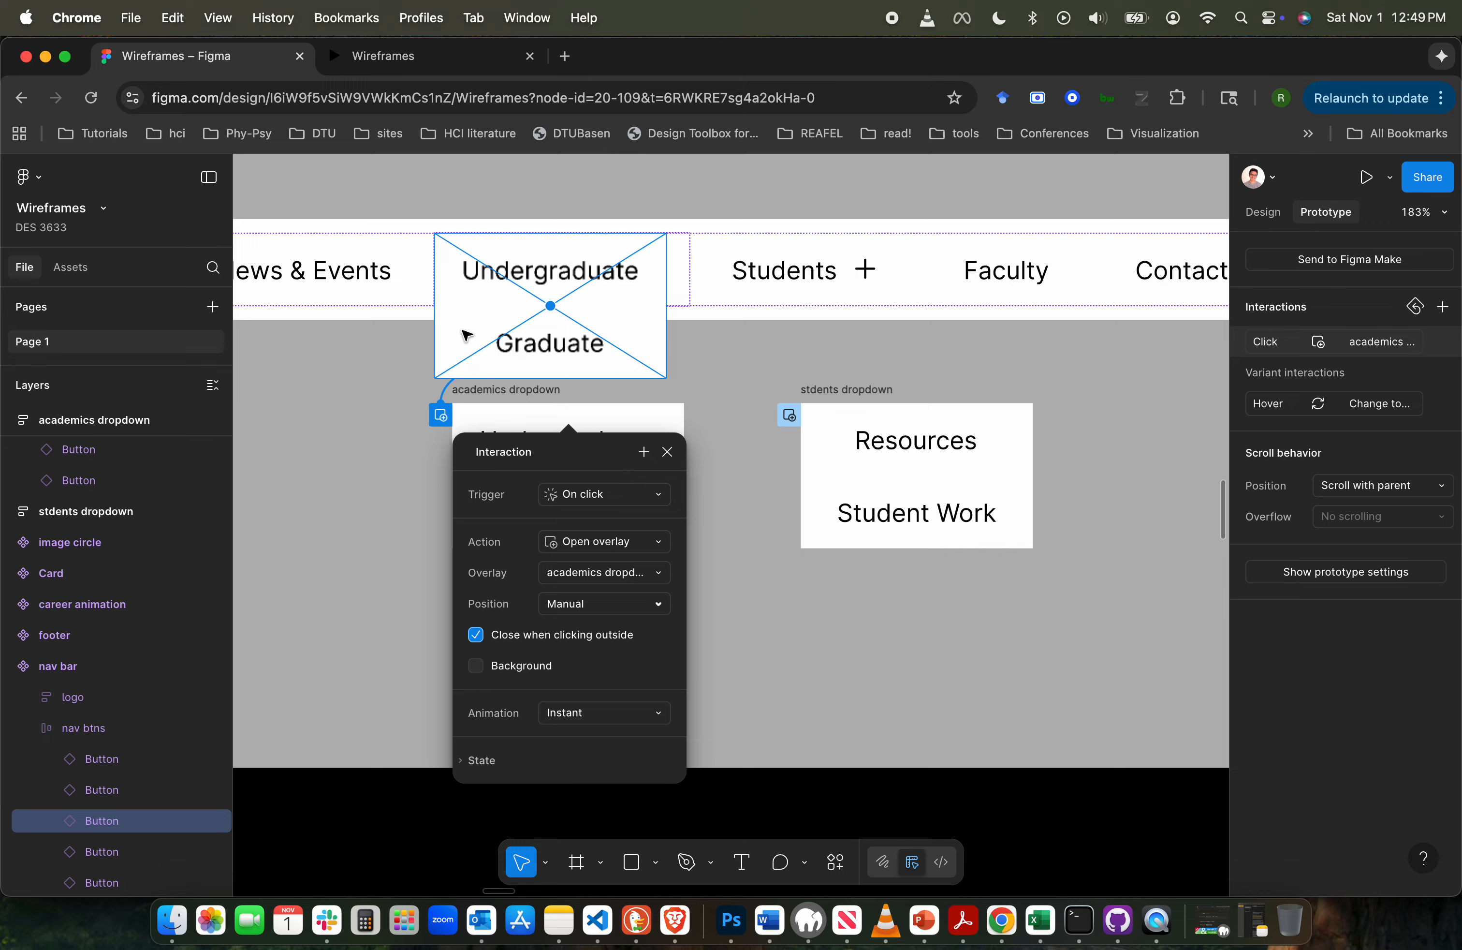
- Position the academics overlay directly beneath the Academics button and set its animation to Dissolve
{"action": "left_click_drag", "start_coordinate": [466, 335], "coordinate": [460, 409]}
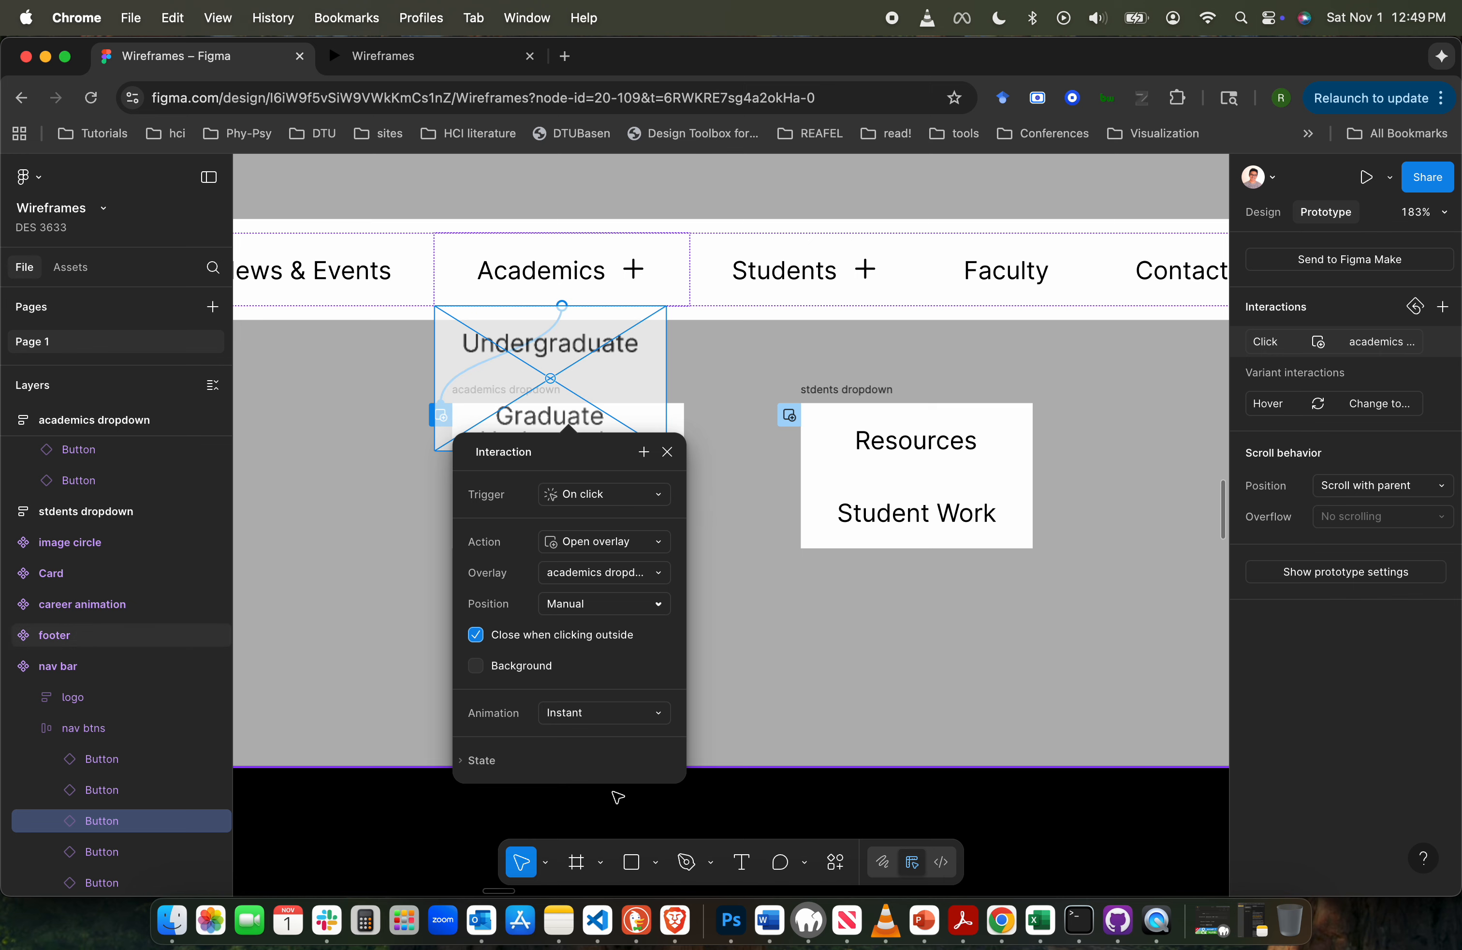
{"action": "left_click", "coordinate": [619, 712]}
{"action": "scroll", "coordinate": [621, 715], "scroll_direction": "down", "scroll_amount": 3}
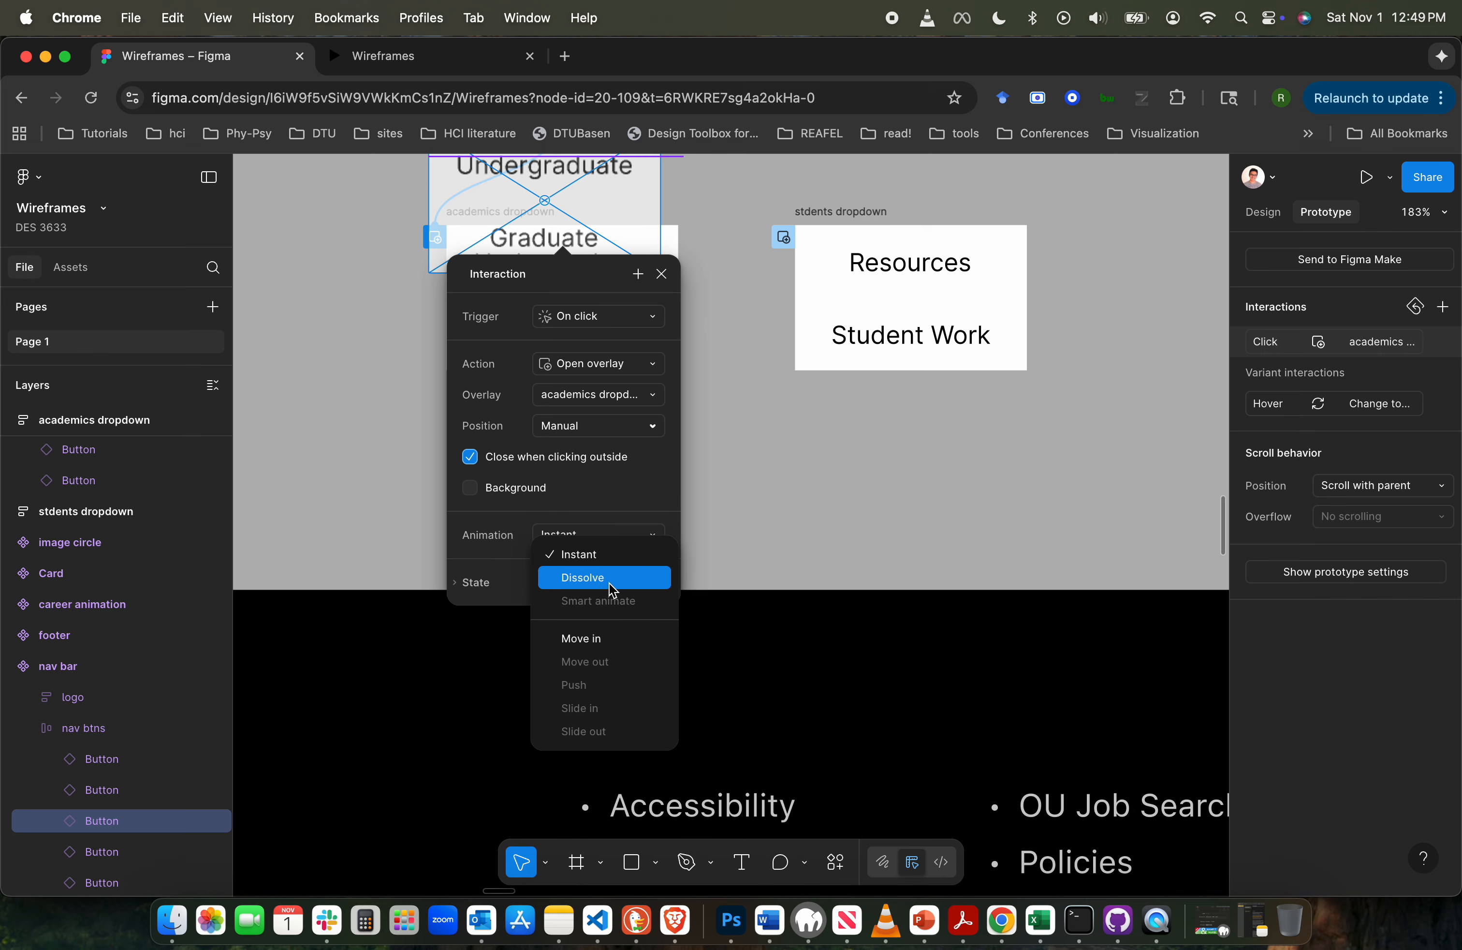
{"action": "left_click", "coordinate": [604, 583]}
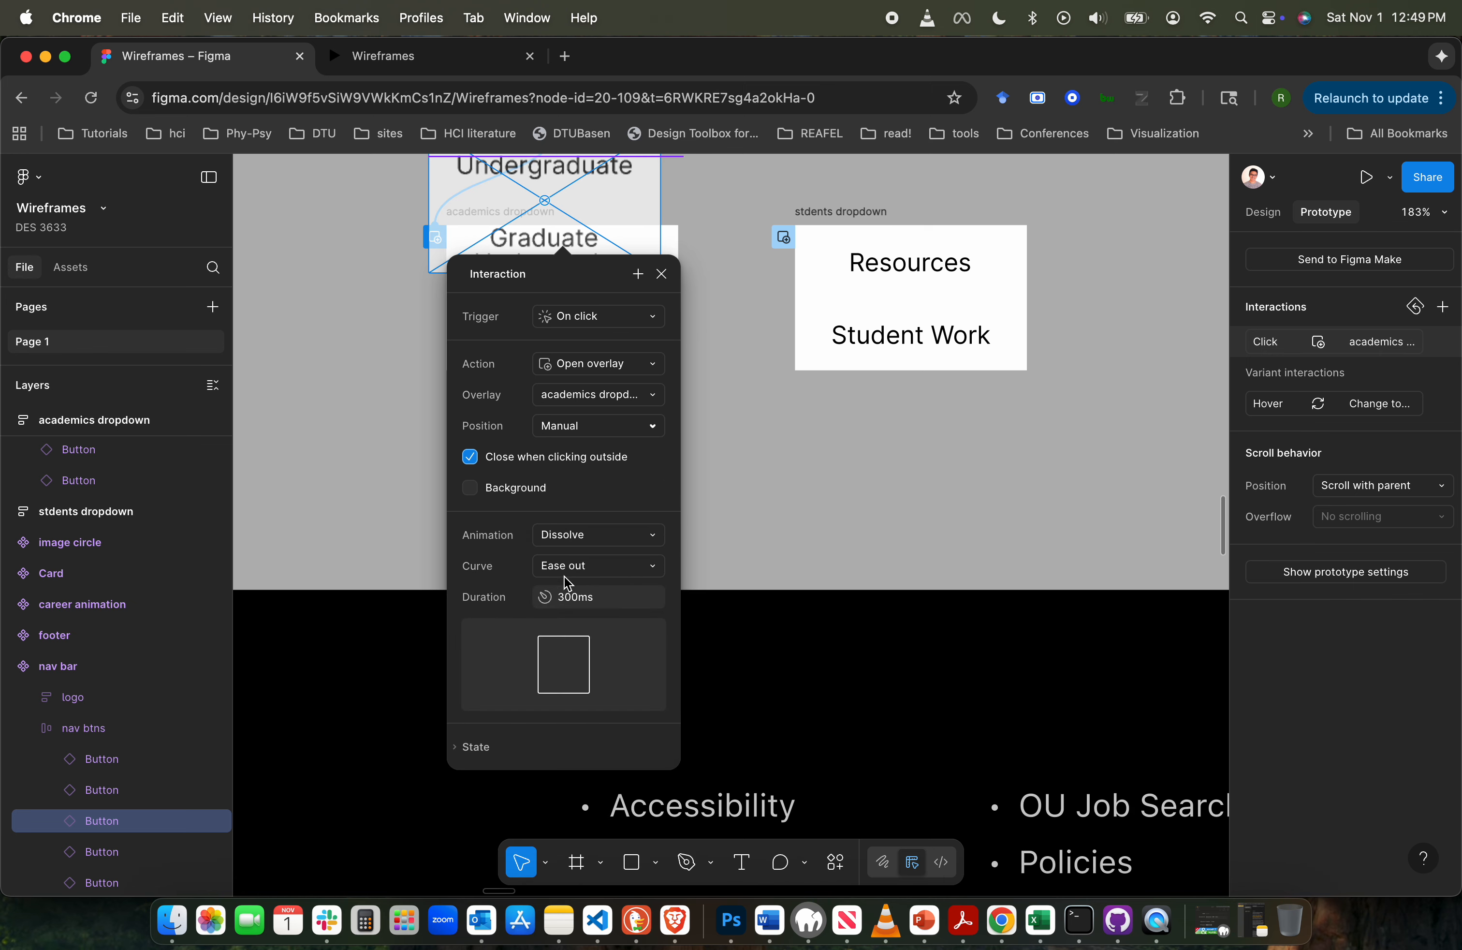
{"action": "left_click", "coordinate": [751, 443]}
- Review the Students button's overlay interaction and the close-overlay interactions on both dropdowns
{"action": "scroll", "coordinate": [700, 415], "scroll_direction": "up", "scroll_amount": 5}
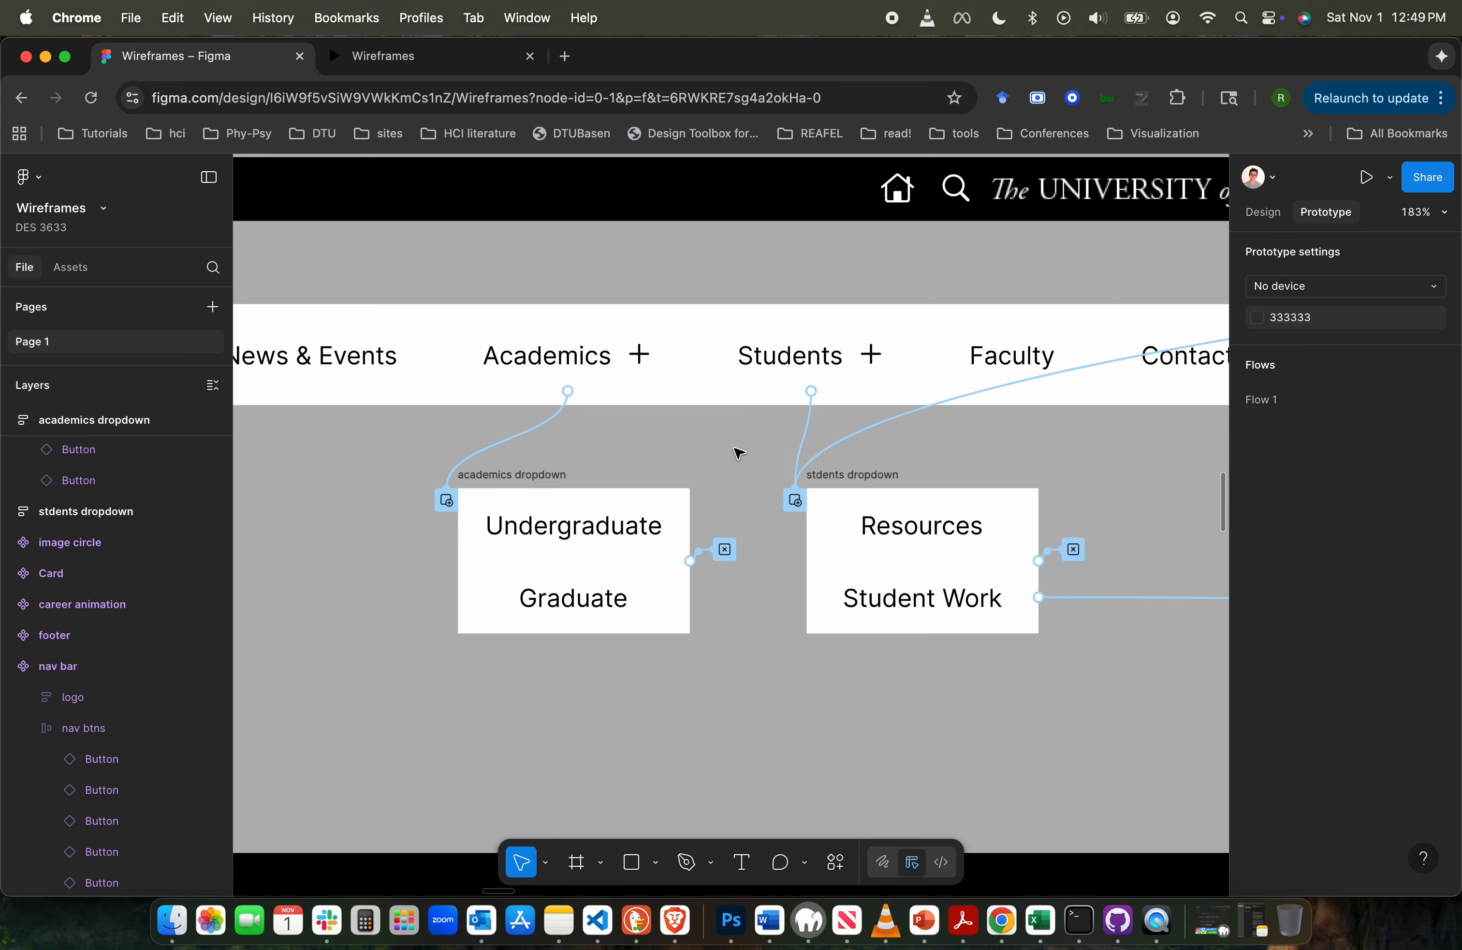
{"action": "left_click", "coordinate": [808, 422]}
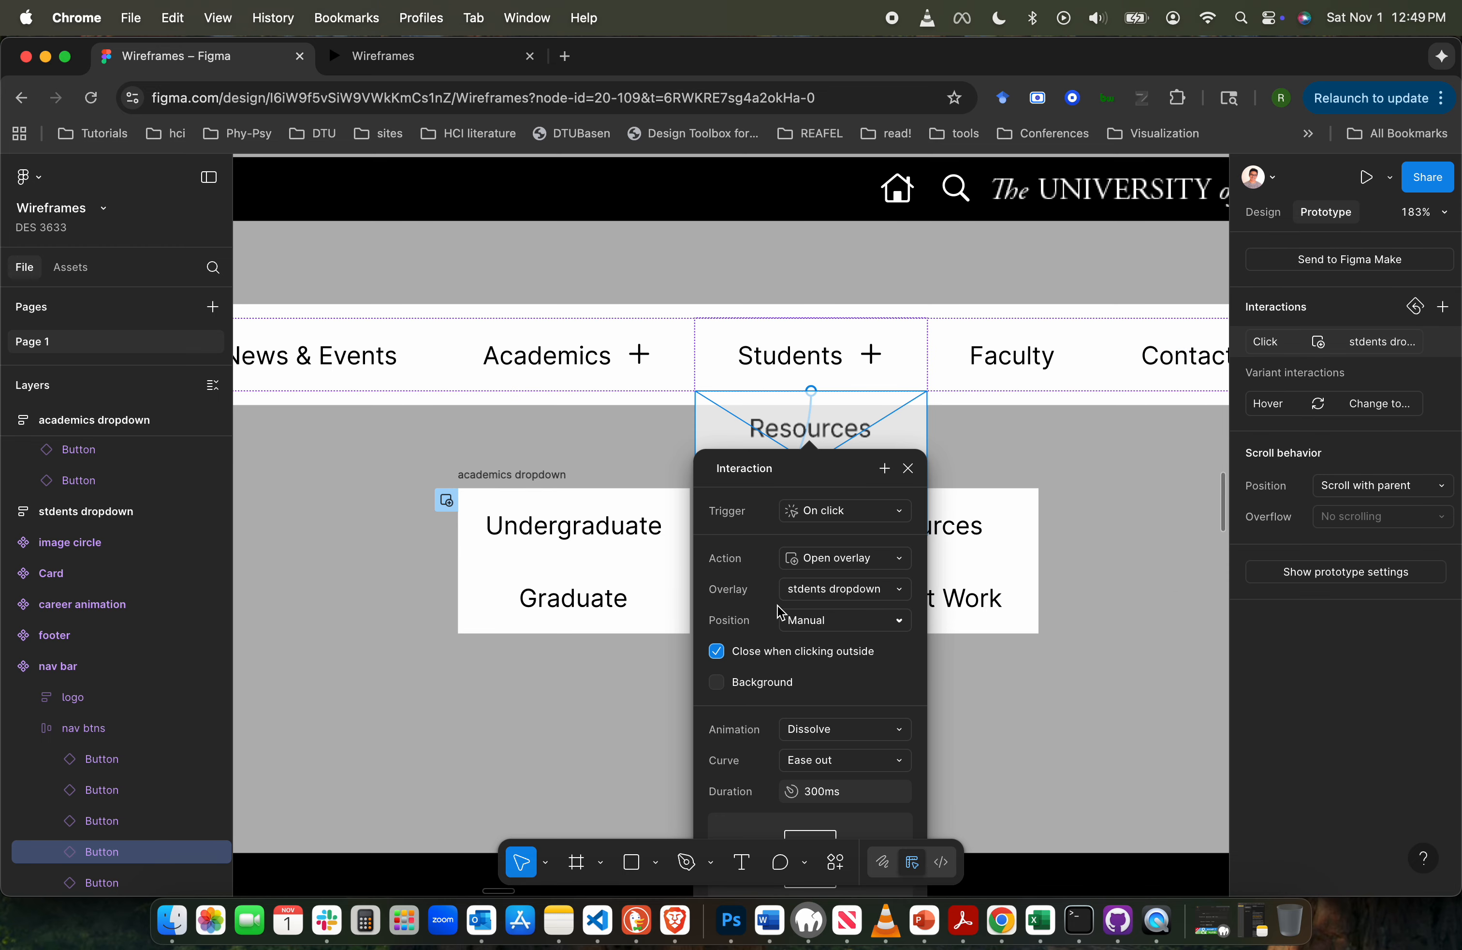
{"action": "scroll", "coordinate": [836, 673], "scroll_direction": "down", "scroll_amount": 2}
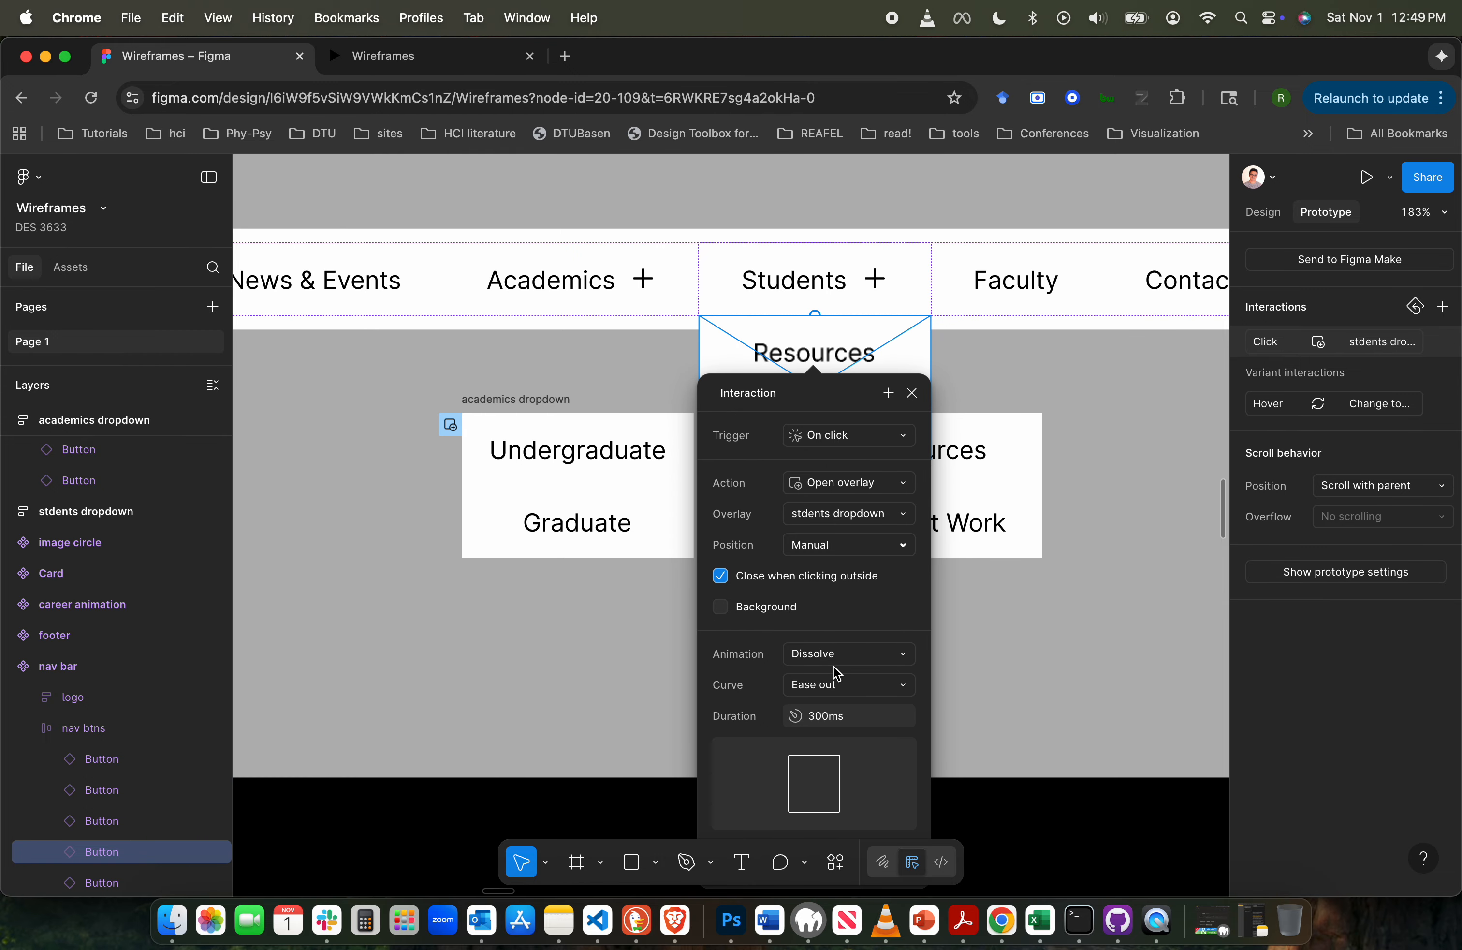
{"action": "left_click", "coordinate": [633, 647]}
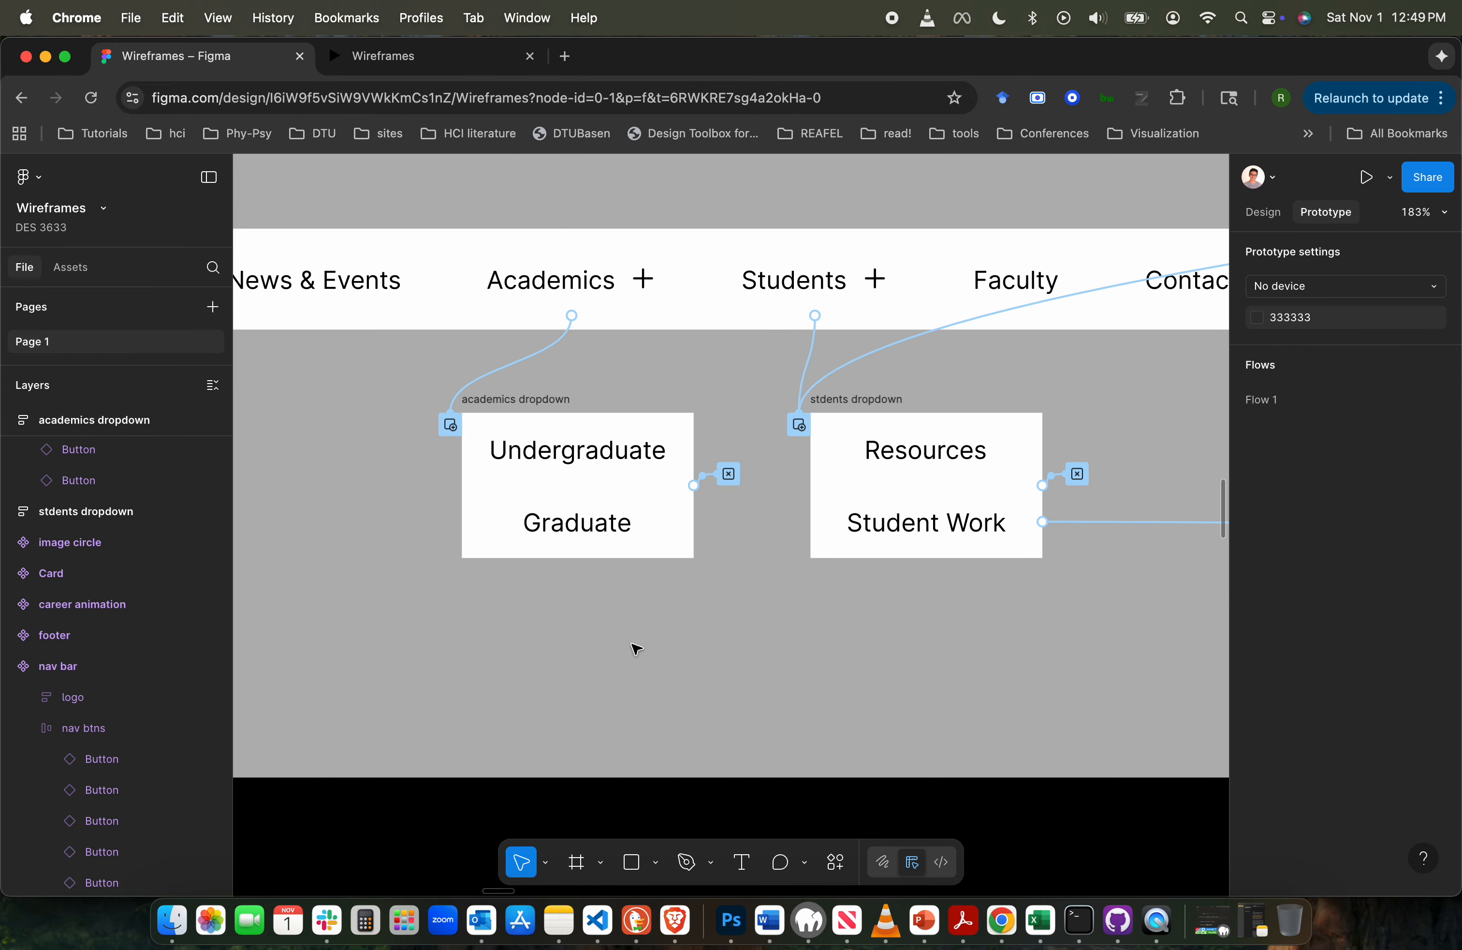
{"action": "left_click", "coordinate": [728, 475]}
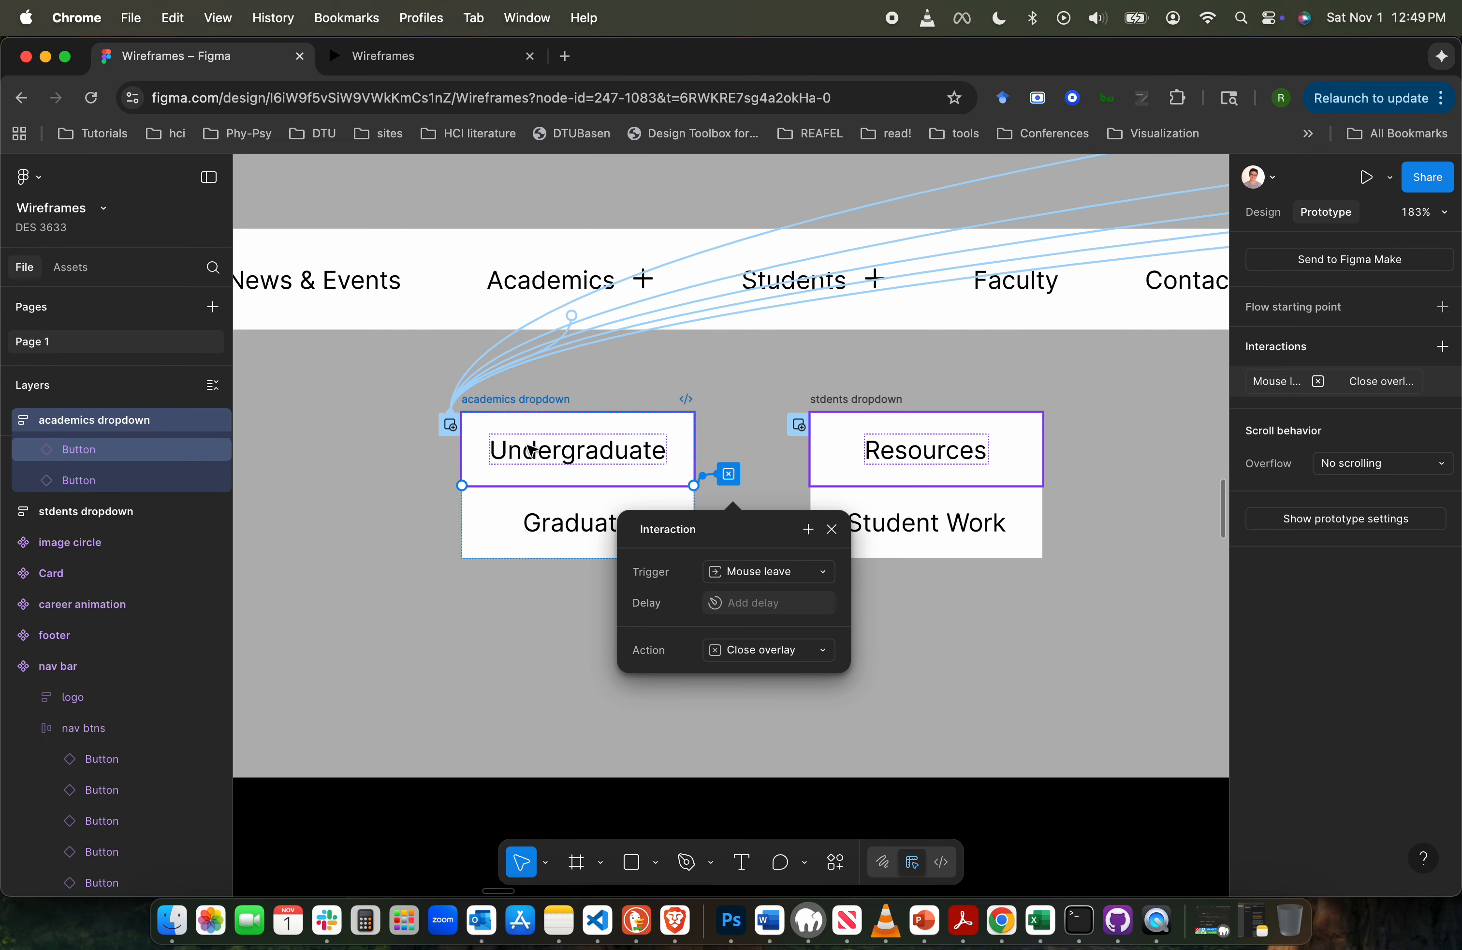
{"action": "left_click", "coordinate": [769, 719]}
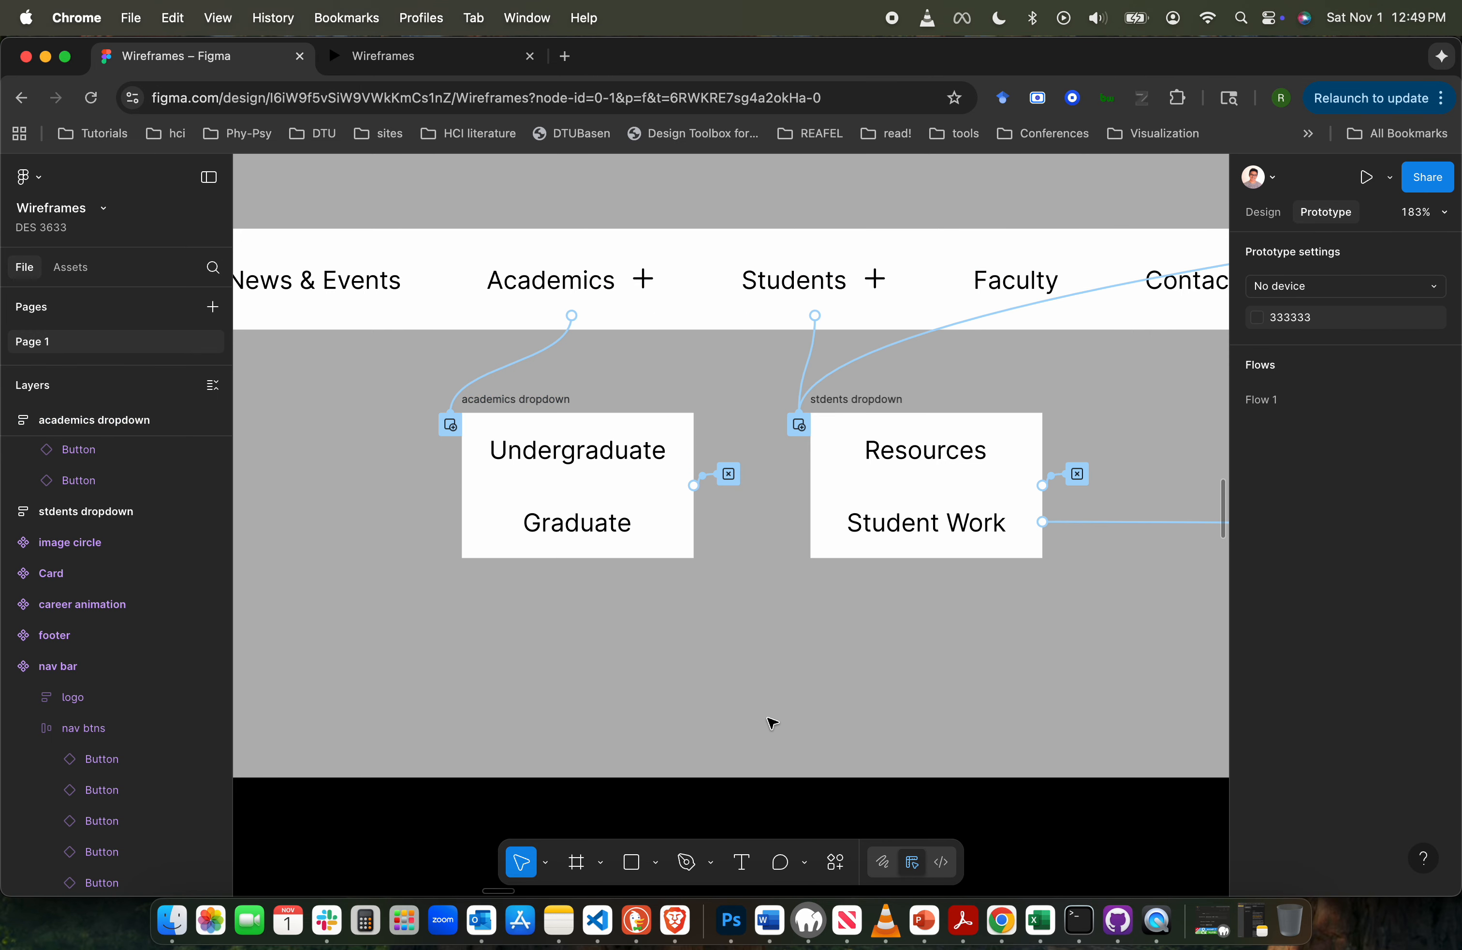
{"action": "left_click", "coordinate": [1079, 474]}
{"action": "left_click", "coordinate": [679, 640]}
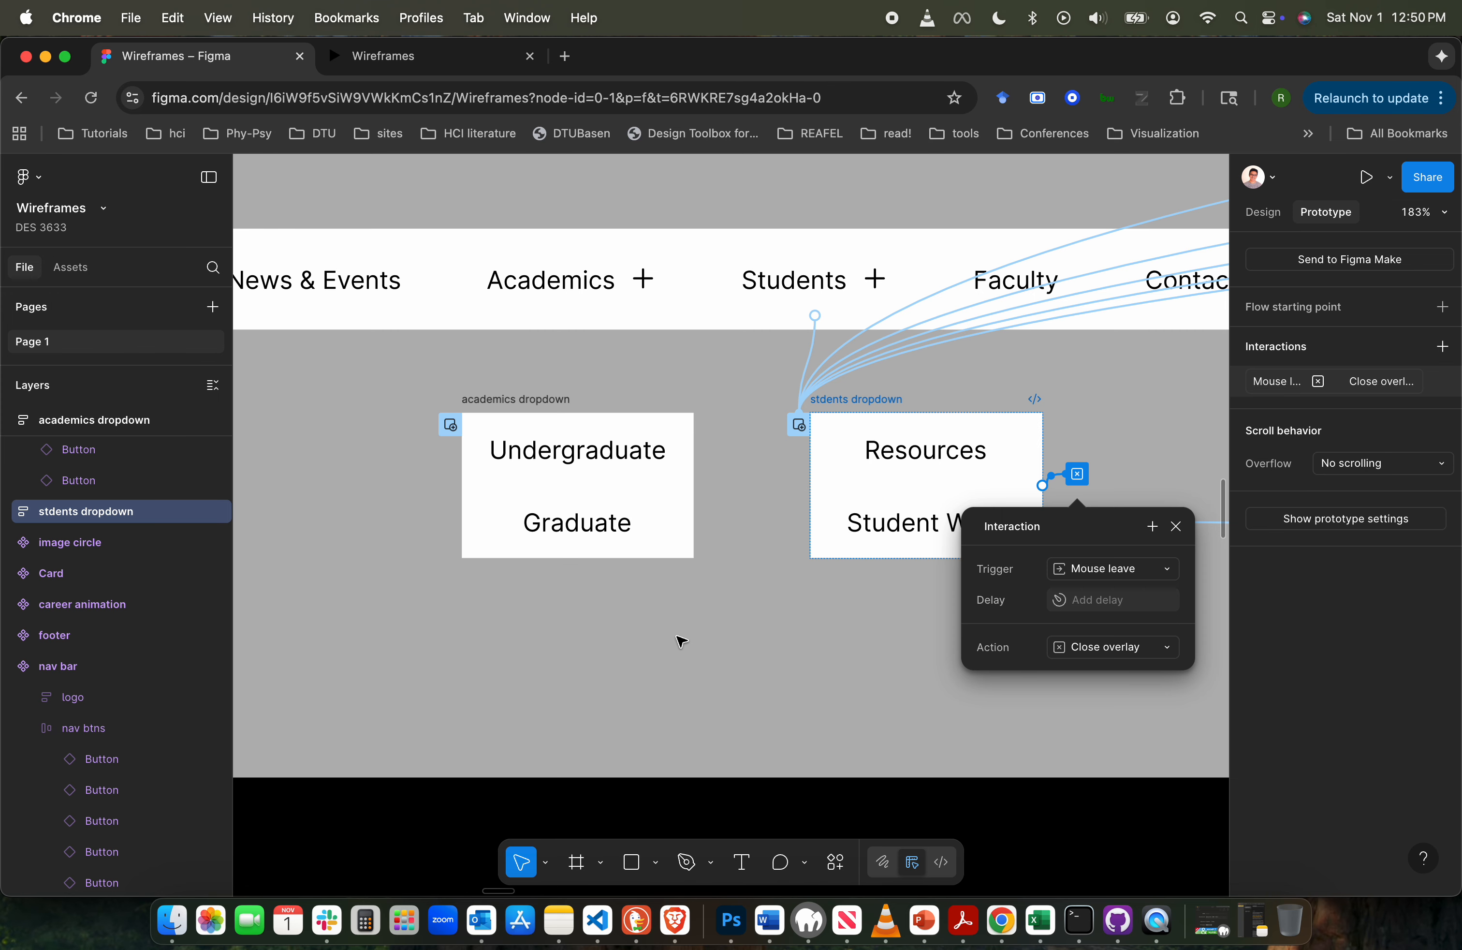
- Add an on-click interaction to the dropdown's Undergraduate button that navigates to the Academics Undergraduate page
{"action": "left_click", "coordinate": [606, 433]}
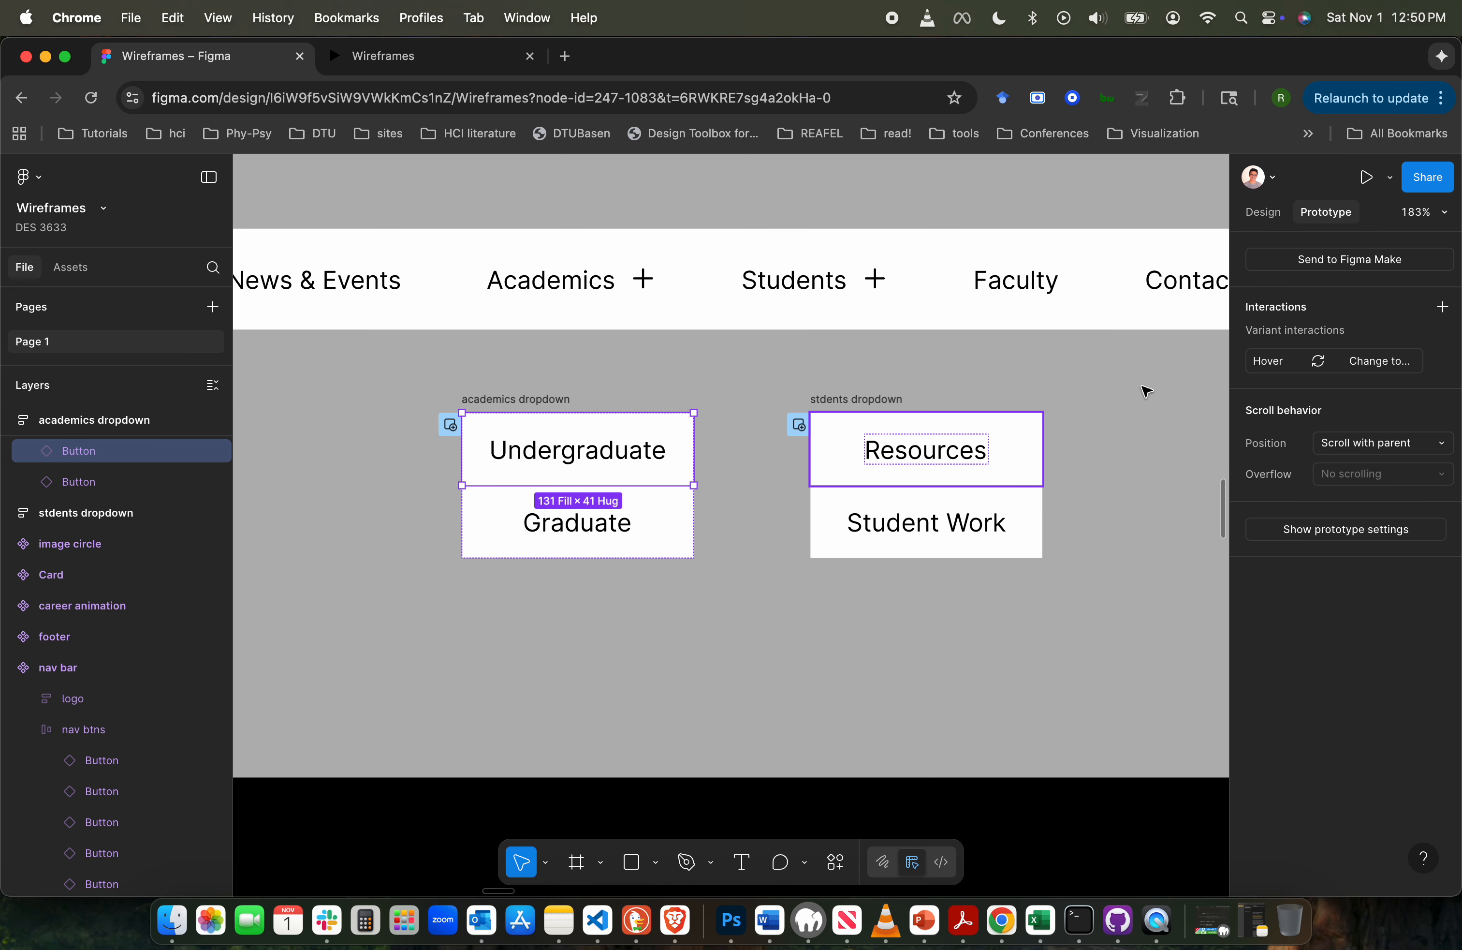
{"action": "left_click", "coordinate": [1443, 307]}
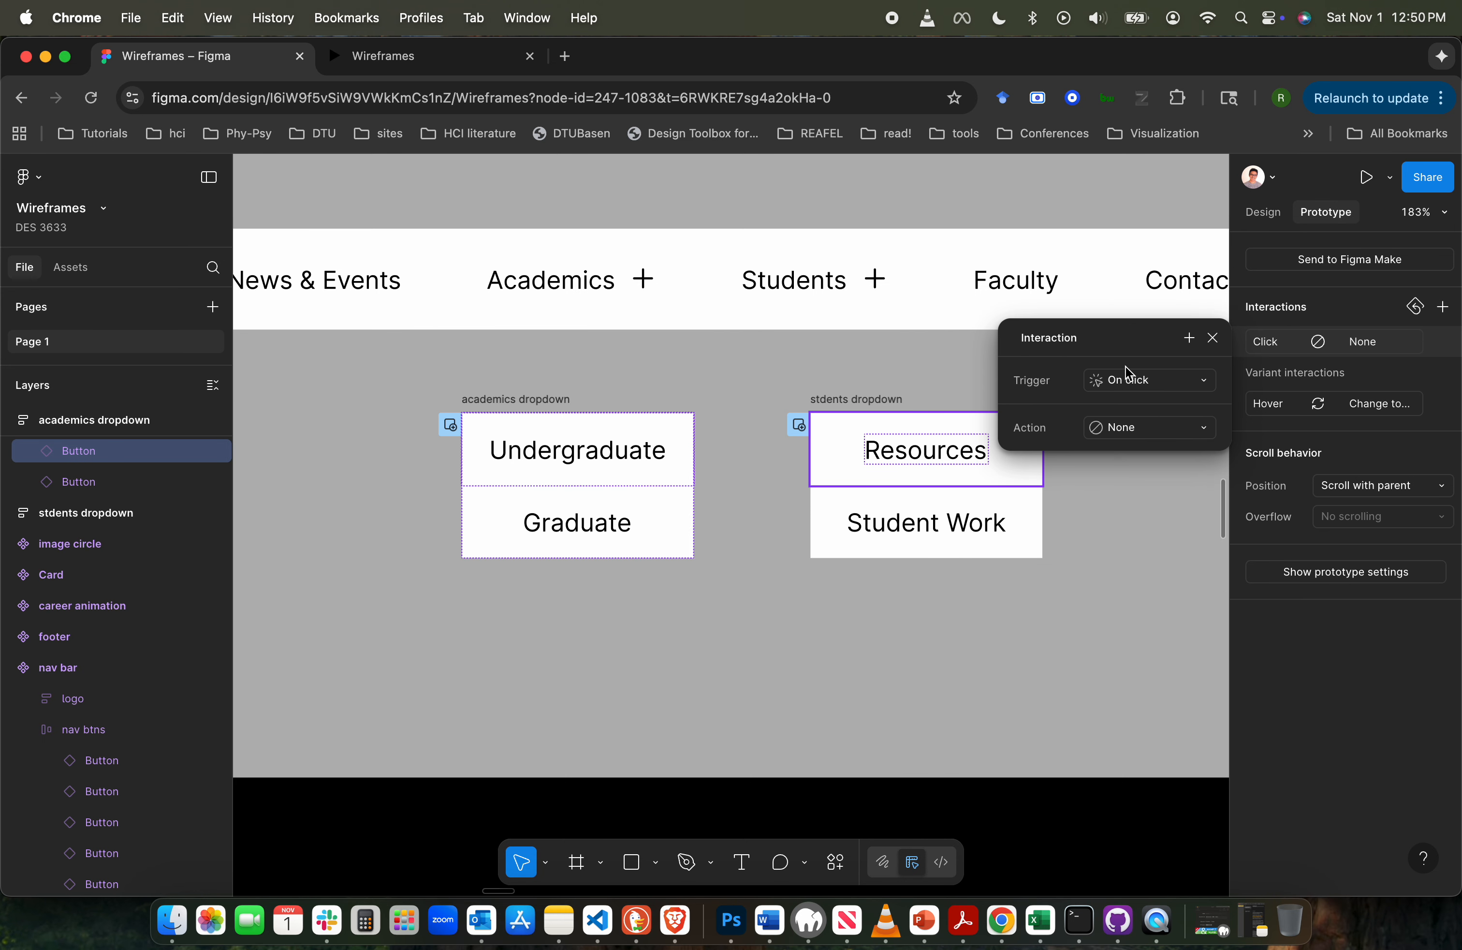
{"action": "left_click", "coordinate": [1185, 435]}
{"action": "left_click", "coordinate": [1165, 470]}
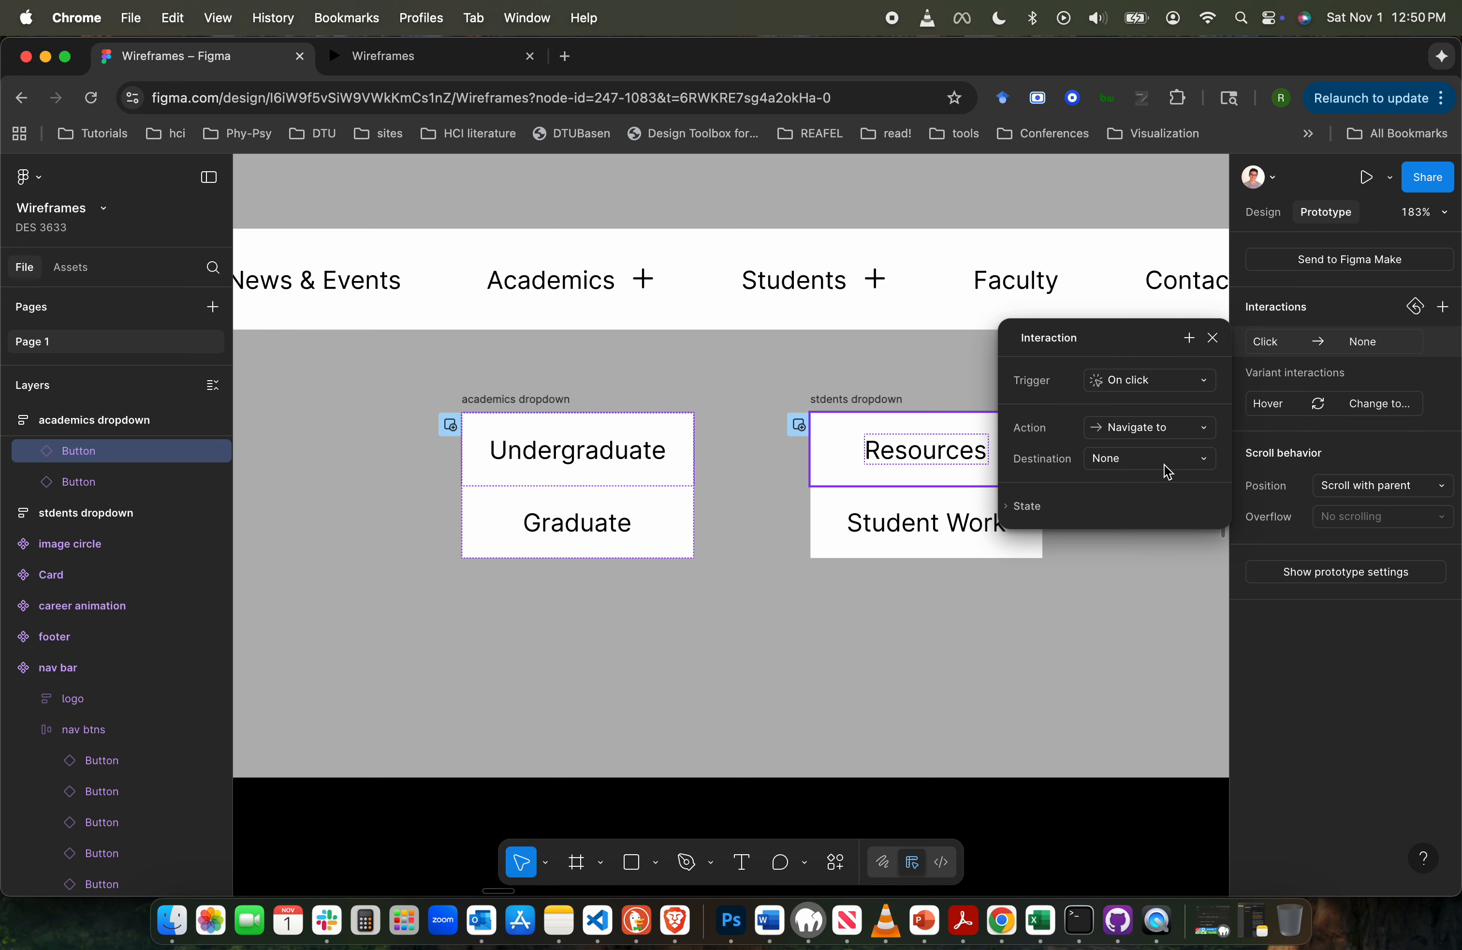
{"action": "left_click", "coordinate": [1146, 460]}
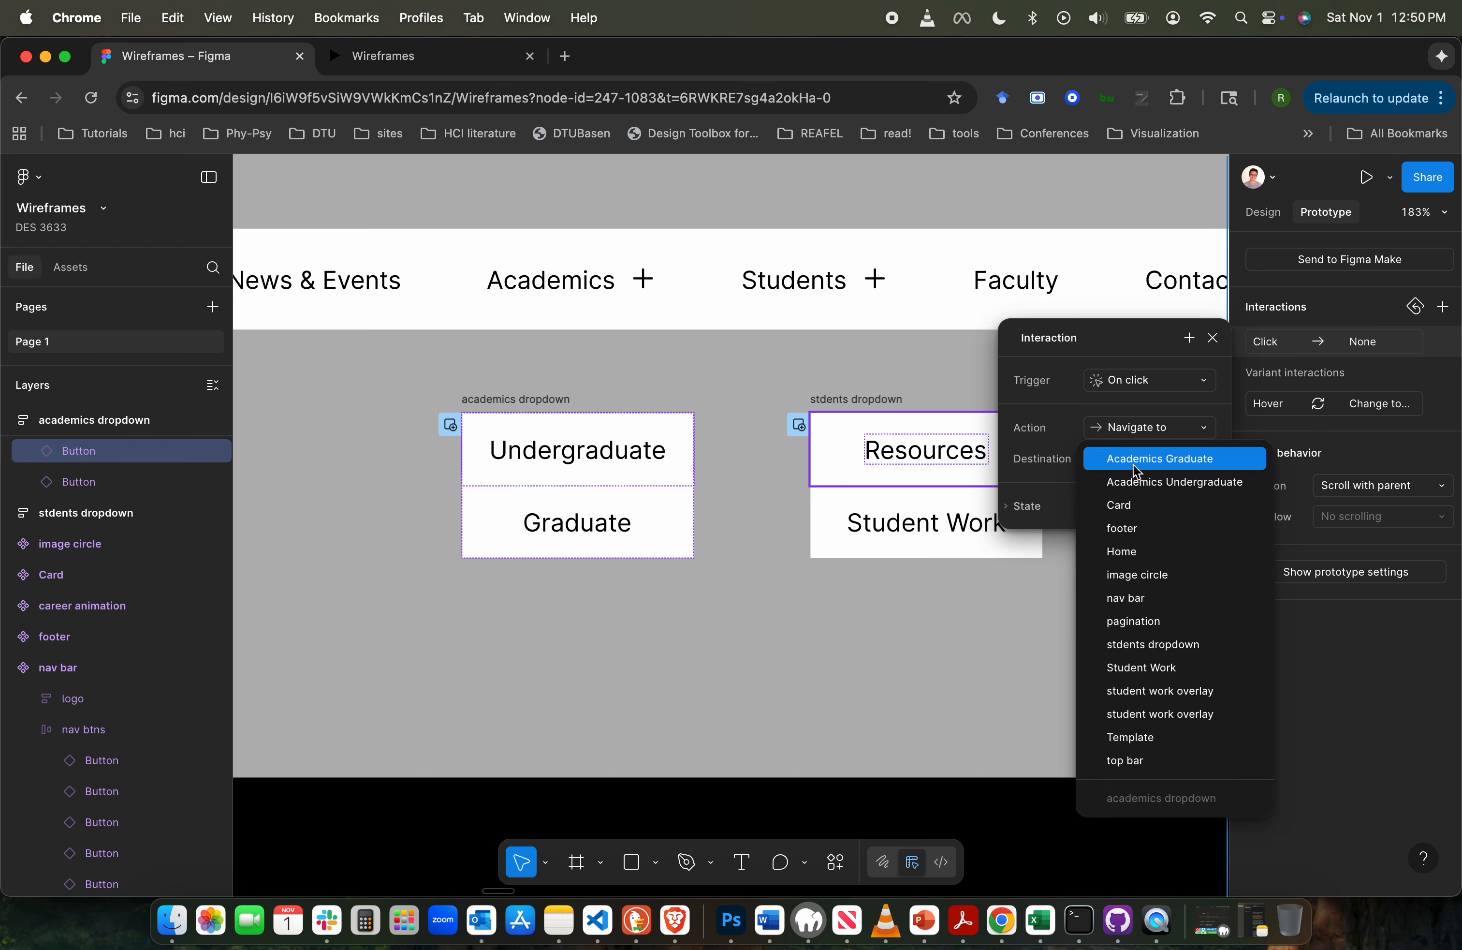
{"action": "left_click", "coordinate": [1159, 483]}
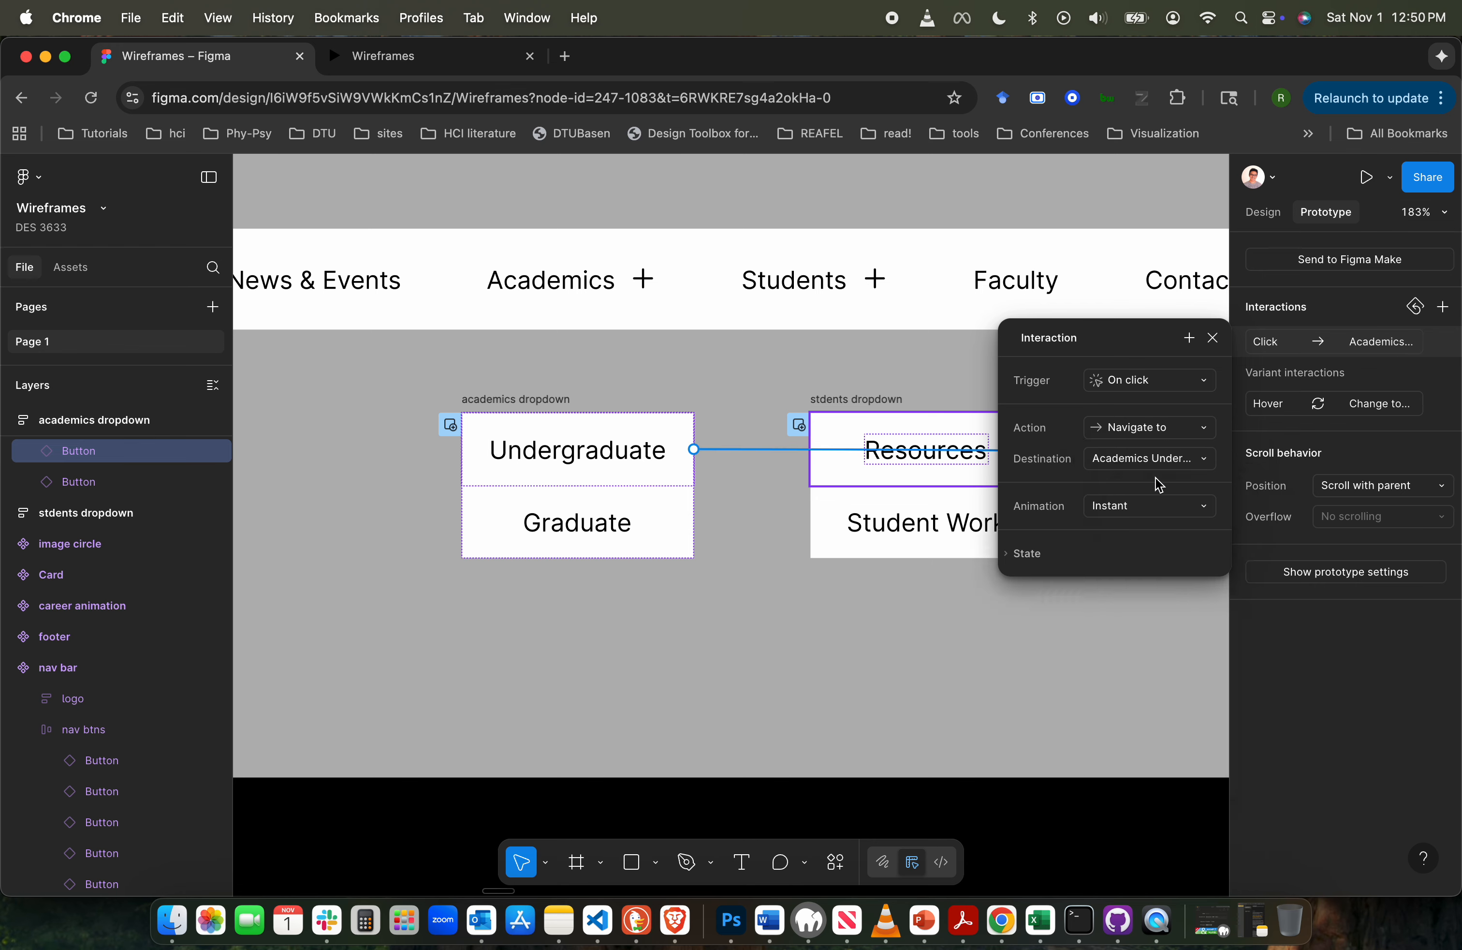
- Add an on-click interaction to the dropdown's Graduate button that navigates to Academics Undergraduate
{"action": "left_click", "coordinate": [625, 517]}
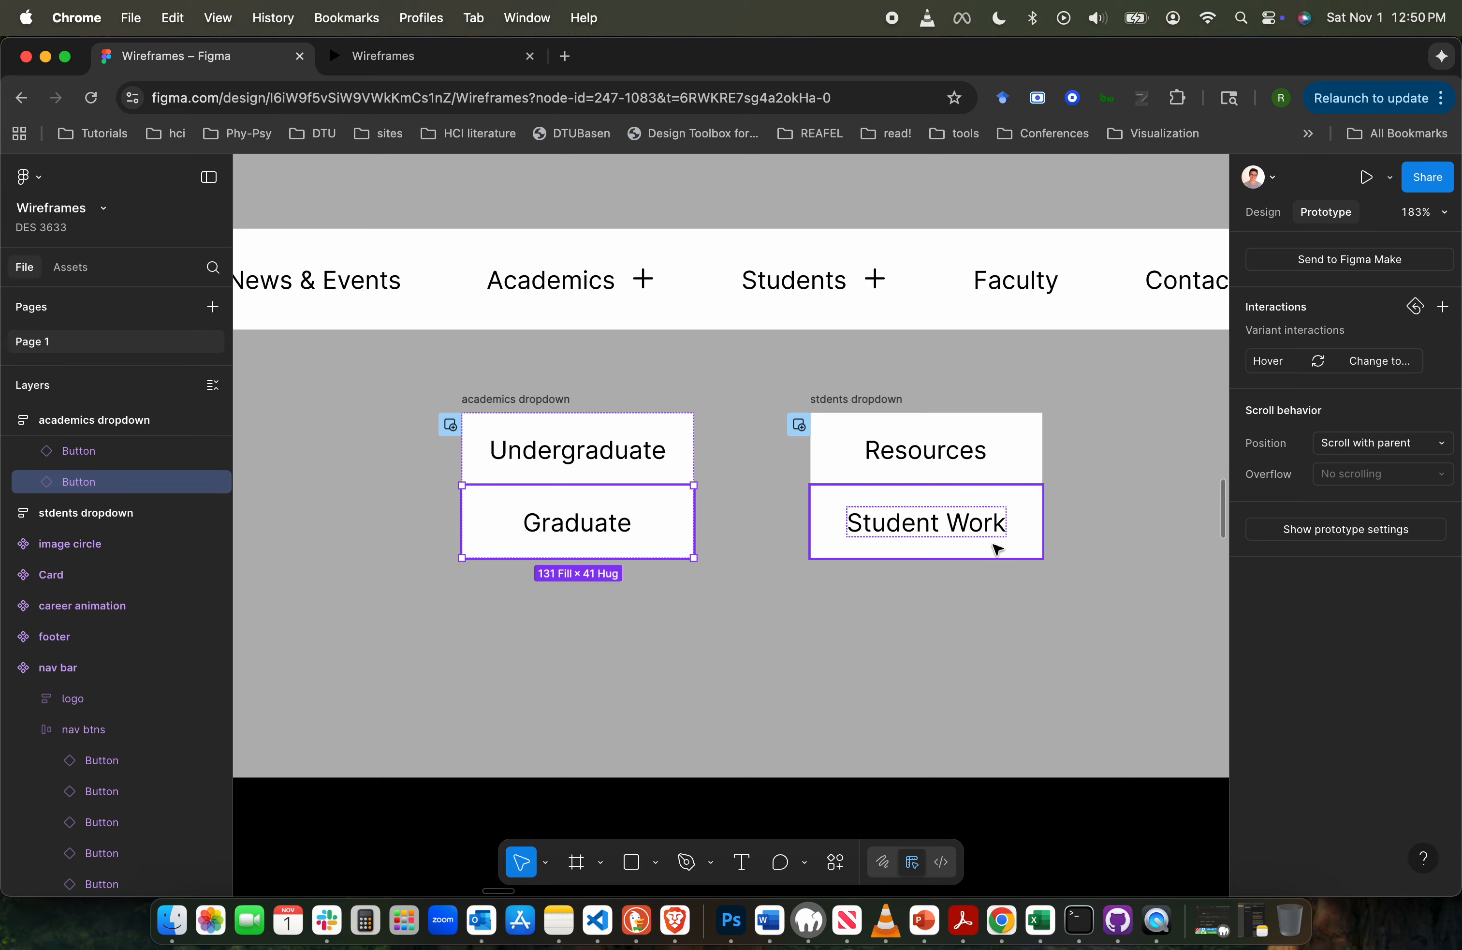
{"action": "left_click", "coordinate": [1444, 307]}
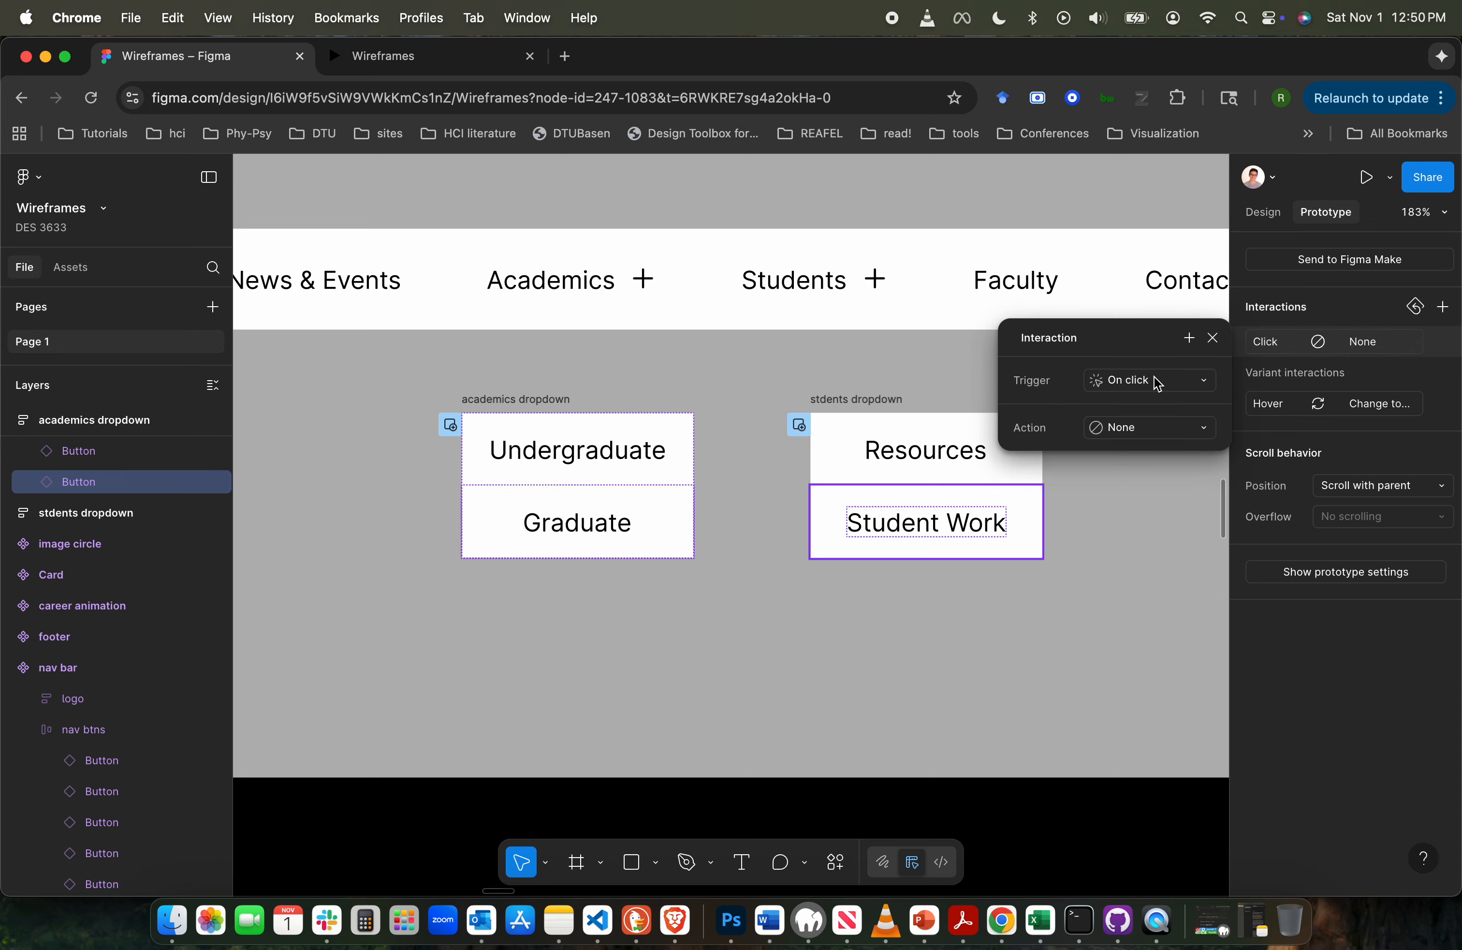
{"action": "left_click", "coordinate": [1173, 427]}
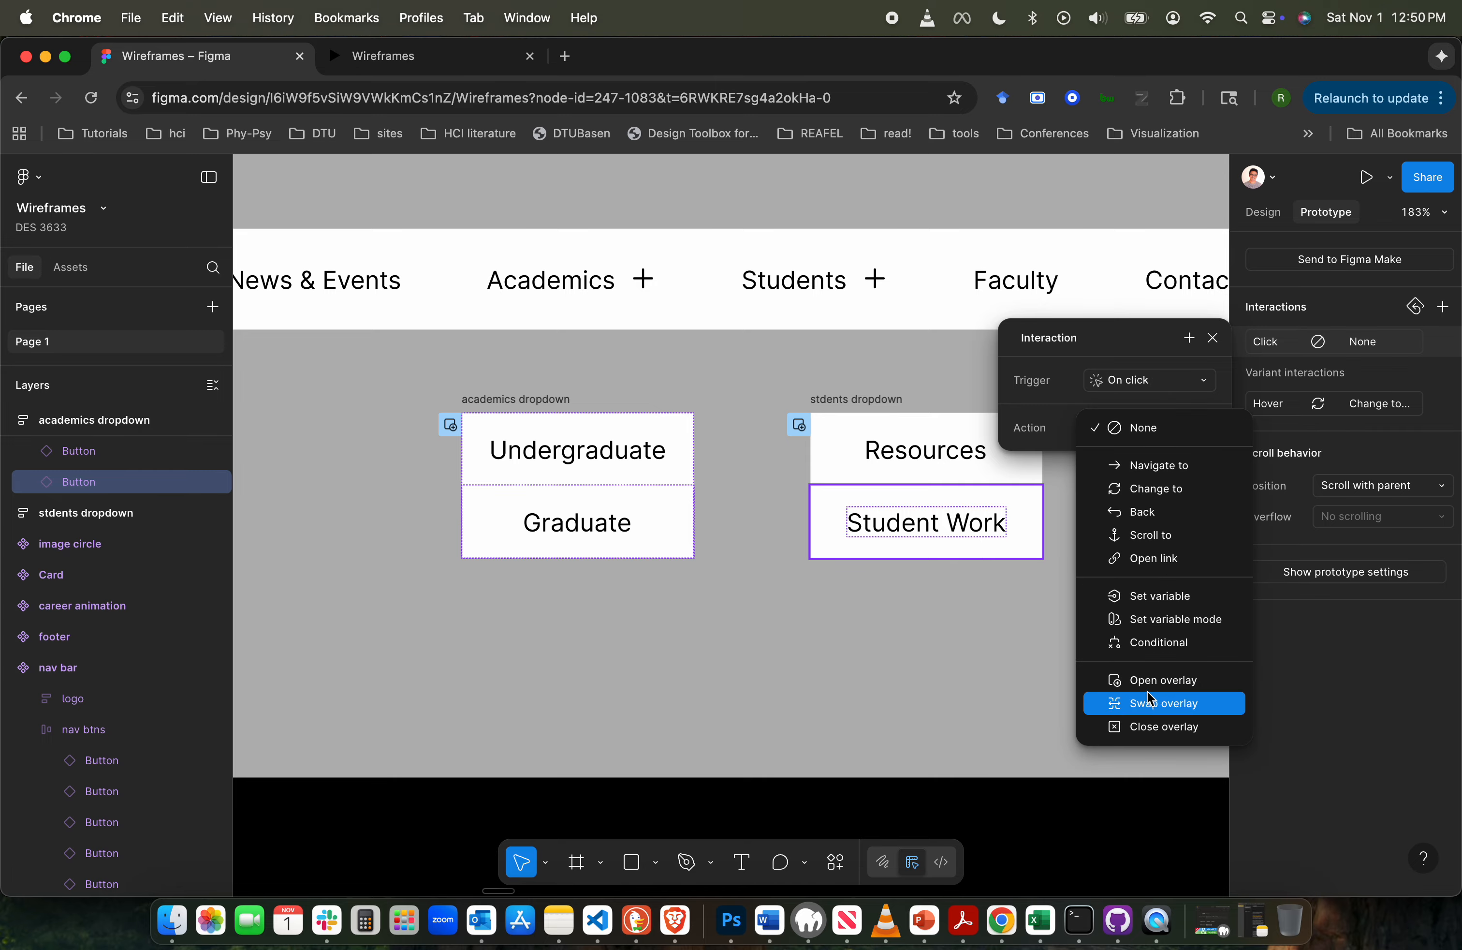
{"action": "left_click", "coordinate": [1184, 467]}
{"action": "left_click", "coordinate": [1178, 462]}
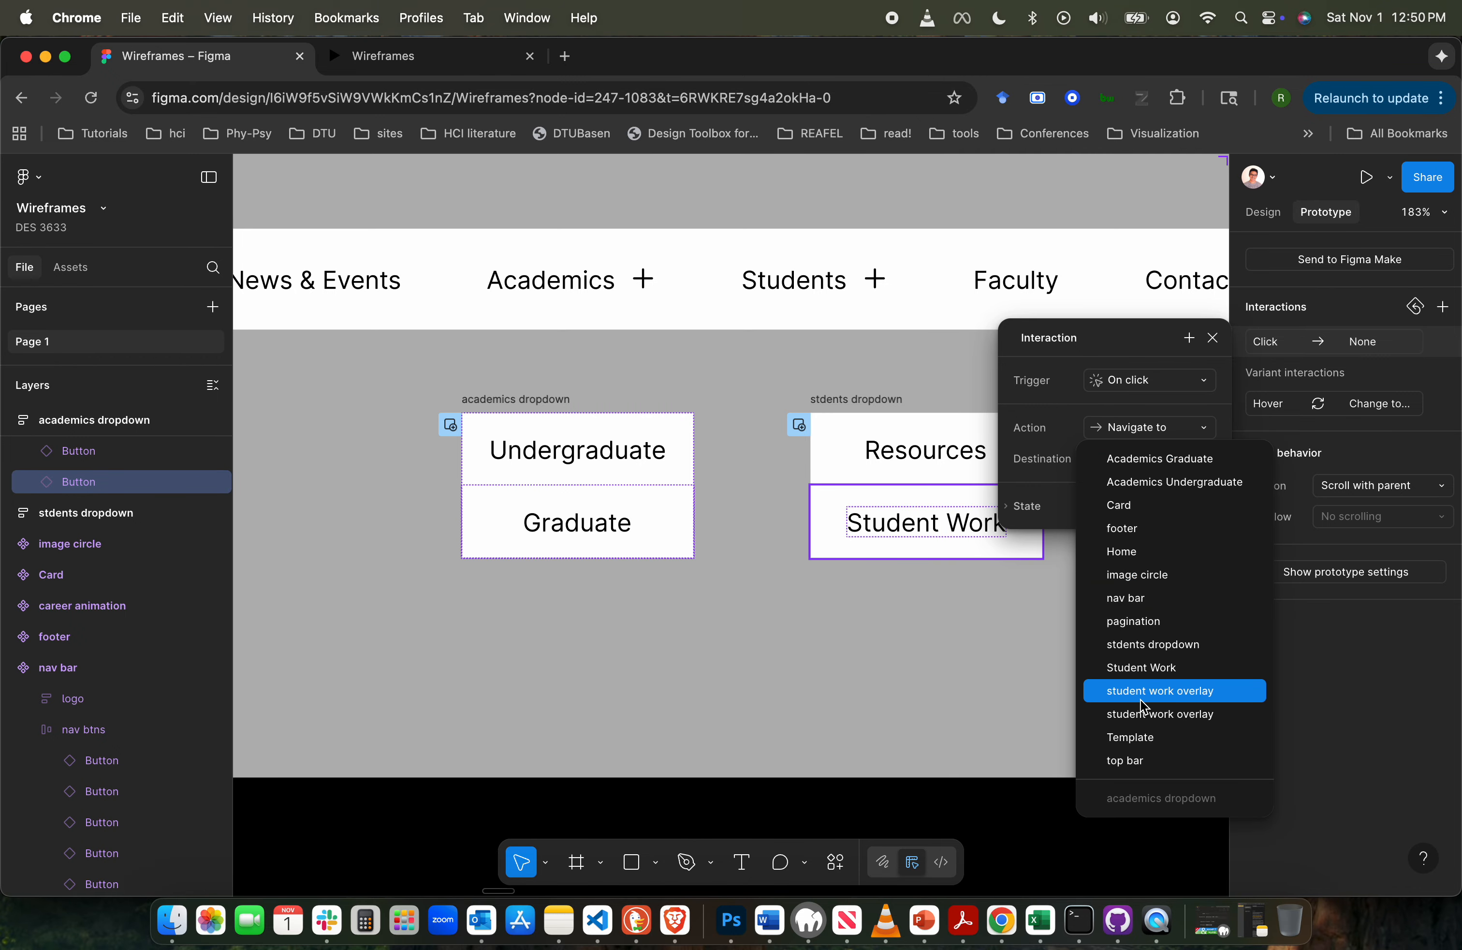
{"action": "left_click", "coordinate": [1179, 482]}
{"action": "left_click", "coordinate": [589, 719]}
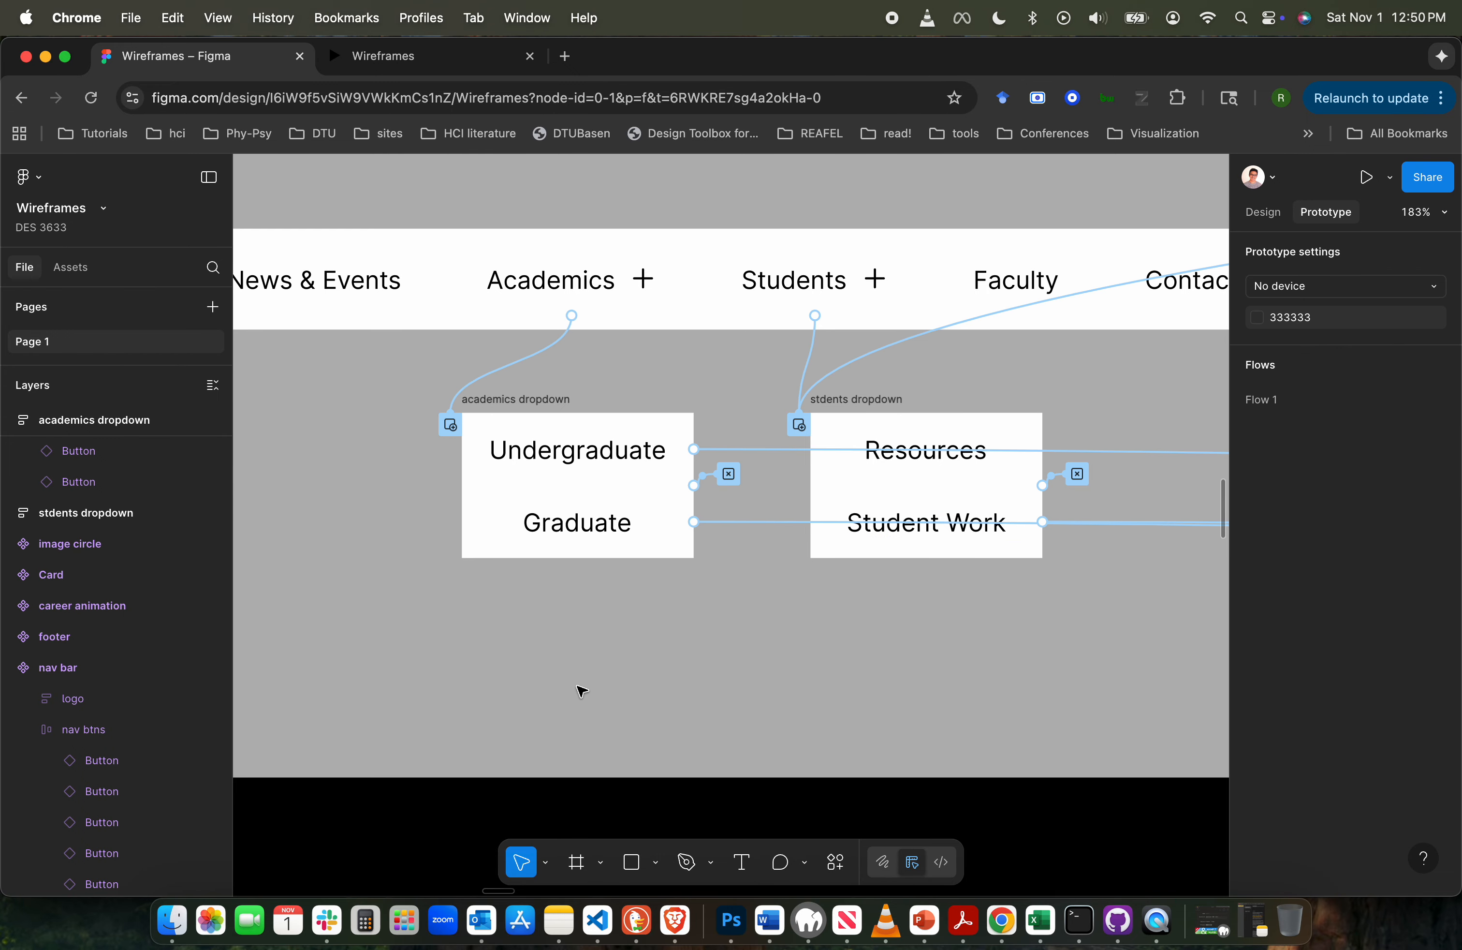
- Change the heading text on the Academics Undergraduate page to "Undergraduate"
{"action": "scroll", "coordinate": [581, 690], "scroll_direction": "down", "scroll_amount": 5}
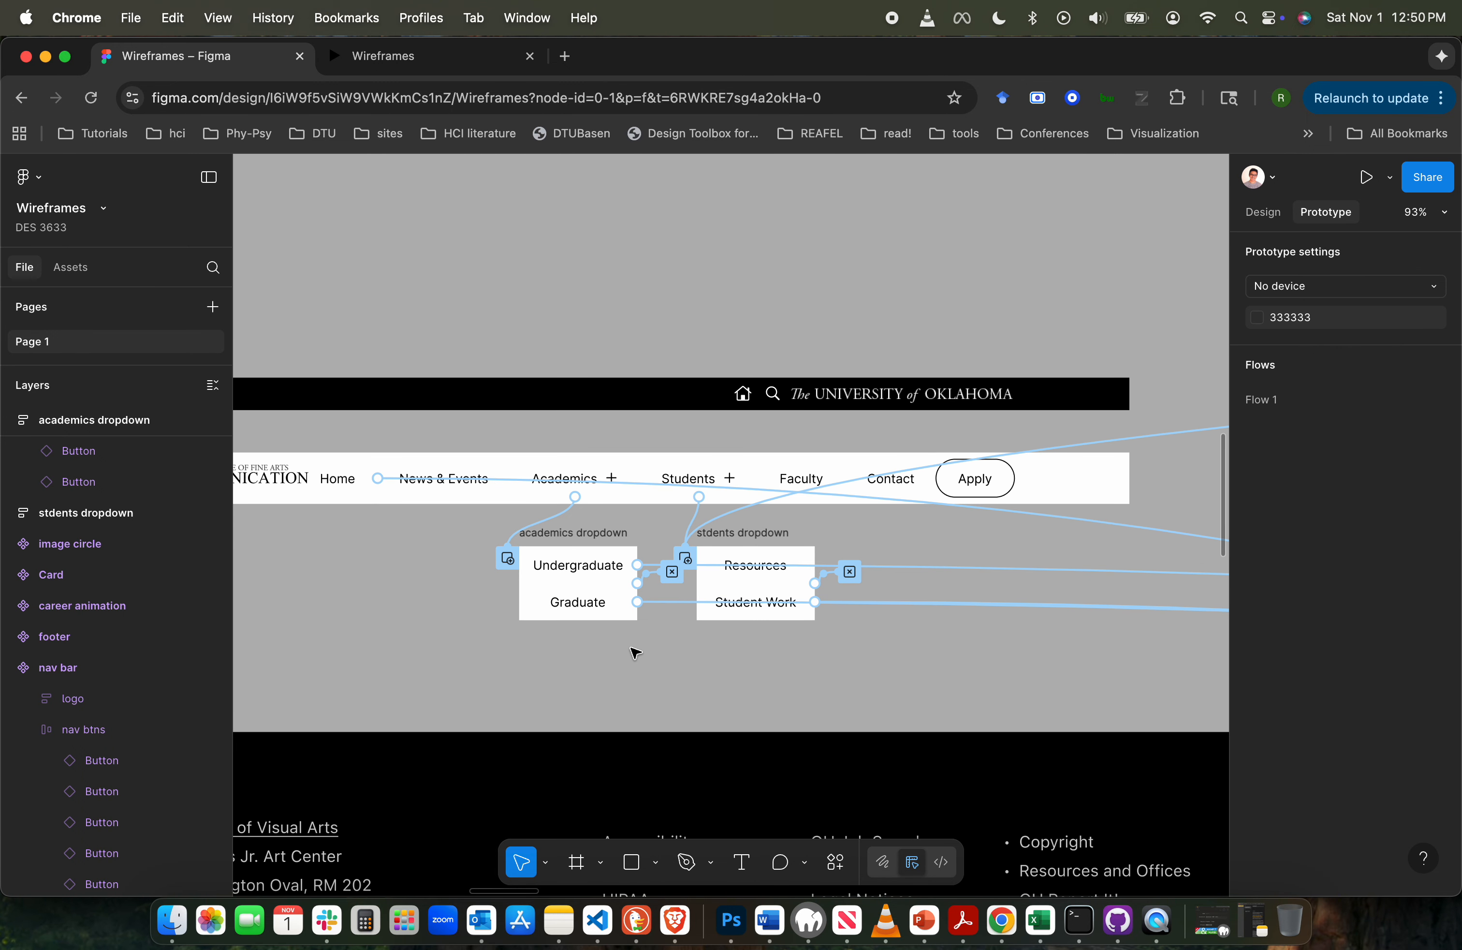
{"action": "scroll", "coordinate": [635, 654], "scroll_direction": "right", "scroll_amount": 20}
{"action": "scroll", "coordinate": [635, 654], "scroll_direction": "down", "scroll_amount": 5}
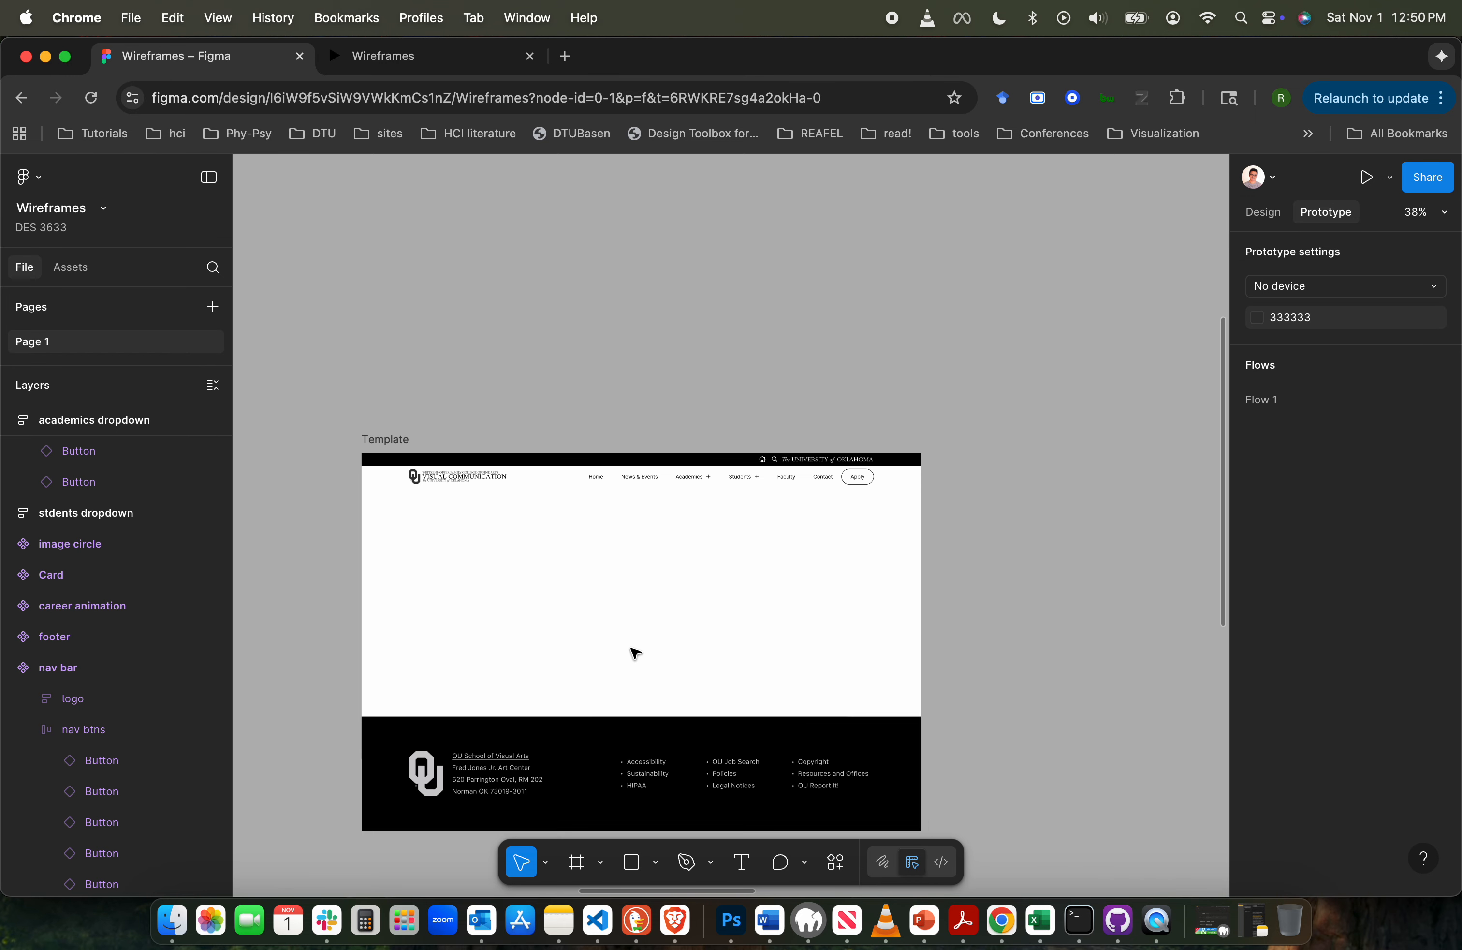
{"action": "scroll", "coordinate": [636, 653], "scroll_direction": "right", "scroll_amount": 20}
{"action": "scroll", "coordinate": [635, 653], "scroll_direction": "up", "scroll_amount": 3}
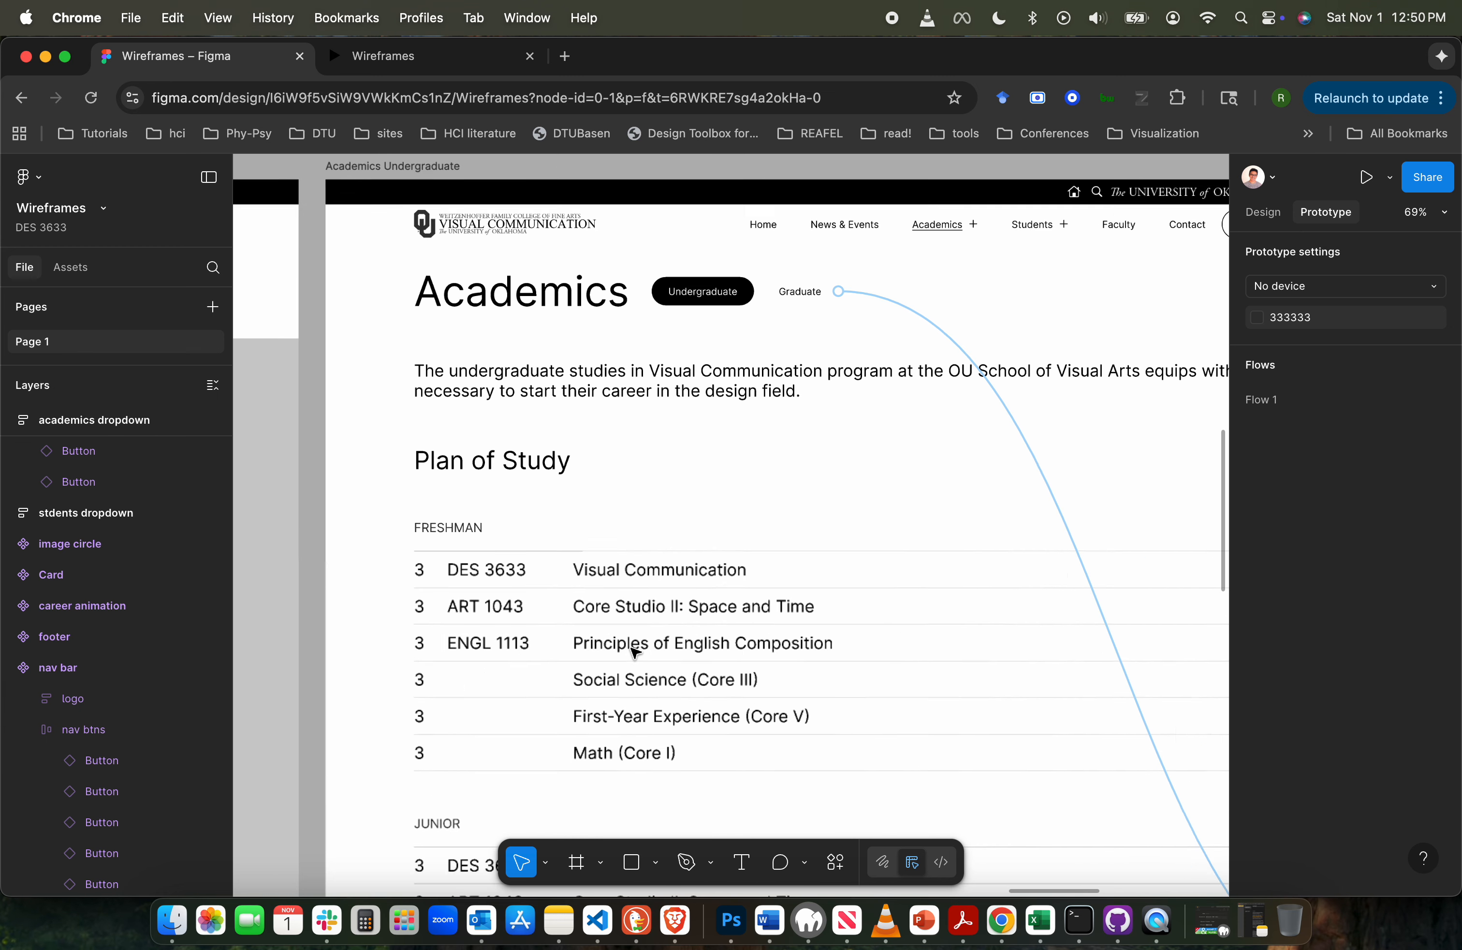
{"action": "scroll", "coordinate": [632, 651], "scroll_direction": "up", "scroll_amount": 5}
{"action": "scroll", "coordinate": [642, 586], "scroll_direction": "up", "scroll_amount": 1}
{"action": "left_click", "coordinate": [645, 491]}
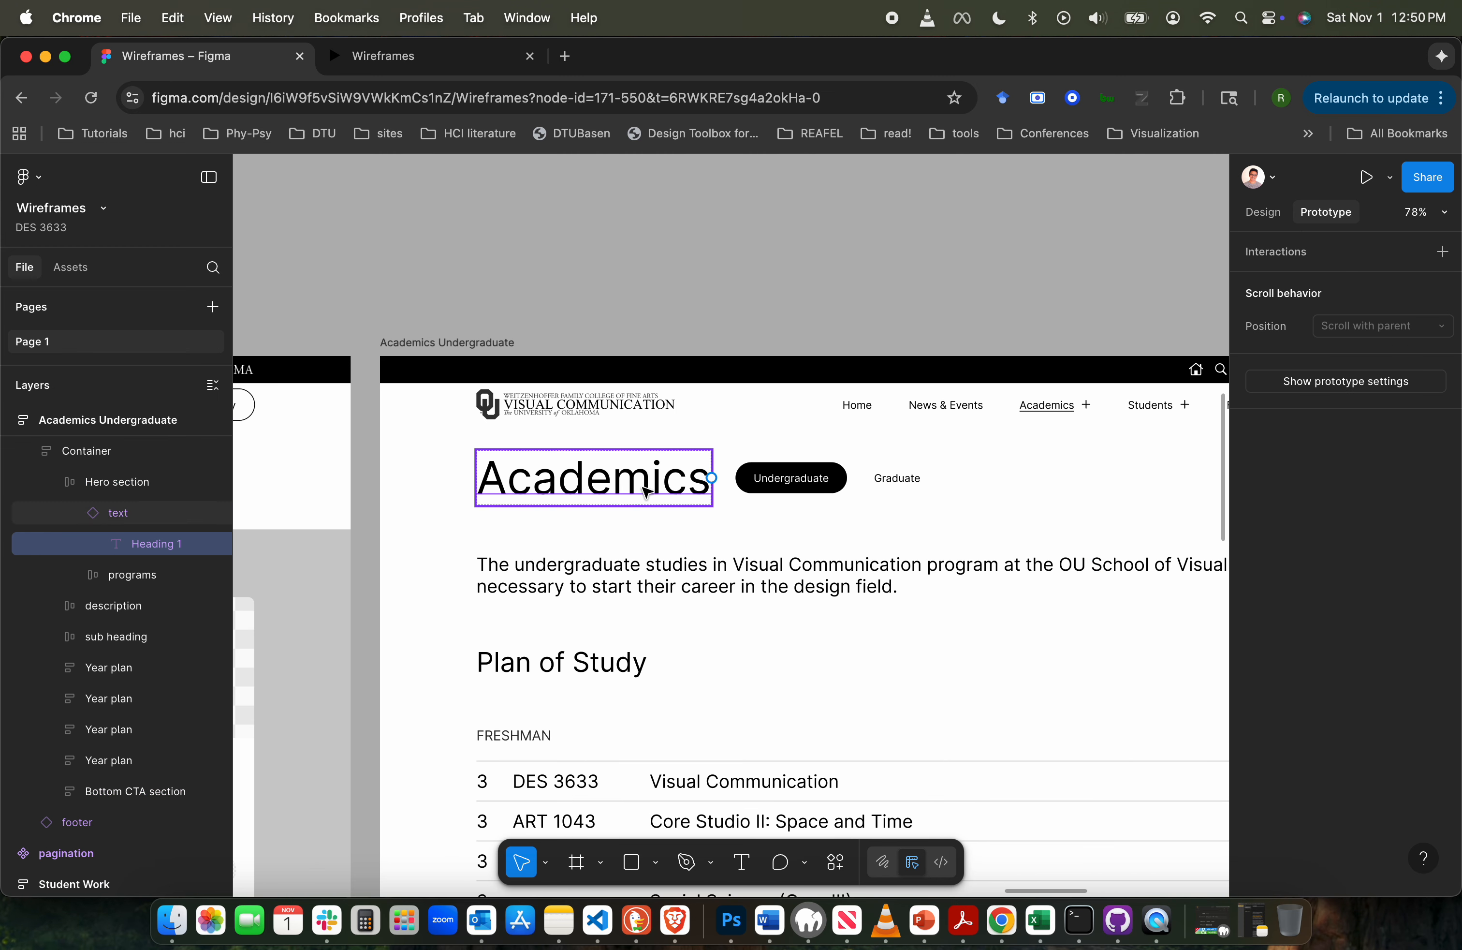
{"action": "double_click", "coordinate": [643, 485]}
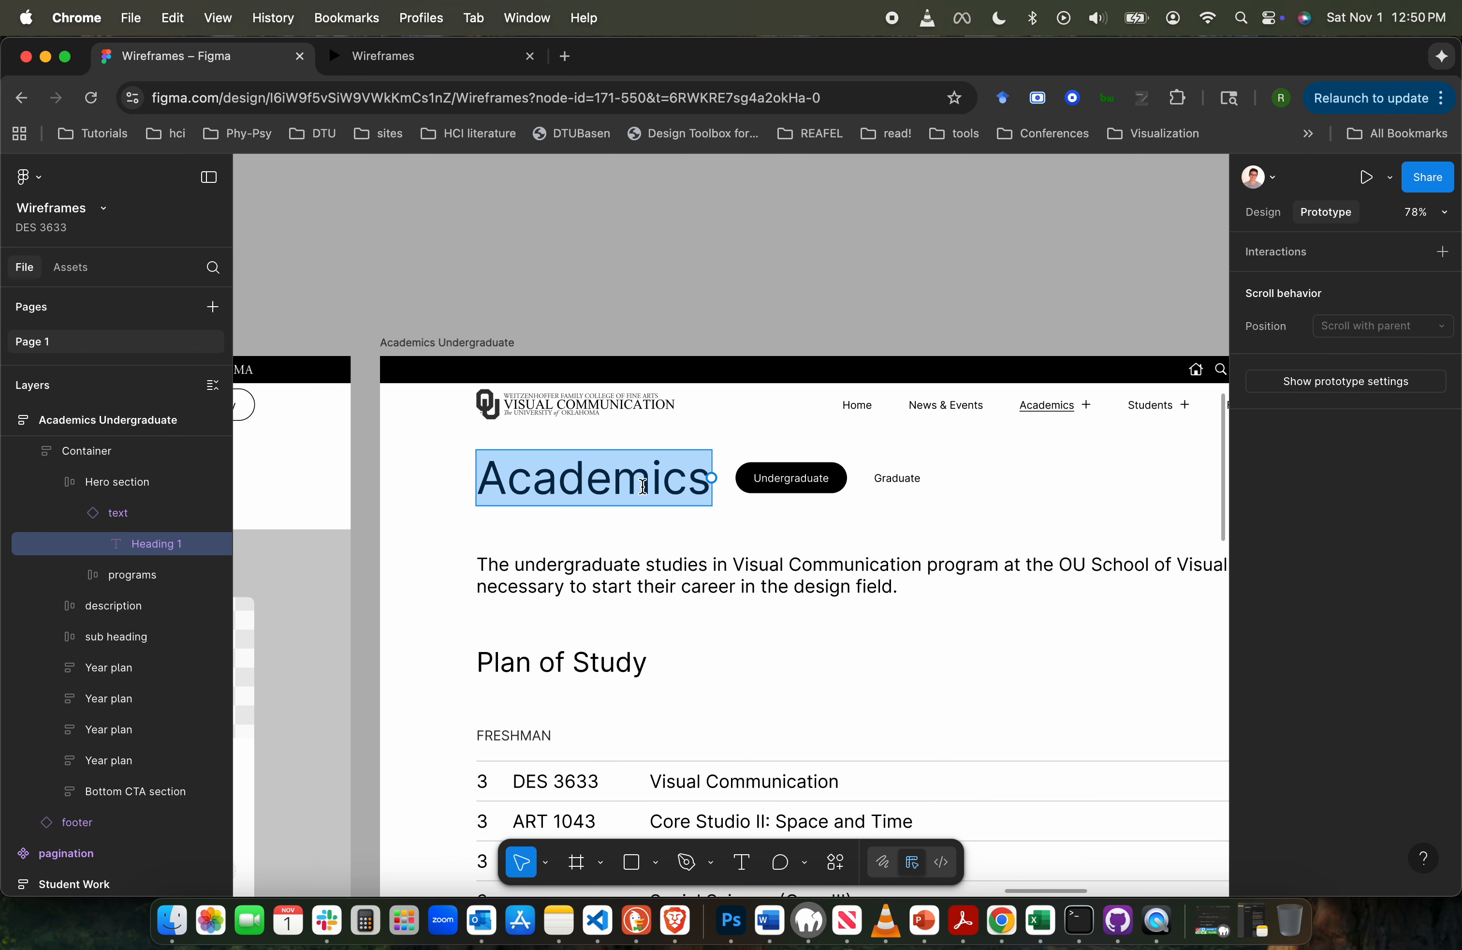
{"action": "left_click", "coordinate": [117, 513]}
{"action": "left_click", "coordinate": [1263, 213]}
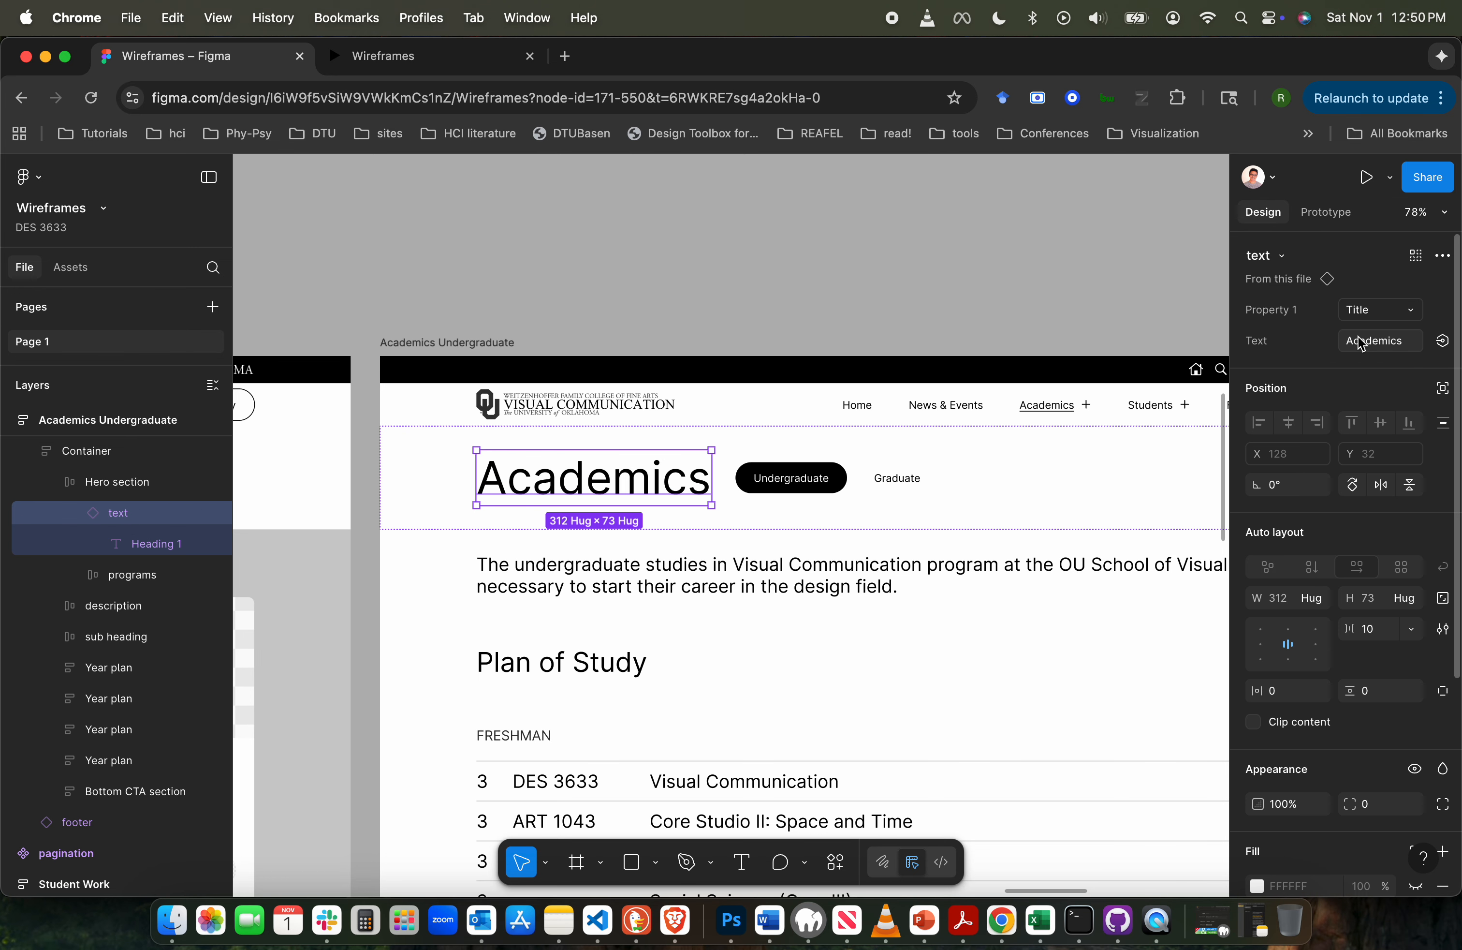
{"action": "left_click", "coordinate": [1379, 340]}
{"action": "type", "text": "Undergraduate"}
{"action": "left_click", "coordinate": [919, 300]}
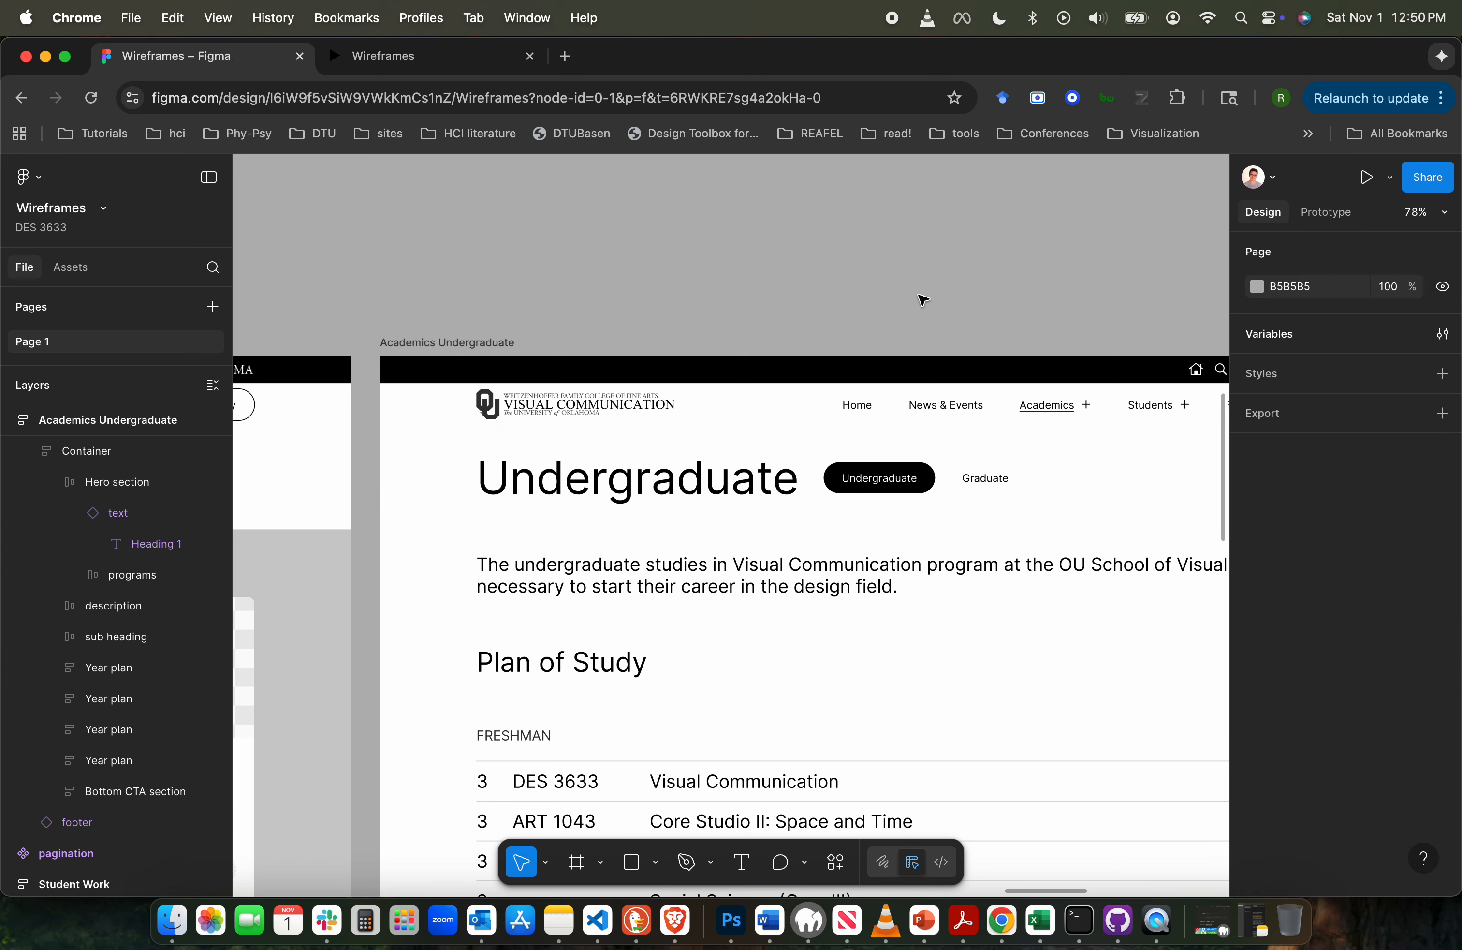
- Hide the programs frame containing the Undergraduate and Graduate buttons beside the Academics Undergraduate page heading
{"action": "left_click", "coordinate": [932, 488]}
{"action": "double_click", "coordinate": [931, 484]}
{"action": "double_click", "coordinate": [931, 484]}
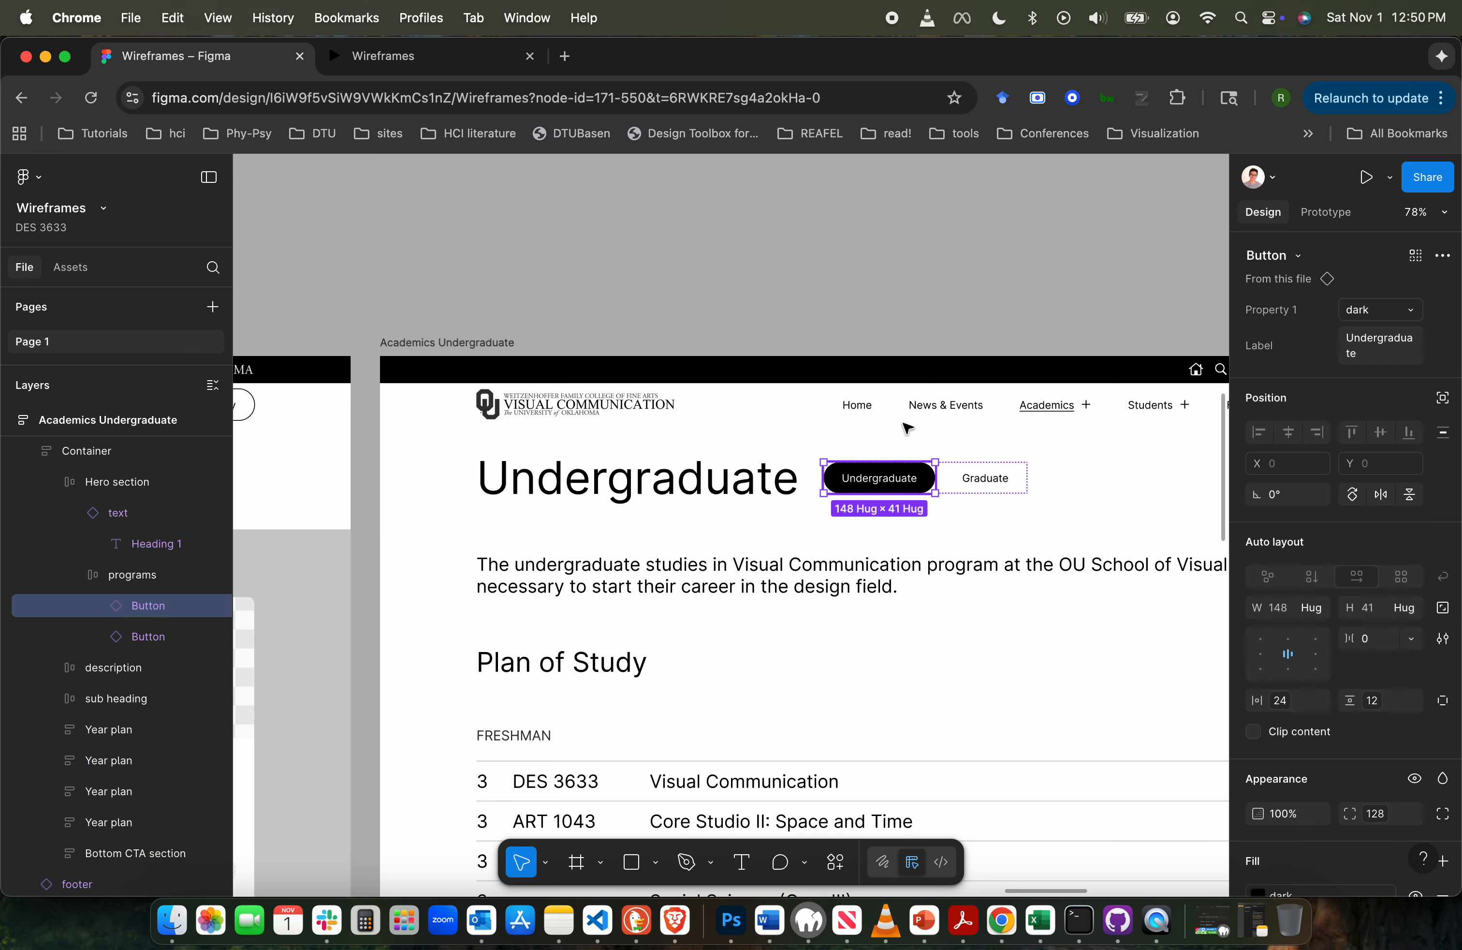
{"action": "left_click", "coordinate": [931, 290]}
{"action": "left_click", "coordinate": [974, 485]}
{"action": "double_click", "coordinate": [974, 484]}
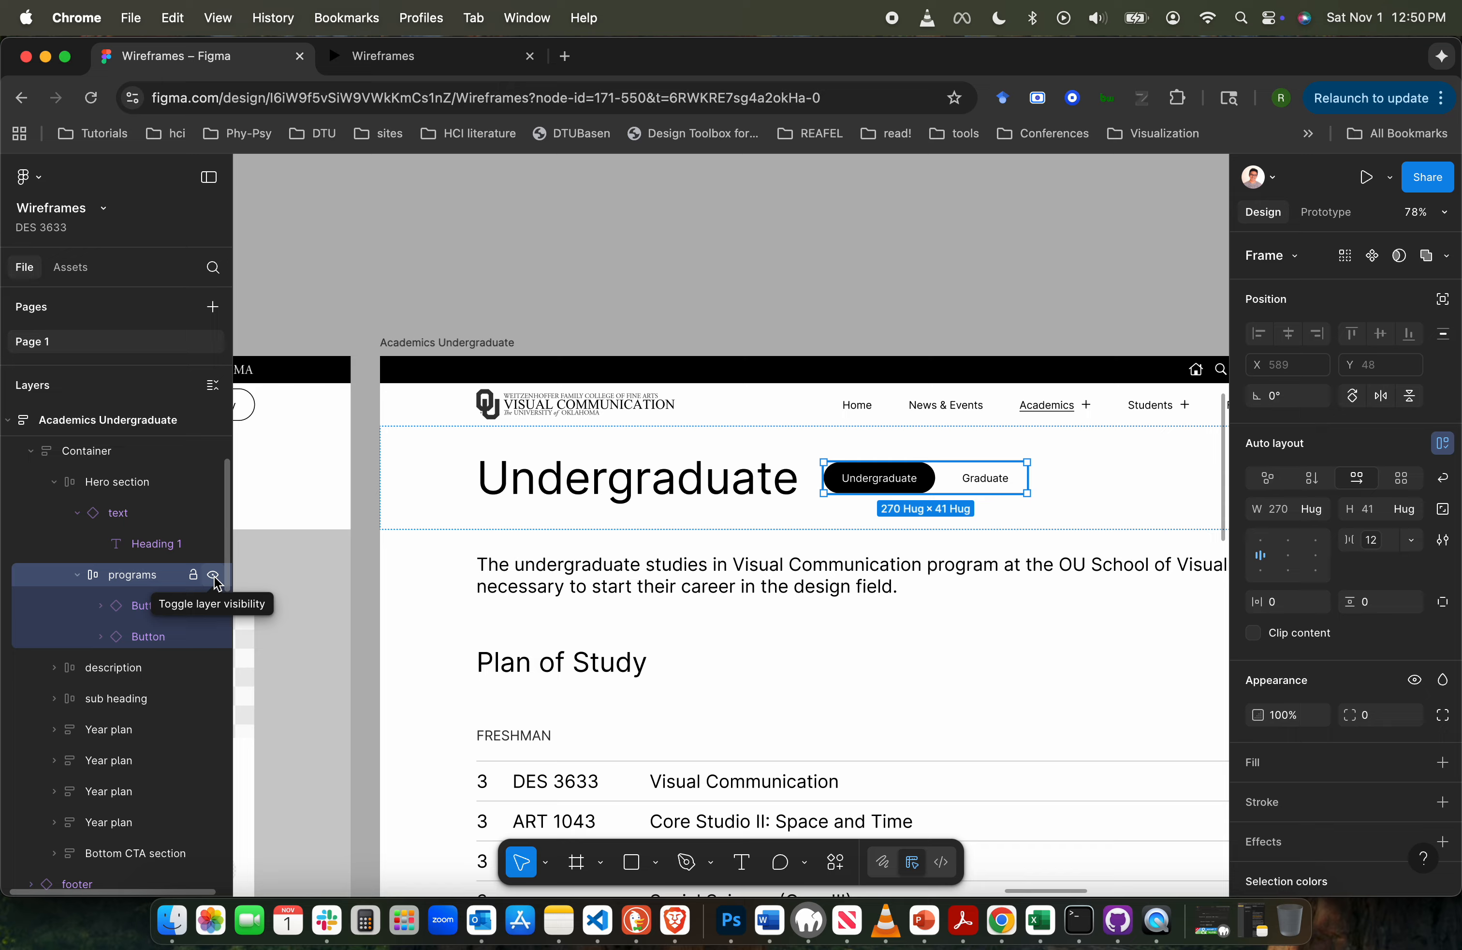
{"action": "left_click", "coordinate": [214, 575]}
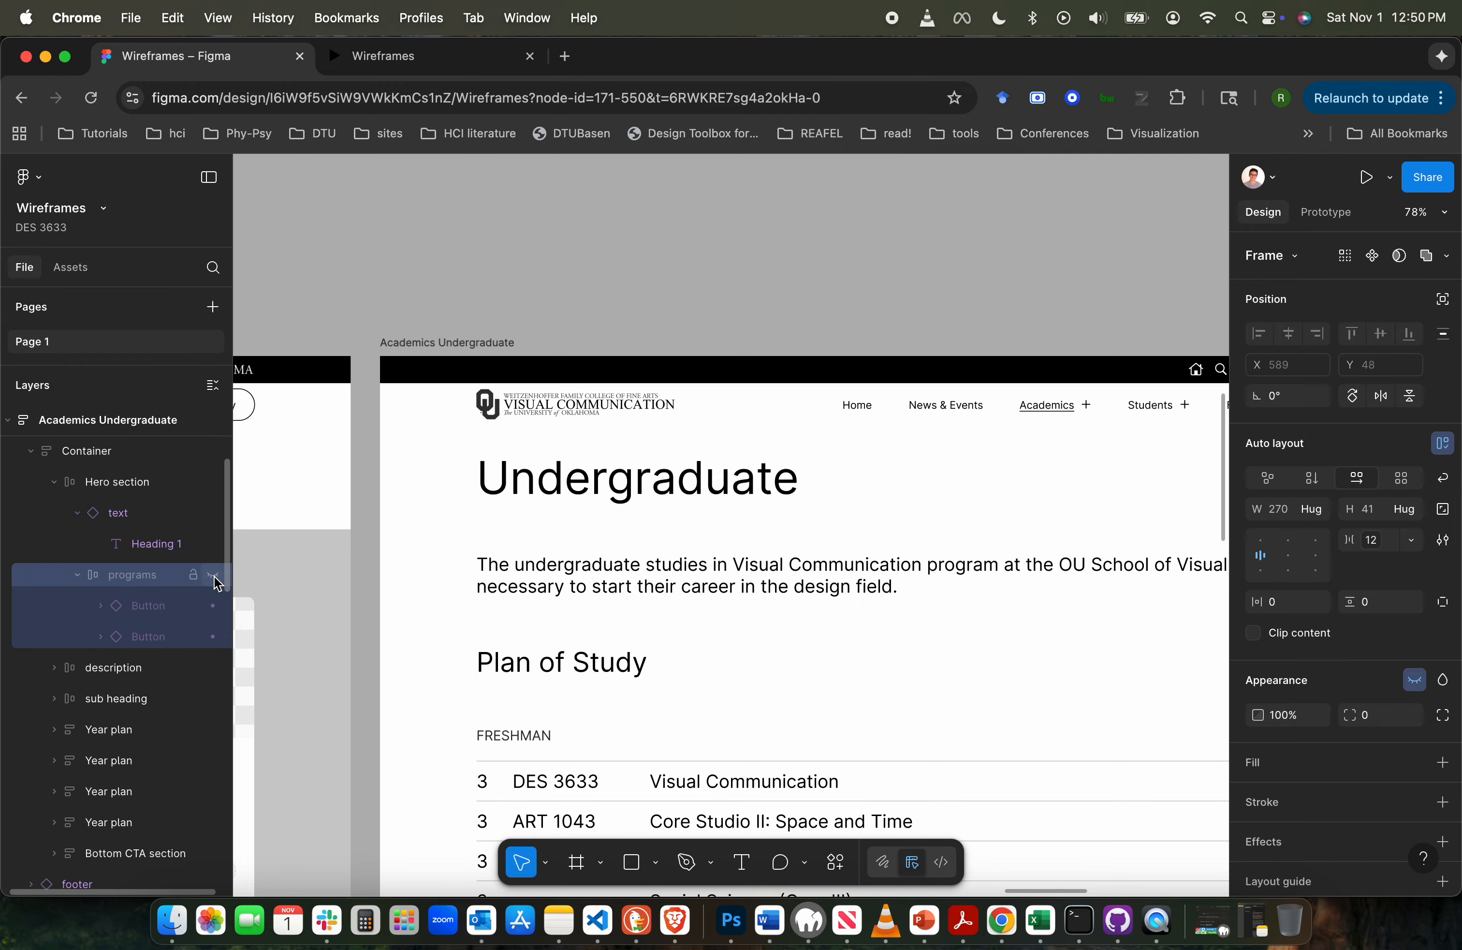
- Delete the hidden programs frame from the hero section of the Academics Undergraduate page
{"action": "left_click", "coordinate": [670, 298]}
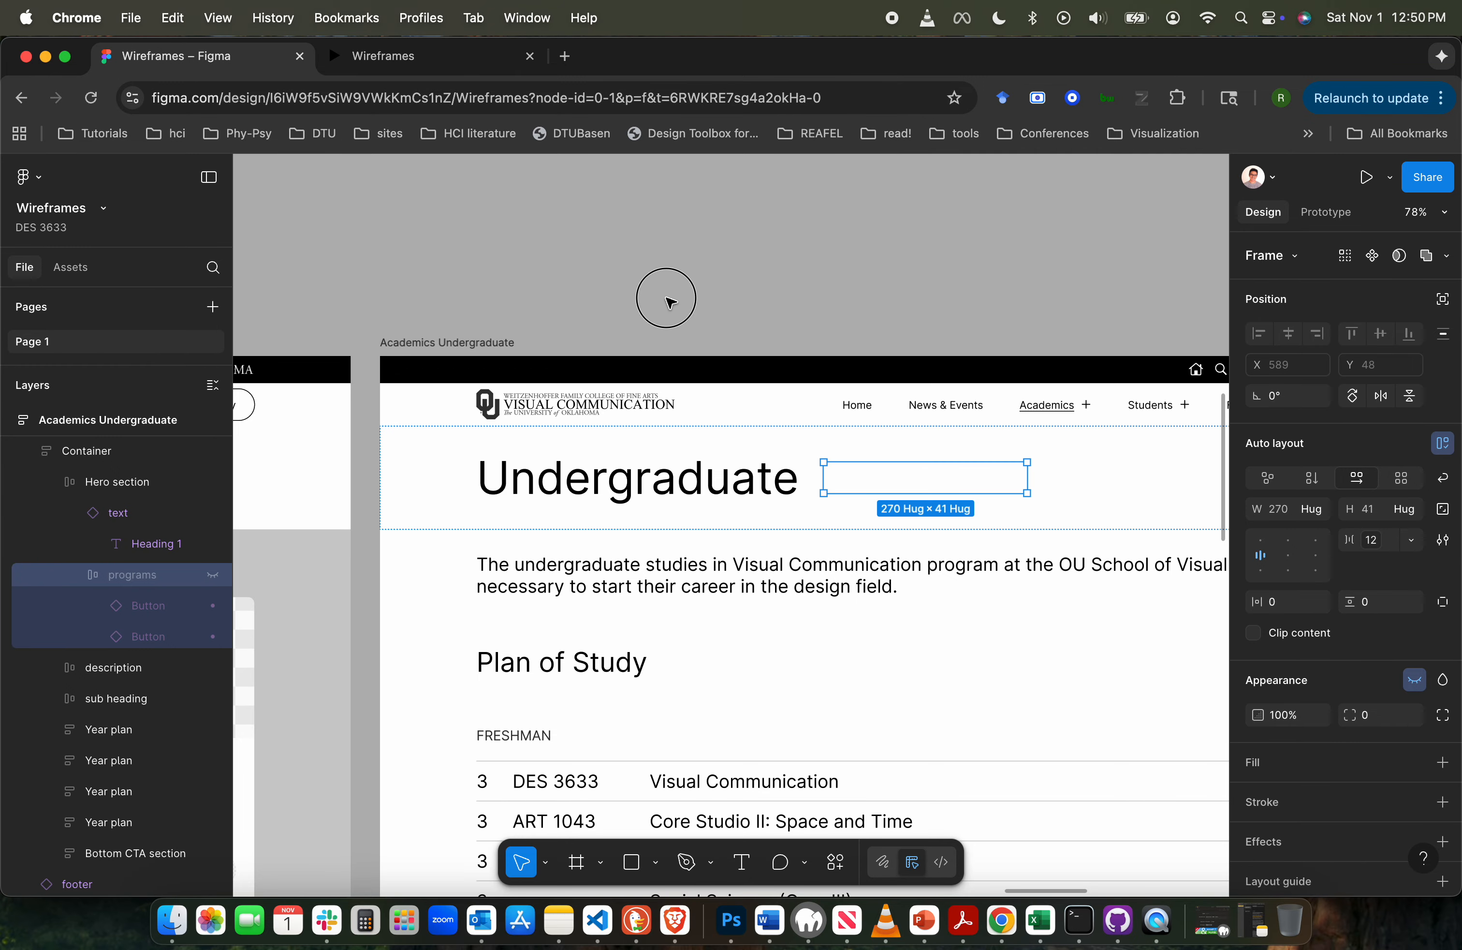
{"action": "left_click", "coordinate": [145, 573]}
{"action": "key", "text": "Delete"}
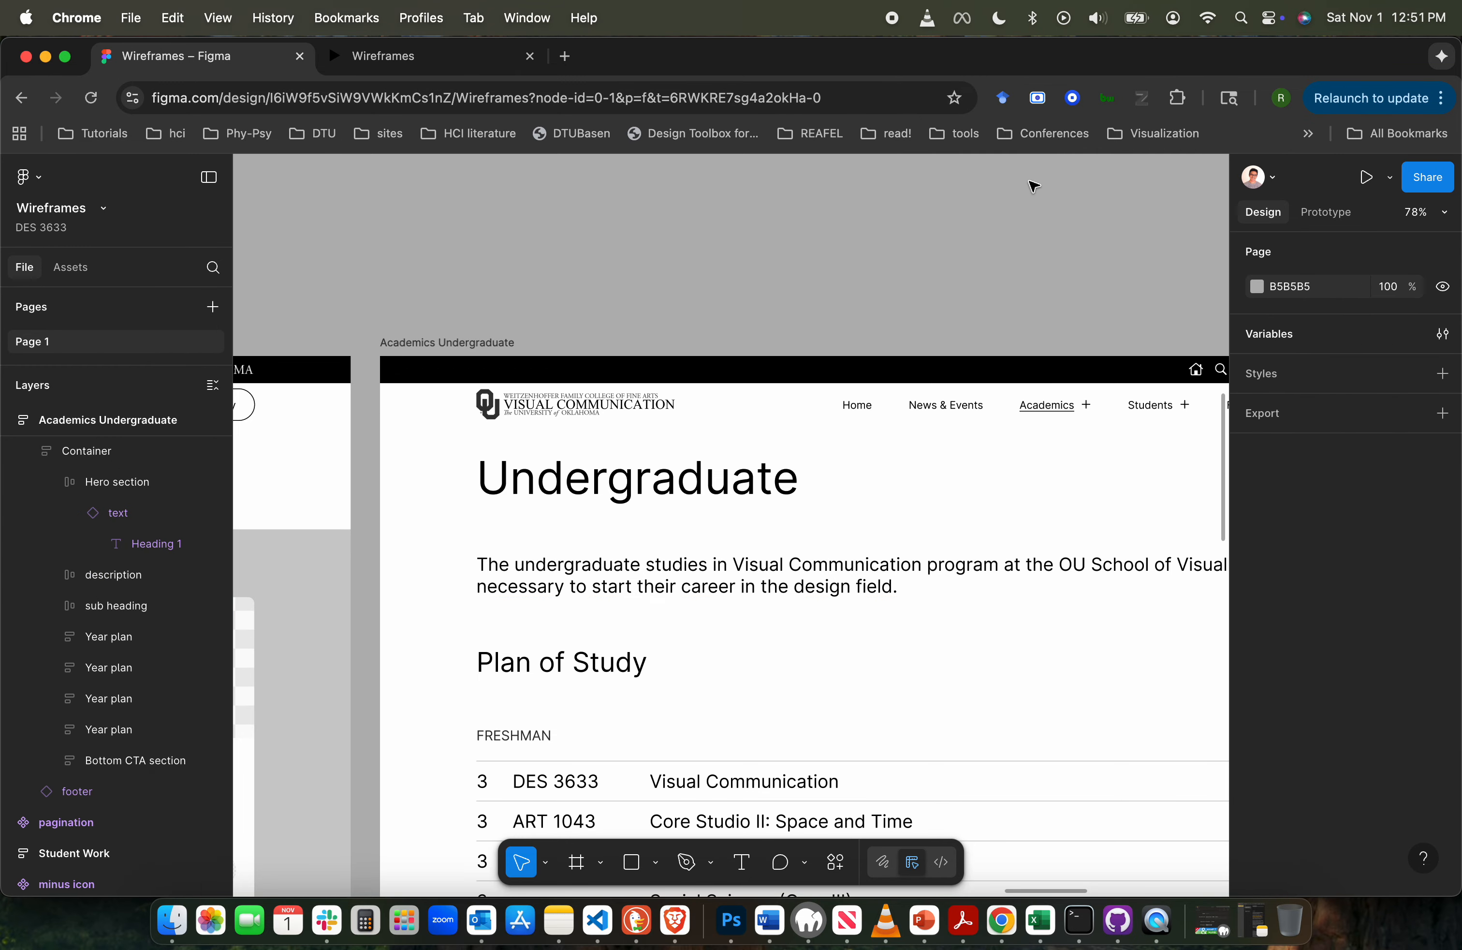
- Delete the programs frame with the Undergraduate and Graduate buttons from the hero section of the Academics Graduate page
{"action": "scroll", "coordinate": [703, 515], "scroll_direction": "down", "scroll_amount": 5}
{"action": "scroll", "coordinate": [703, 515], "scroll_direction": "right", "scroll_amount": 8}
{"action": "left_click", "coordinate": [647, 499]}
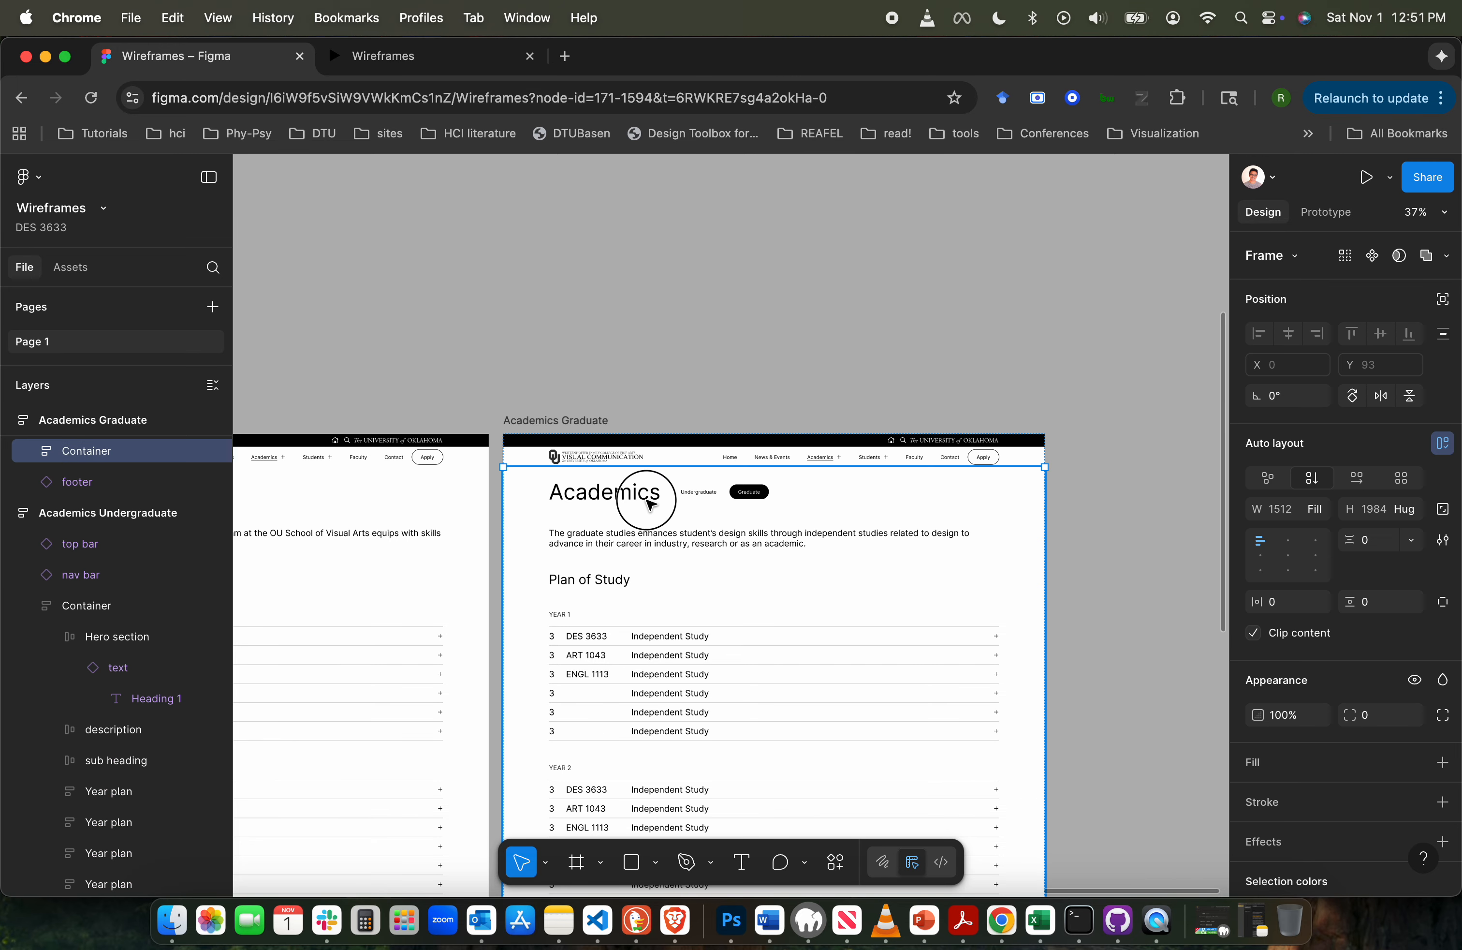
{"action": "double_click", "coordinate": [648, 499]}
{"action": "left_click", "coordinate": [99, 490]}
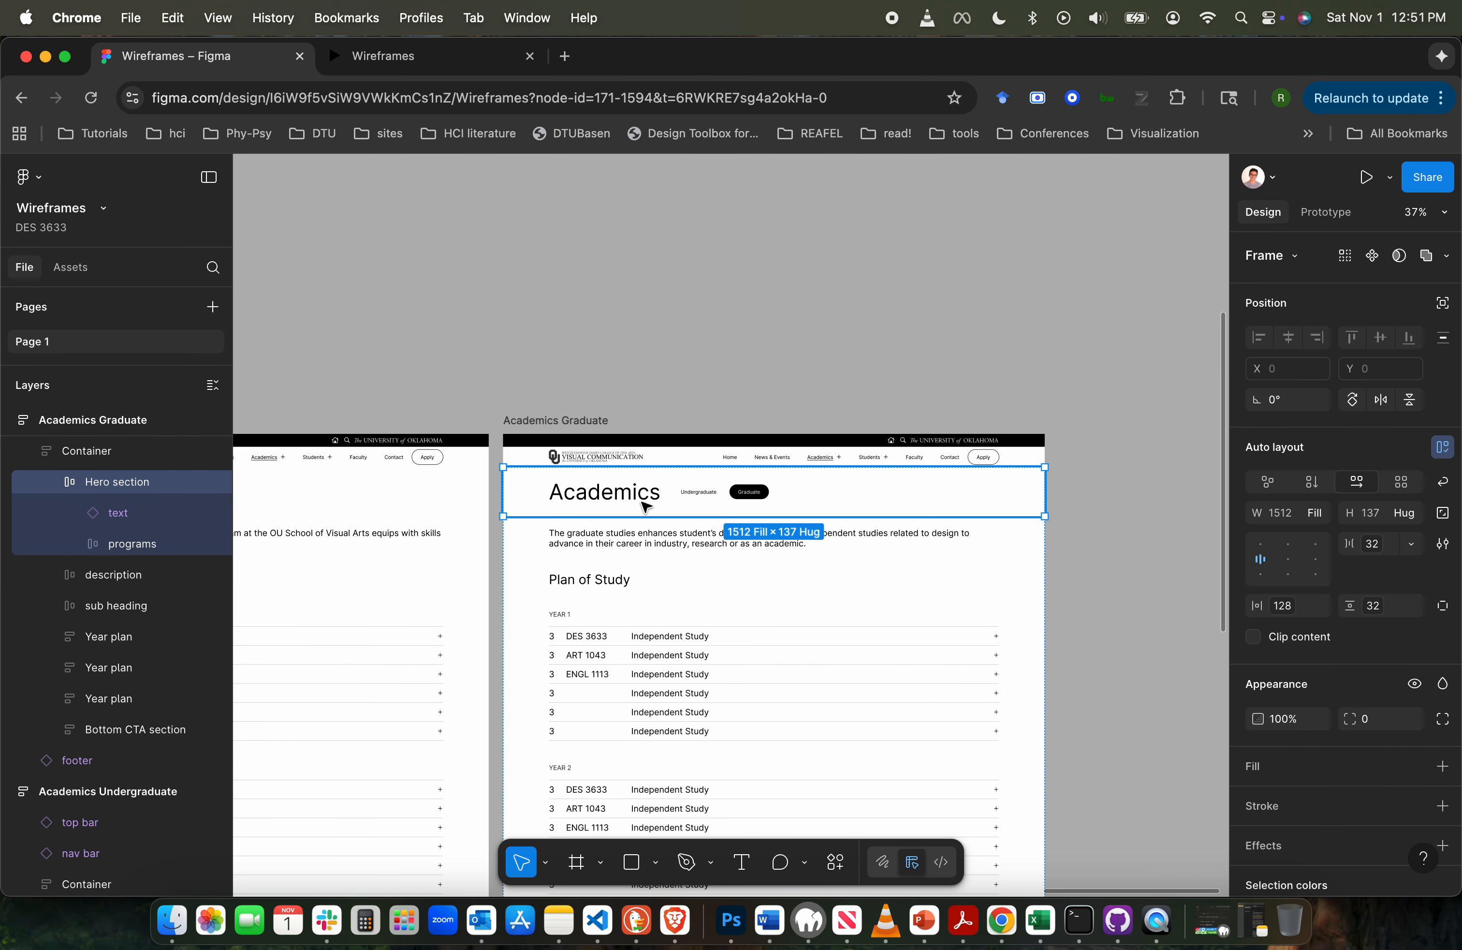
{"action": "double_click", "coordinate": [725, 500]}
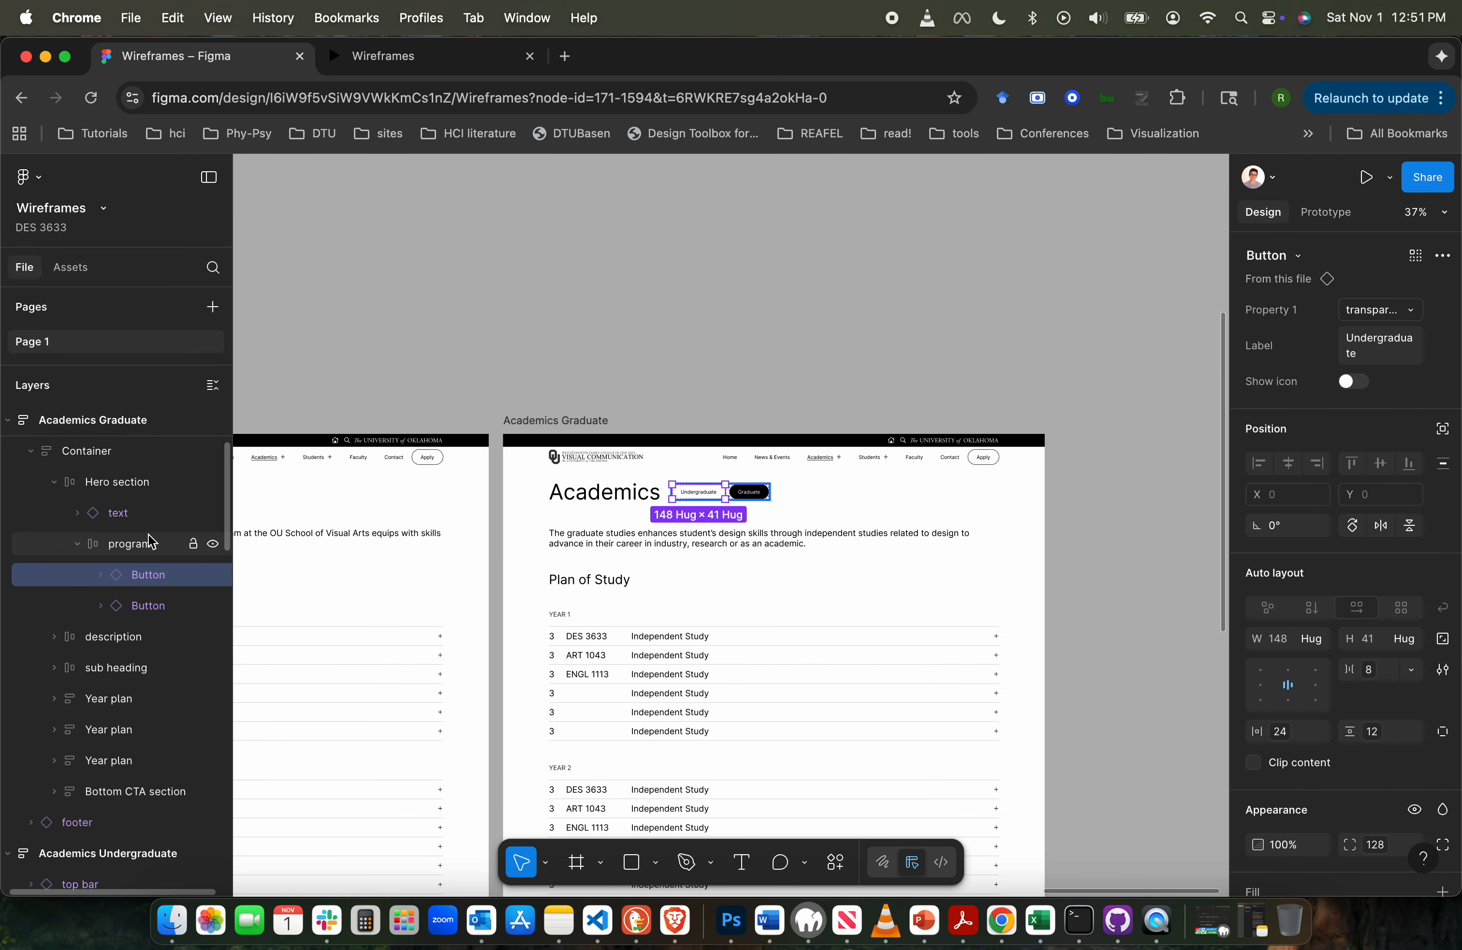
{"action": "left_click", "coordinate": [134, 535]}
{"action": "key", "text": "Delete"}
- Change the heading text on the Academics Graduate page to "Graduate"
{"action": "left_click", "coordinate": [126, 512]}
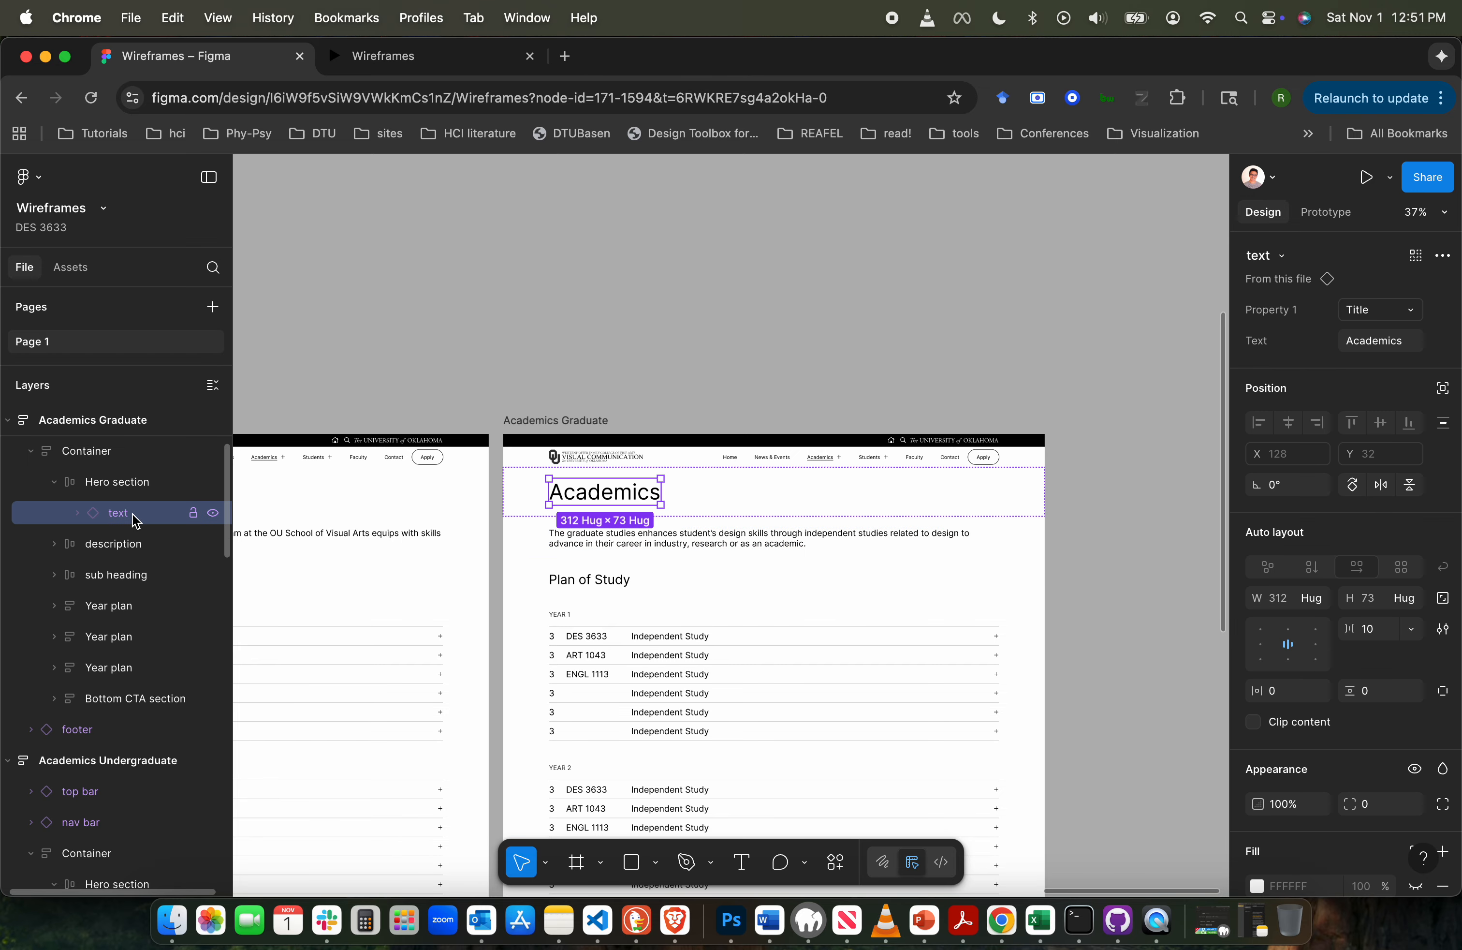
{"action": "left_click", "coordinate": [1375, 345]}
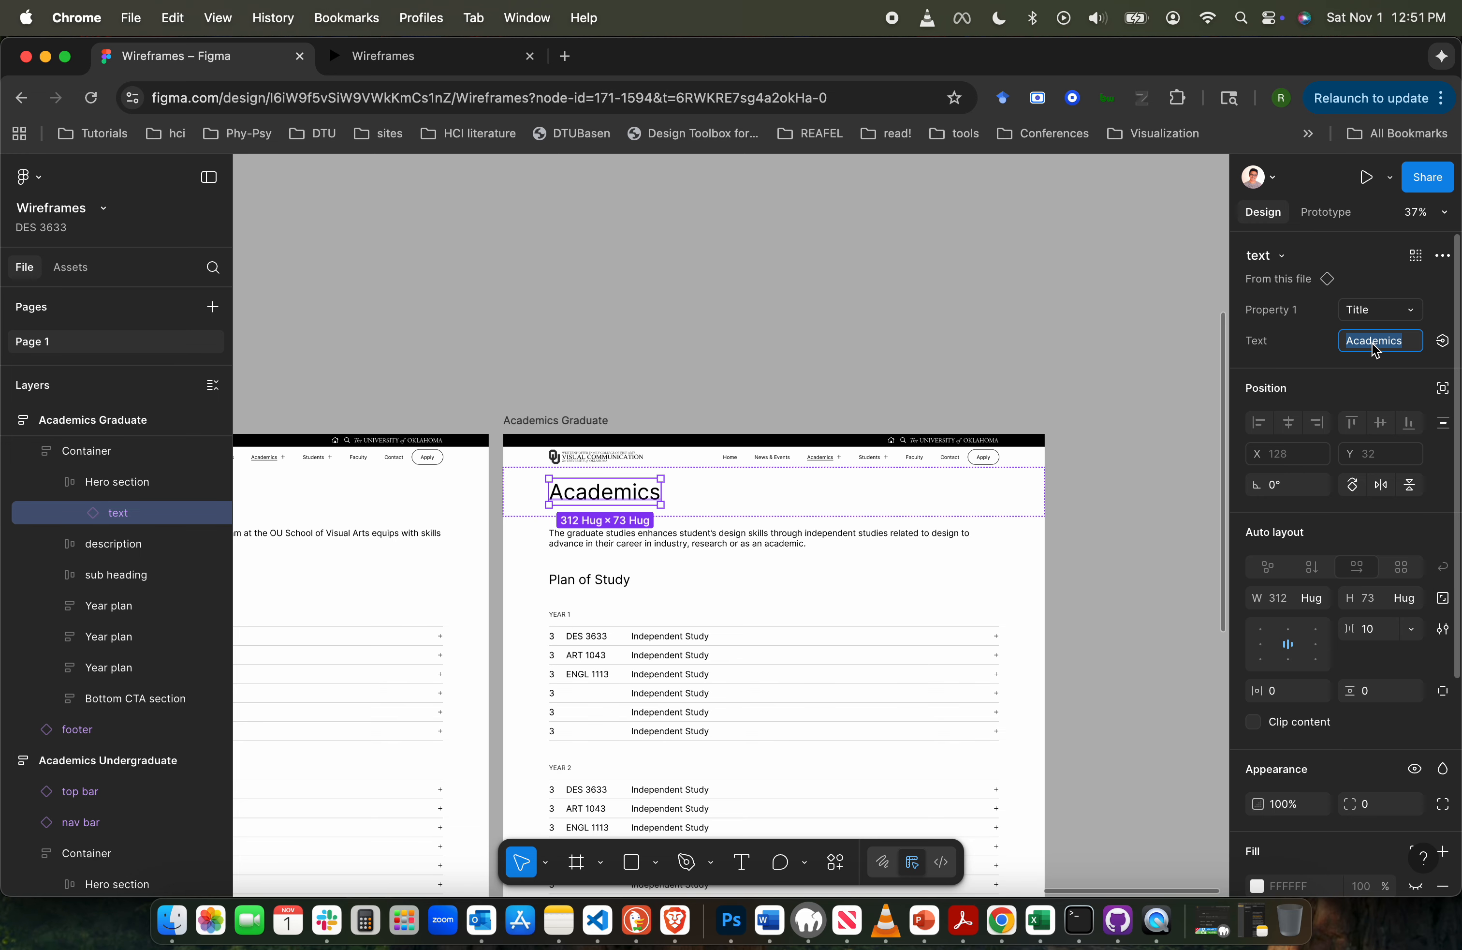
{"action": "type", "text": "Graduate"}
{"action": "left_click", "coordinate": [953, 316]}
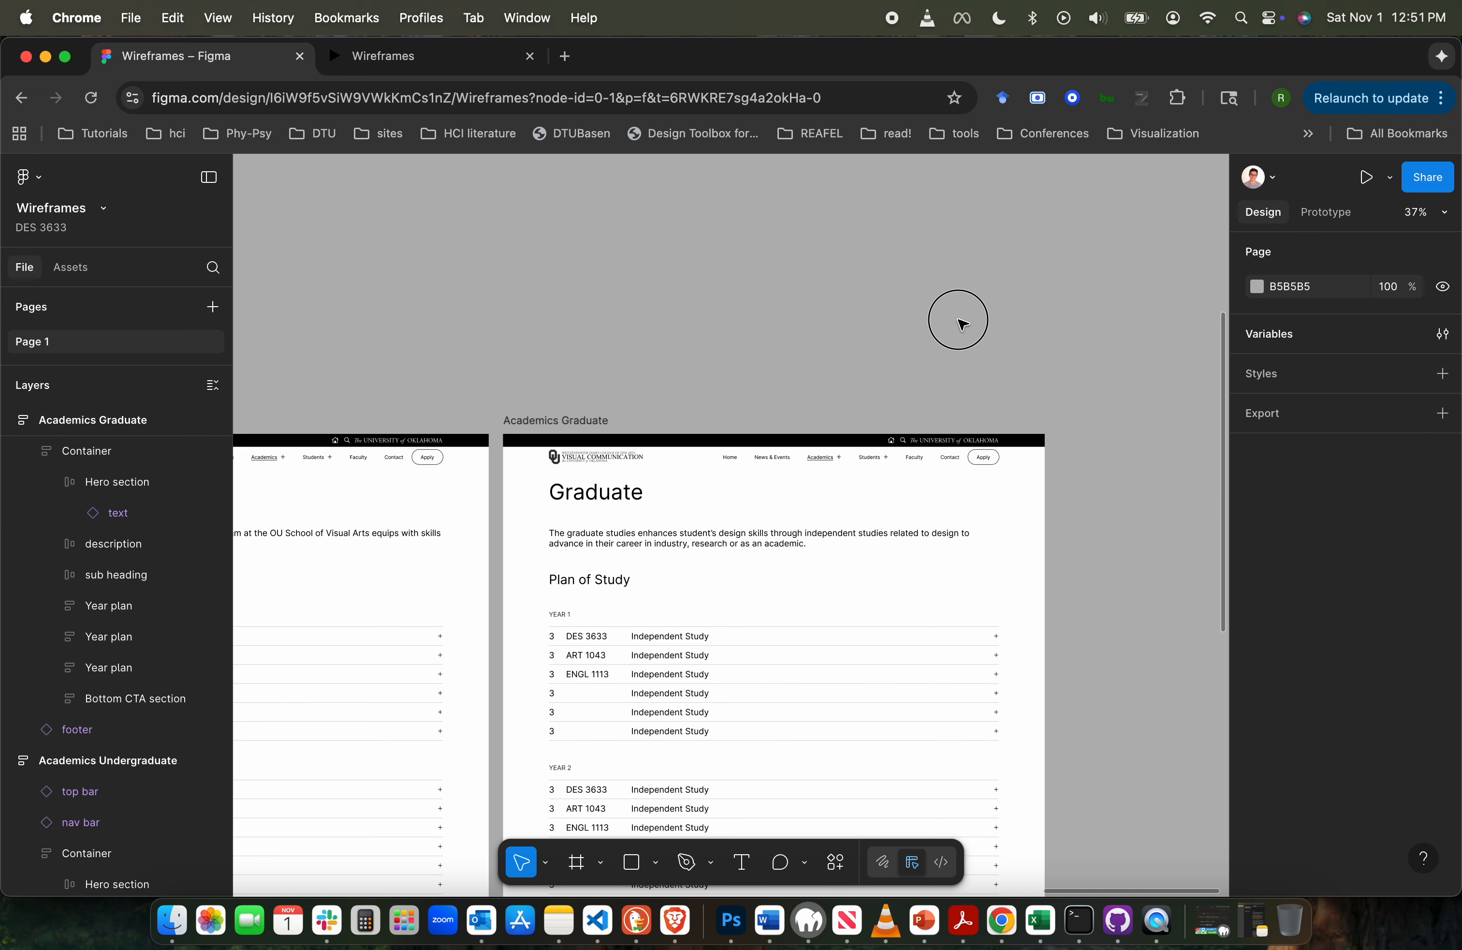
- Review the headings, nav bars and page content on the Academics Undergraduate and Academics Graduate pages
{"action": "scroll", "coordinate": [672, 400], "scroll_direction": "left", "scroll_amount": 5}
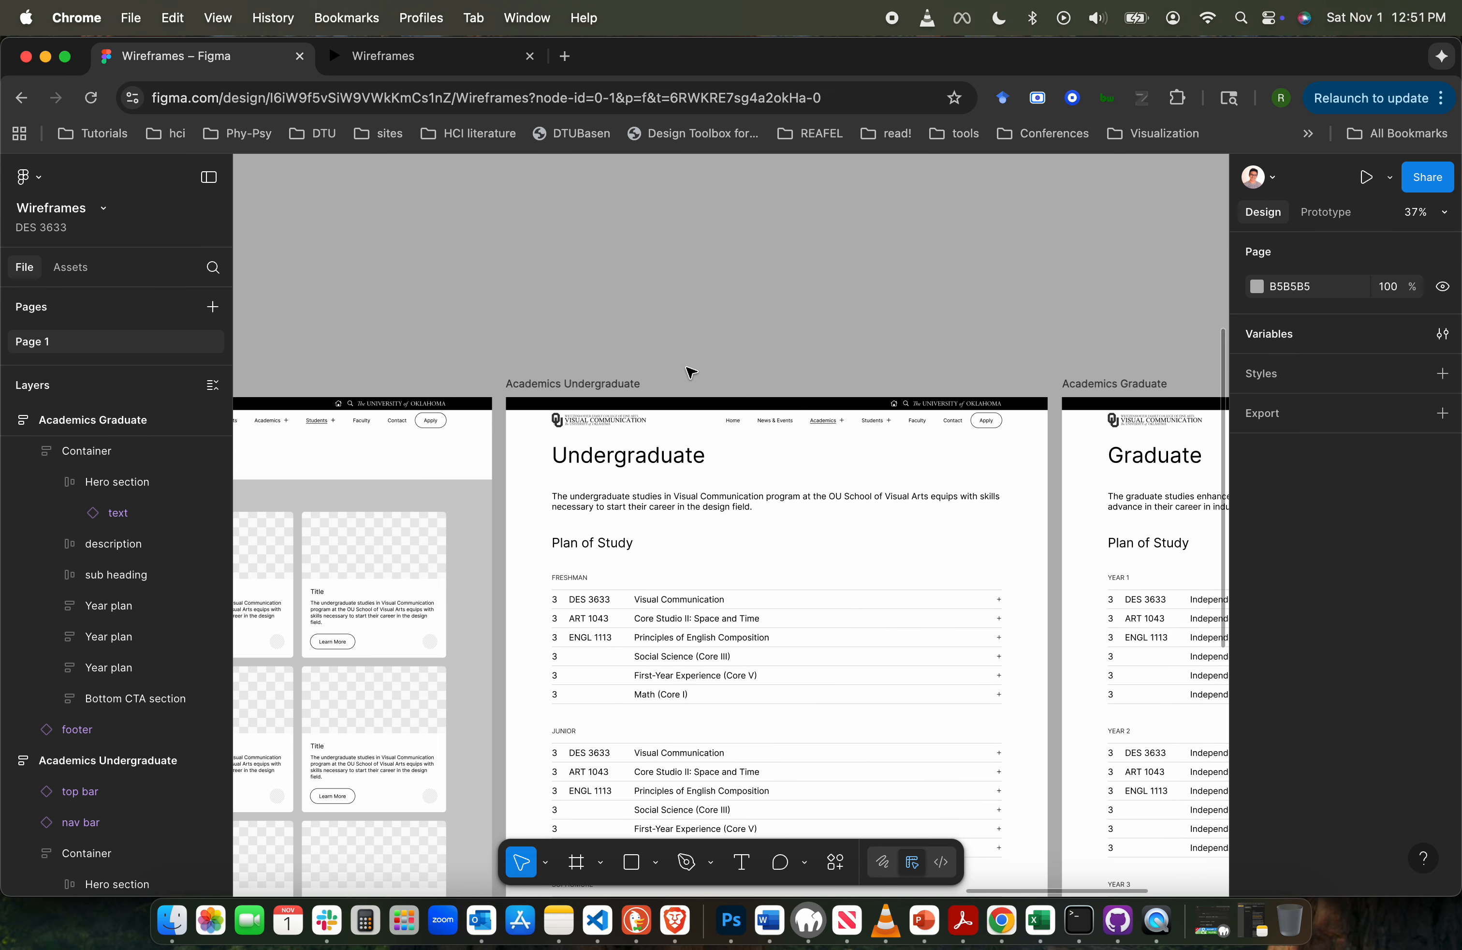
{"action": "scroll", "coordinate": [1209, 370], "scroll_direction": "up", "scroll_amount": 5}
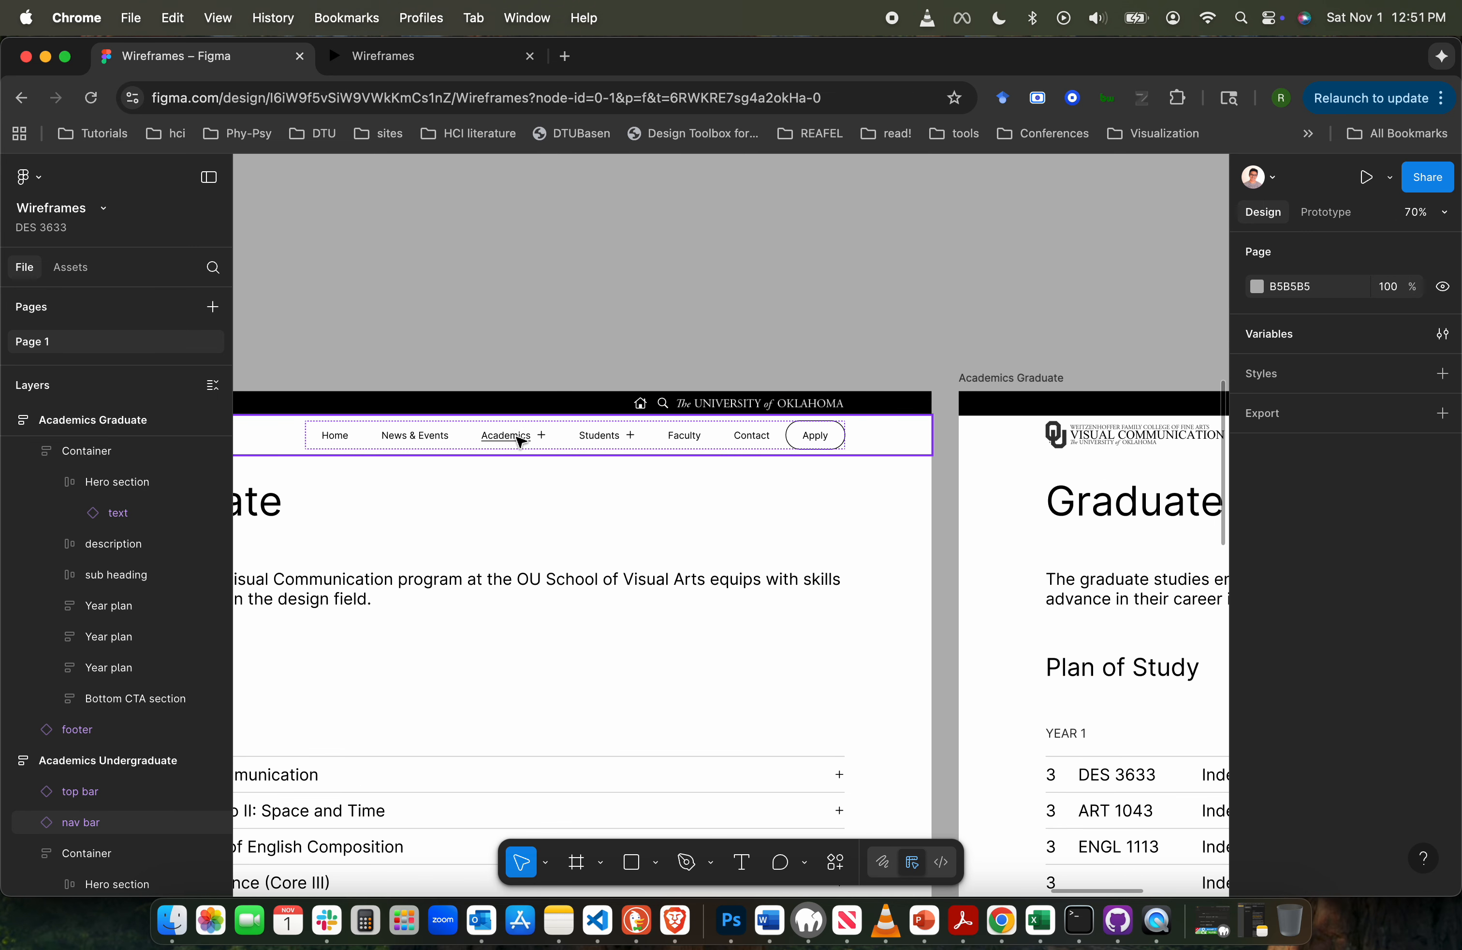
{"action": "scroll", "coordinate": [487, 441], "scroll_direction": "right", "scroll_amount": 10}
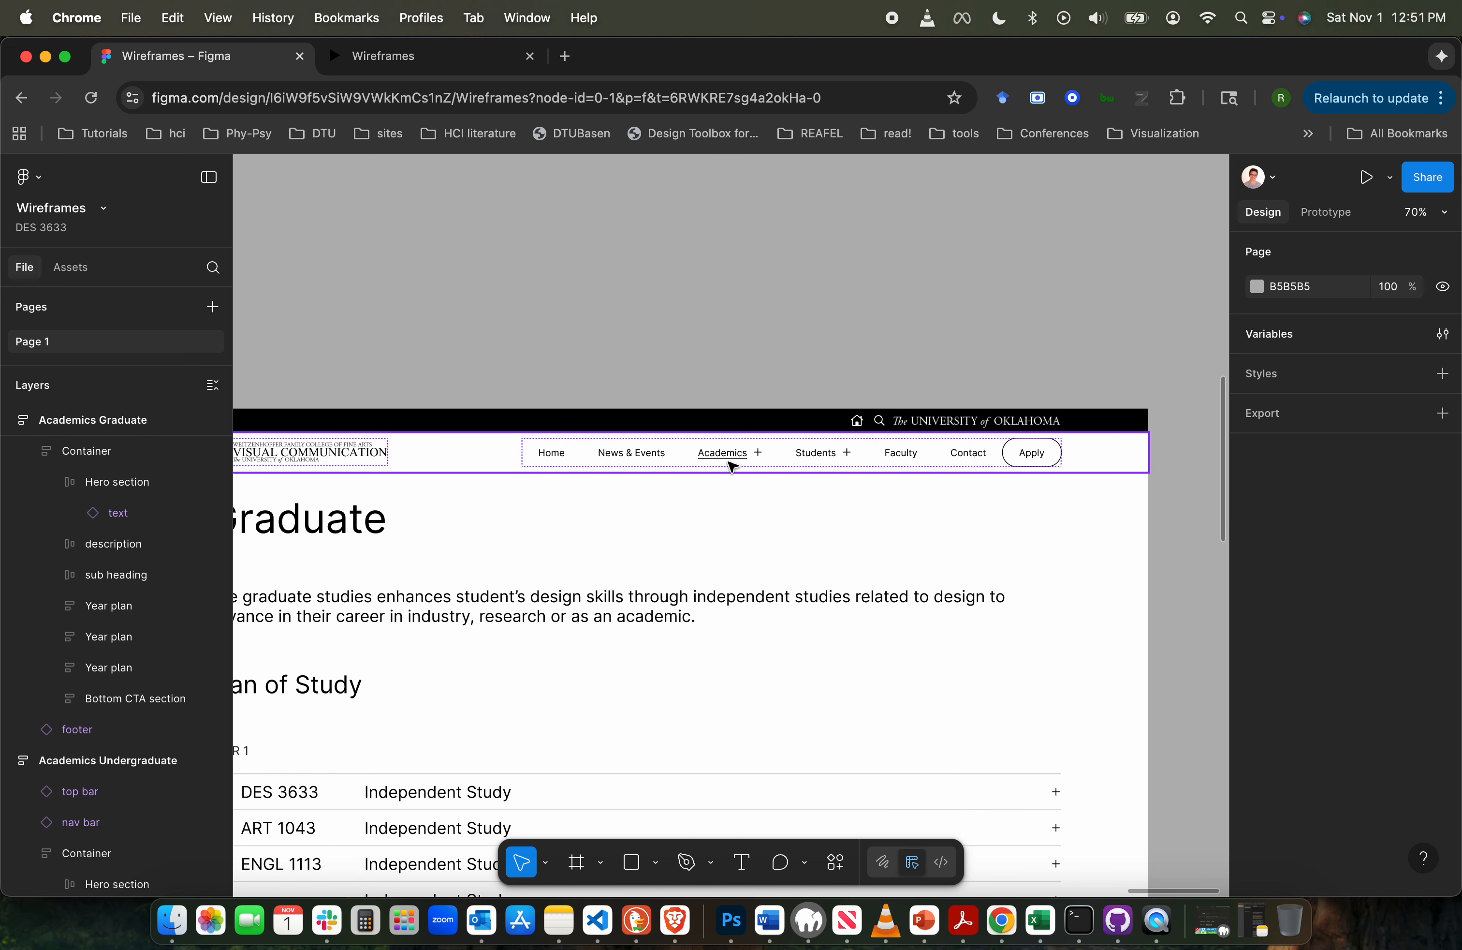
{"action": "scroll", "coordinate": [728, 460], "scroll_direction": "left", "scroll_amount": 2}
{"action": "scroll", "coordinate": [731, 466], "scroll_direction": "left", "scroll_amount": 10}
{"action": "scroll", "coordinate": [732, 466], "scroll_direction": "down", "scroll_amount": 2}
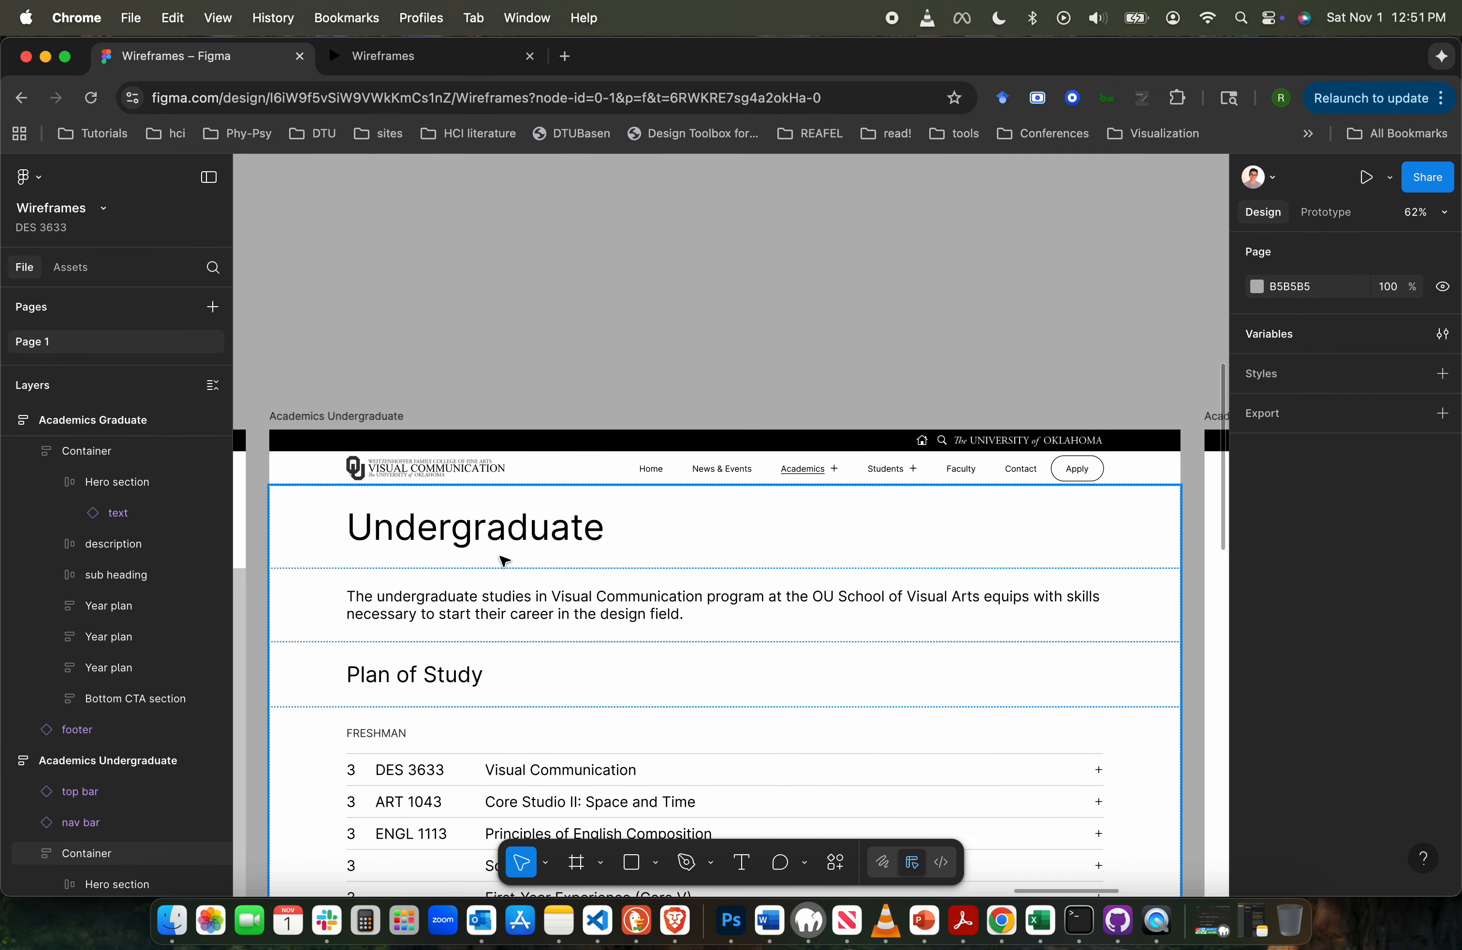
{"action": "scroll", "coordinate": [506, 611], "scroll_direction": "down", "scroll_amount": 3}
{"action": "scroll", "coordinate": [555, 549], "scroll_direction": "right", "scroll_amount": 15}
{"action": "scroll", "coordinate": [554, 549], "scroll_direction": "up", "scroll_amount": 3}
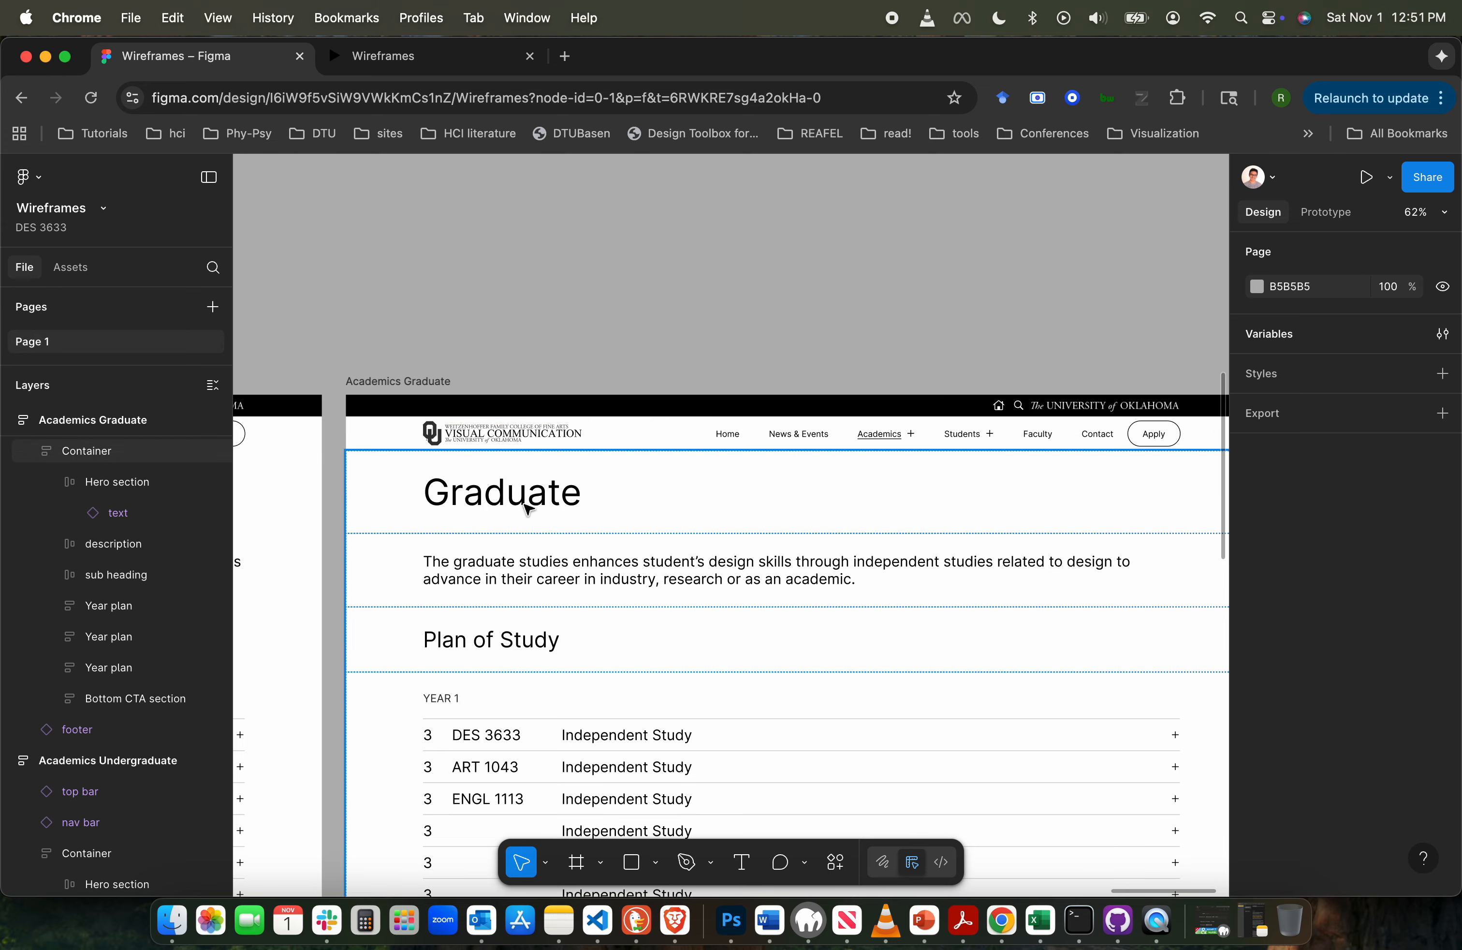
{"action": "scroll", "coordinate": [534, 685], "scroll_direction": "down", "scroll_amount": 5}
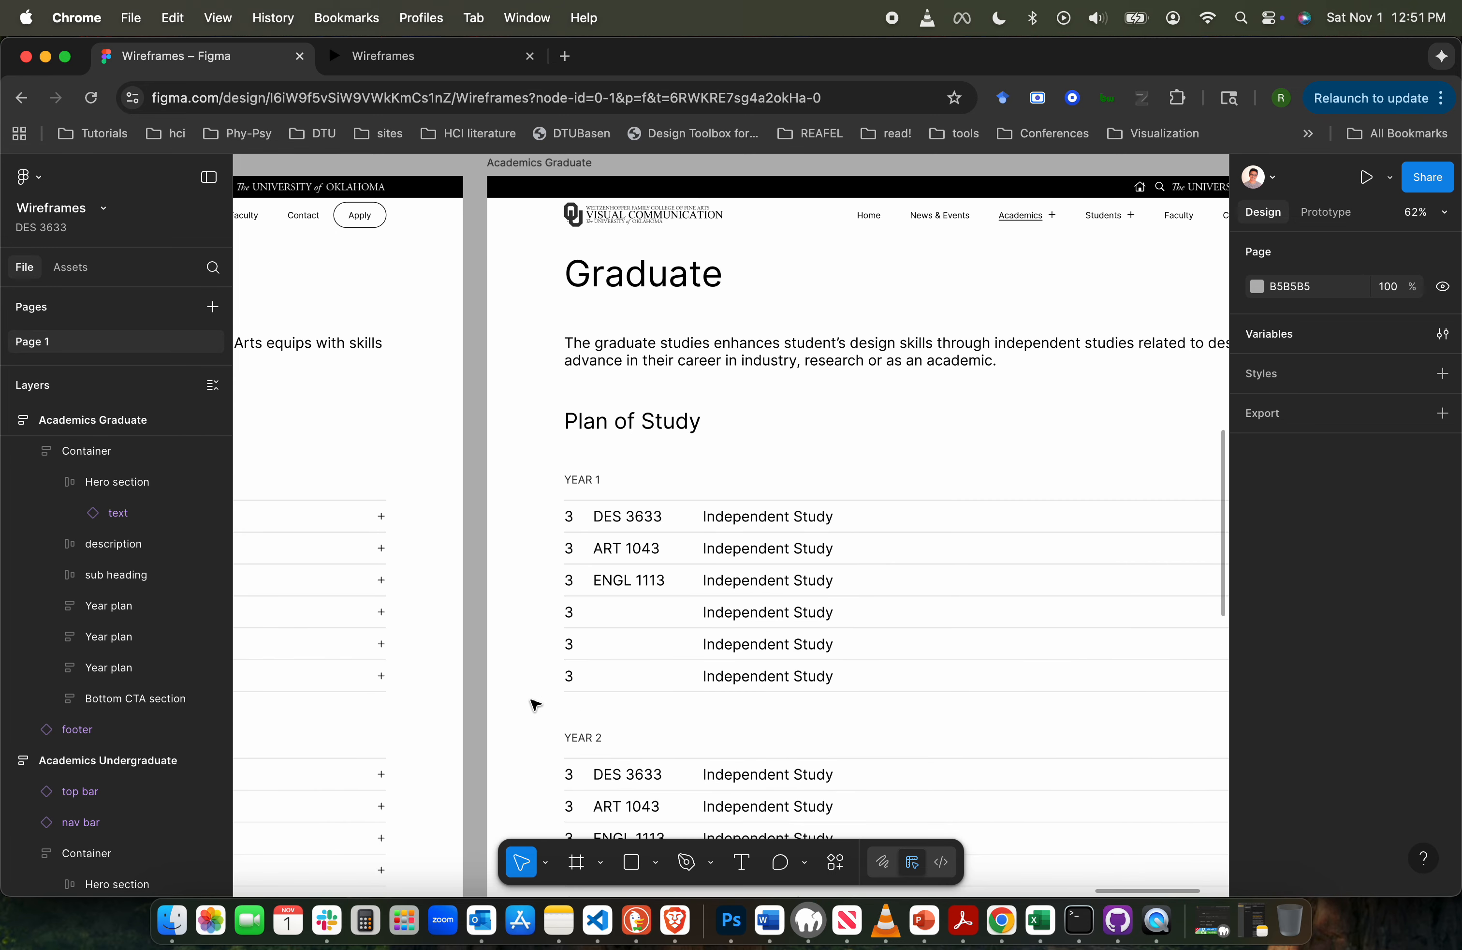
{"action": "scroll", "coordinate": [659, 305], "scroll_direction": "left", "scroll_amount": 15}
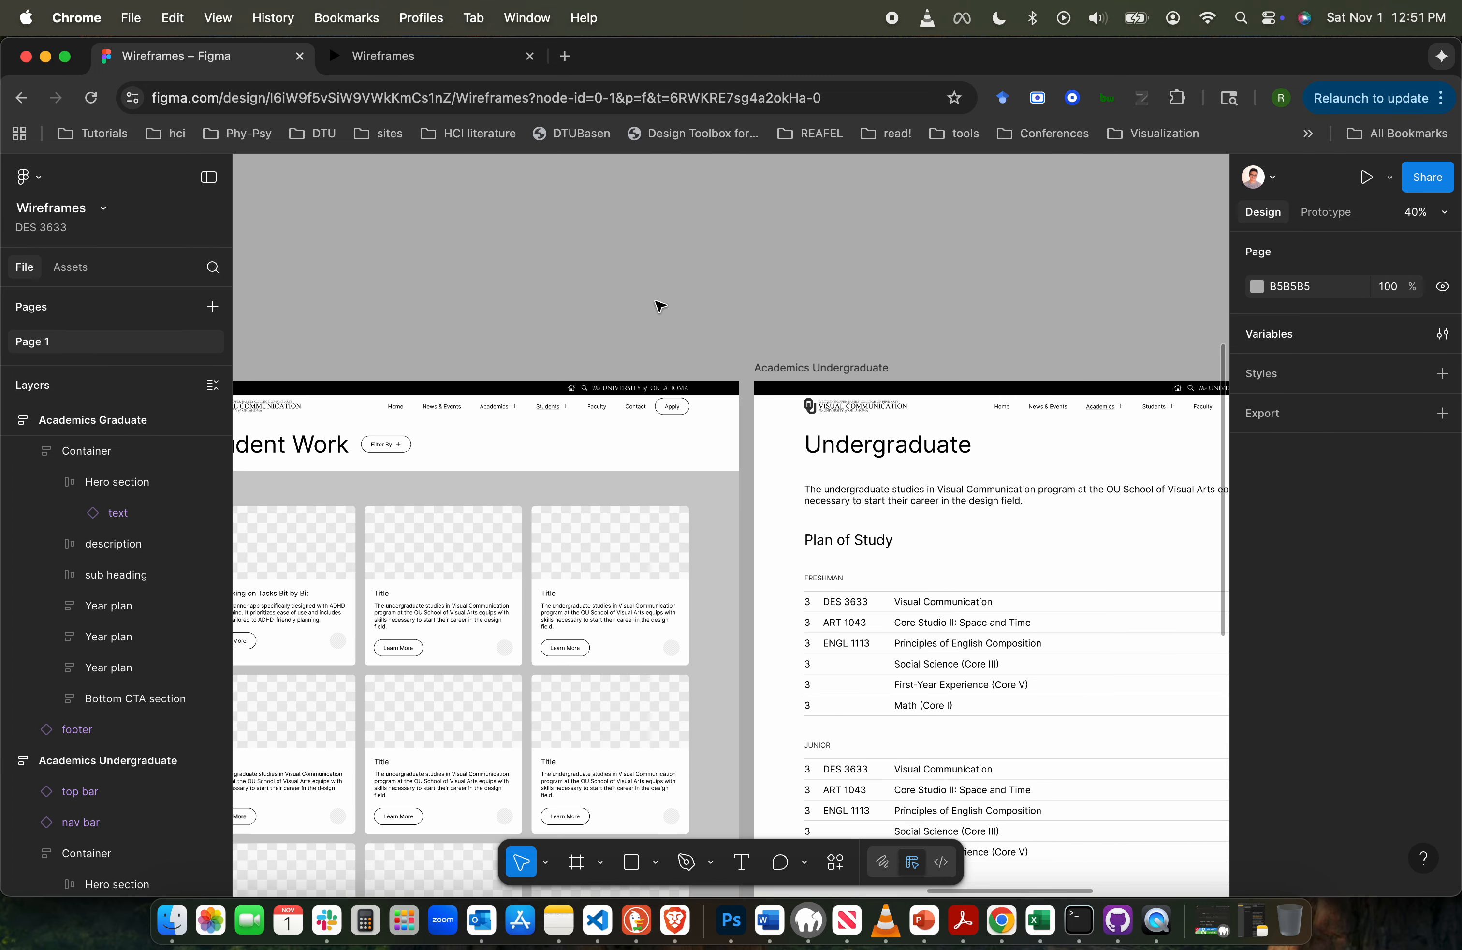
{"action": "scroll", "coordinate": [659, 305], "scroll_direction": "right", "scroll_amount": 5}
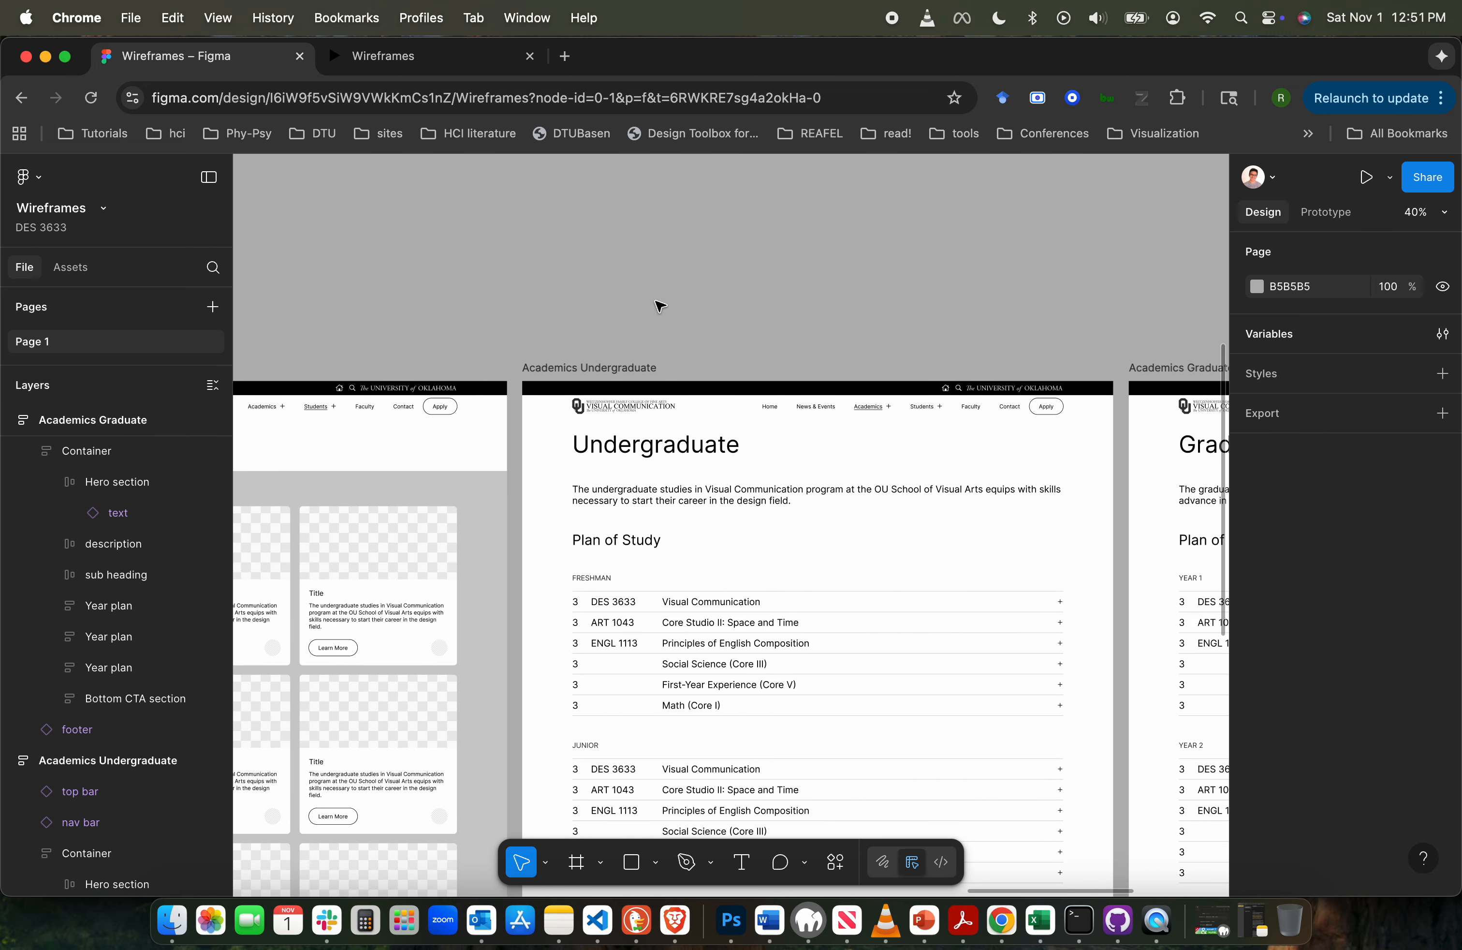
- Preview the prototype from the Academics Undergraduate frame, testing the Home link and the Academics dropdown's Undergraduate option
{"action": "left_click", "coordinate": [604, 367]}
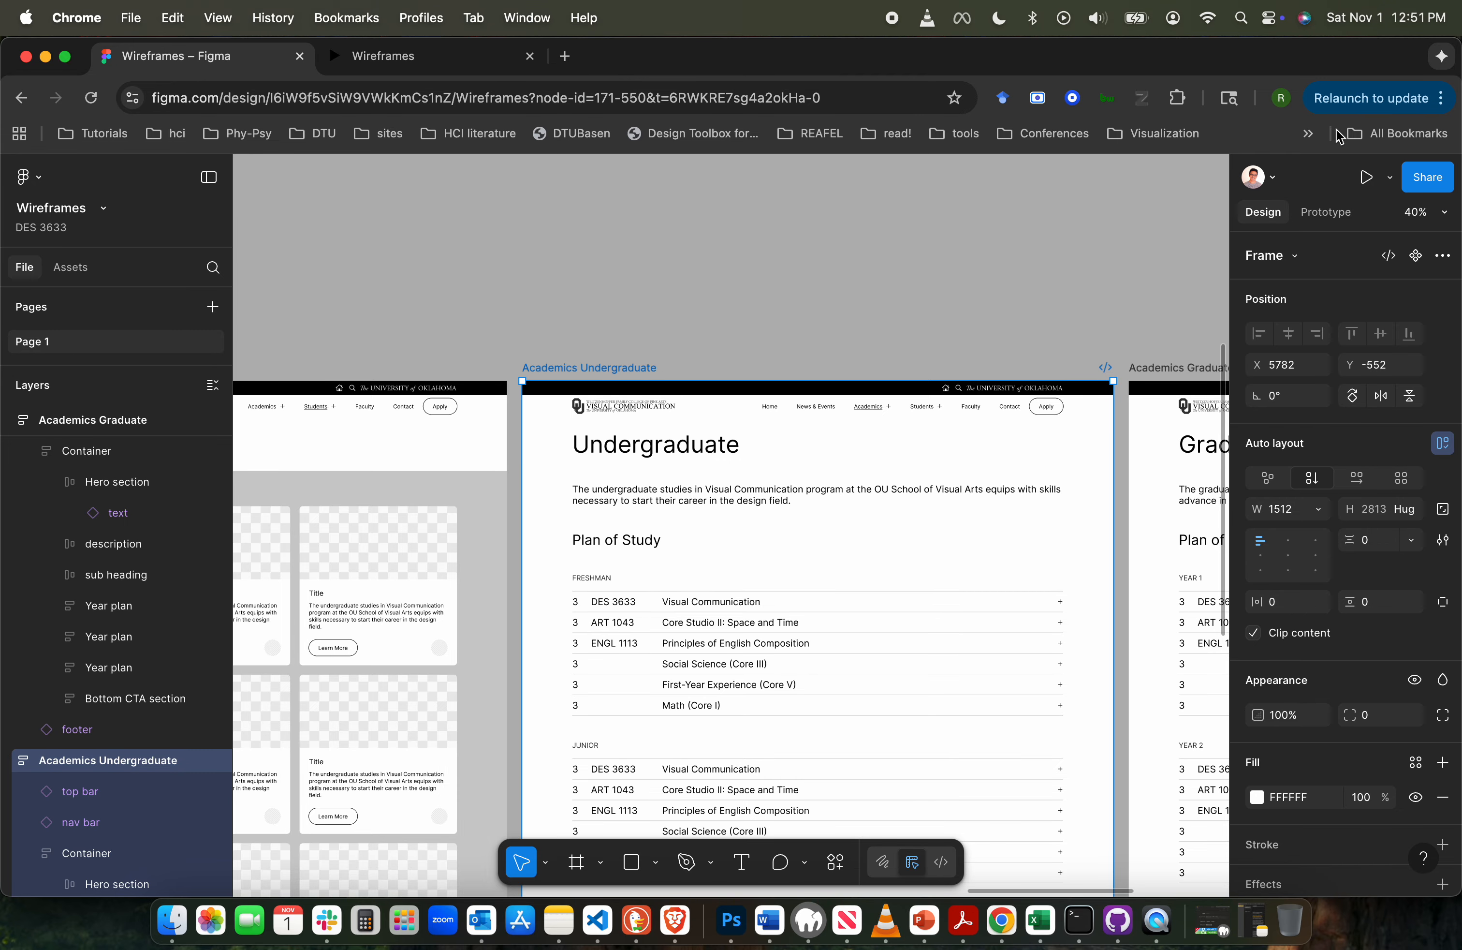
{"action": "left_click", "coordinate": [1365, 177]}
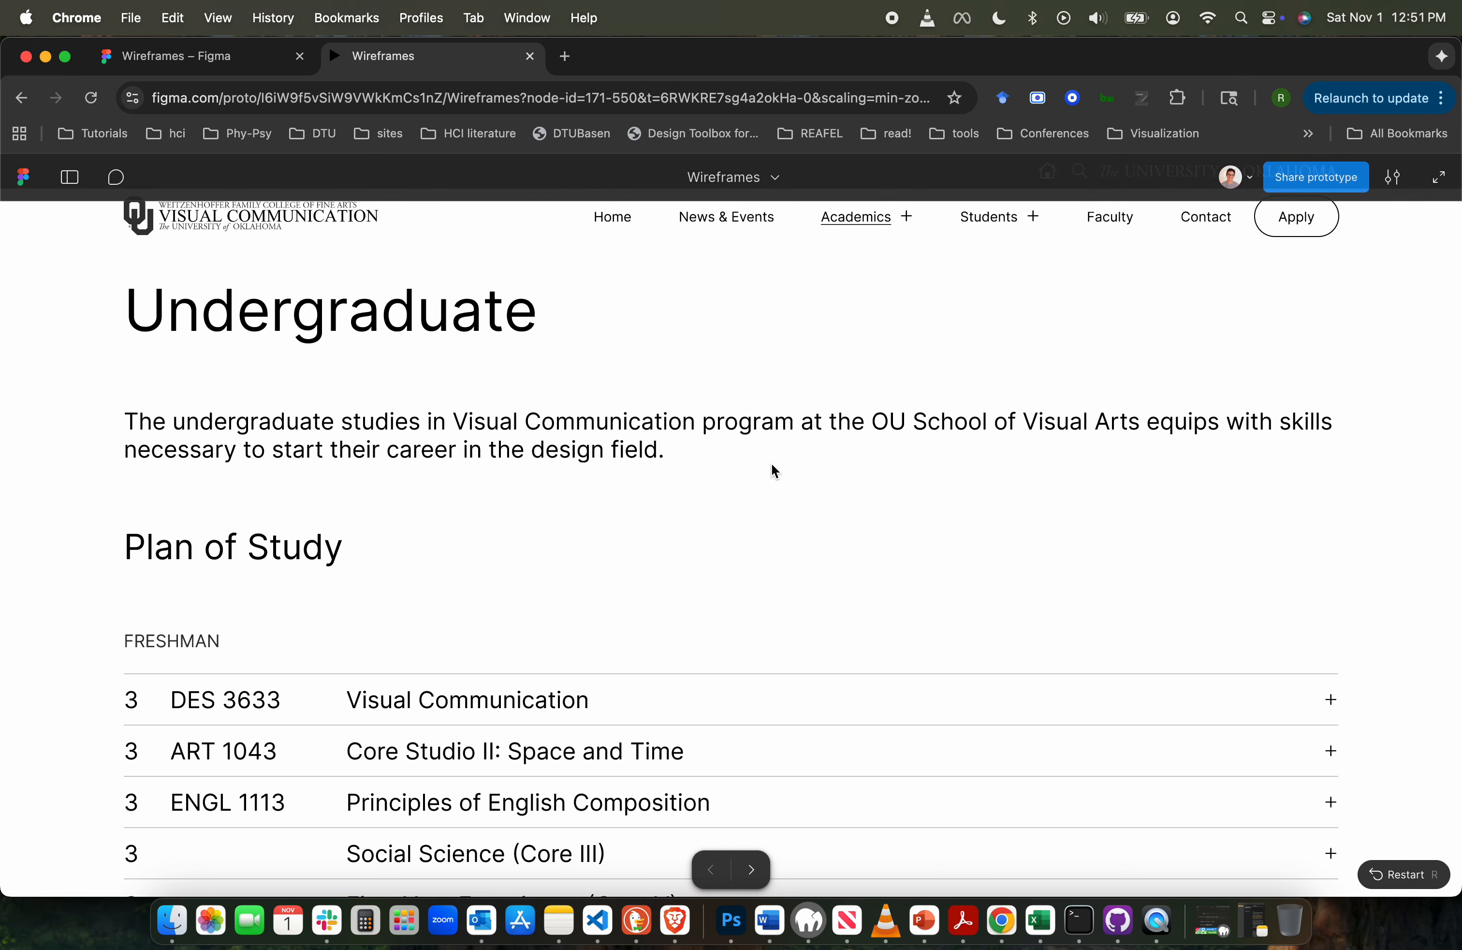
{"action": "left_click", "coordinate": [614, 217]}
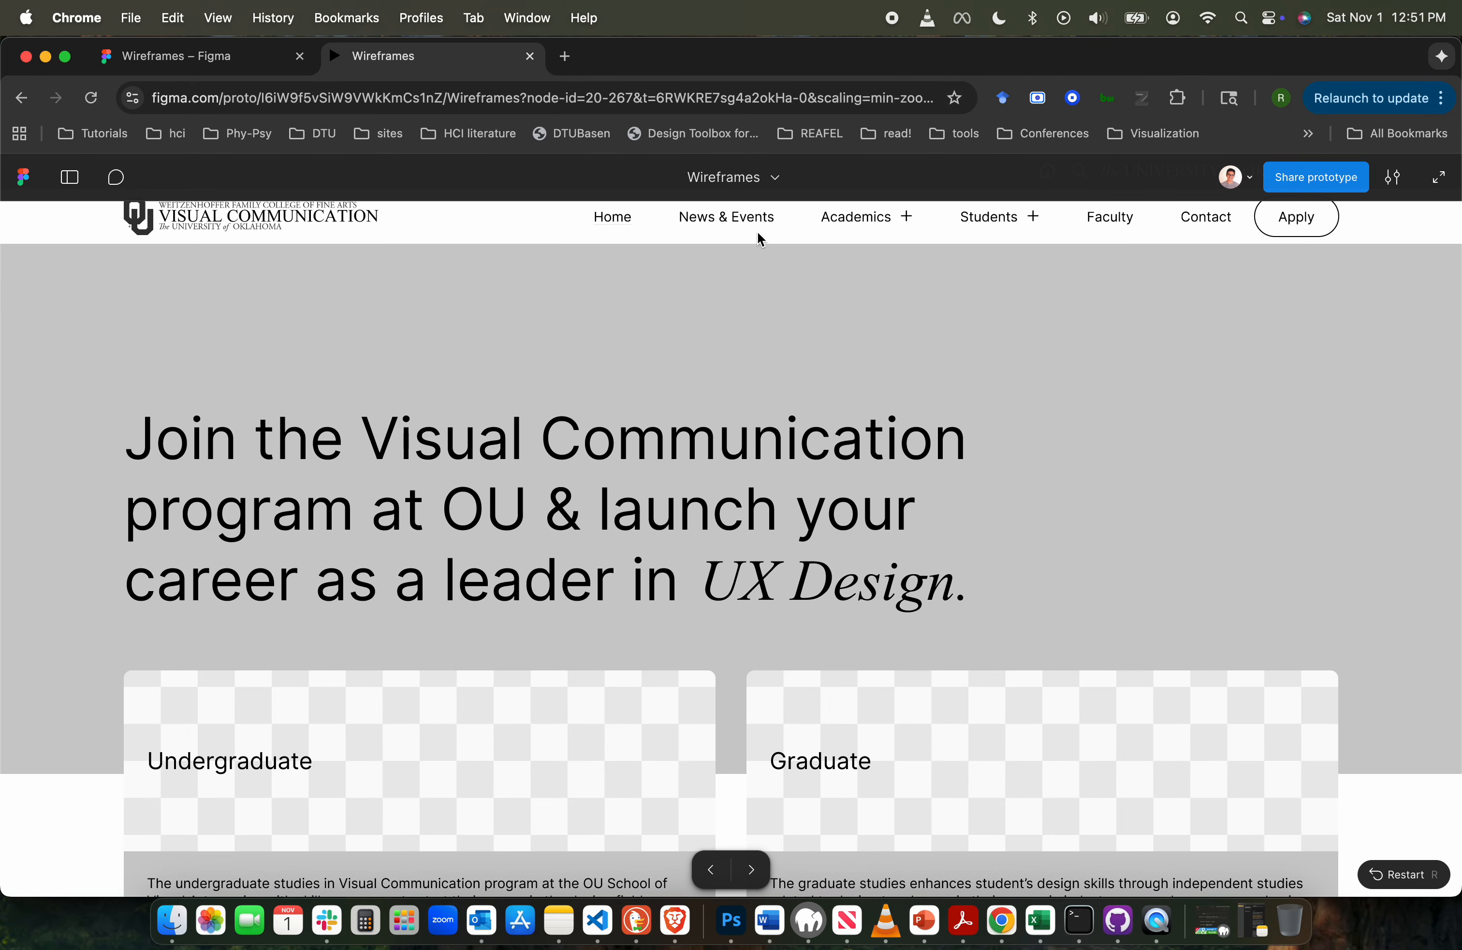
{"action": "left_click", "coordinate": [888, 227]}
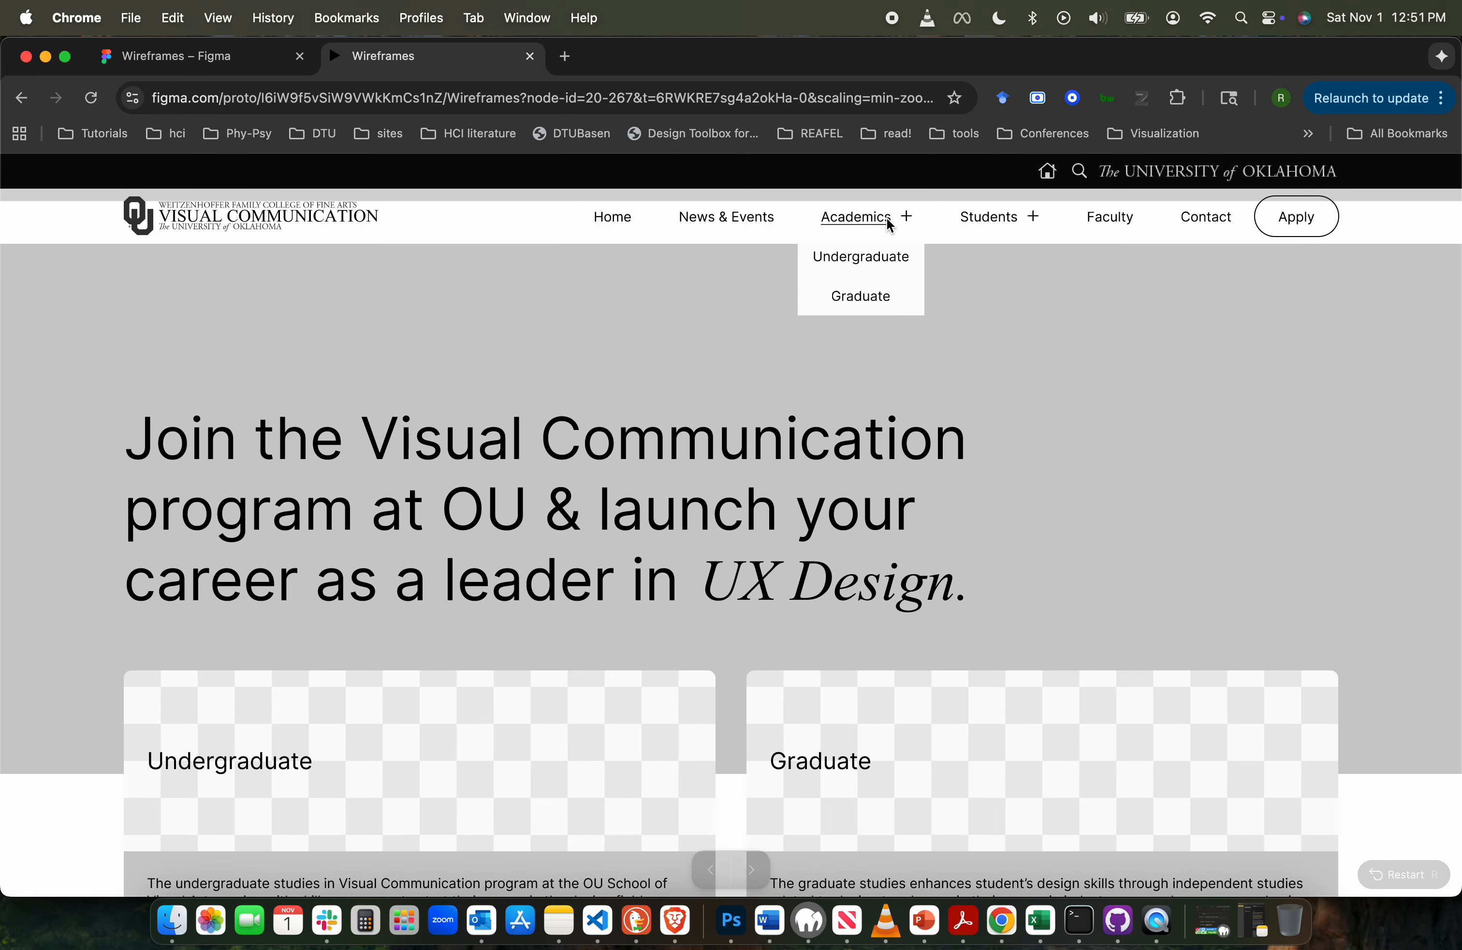
{"action": "left_click", "coordinate": [861, 258]}
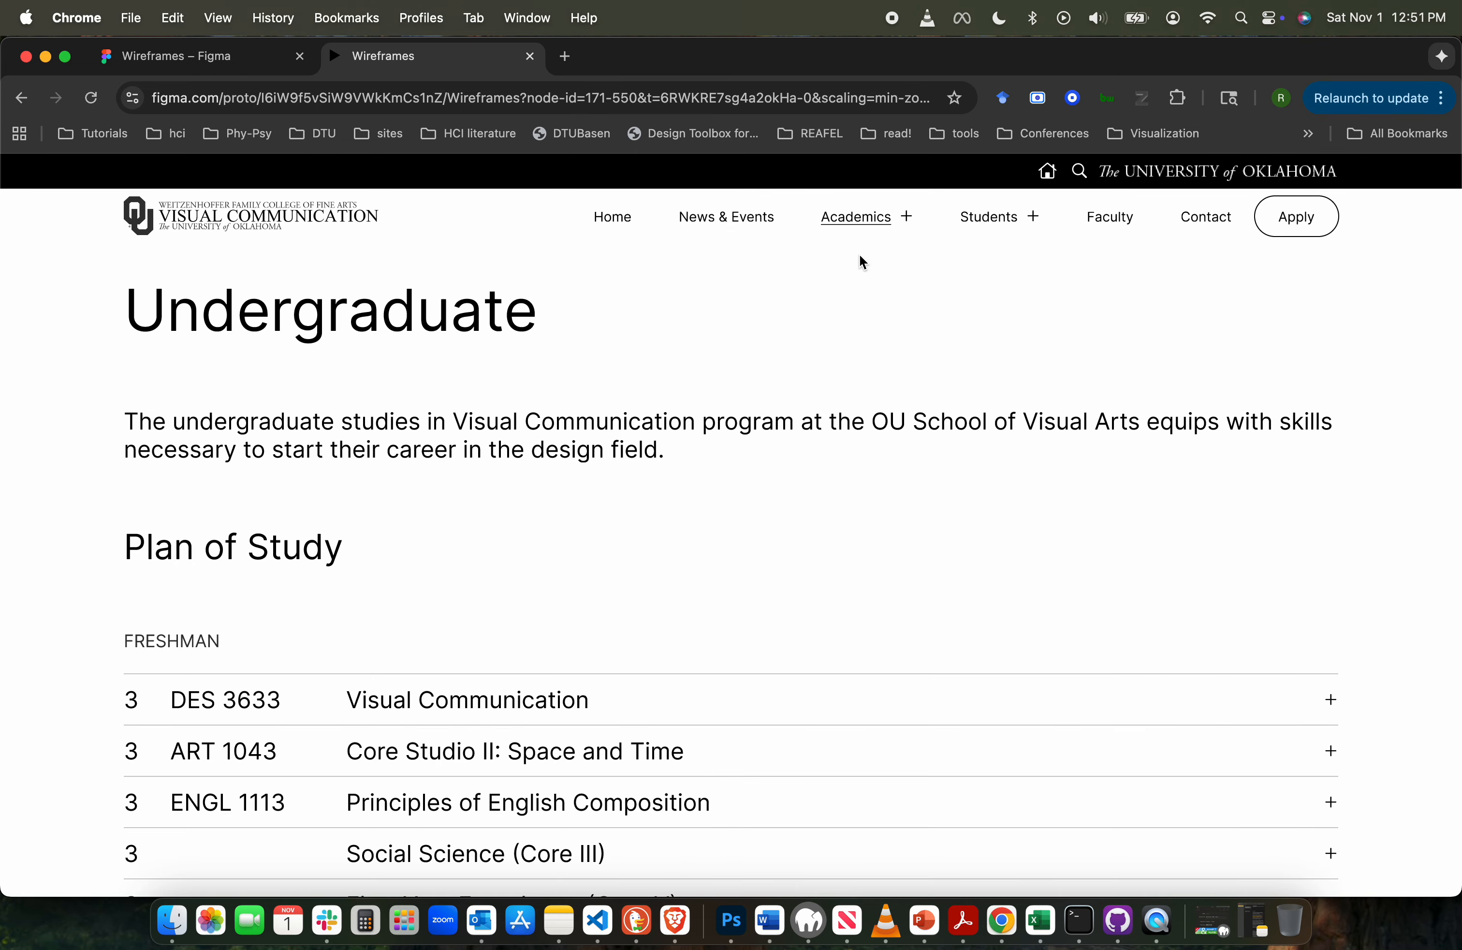
- Examine the previewed Undergraduate page from its heading down to the footer and back
{"action": "left_click", "coordinate": [300, 460]}
{"action": "scroll", "coordinate": [312, 511], "scroll_direction": "down", "scroll_amount": 5}
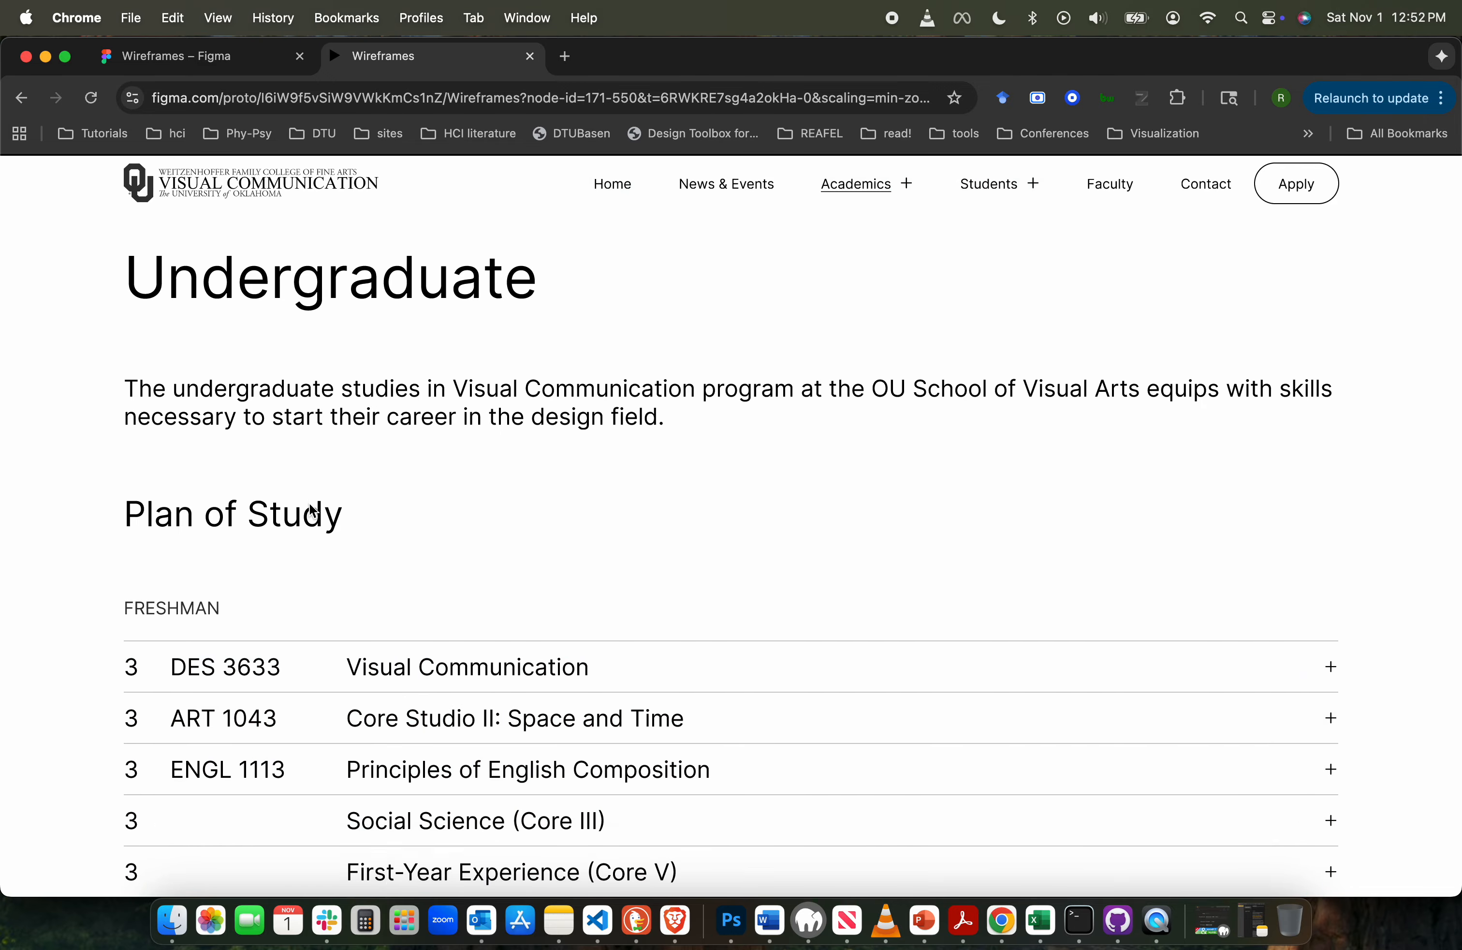
{"action": "scroll", "coordinate": [312, 510], "scroll_direction": "down", "scroll_amount": 15}
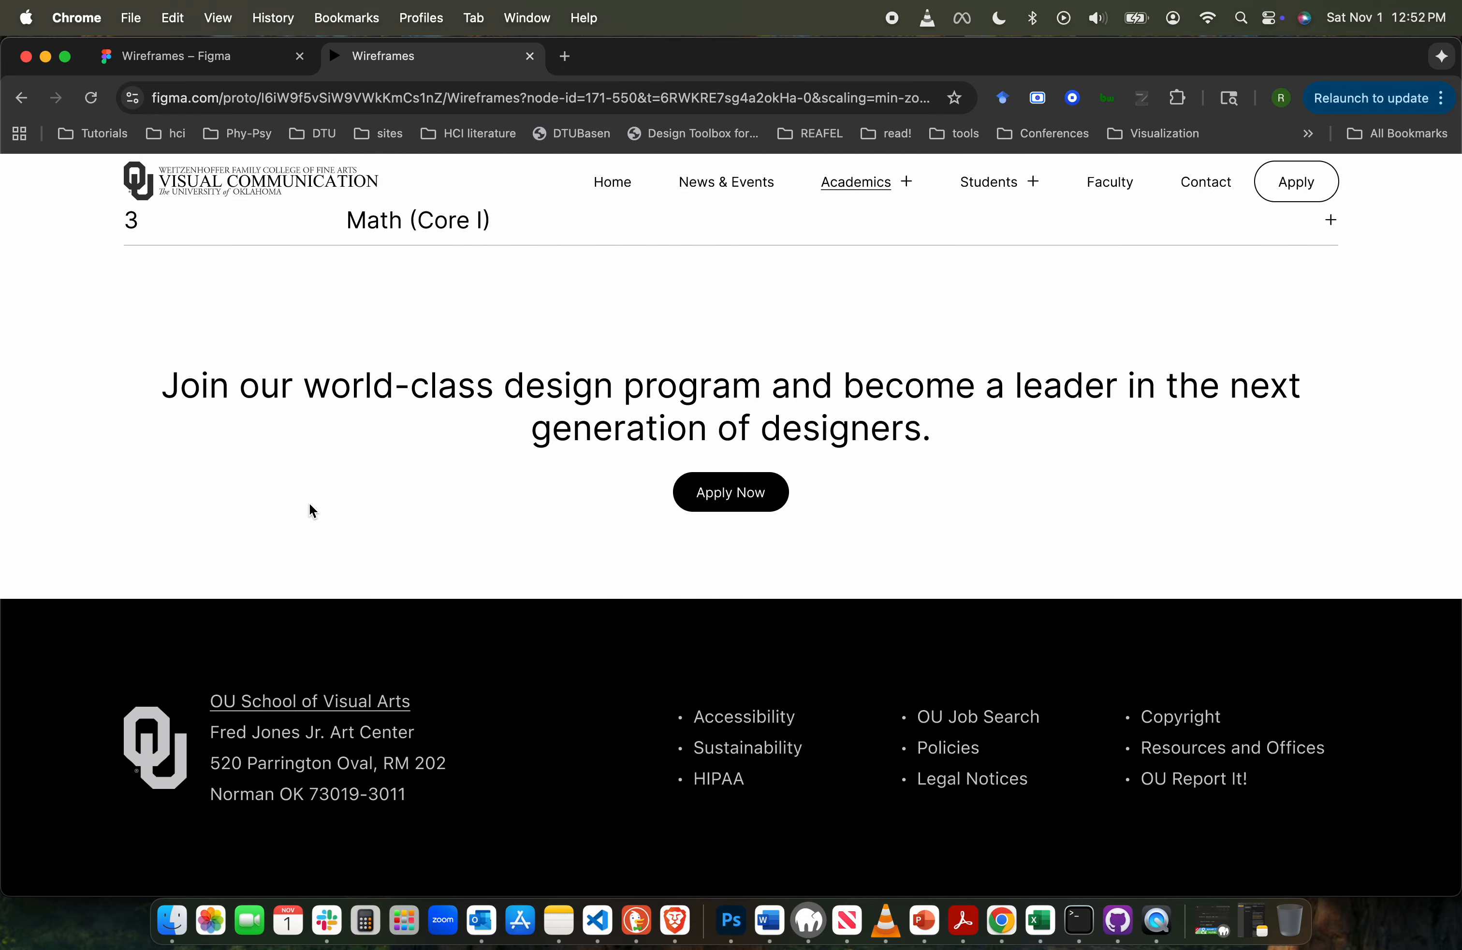
{"action": "scroll", "coordinate": [311, 511], "scroll_direction": "up", "scroll_amount": 20}
{"action": "scroll", "coordinate": [311, 511], "scroll_direction": "up", "scroll_amount": 1}
{"action": "left_click", "coordinate": [561, 460]}
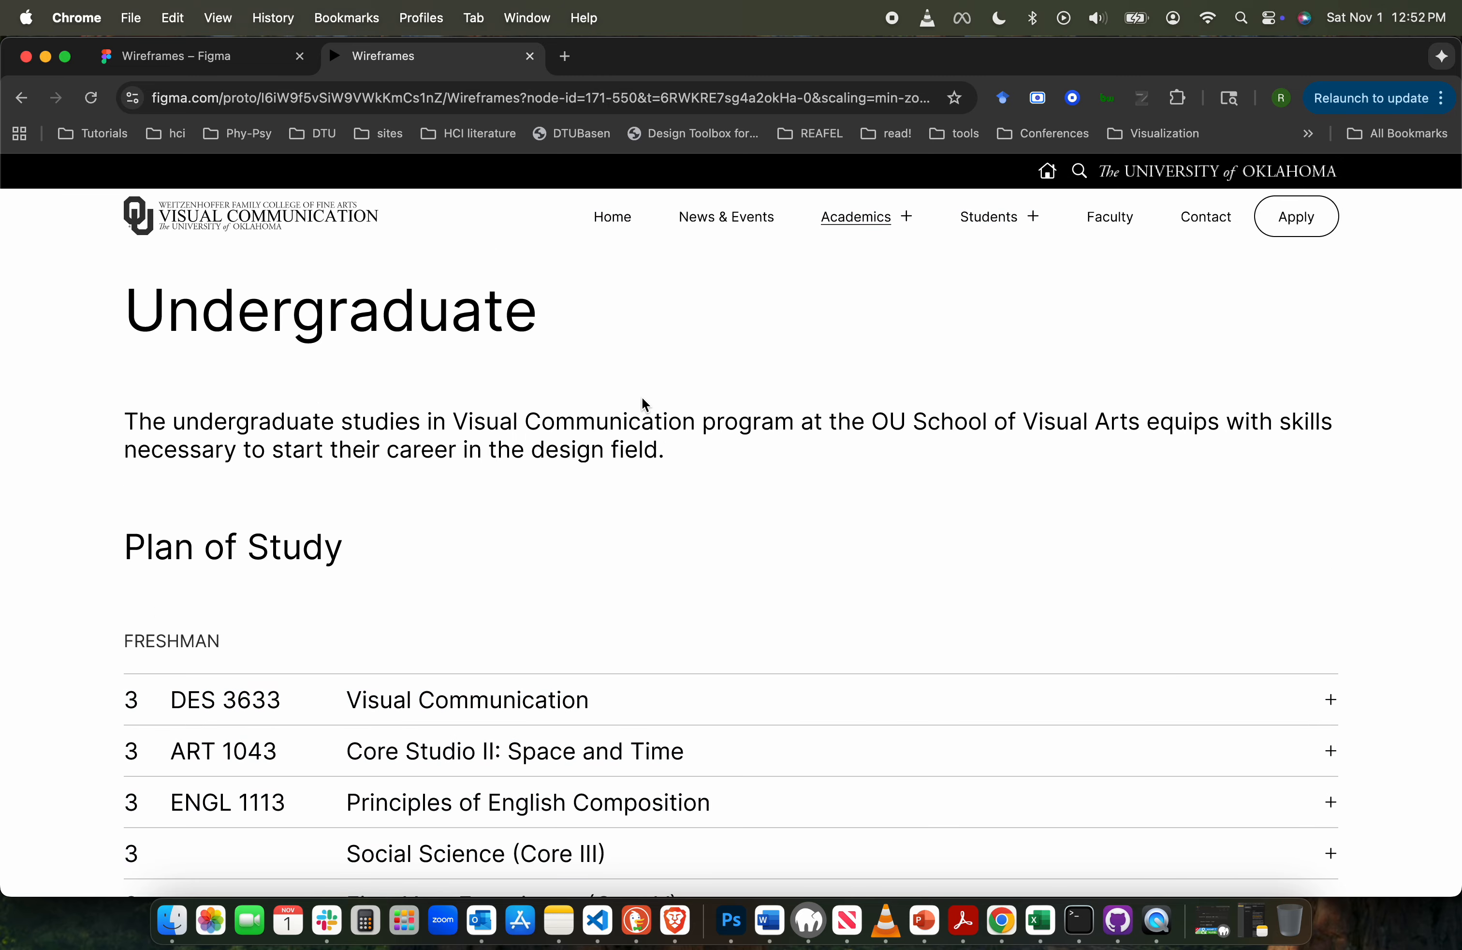
{"action": "scroll", "coordinate": [641, 399], "scroll_direction": "down", "scroll_amount": 10}
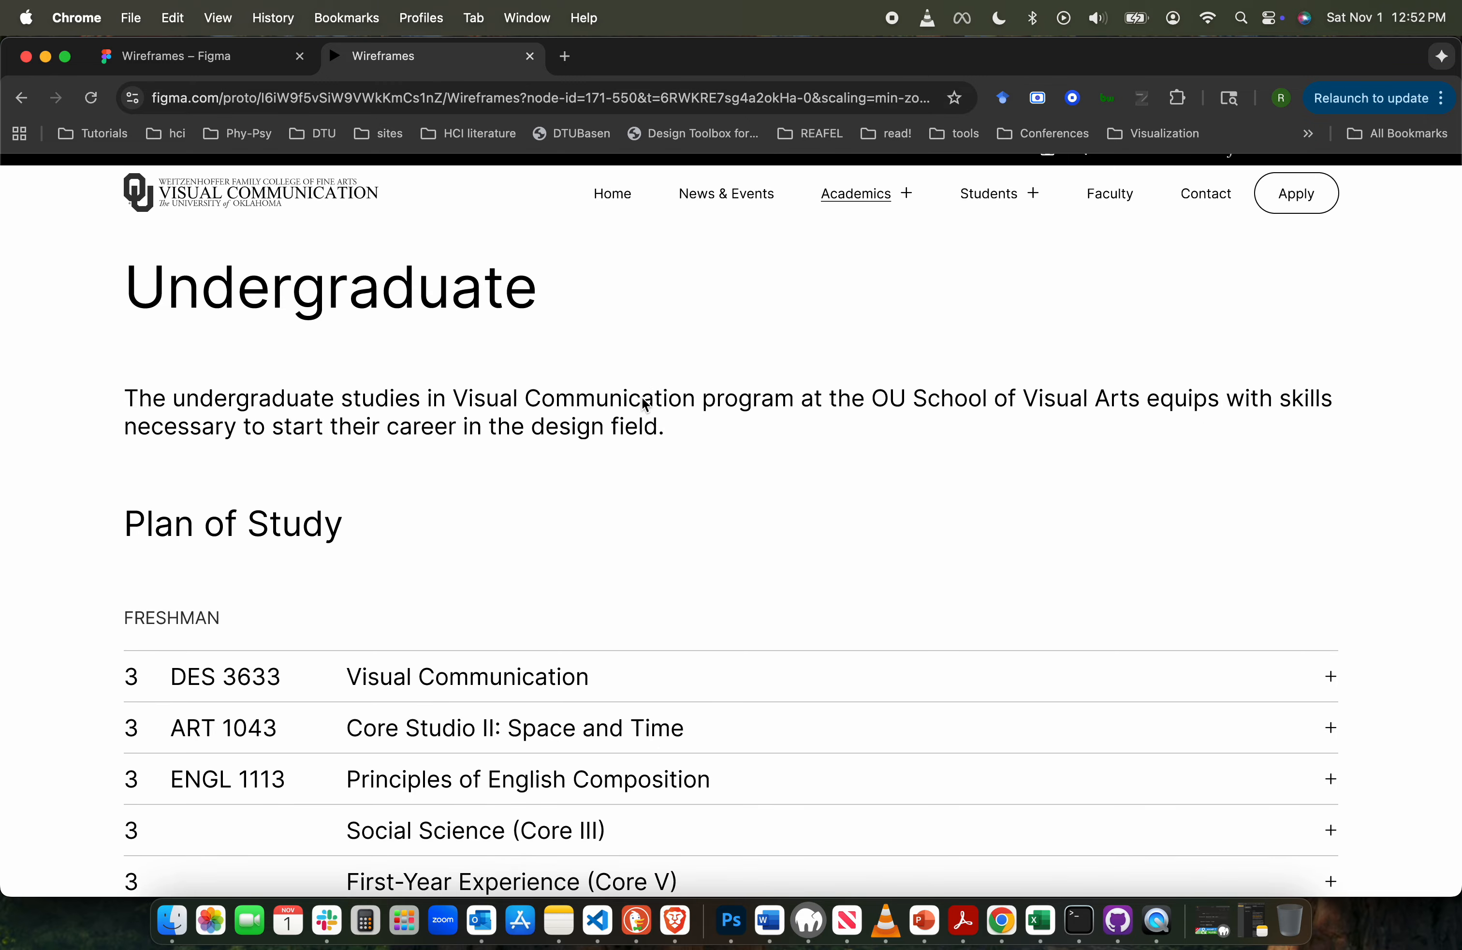
{"action": "scroll", "coordinate": [644, 407], "scroll_direction": "up", "scroll_amount": 10}
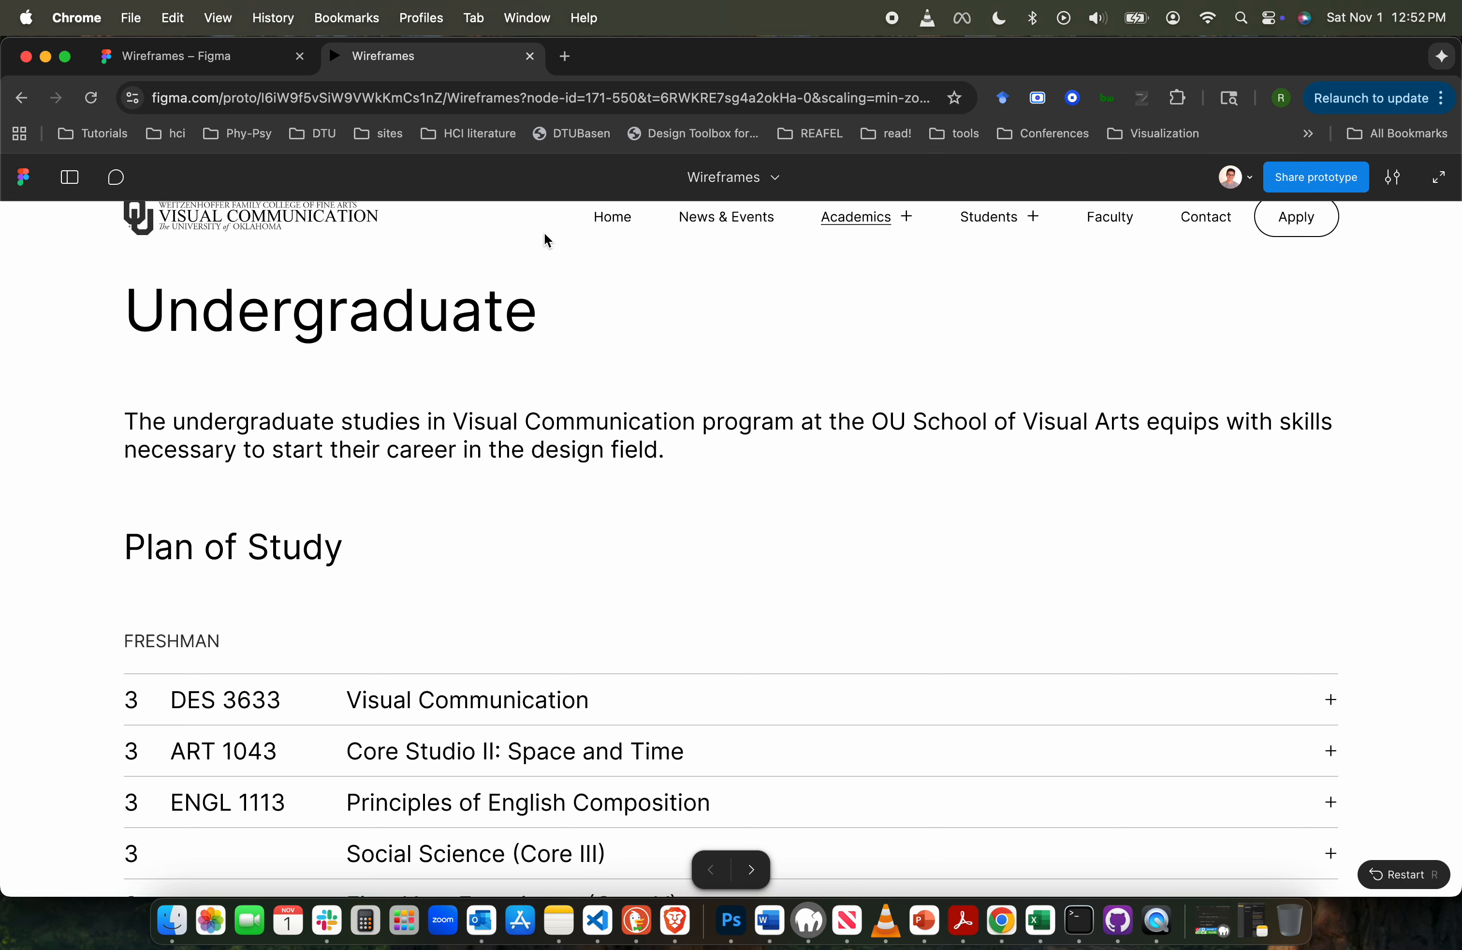
- Check the nav bar's scrolling behavior and the clickable hotspots on the previewed Undergraduate page, and return to the design file
{"action": "left_click", "coordinate": [595, 379]}
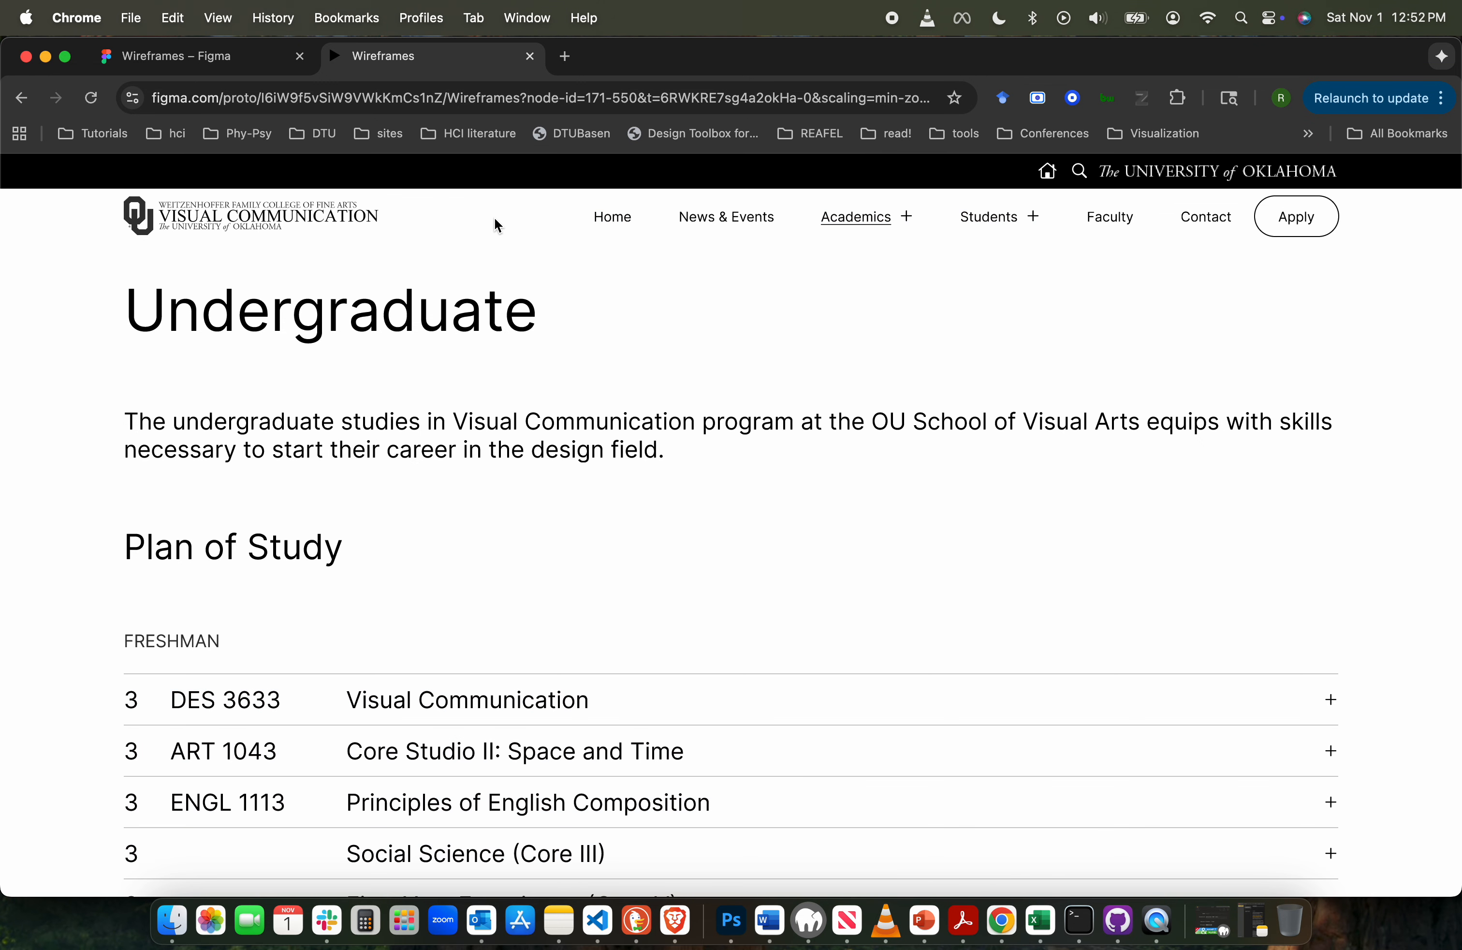
{"action": "scroll", "coordinate": [640, 366], "scroll_direction": "down", "scroll_amount": 4}
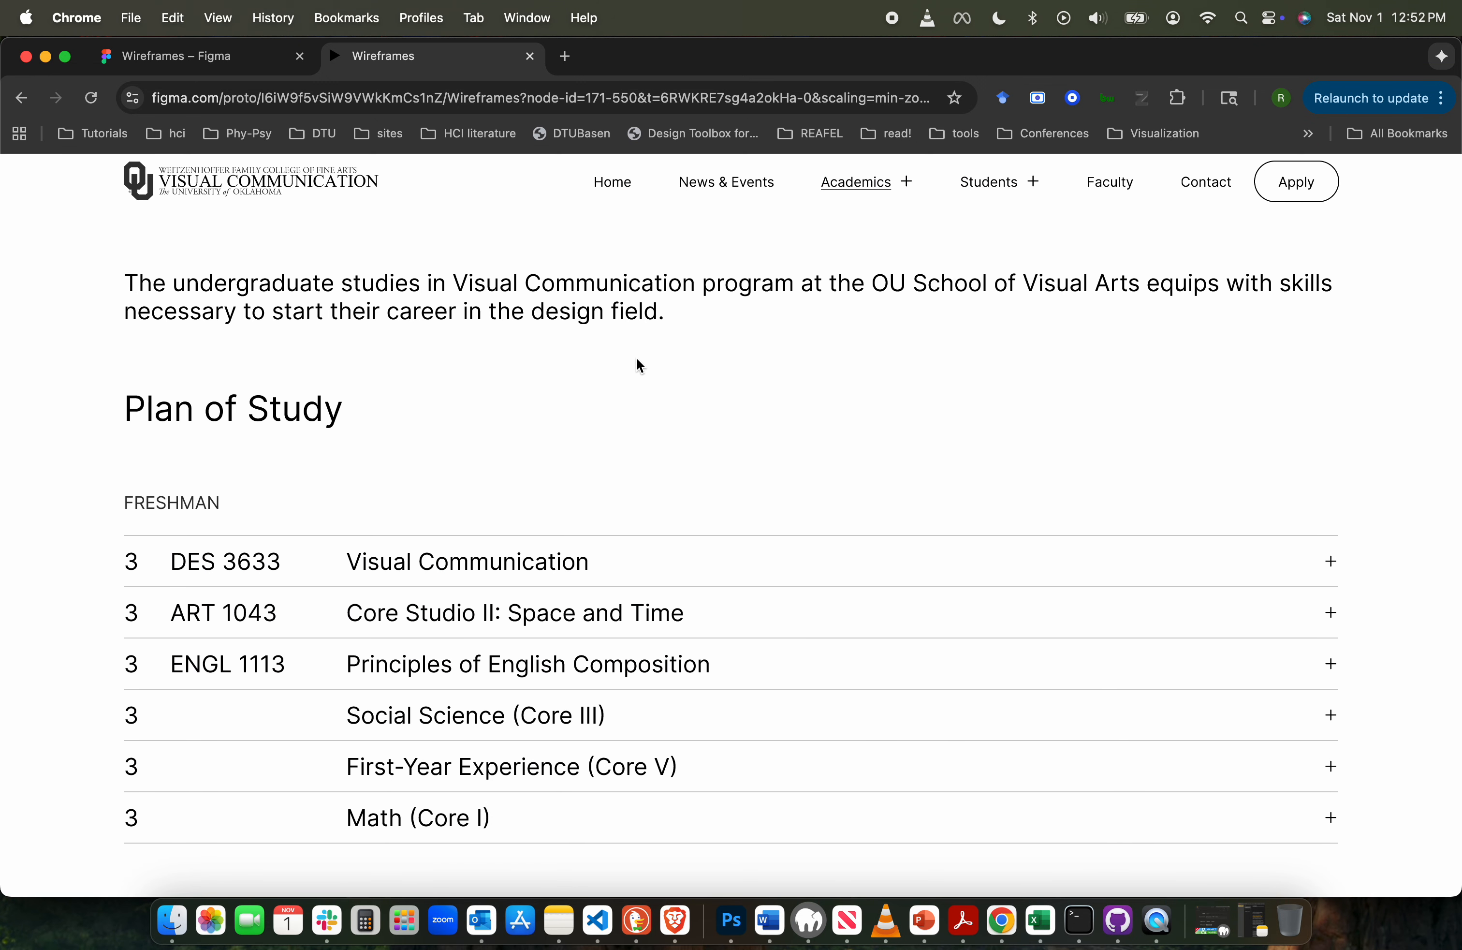
{"action": "scroll", "coordinate": [638, 360], "scroll_direction": "down", "scroll_amount": 3}
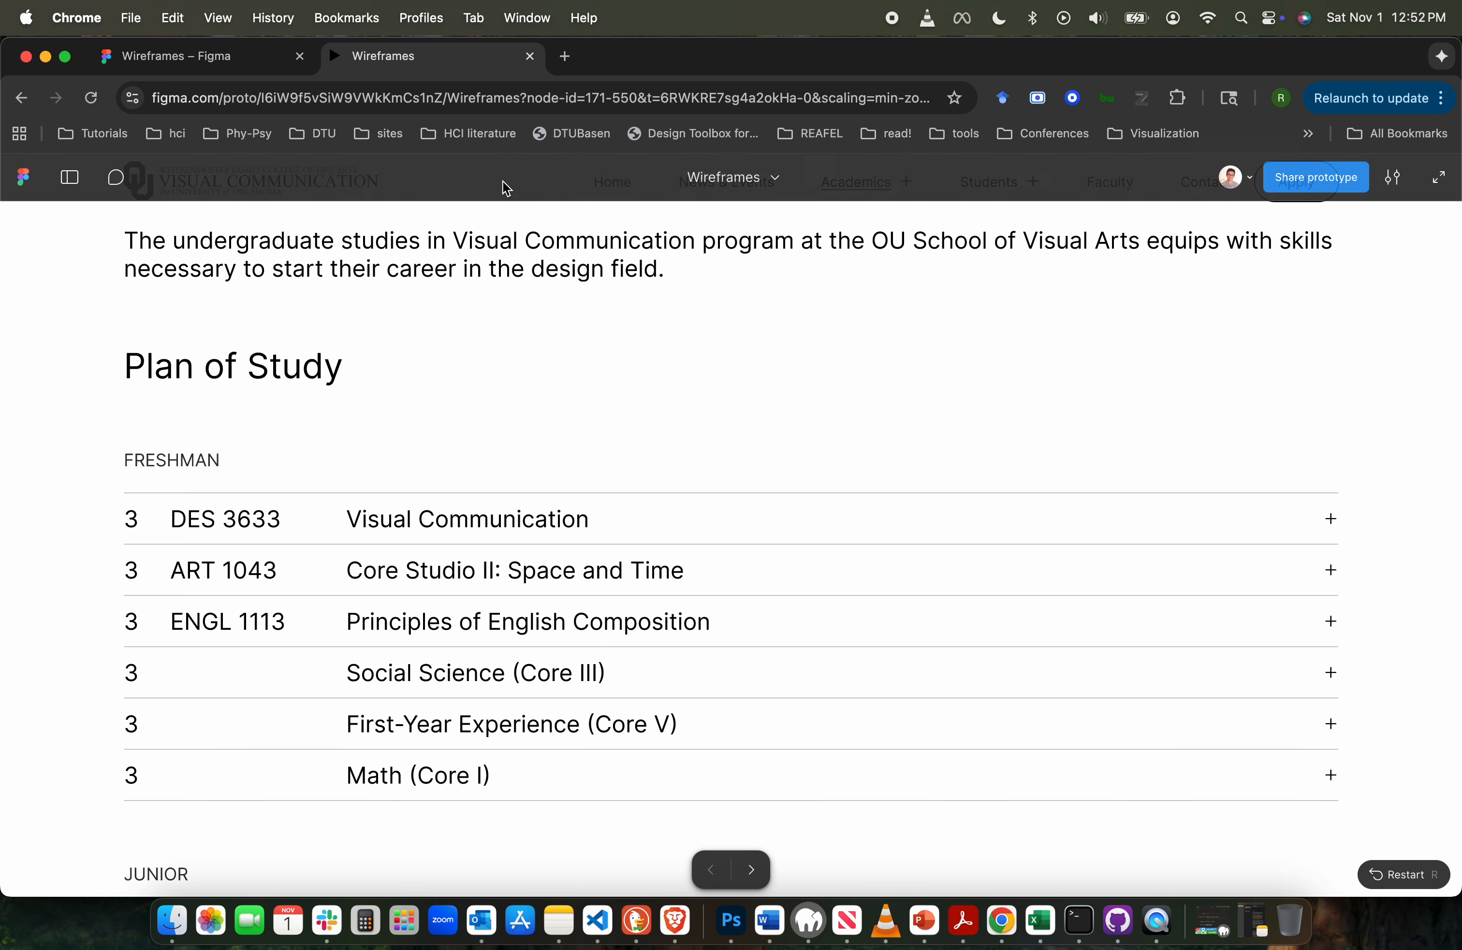
{"action": "left_click", "coordinate": [534, 372]}
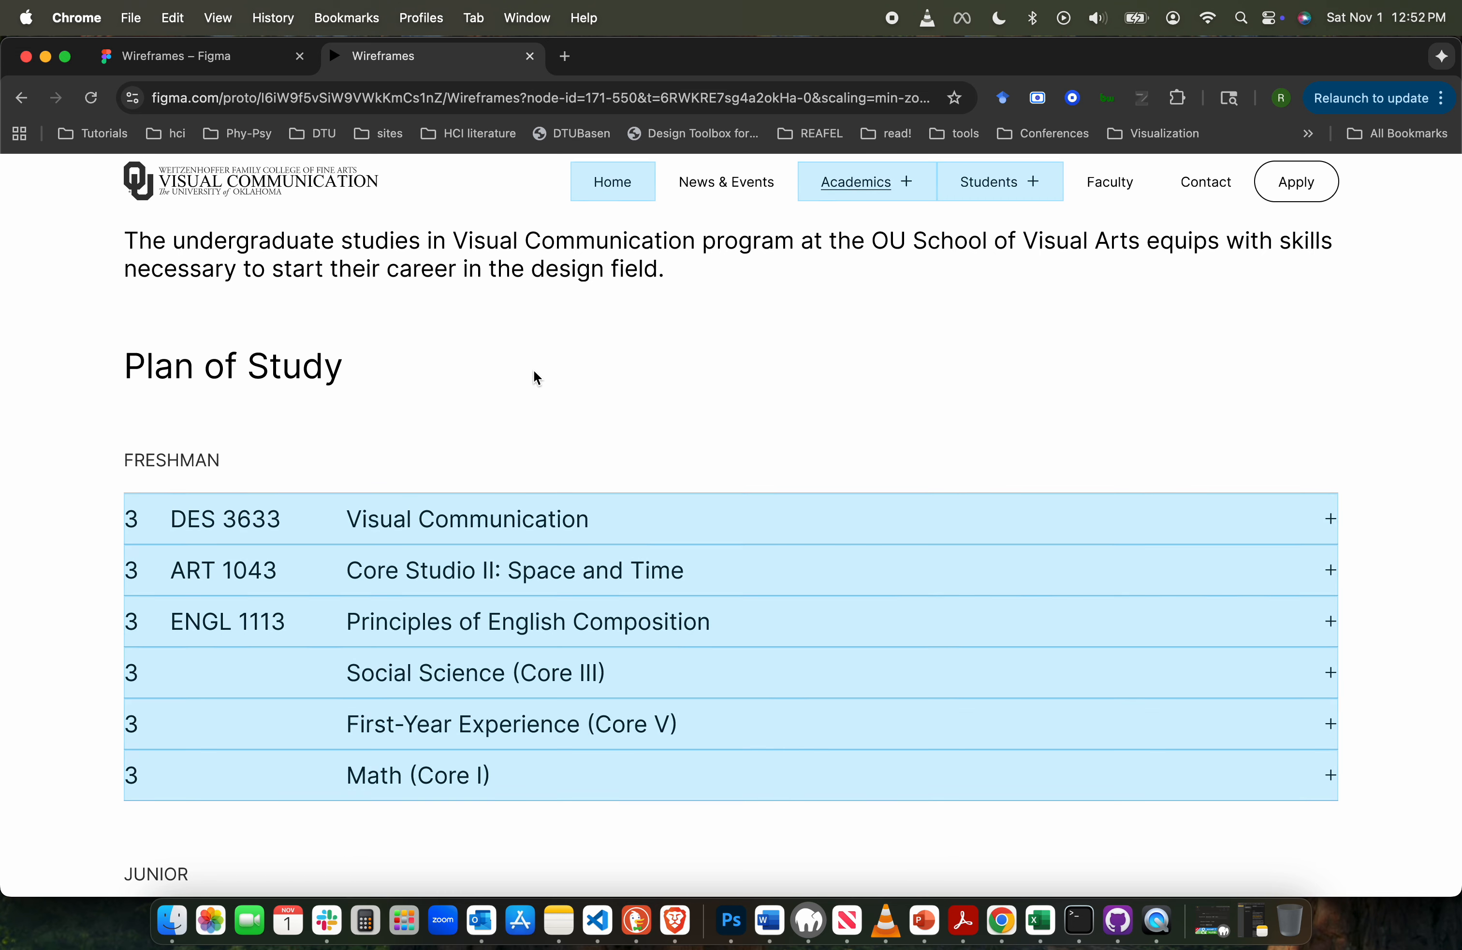
{"action": "left_click", "coordinate": [505, 229]}
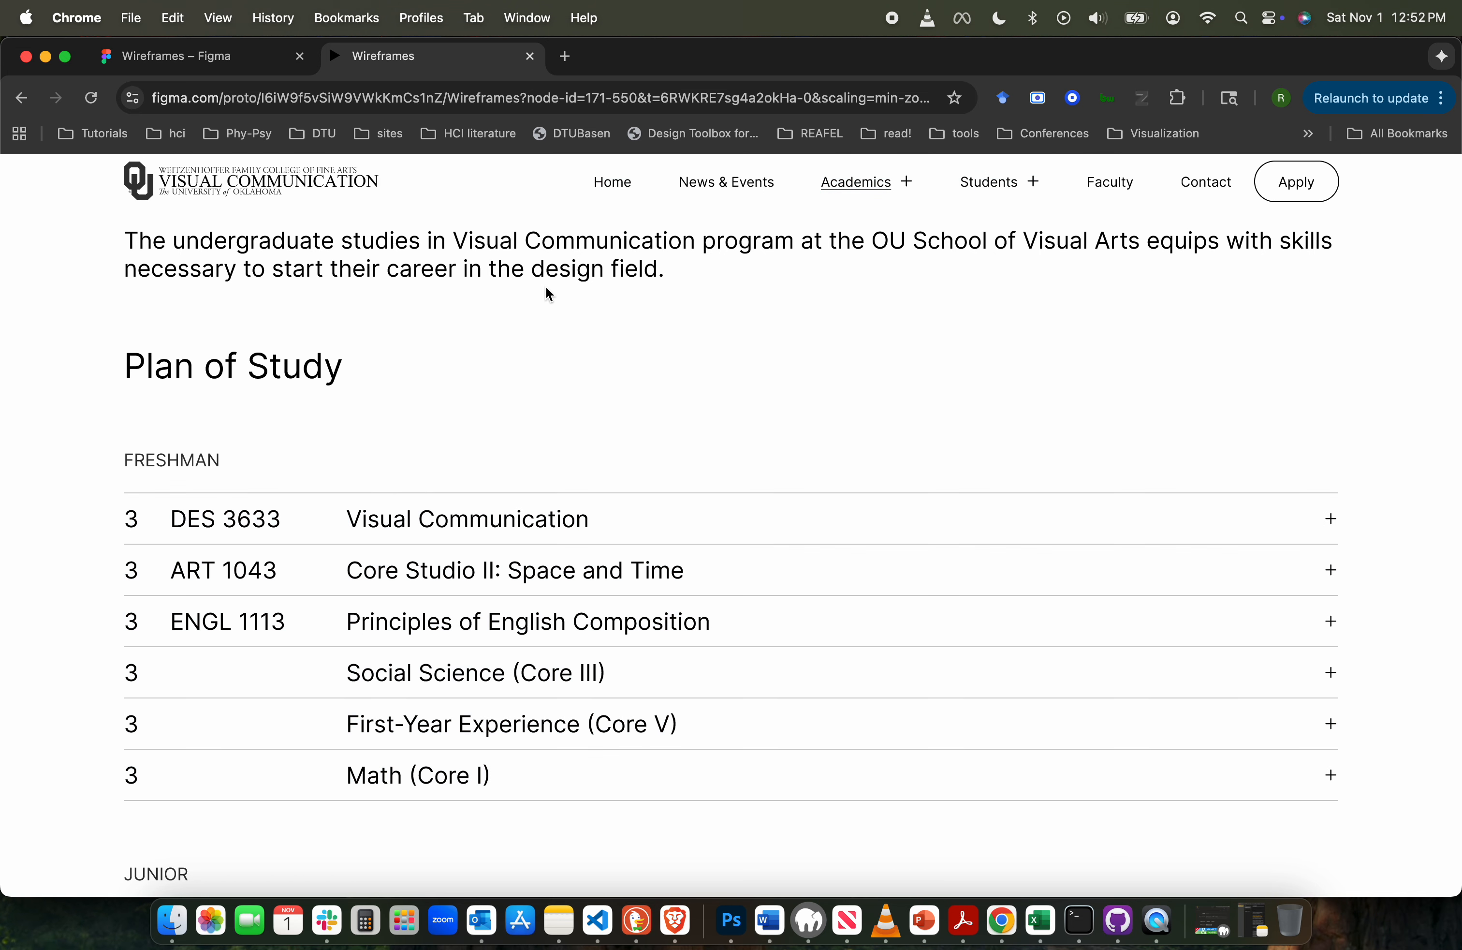
{"action": "scroll", "coordinate": [582, 311], "scroll_direction": "down", "scroll_amount": 2}
{"action": "scroll", "coordinate": [582, 311], "scroll_direction": "up", "scroll_amount": 1}
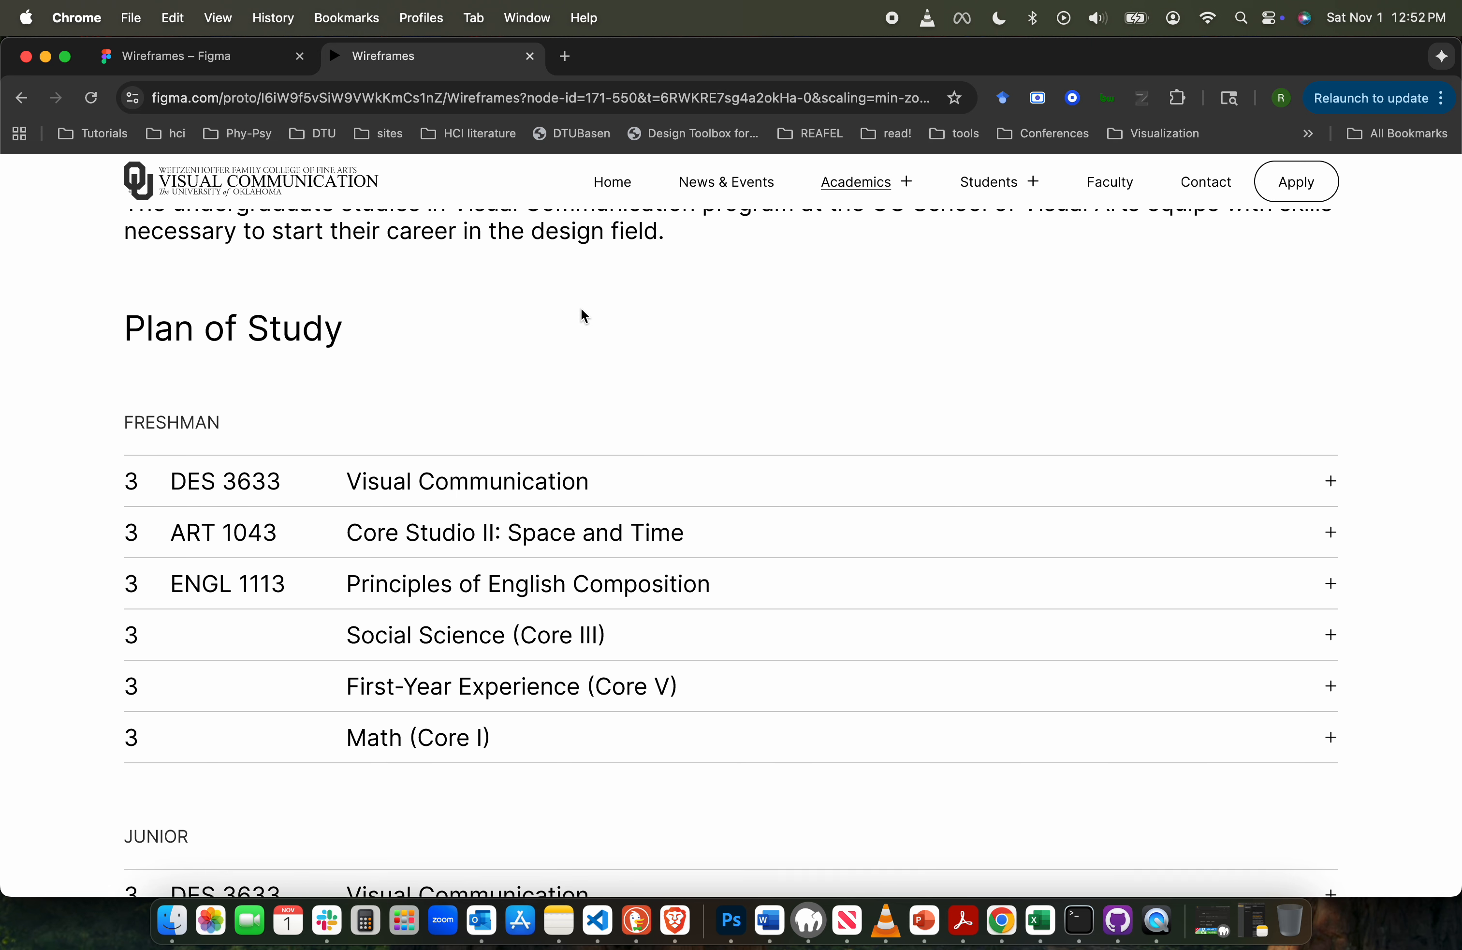
{"action": "scroll", "coordinate": [582, 311], "scroll_direction": "down", "scroll_amount": 1}
{"action": "scroll", "coordinate": [581, 309], "scroll_direction": "up", "scroll_amount": 5}
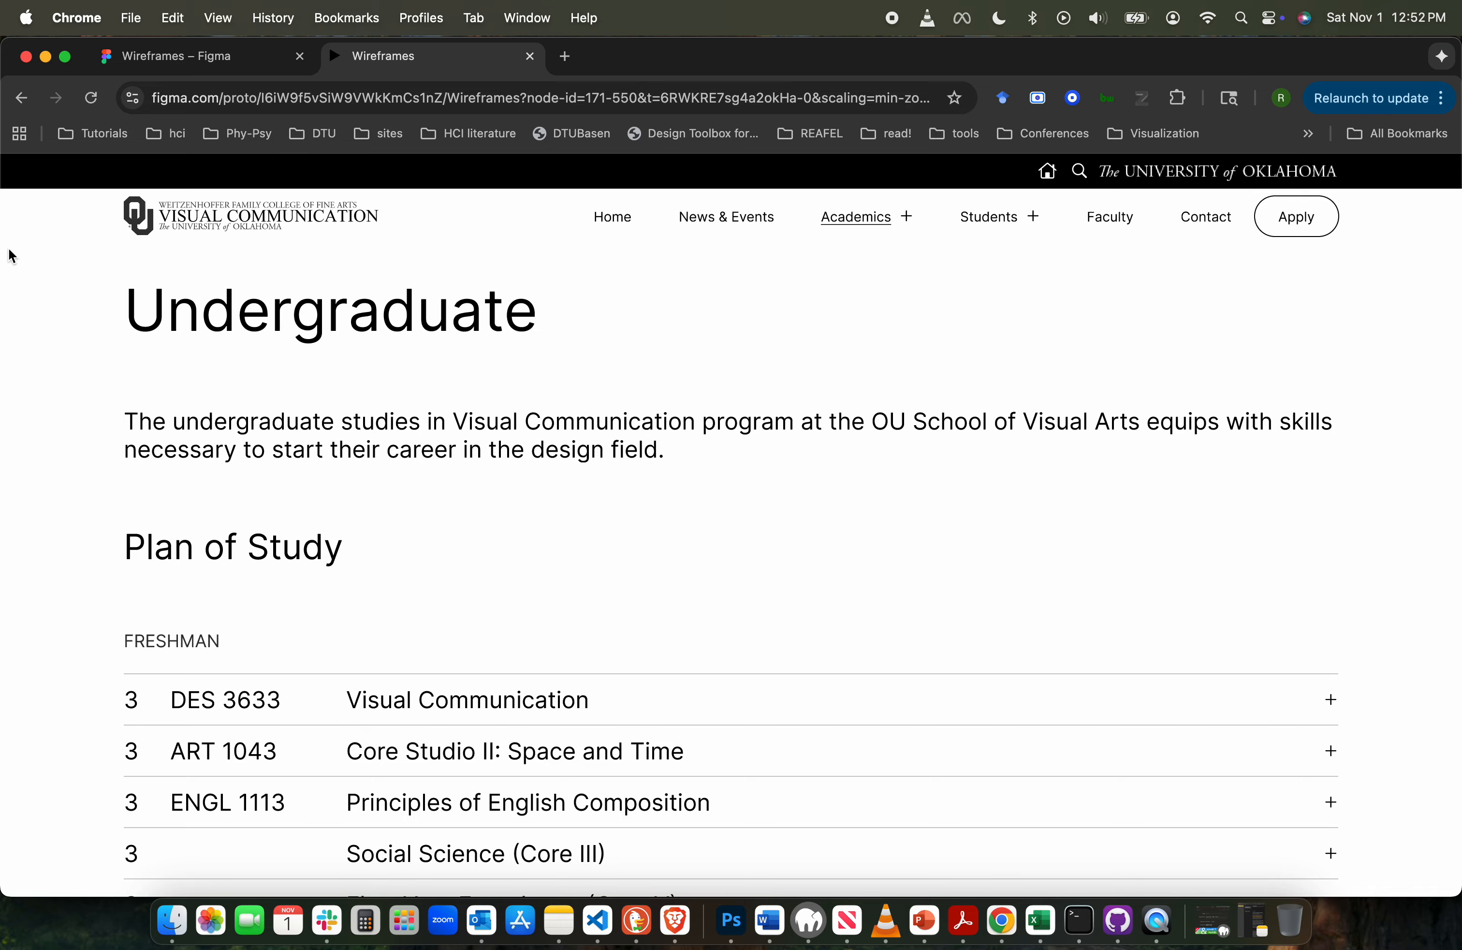
{"action": "left_click", "coordinate": [760, 354]}
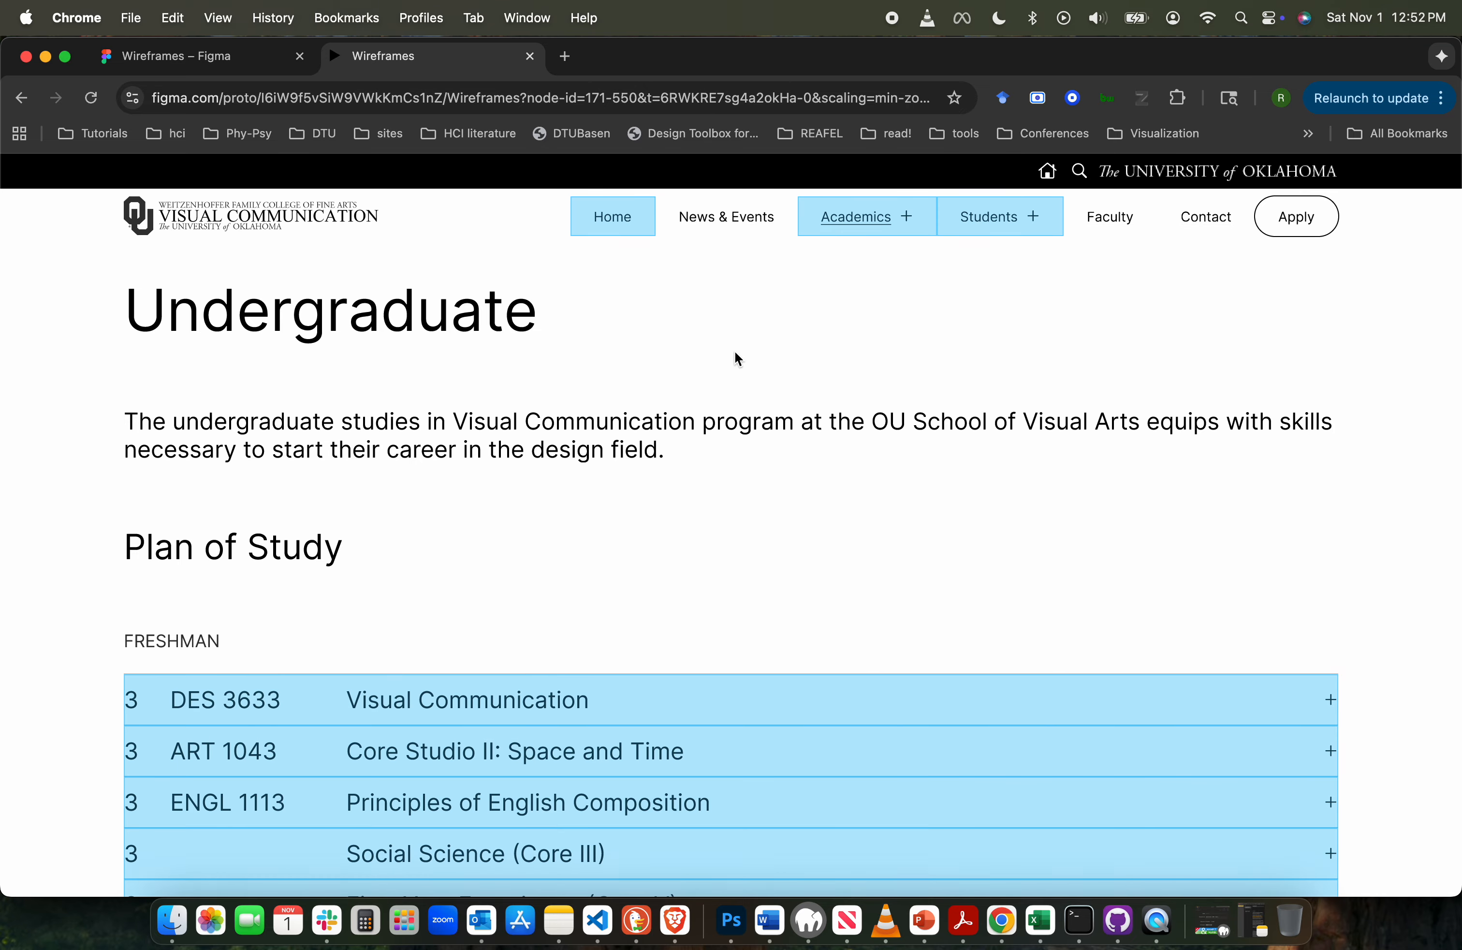
{"action": "left_click", "coordinate": [210, 64]}
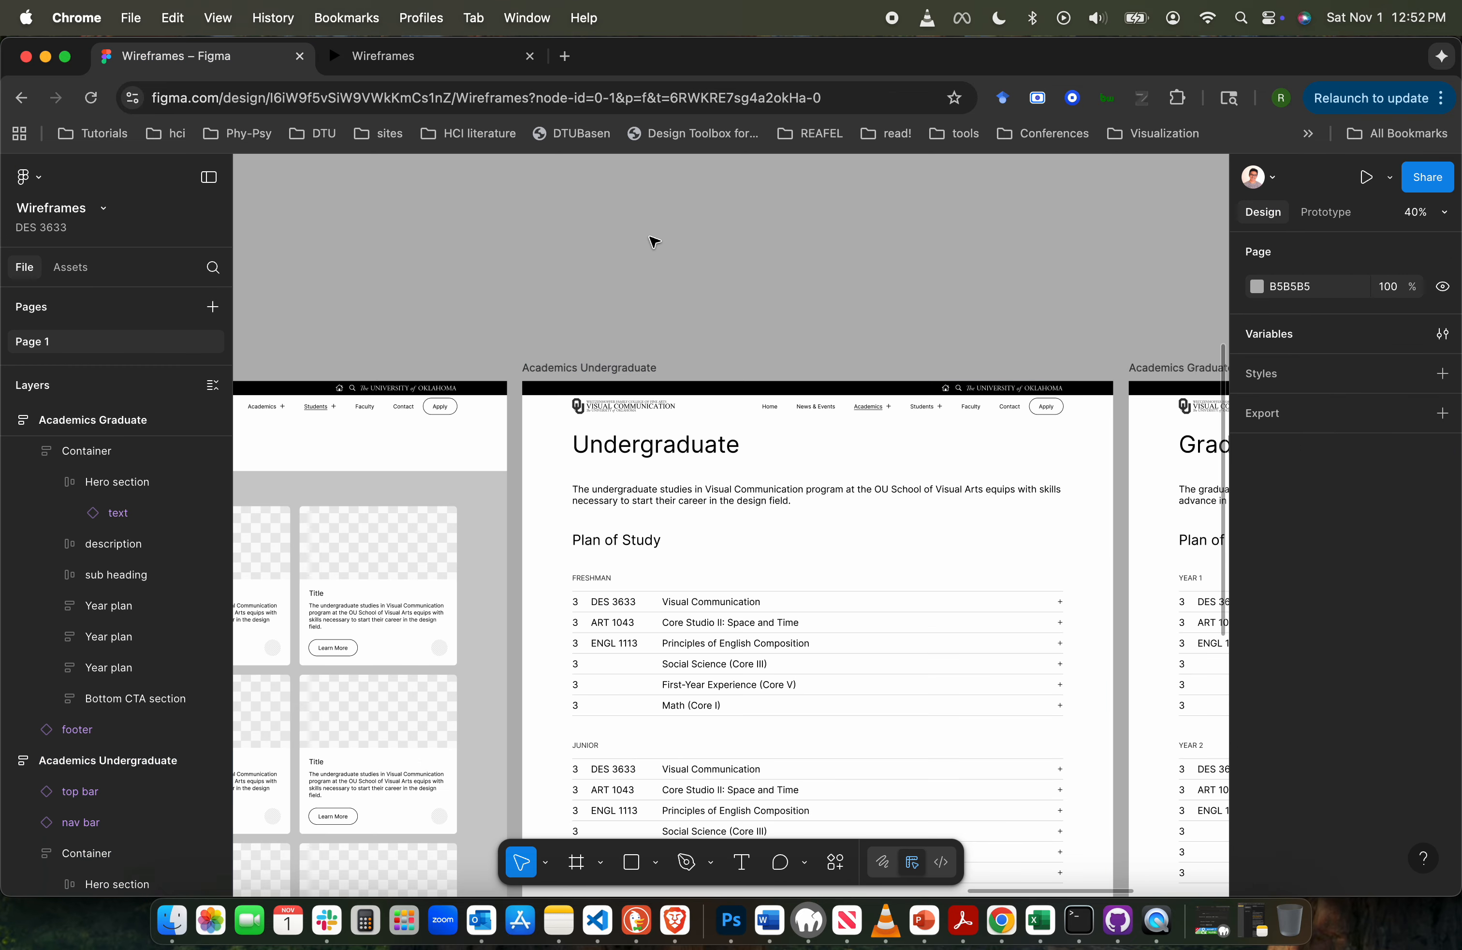
- Add a stroke of weight 1 to only the bottom edge of the main nav bar component under ORGANISM
{"action": "scroll", "coordinate": [536, 278], "scroll_direction": "left", "scroll_amount": 18}
{"action": "scroll", "coordinate": [536, 278], "scroll_direction": "down", "scroll_amount": 5}
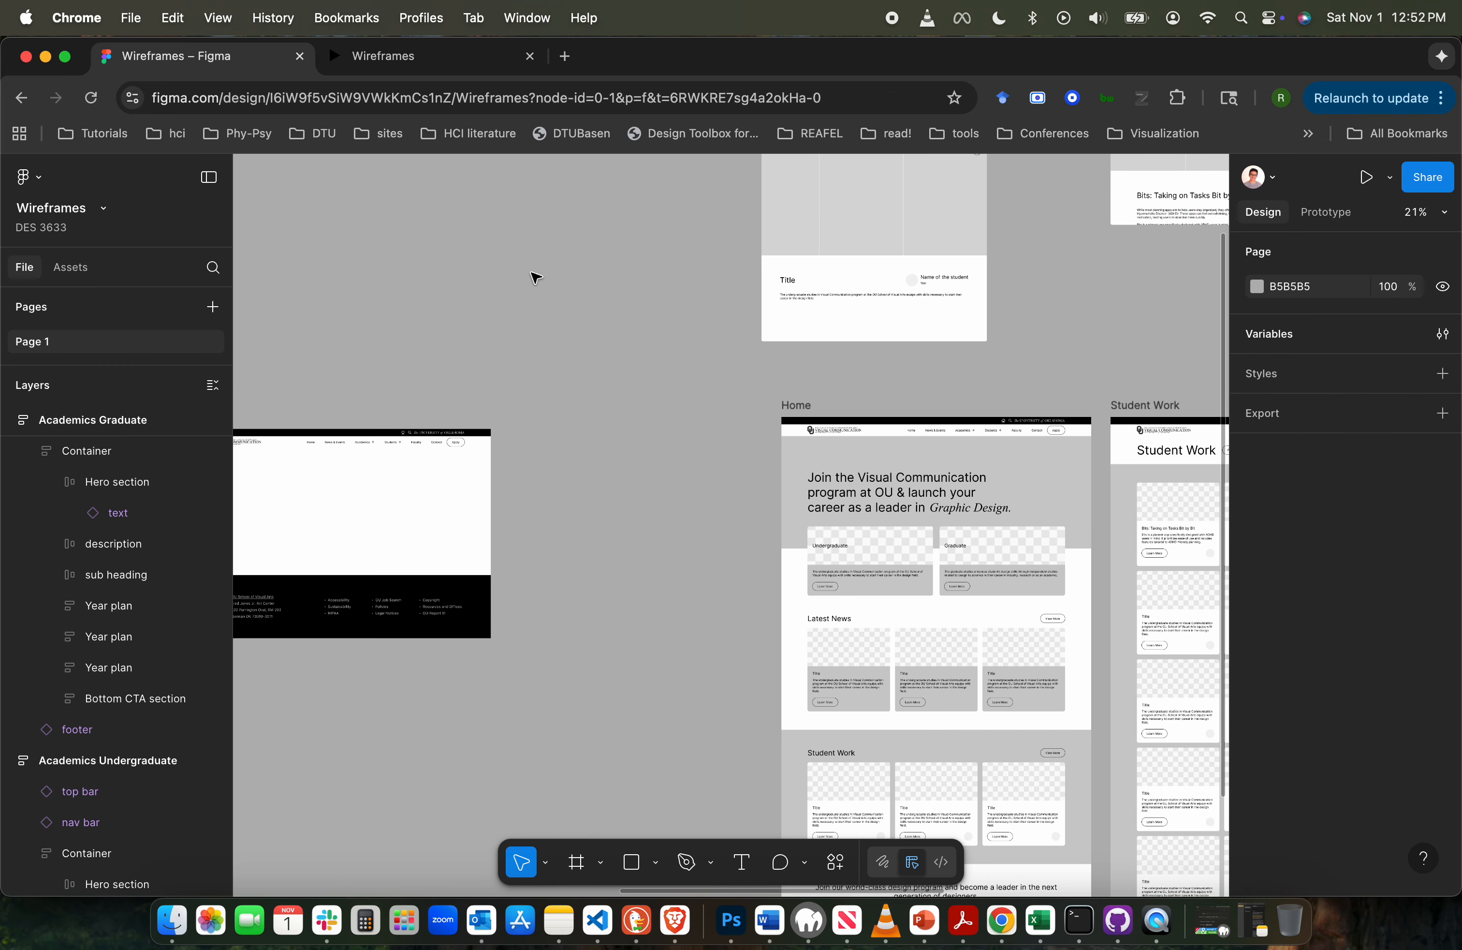
{"action": "scroll", "coordinate": [537, 278], "scroll_direction": "left", "scroll_amount": 9}
{"action": "scroll", "coordinate": [537, 279], "scroll_direction": "left", "scroll_amount": 3}
{"action": "scroll", "coordinate": [536, 278], "scroll_direction": "up", "scroll_amount": 10}
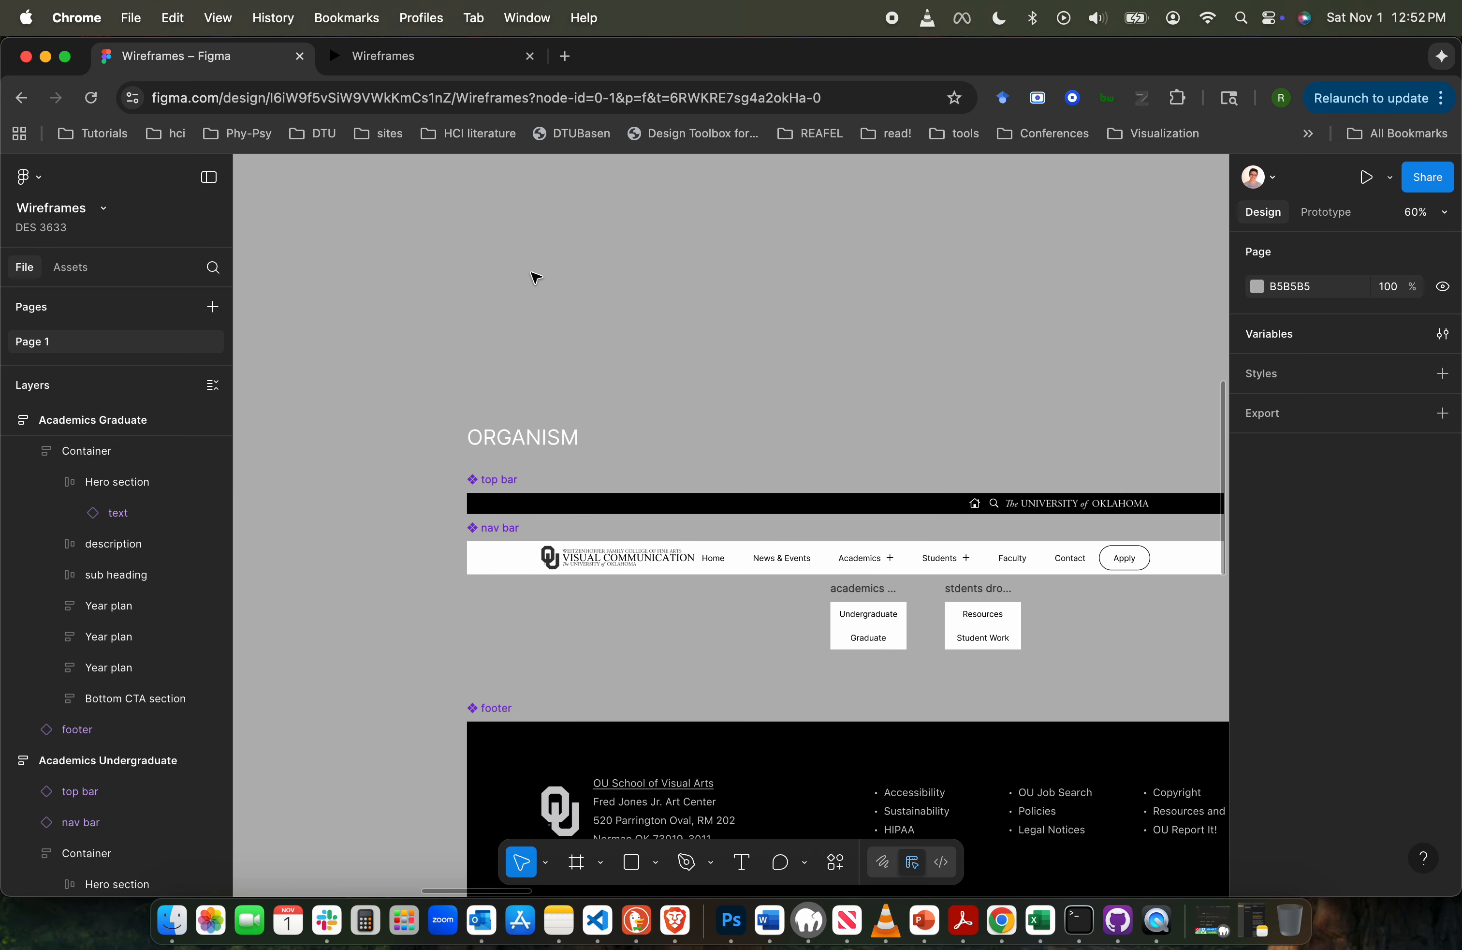
{"action": "left_click", "coordinate": [441, 526]}
{"action": "scroll", "coordinate": [441, 524], "scroll_direction": "right", "scroll_amount": 5}
{"action": "scroll", "coordinate": [441, 524], "scroll_direction": "down", "scroll_amount": 3}
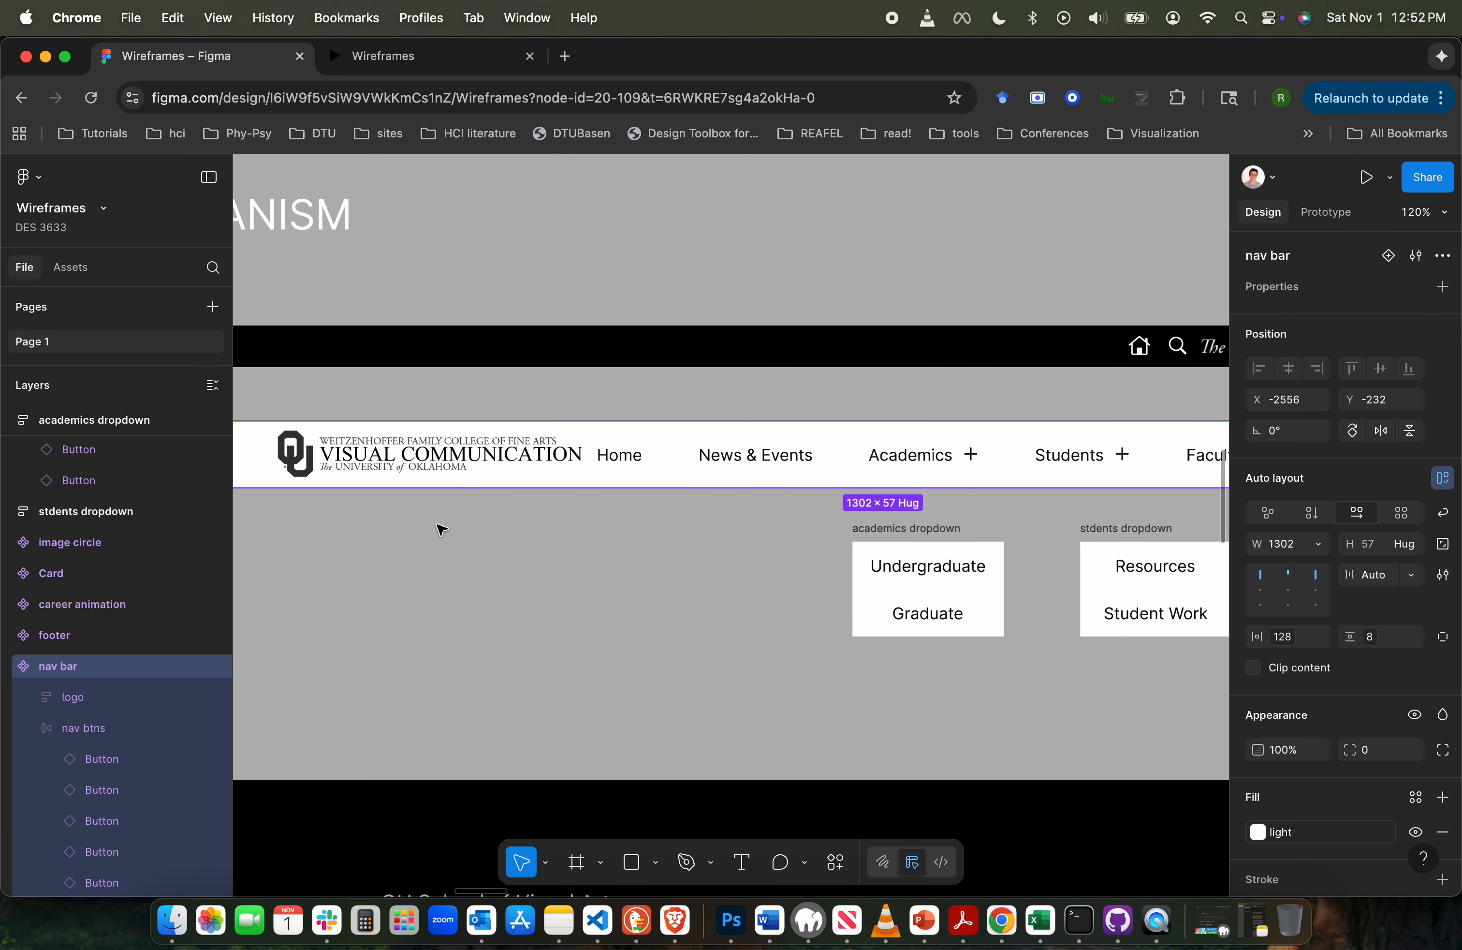
{"action": "scroll", "coordinate": [1330, 710], "scroll_direction": "down", "scroll_amount": 5}
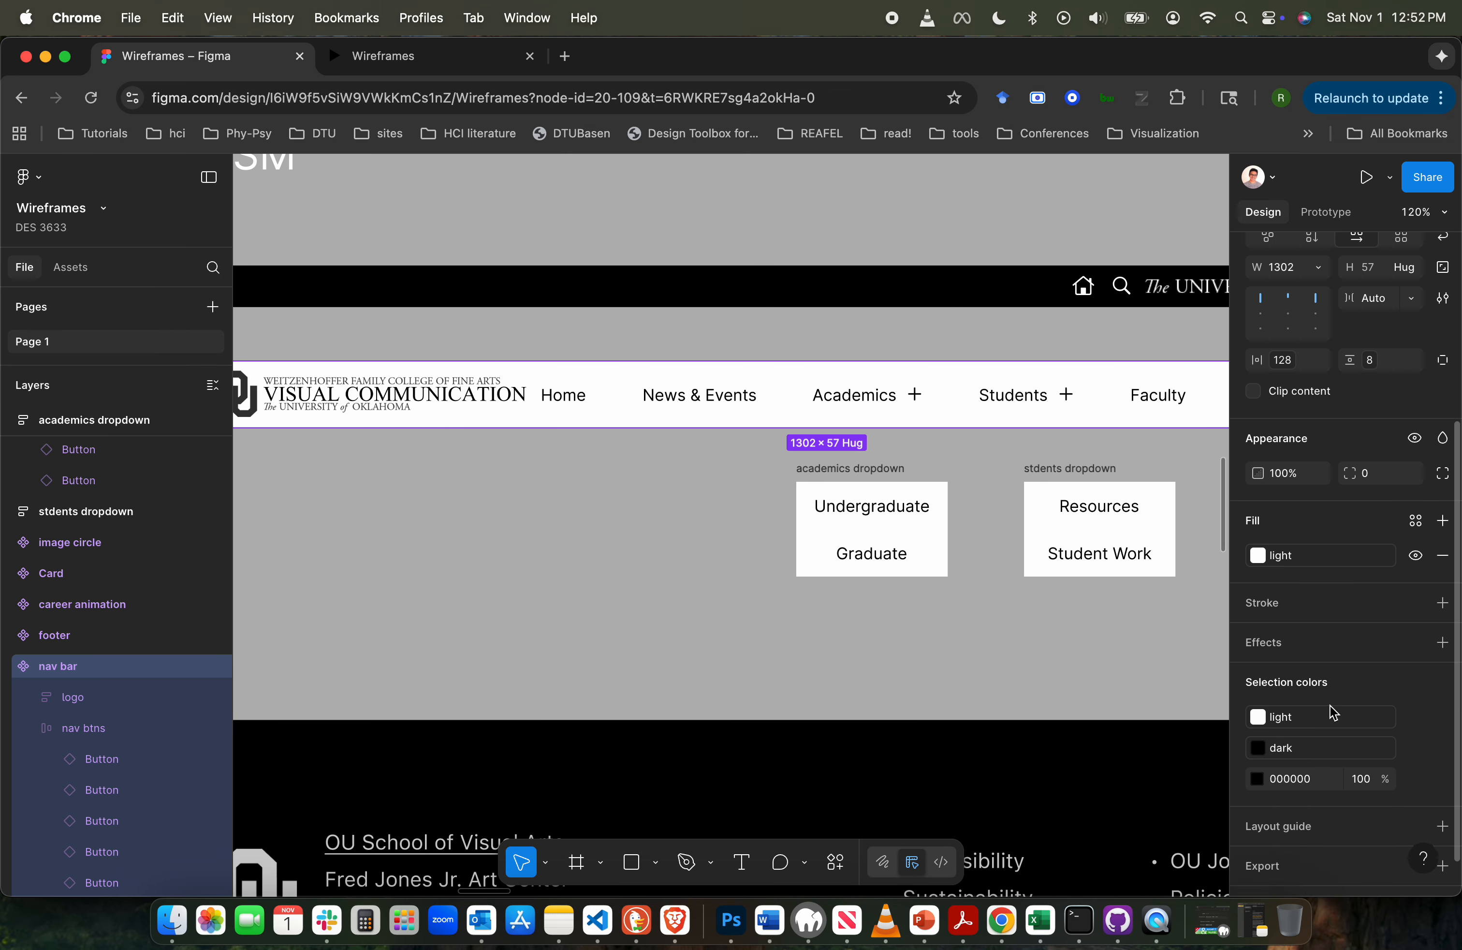
{"action": "left_click", "coordinate": [1443, 600]}
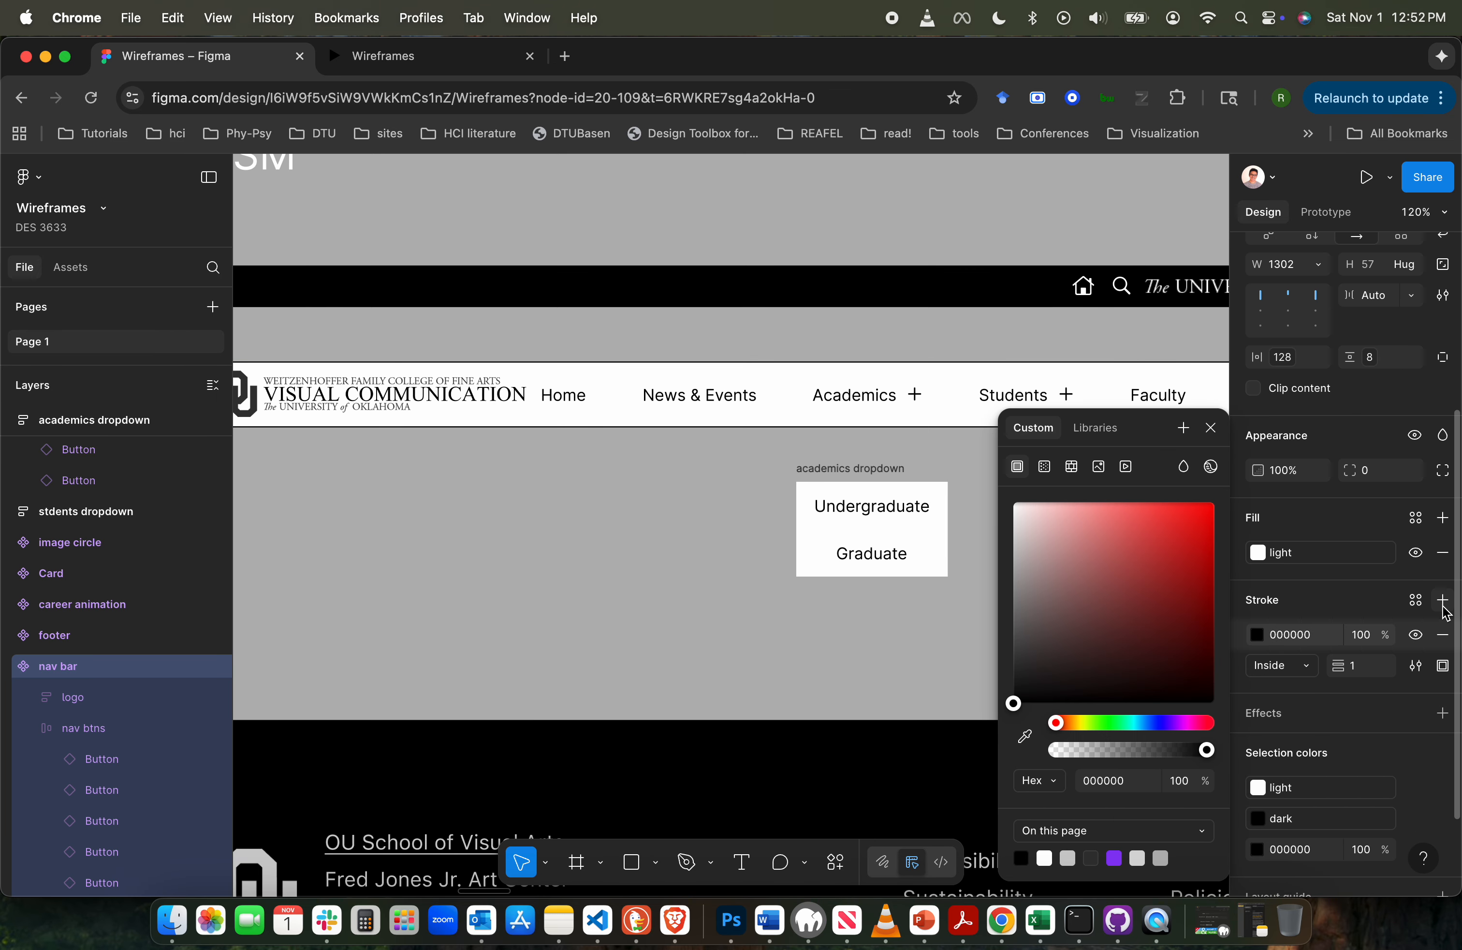
{"action": "left_click", "coordinate": [1442, 666]}
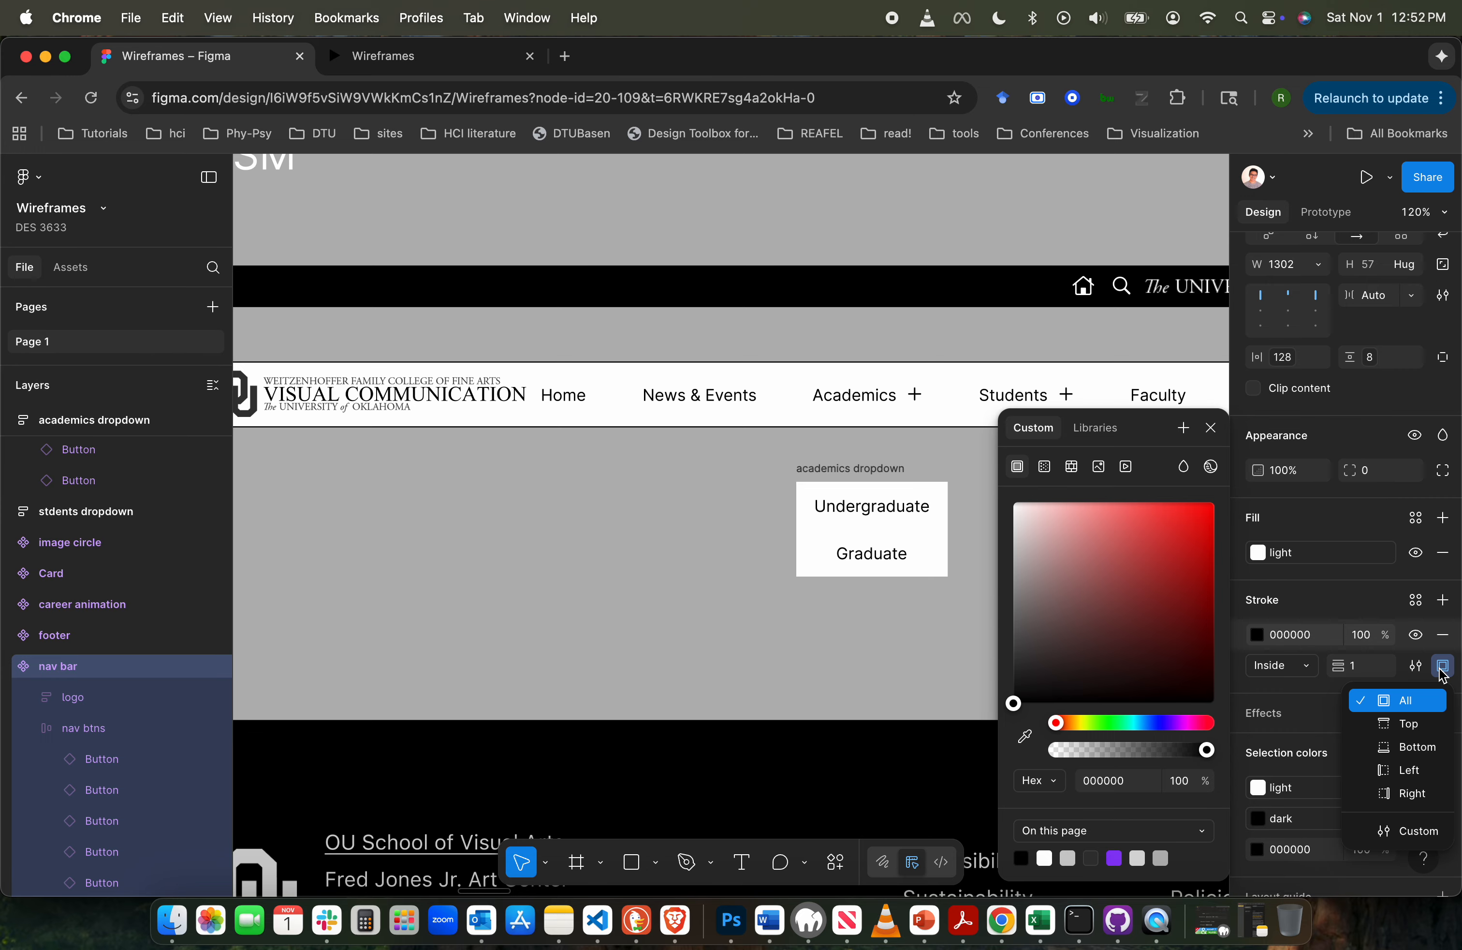
{"action": "left_click", "coordinate": [1413, 750]}
- Apply the light gray library color to the nav bar's bottom stroke
{"action": "left_click", "coordinate": [1095, 427]}
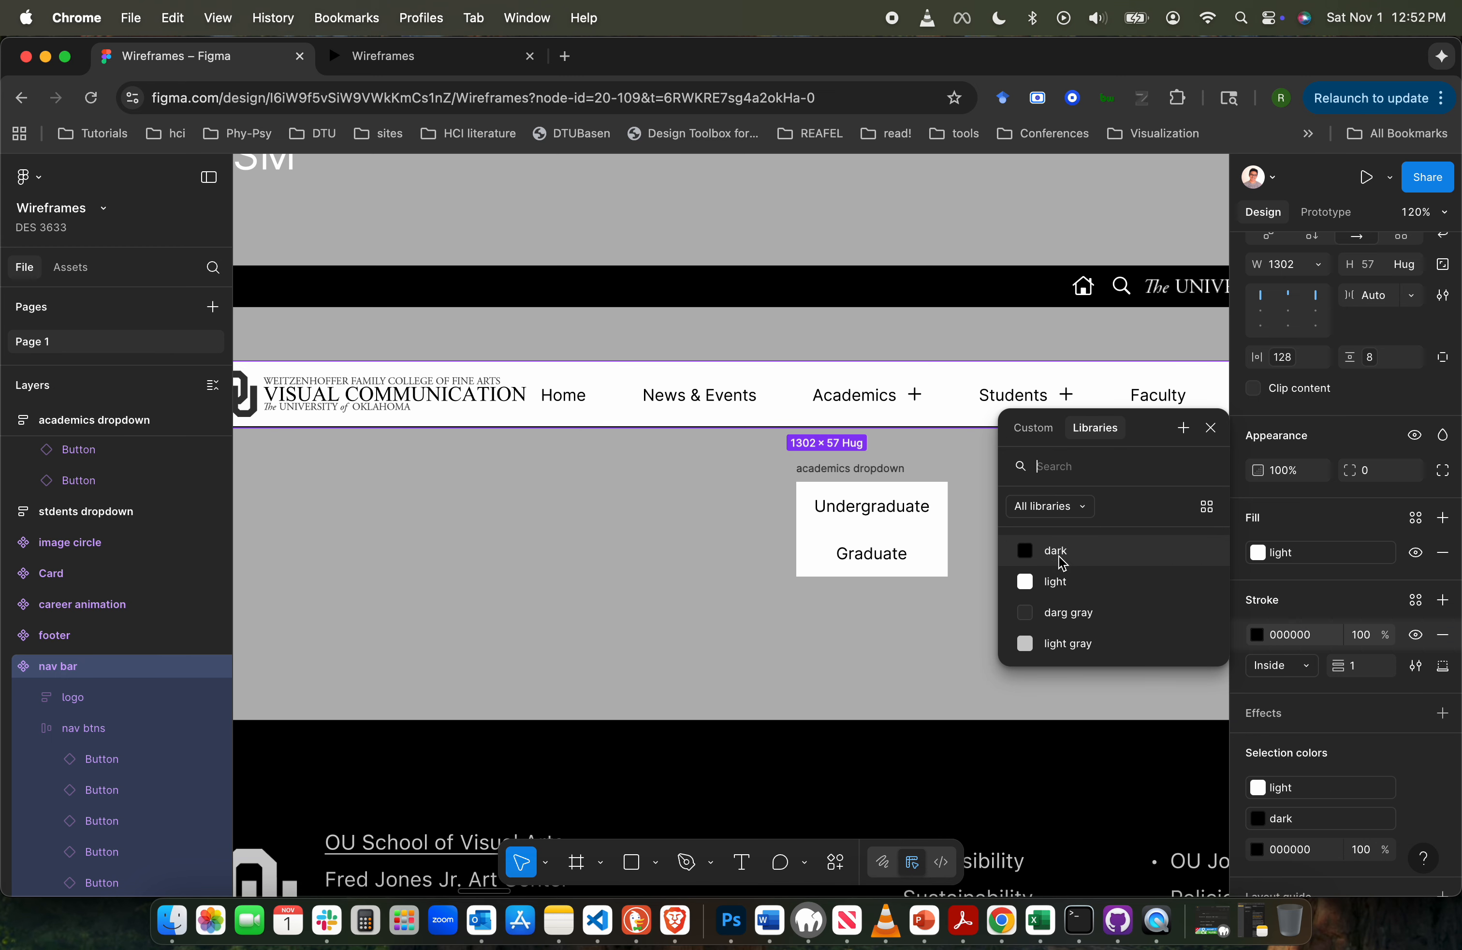
{"action": "left_click", "coordinate": [1070, 649]}
{"action": "key", "text": "Escape"}
{"action": "left_click", "coordinate": [658, 583]}
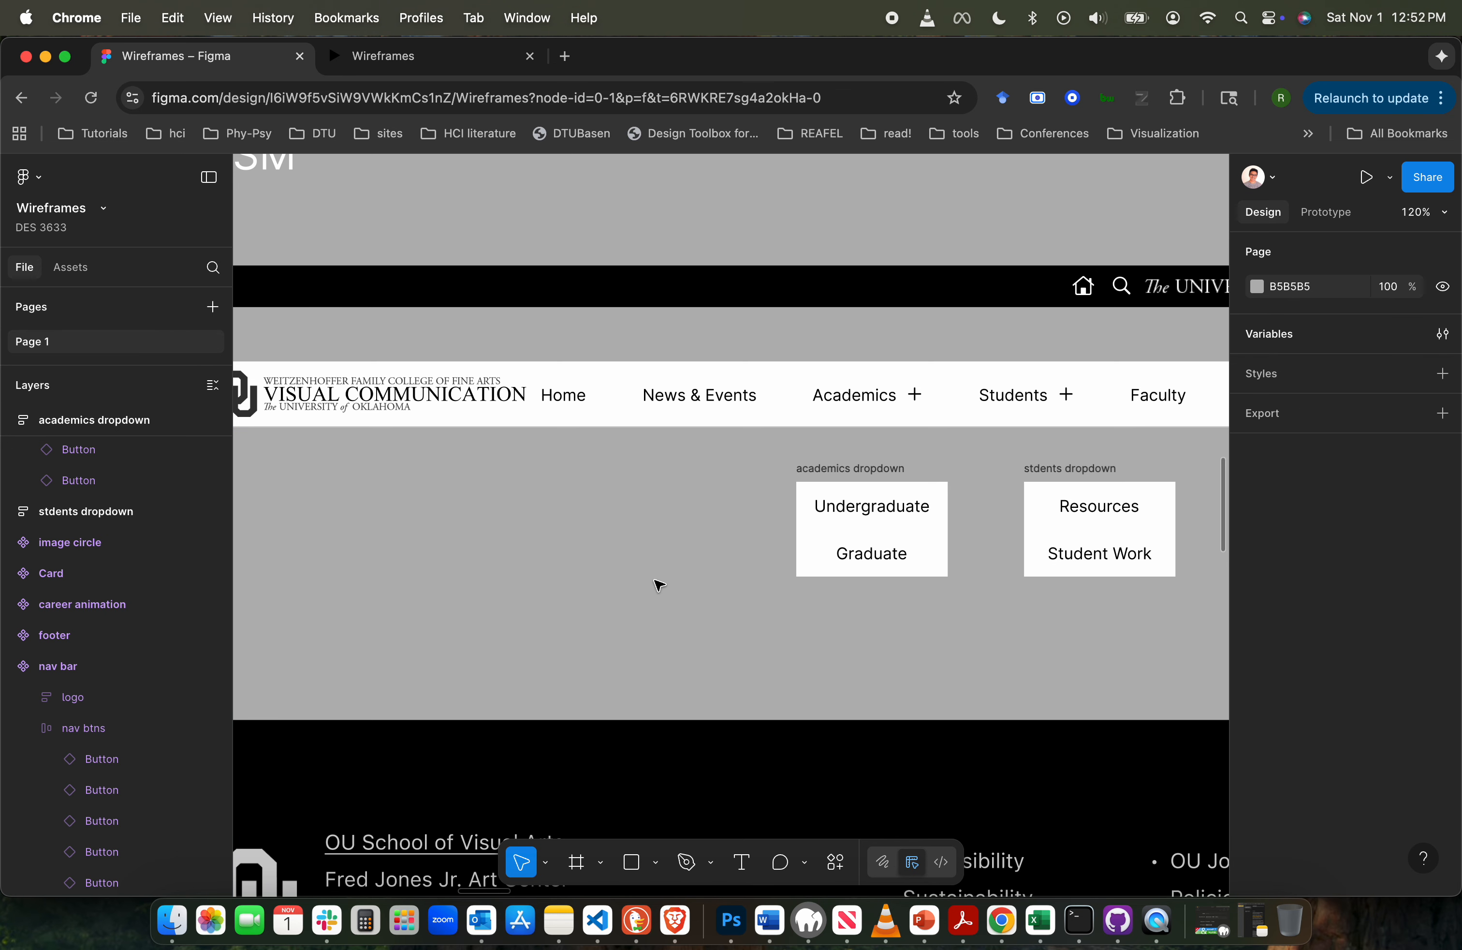
- Check the nav bar's bottom line against the page content while scrolling the previewed Undergraduate page down and back up
{"action": "left_click", "coordinate": [416, 62]}
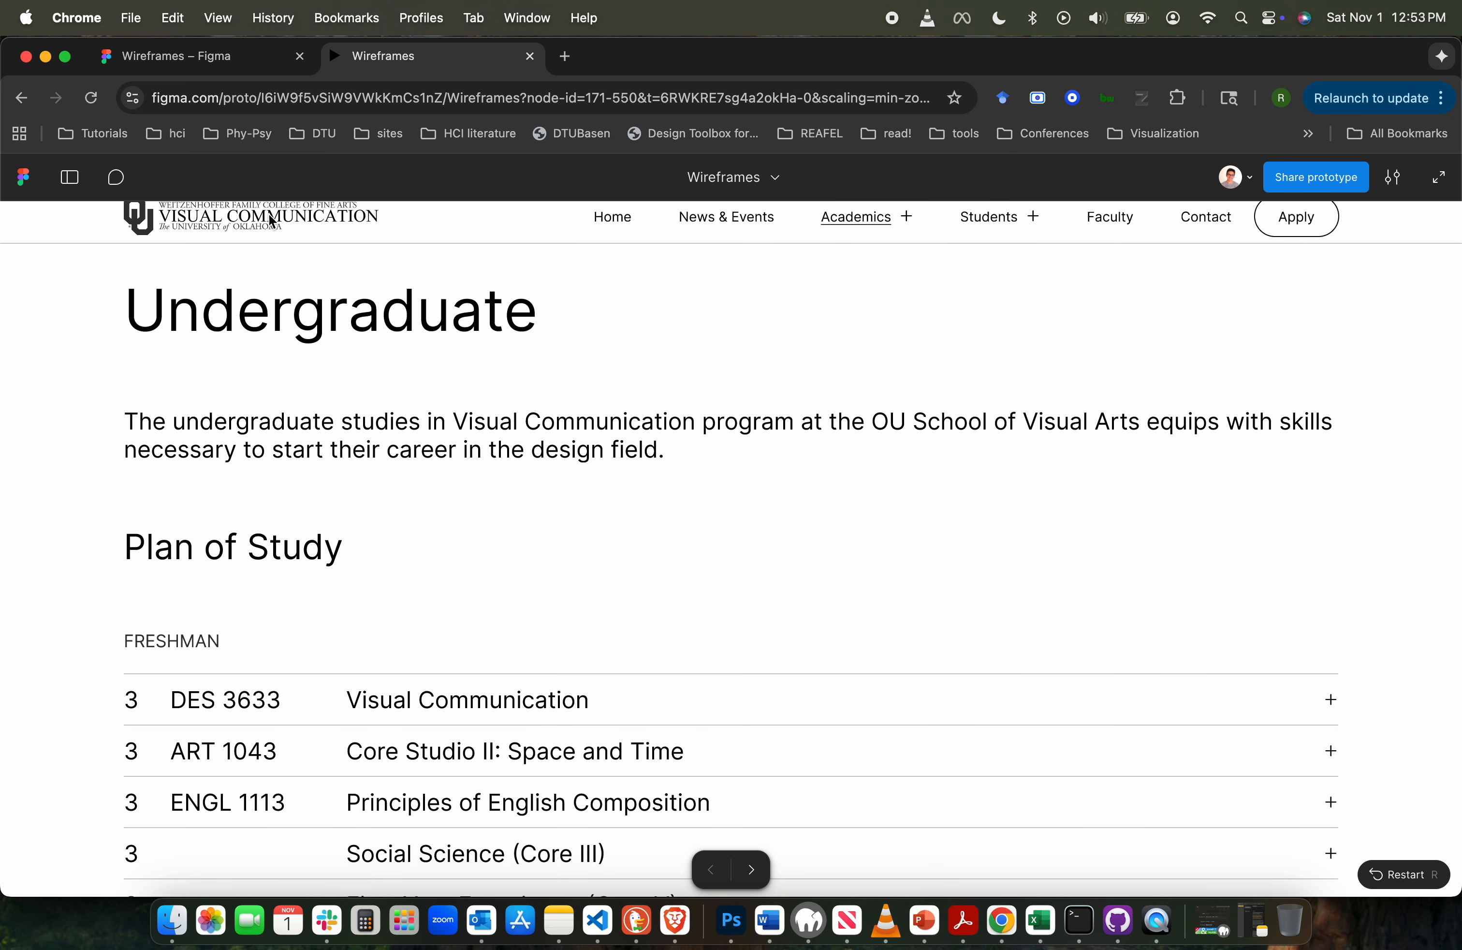
{"action": "left_click", "coordinate": [75, 425]}
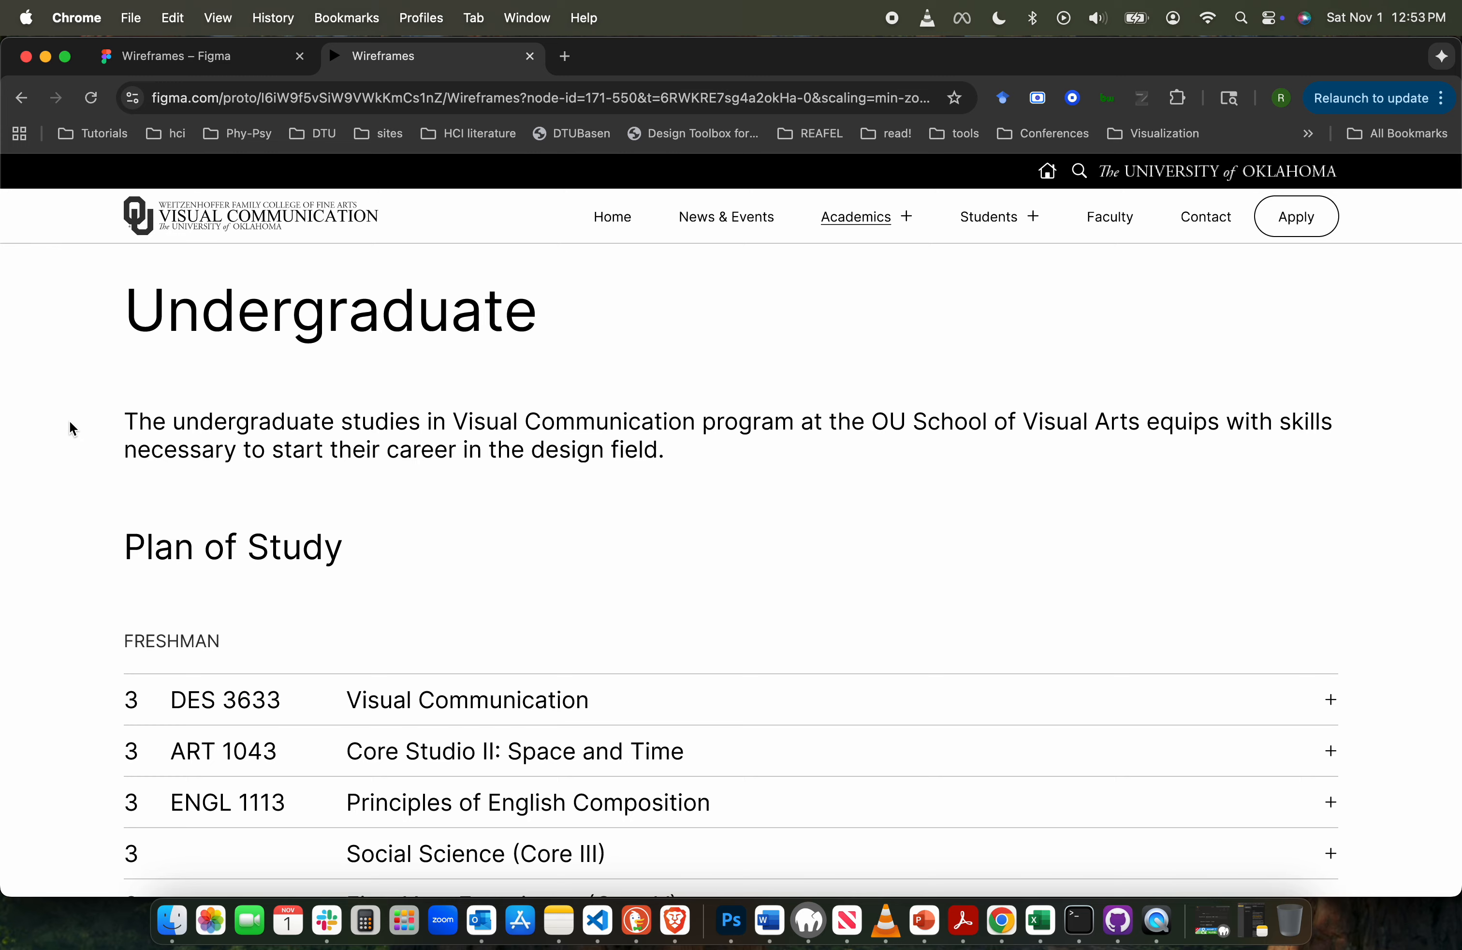
{"action": "scroll", "coordinate": [70, 420], "scroll_direction": "down", "scroll_amount": 5}
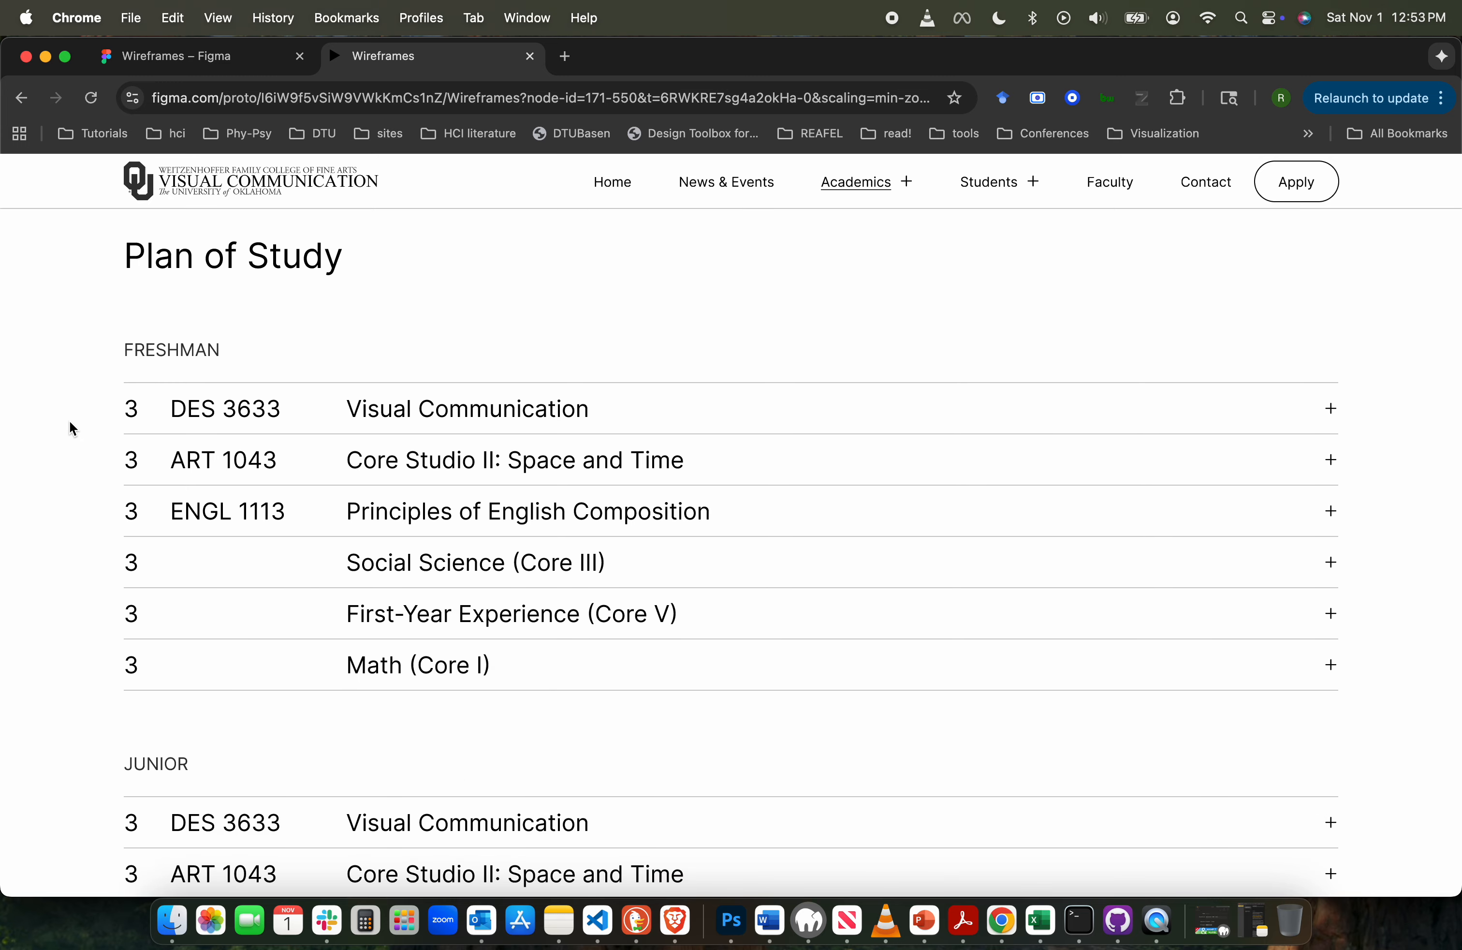
{"action": "scroll", "coordinate": [69, 421], "scroll_direction": "up", "scroll_amount": 2}
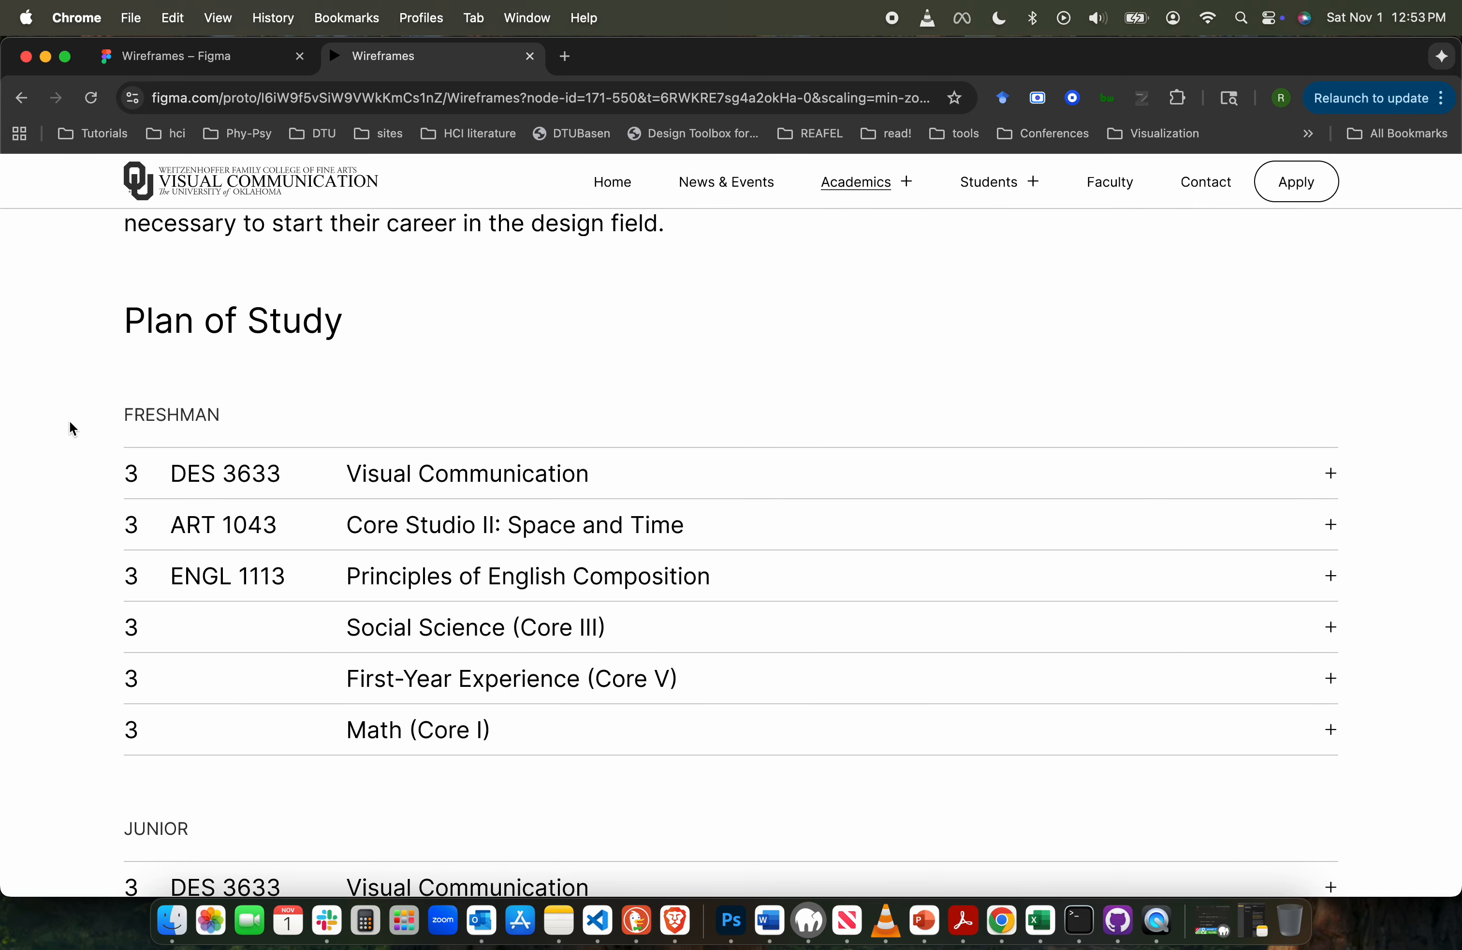
{"action": "scroll", "coordinate": [70, 422], "scroll_direction": "down", "scroll_amount": 2}
{"action": "scroll", "coordinate": [70, 423], "scroll_direction": "down", "scroll_amount": 15}
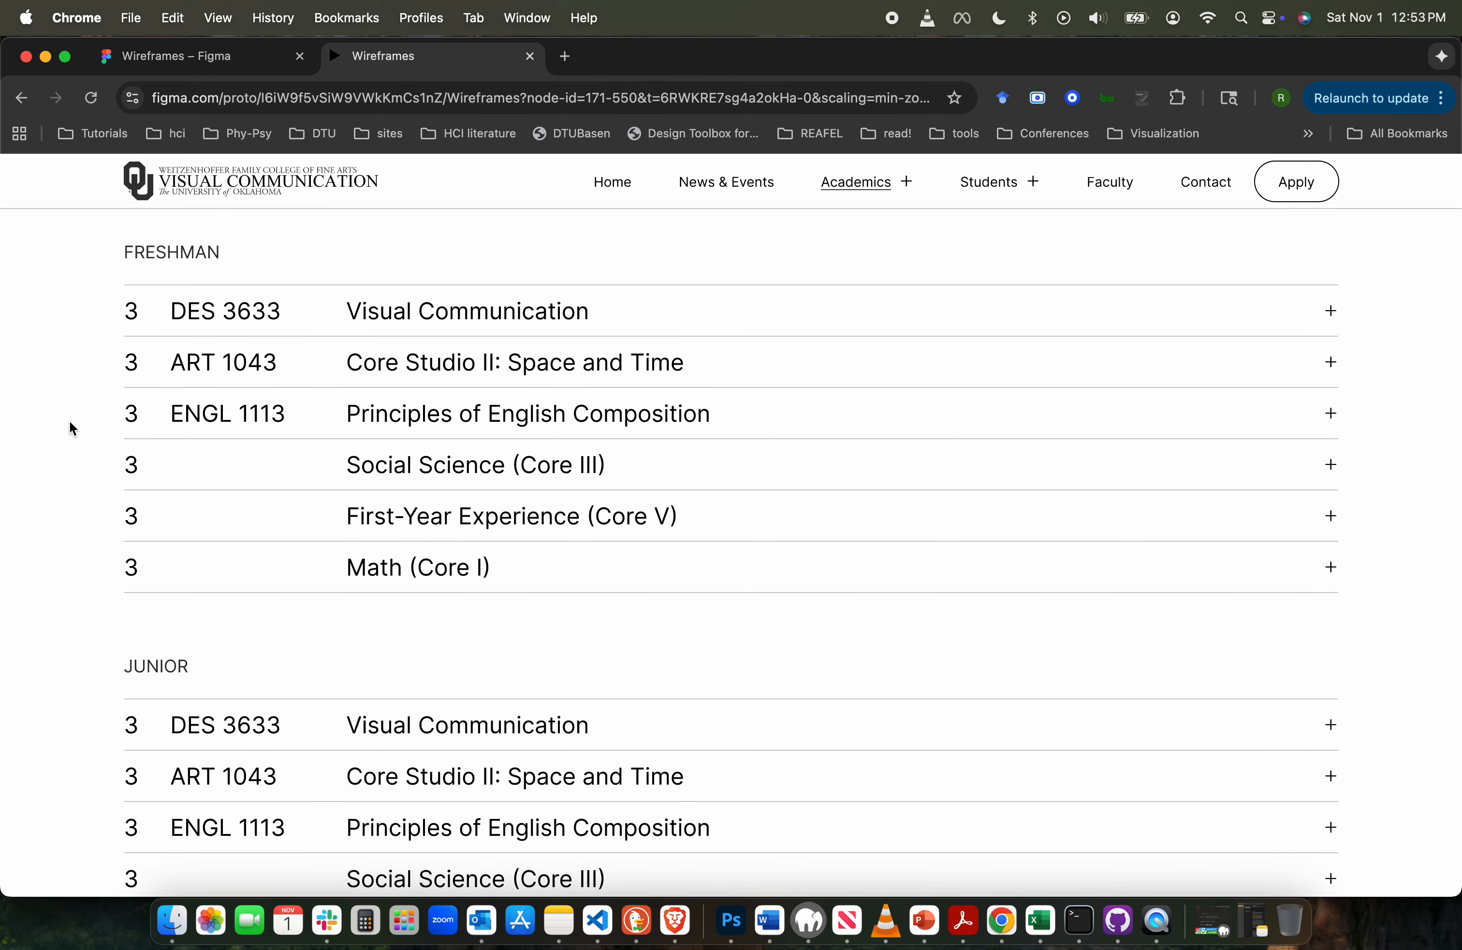
{"action": "scroll", "coordinate": [70, 420], "scroll_direction": "down", "scroll_amount": 2}
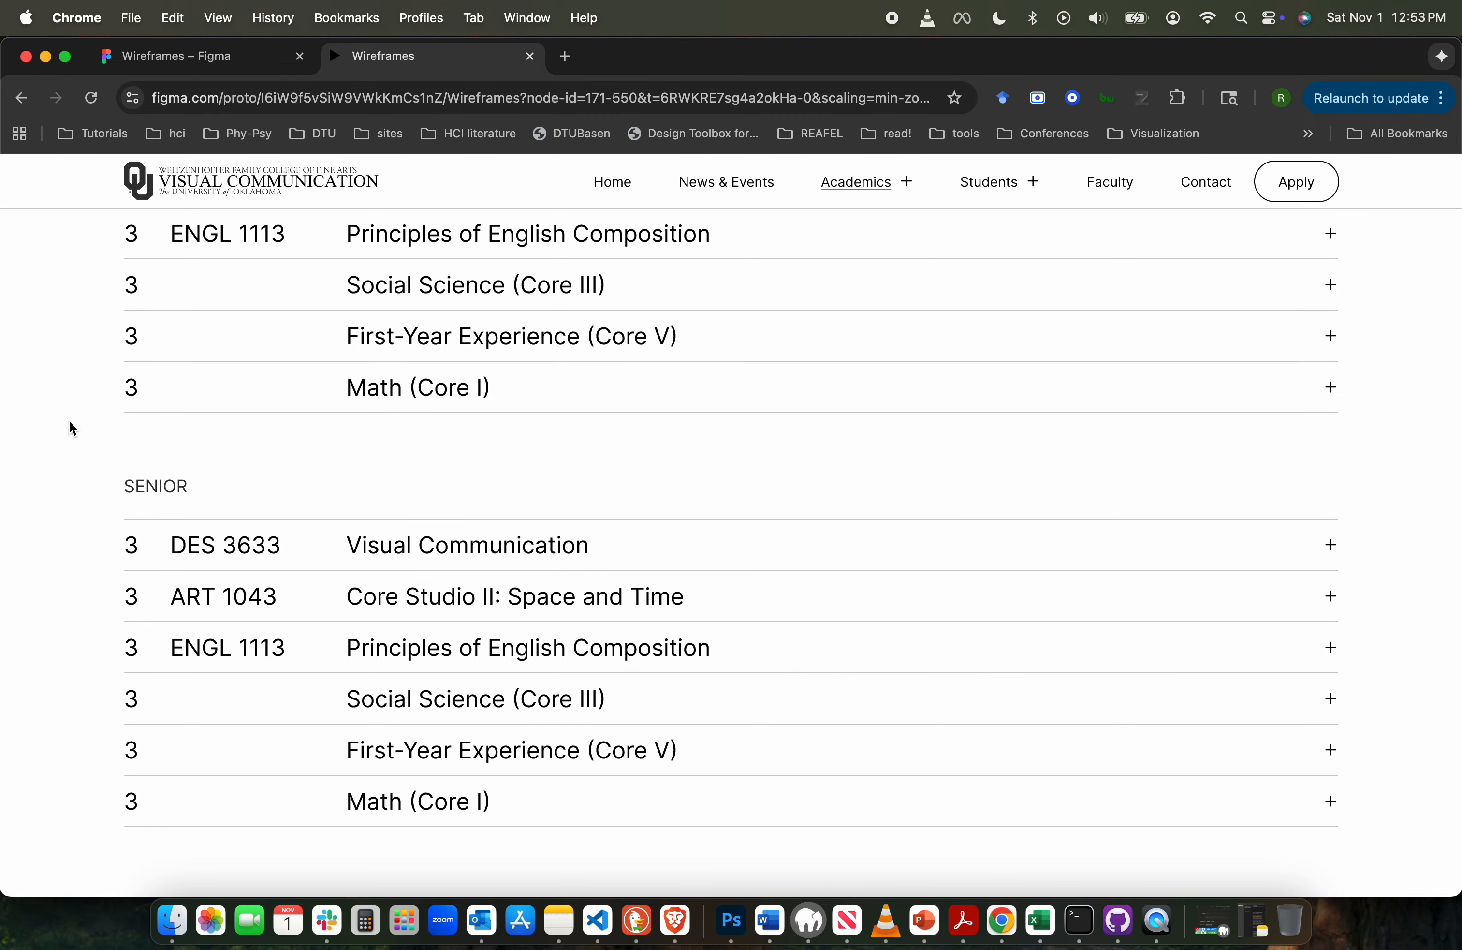
{"action": "scroll", "coordinate": [70, 420], "scroll_direction": "up", "scroll_amount": 17}
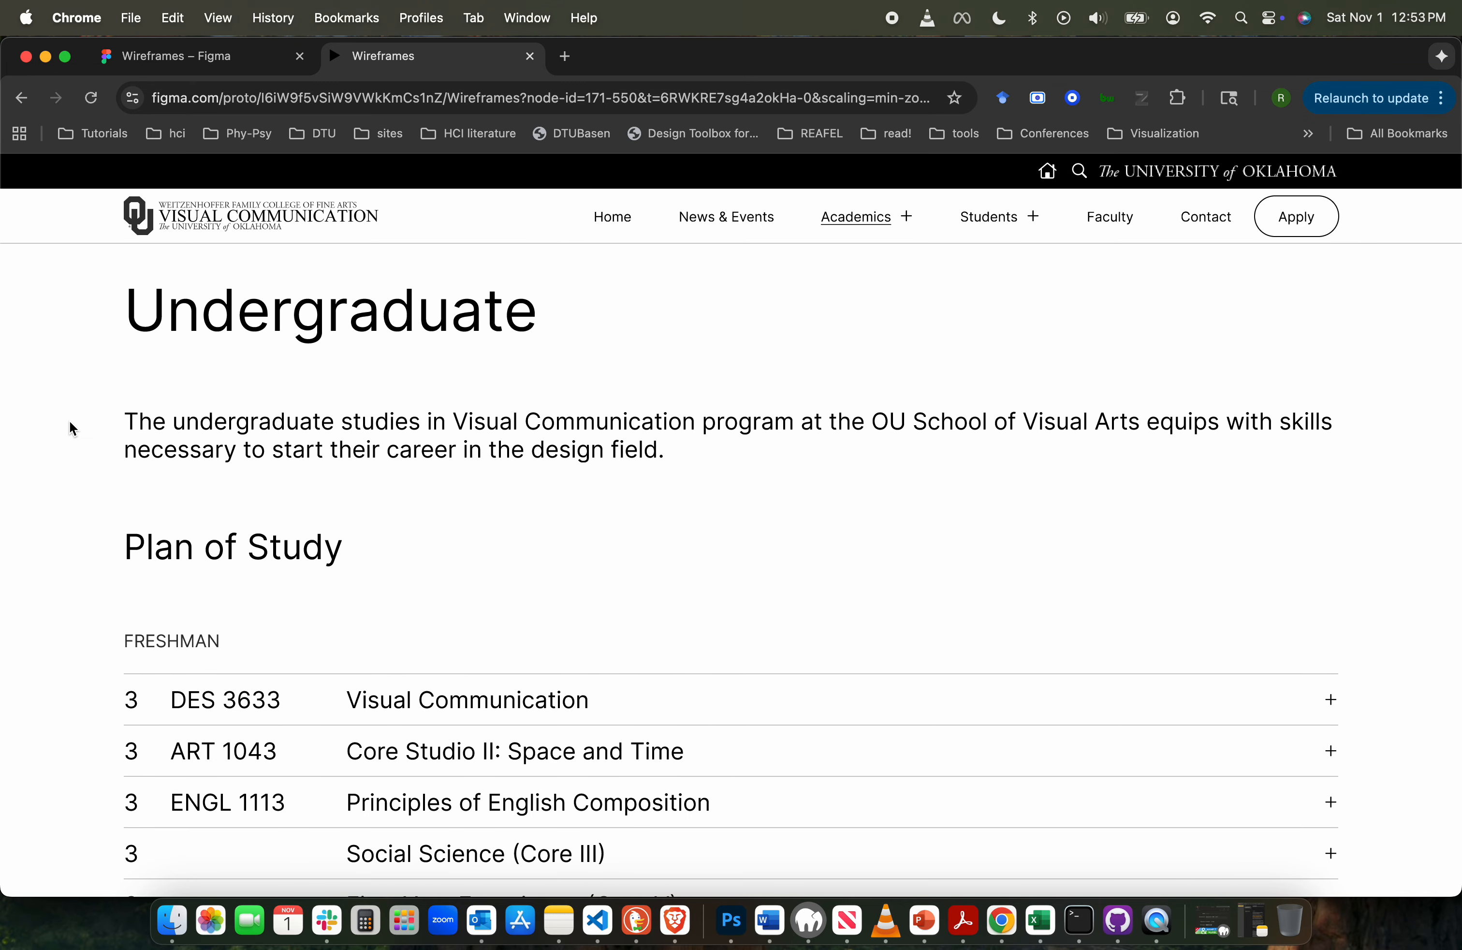
- Return to the design file and add a drop shadow effect to the main nav bar component
{"action": "left_click", "coordinate": [202, 67]}
{"action": "scroll", "coordinate": [570, 396], "scroll_direction": "left", "scroll_amount": 5}
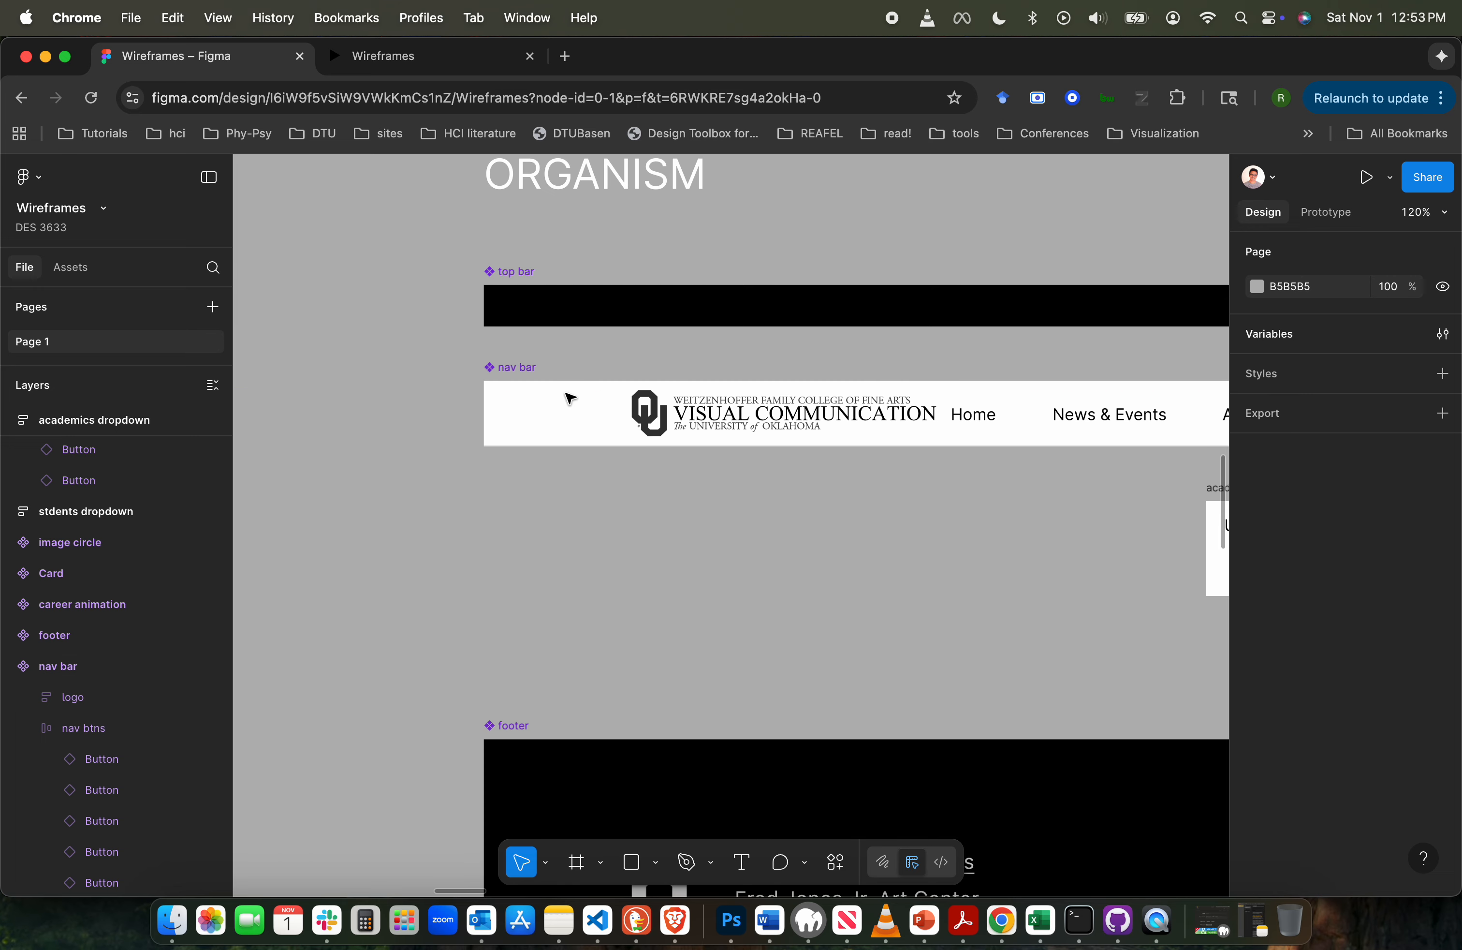
{"action": "scroll", "coordinate": [570, 398], "scroll_direction": "down", "scroll_amount": 2}
{"action": "left_click", "coordinate": [539, 383]}
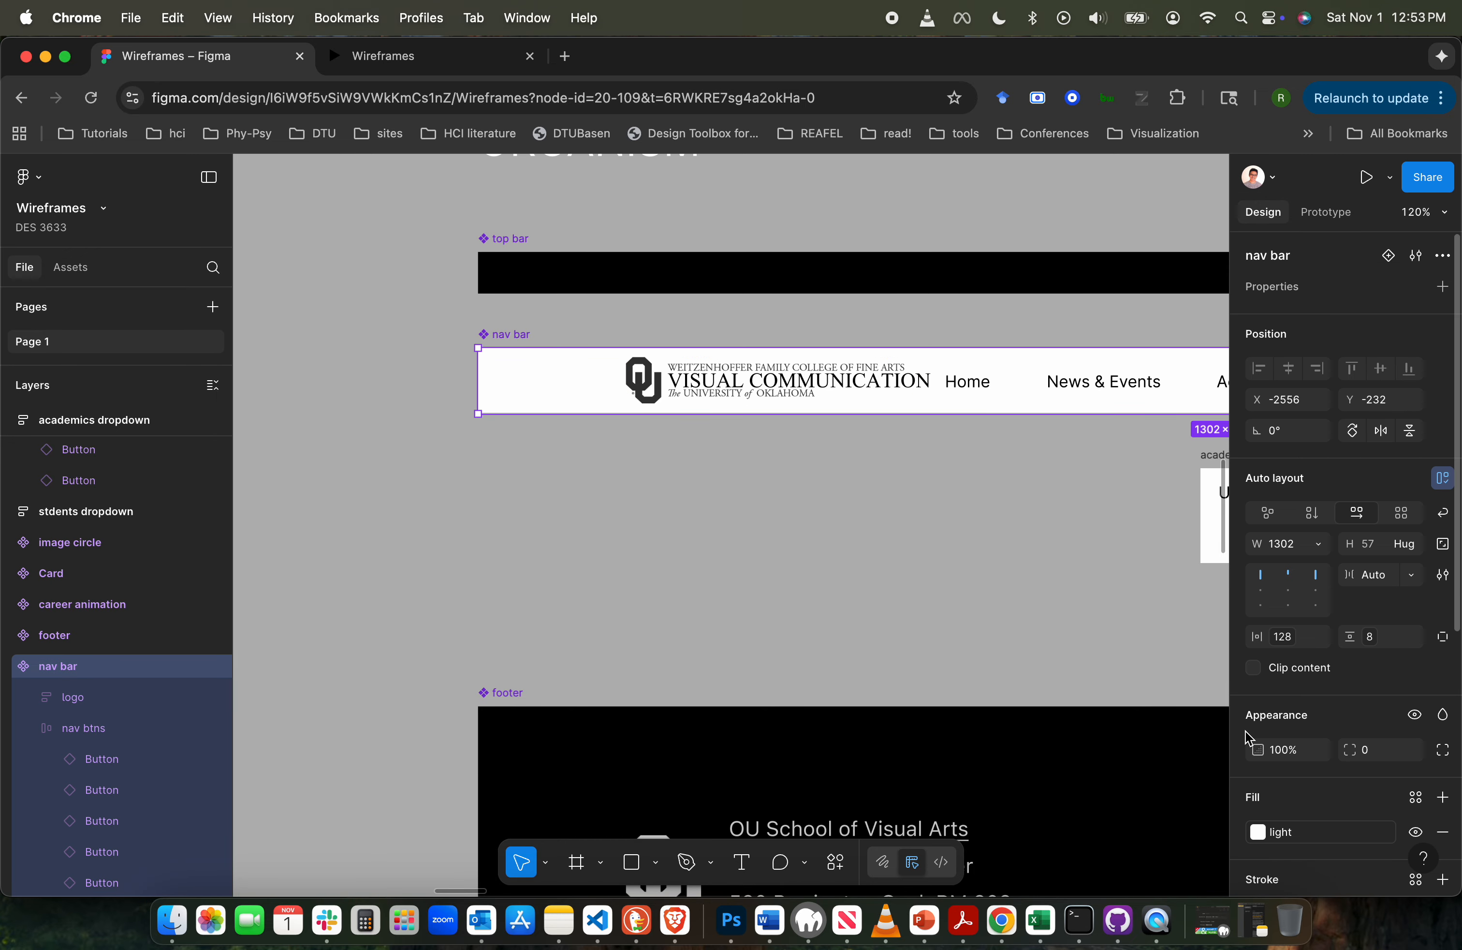
{"action": "scroll", "coordinate": [1245, 737], "scroll_direction": "down", "scroll_amount": 5}
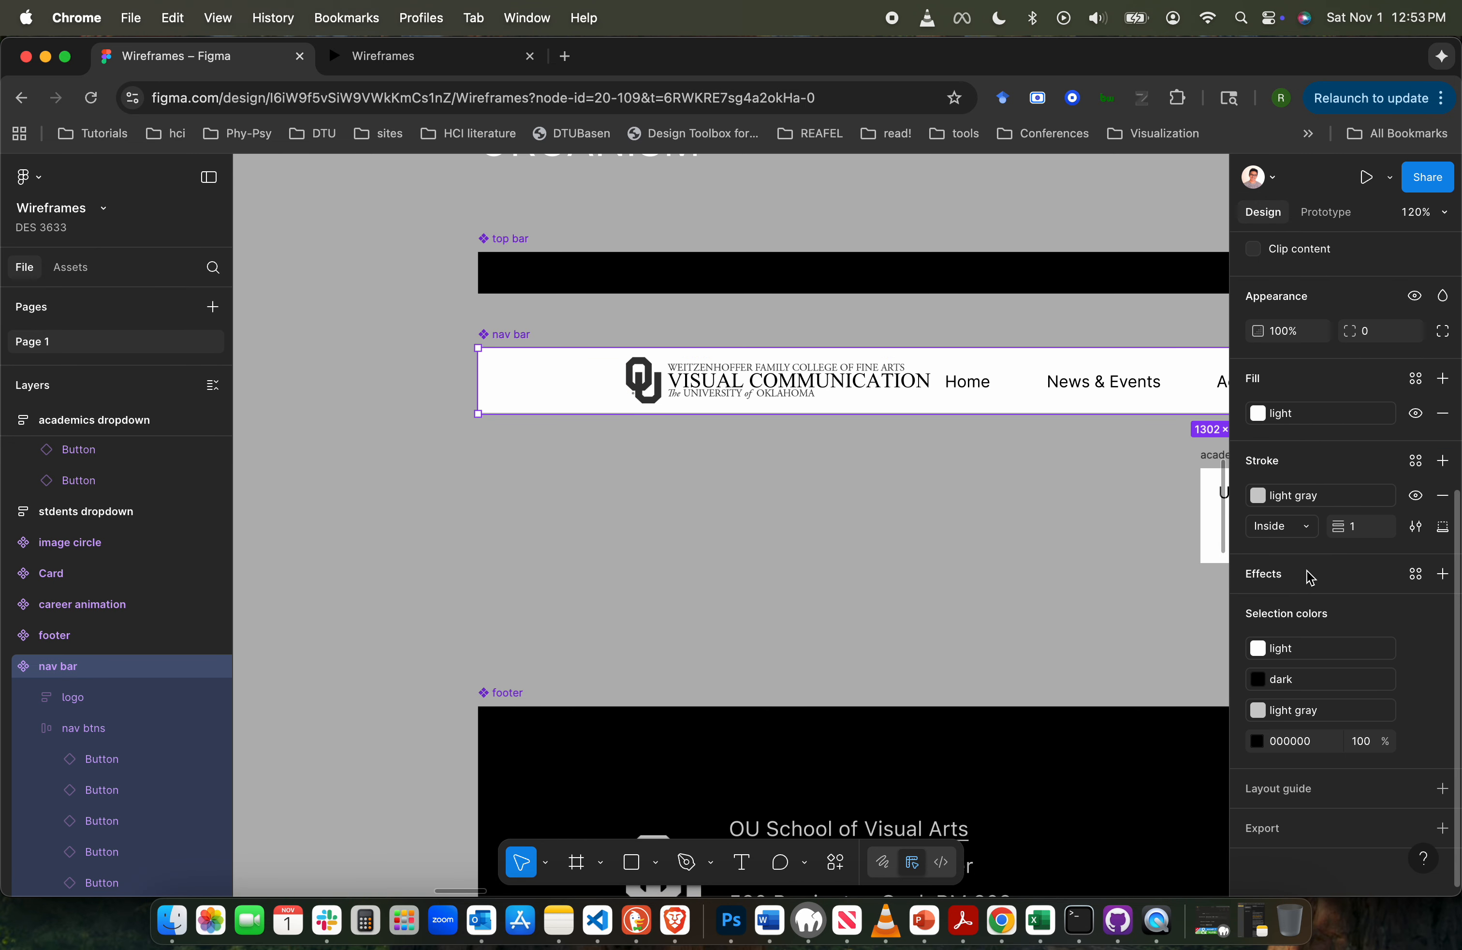
{"action": "left_click", "coordinate": [1444, 575]}
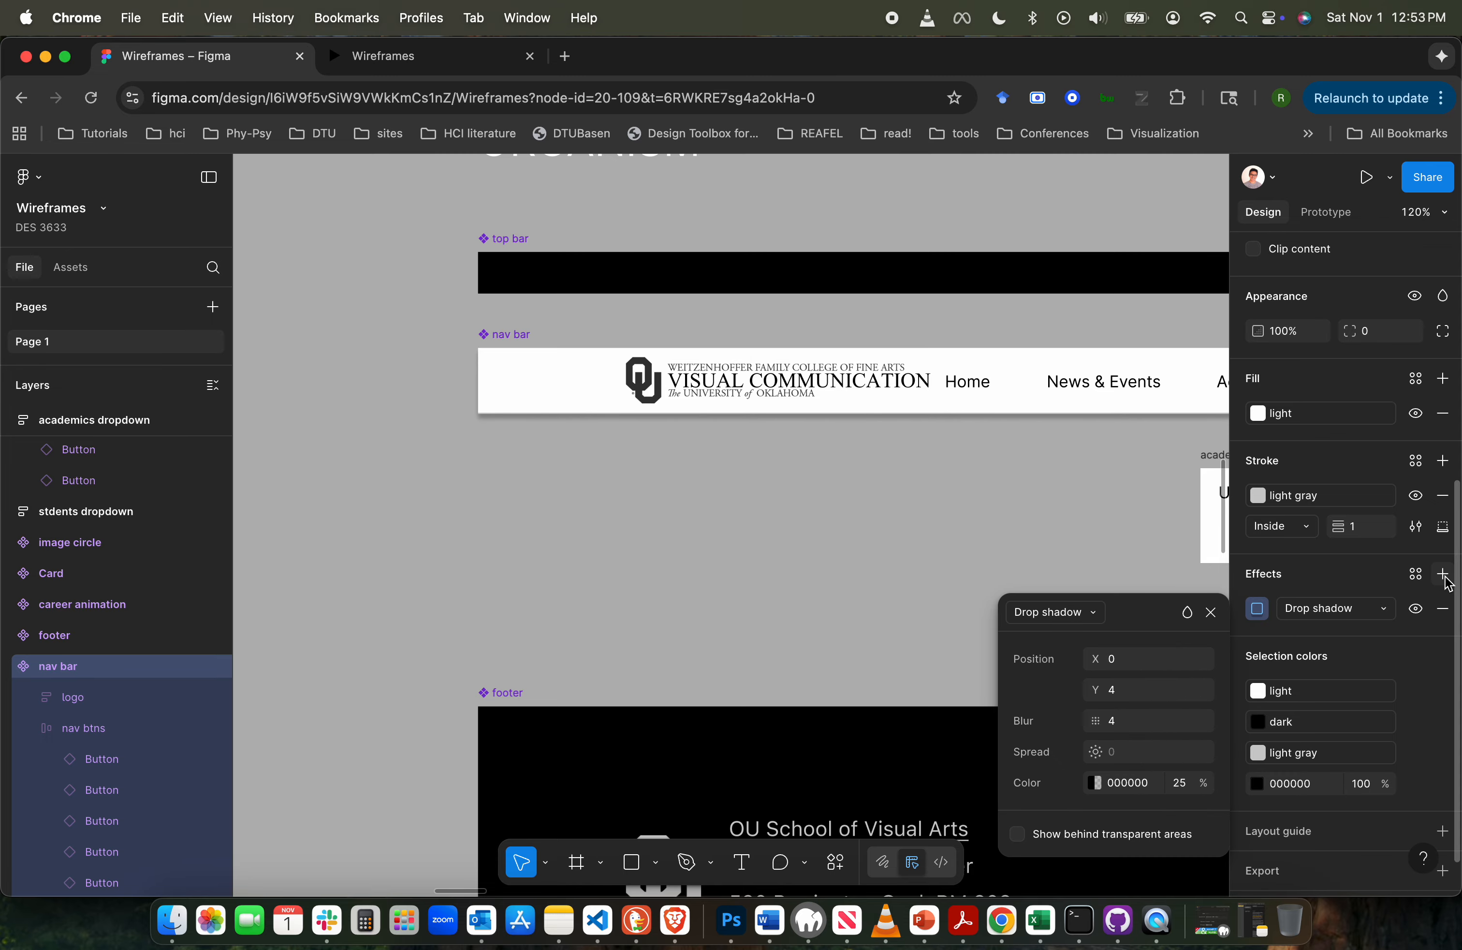
{"action": "left_click", "coordinate": [1091, 614]}
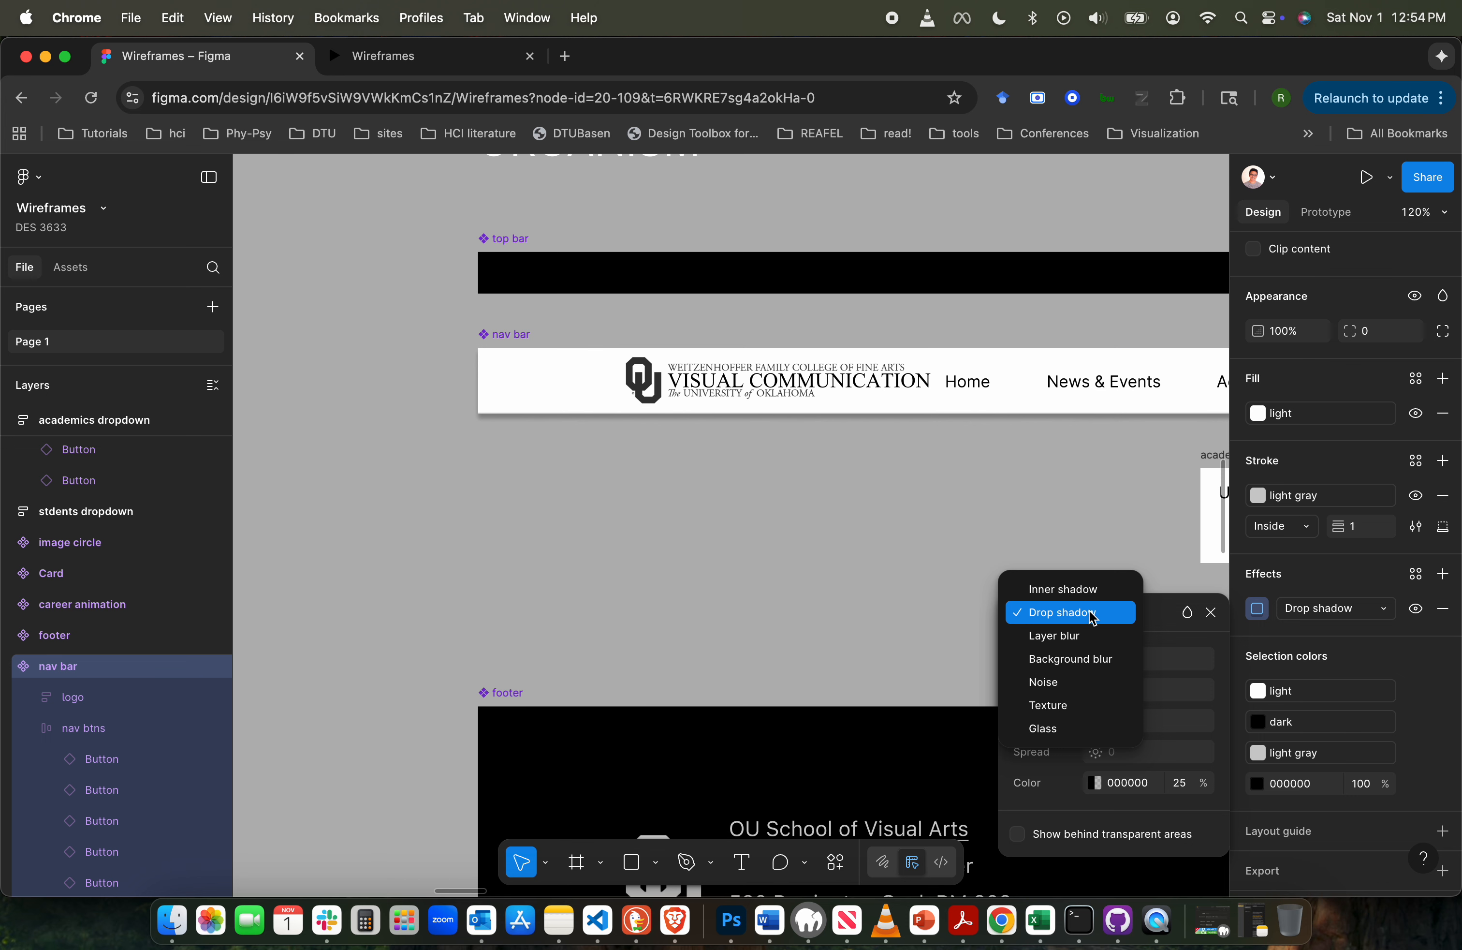
{"action": "left_click", "coordinate": [1314, 589]}
{"action": "scroll", "coordinate": [878, 529], "scroll_direction": "left", "scroll_amount": 7}
{"action": "scroll", "coordinate": [878, 529], "scroll_direction": "up", "scroll_amount": 2}
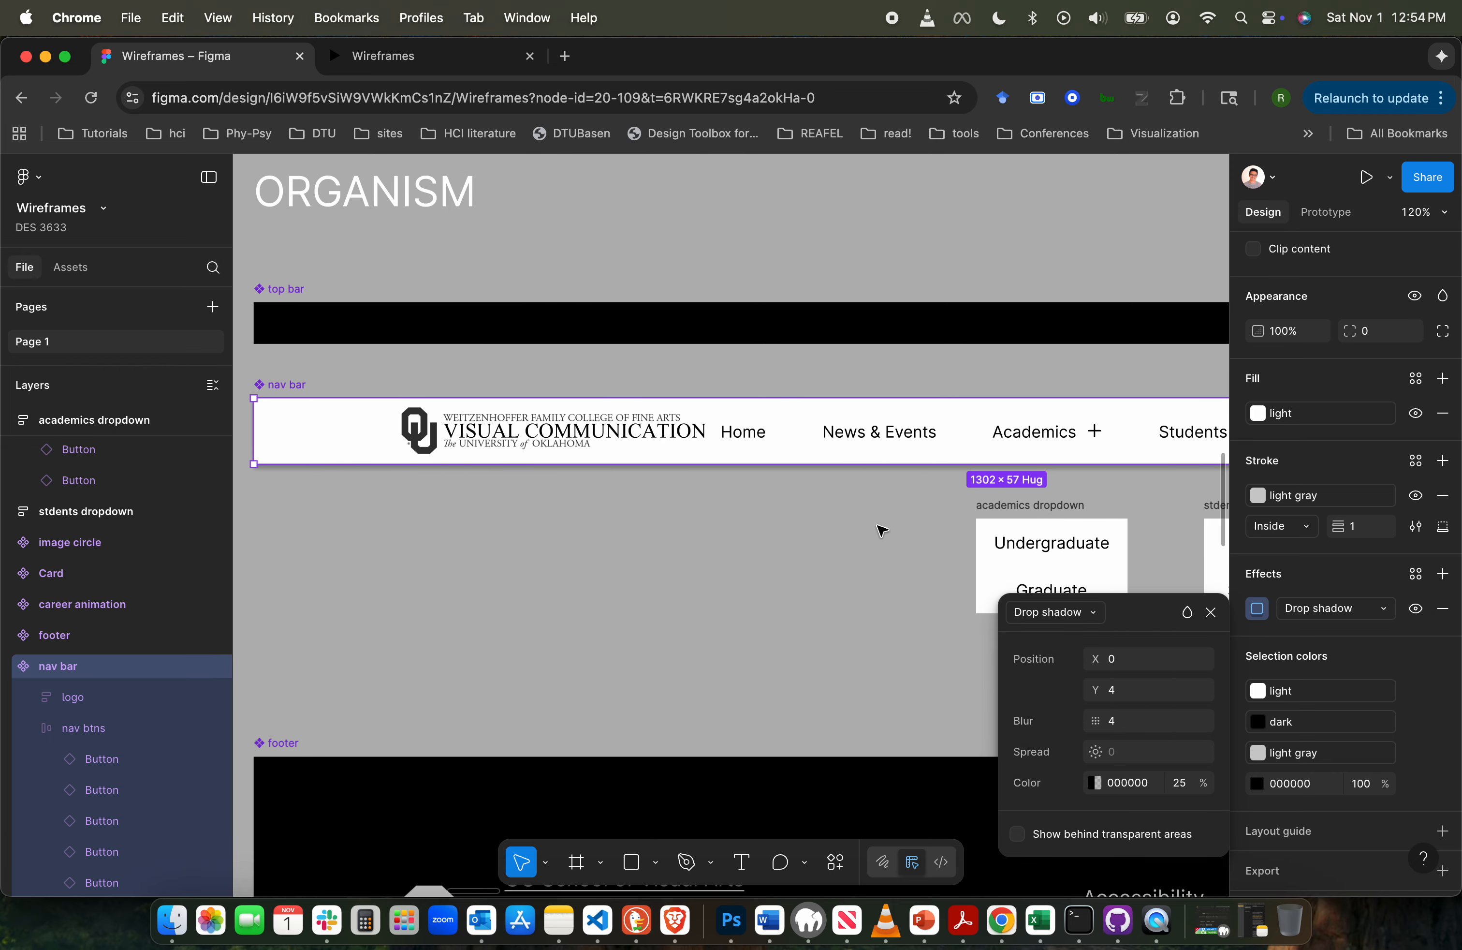
- Check the nav bar's drop shadow while scrolling the previewed Undergraduate page, compare it with the effect settings, and return to the design file
{"action": "key", "text": "ctrl+Tab"}
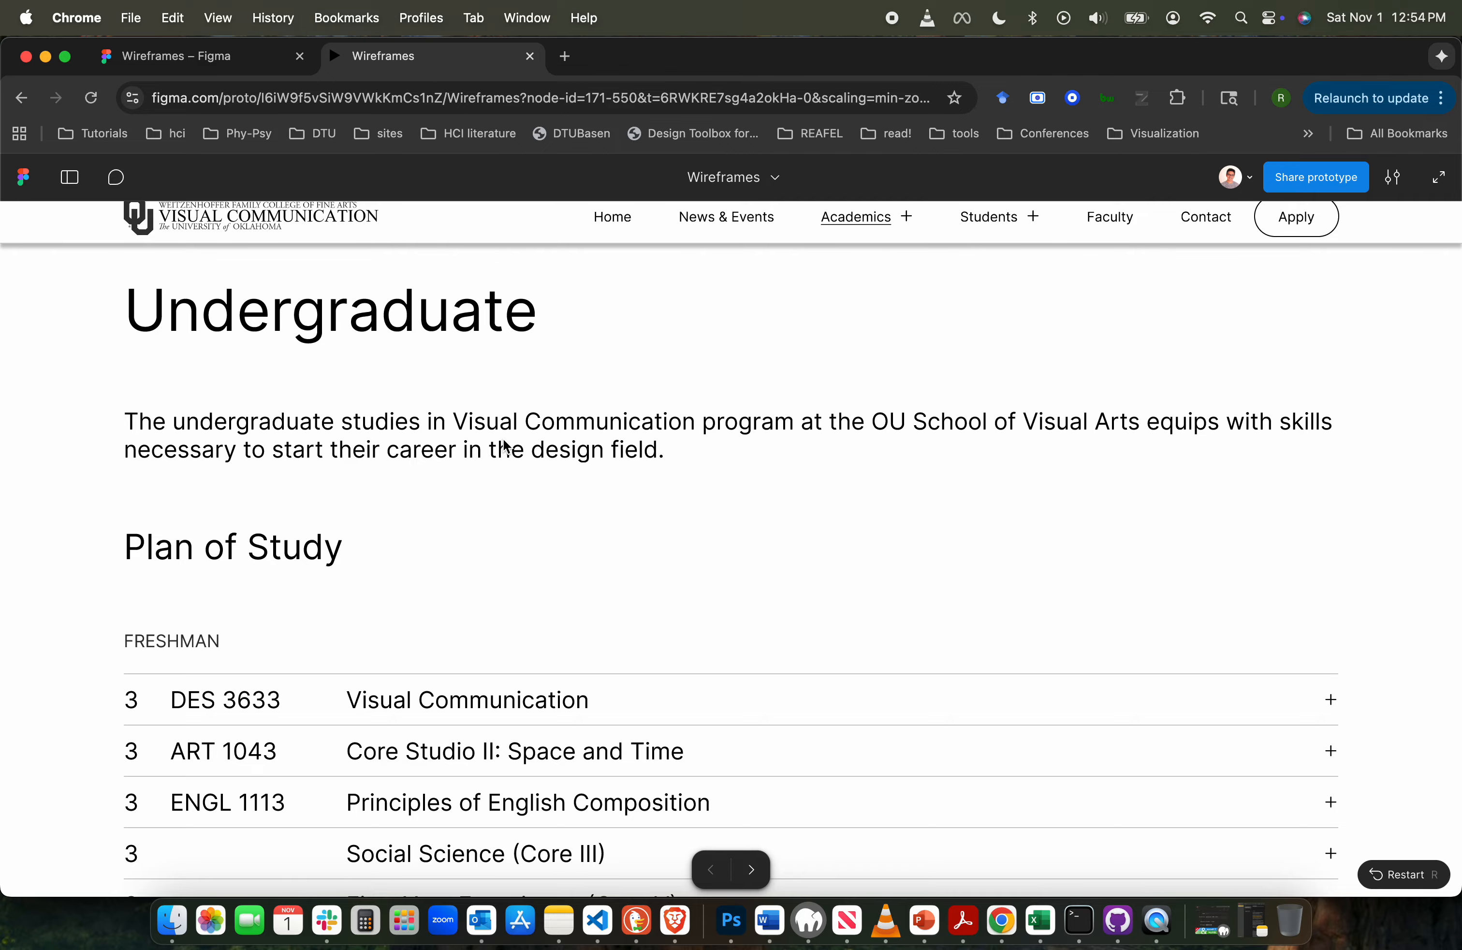
{"action": "scroll", "coordinate": [517, 486], "scroll_direction": "down", "scroll_amount": 3}
{"action": "scroll", "coordinate": [517, 486], "scroll_direction": "up", "scroll_amount": 3}
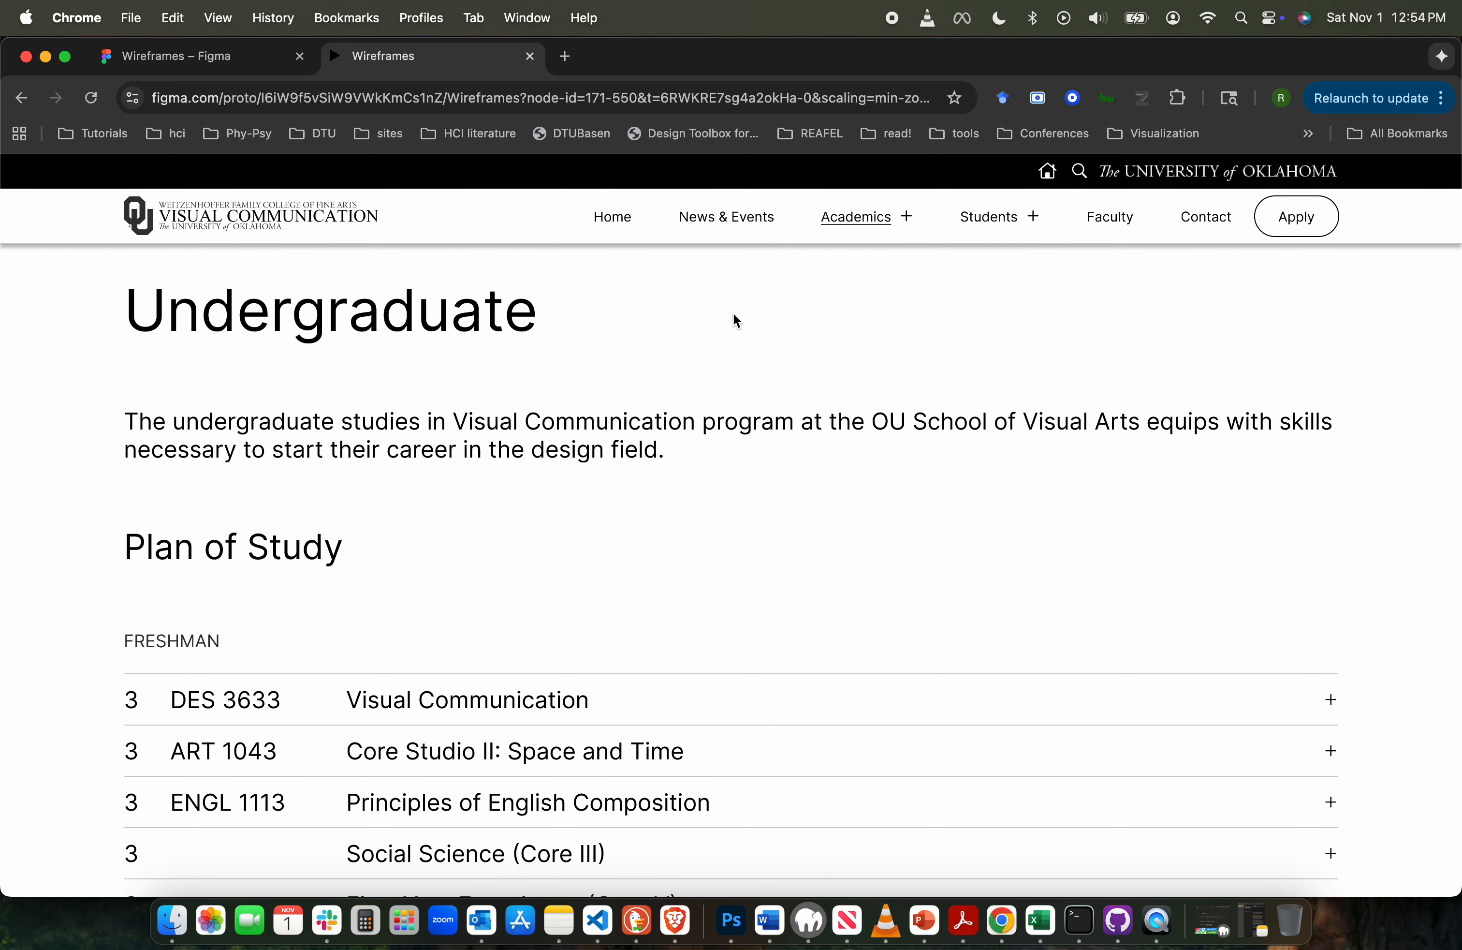
{"action": "scroll", "coordinate": [641, 395], "scroll_direction": "down", "scroll_amount": 5}
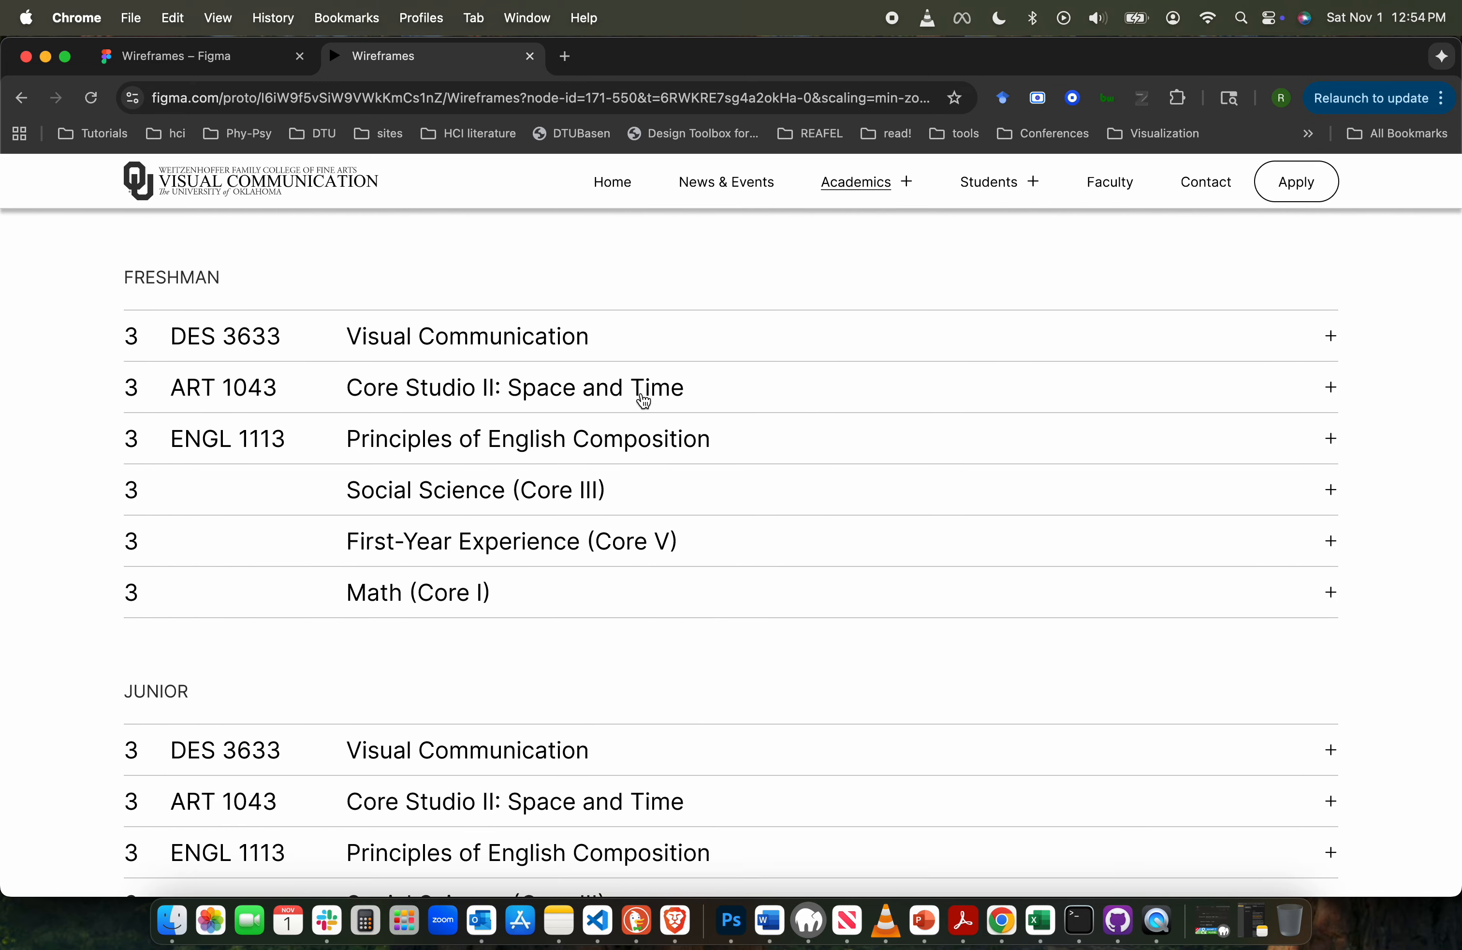
{"action": "scroll", "coordinate": [641, 395], "scroll_direction": "up", "scroll_amount": 5}
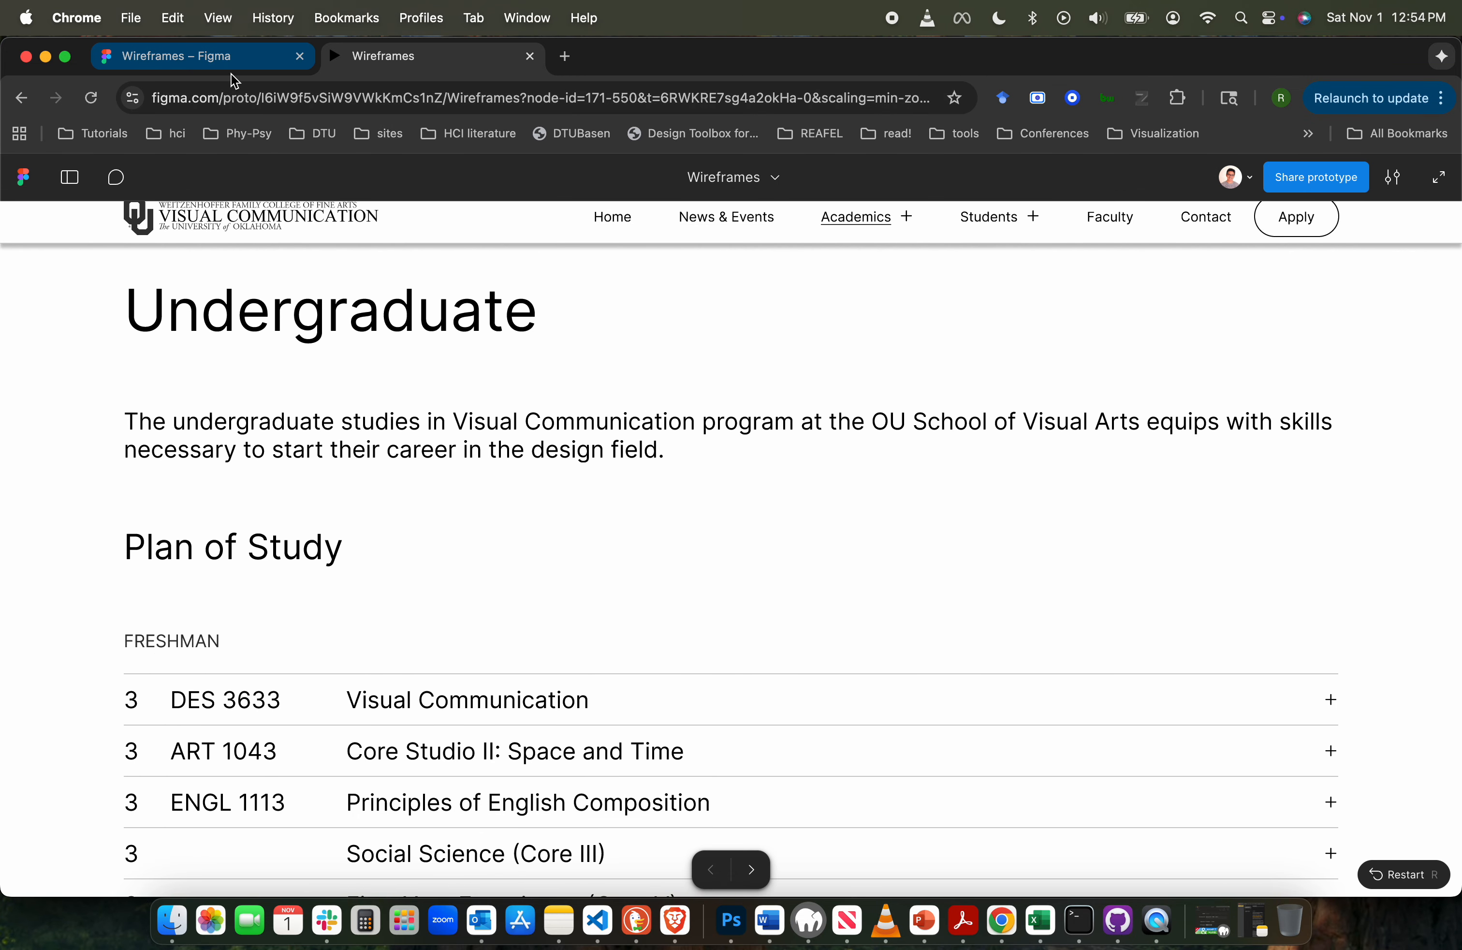
{"action": "left_click", "coordinate": [196, 58]}
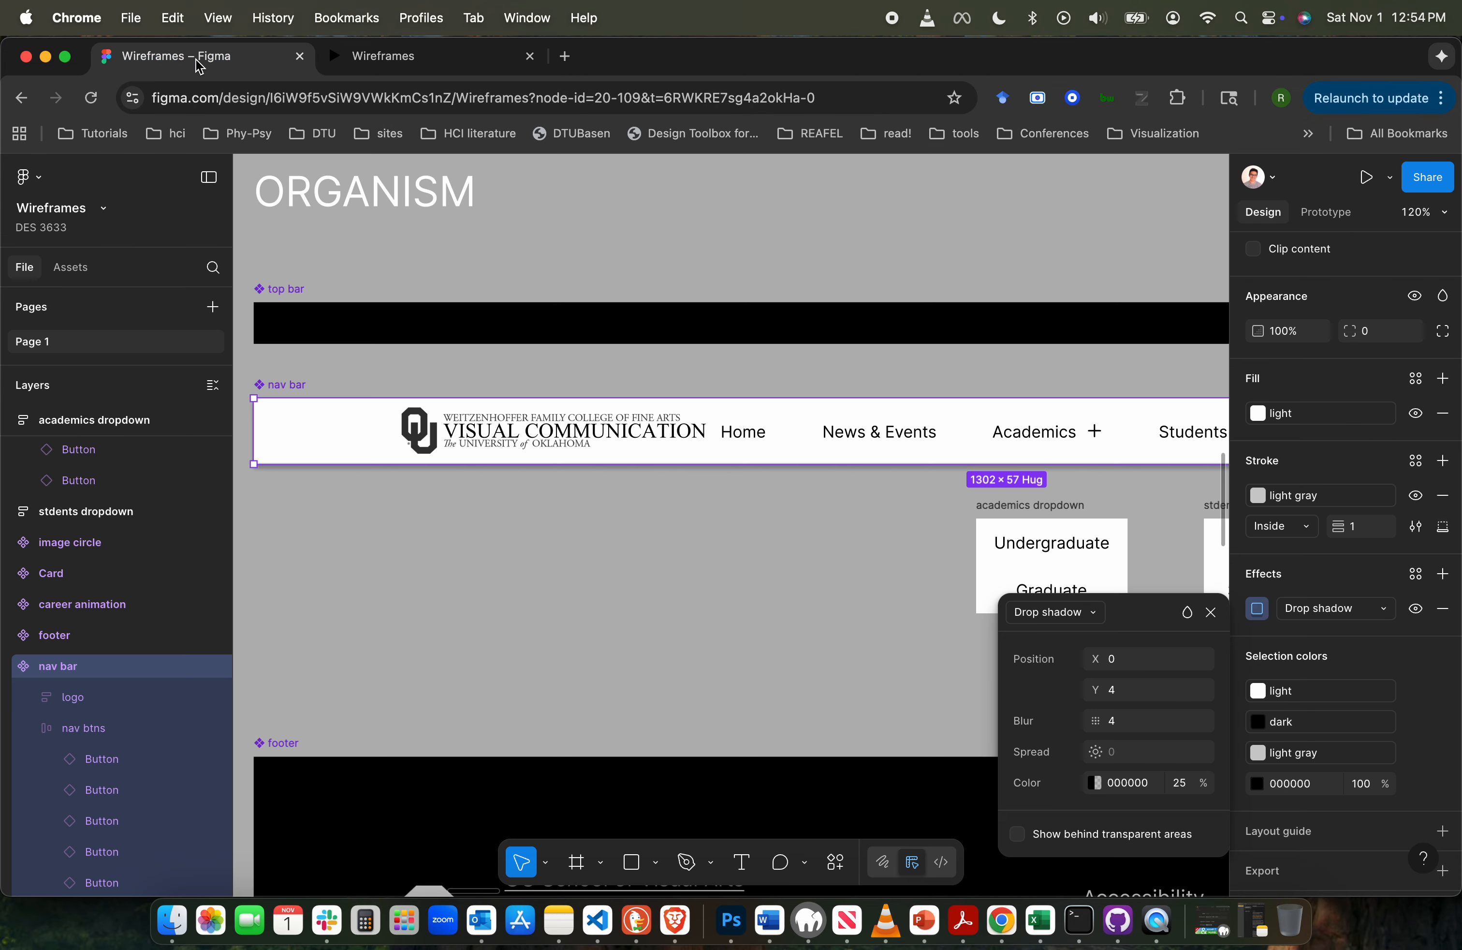
{"action": "left_click", "coordinate": [1256, 609]}
{"action": "left_click", "coordinate": [1256, 610]}
{"action": "left_click", "coordinate": [435, 68]}
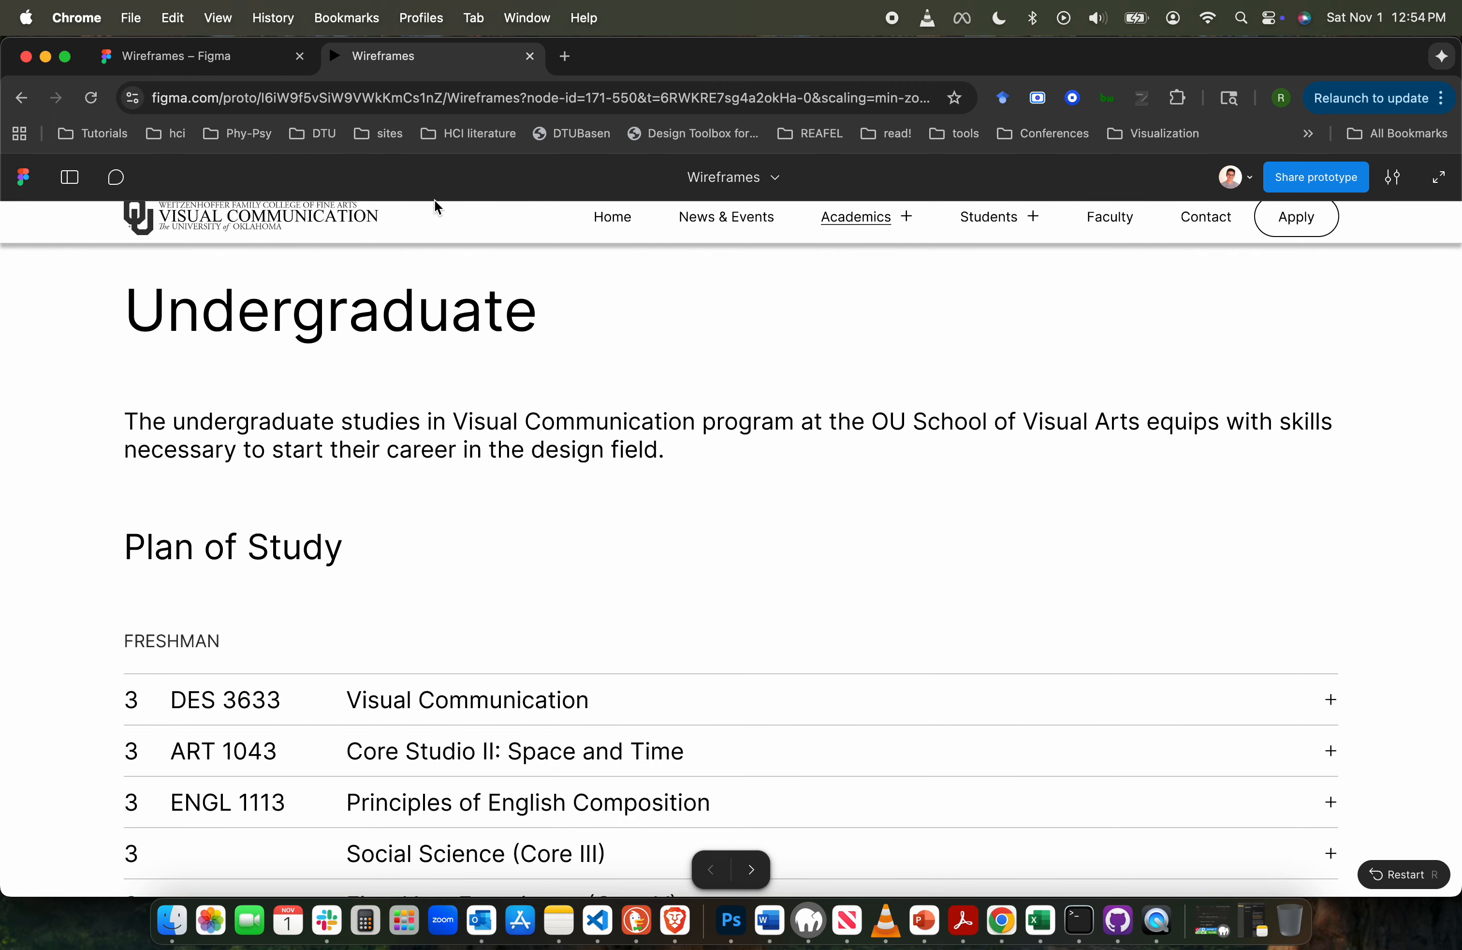
{"action": "left_click", "coordinate": [253, 62]}
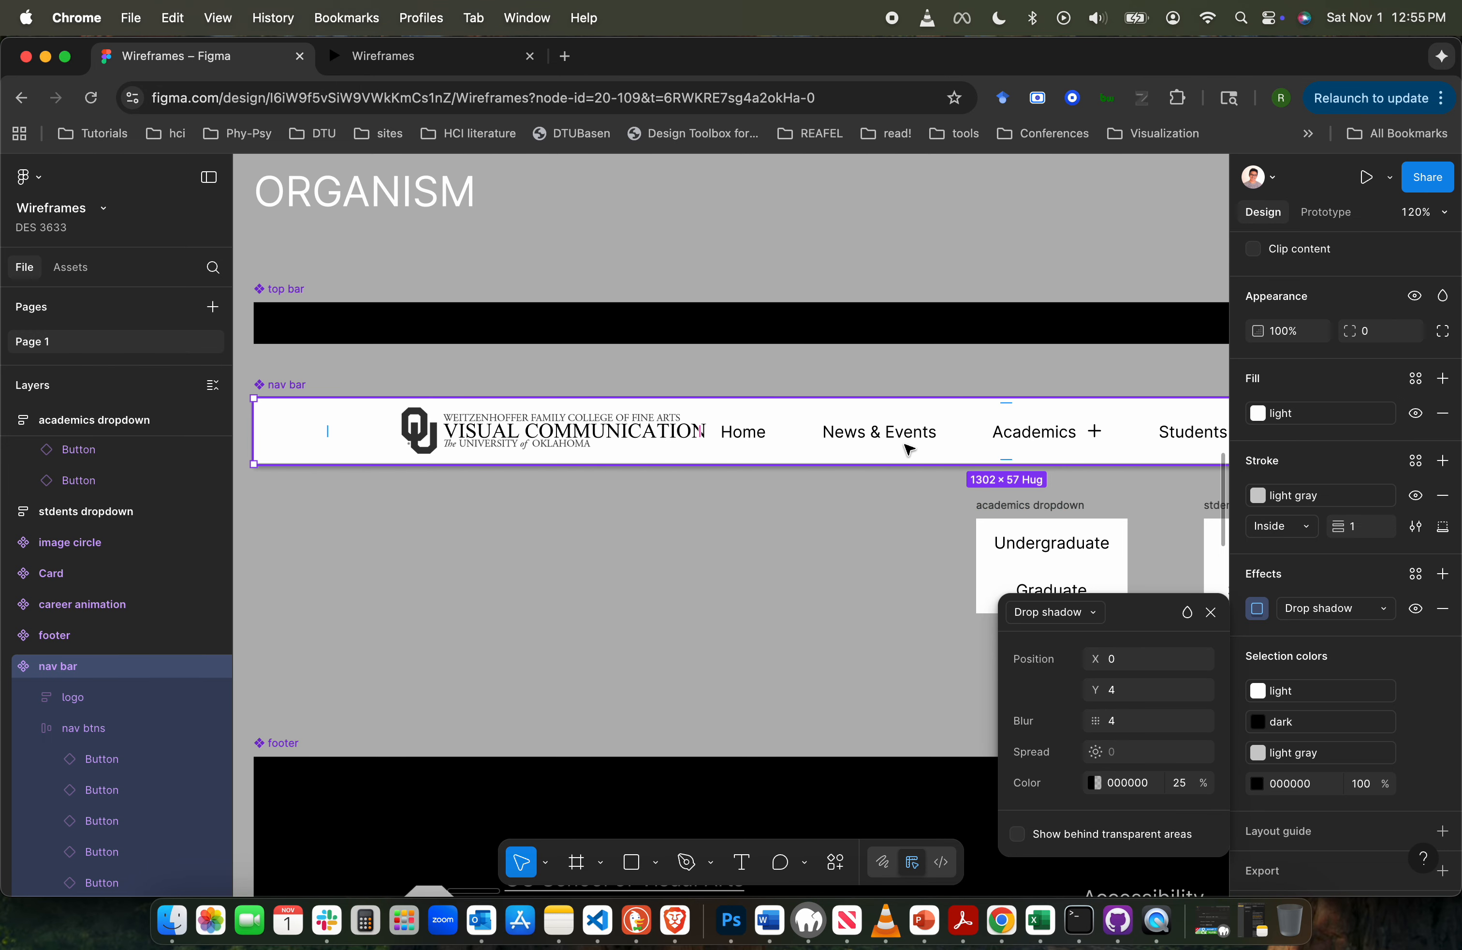
- Set the opacity of the nav bar's drop shadow color to 10%
{"action": "scroll", "coordinate": [1335, 558], "scroll_direction": "down", "scroll_amount": 2}
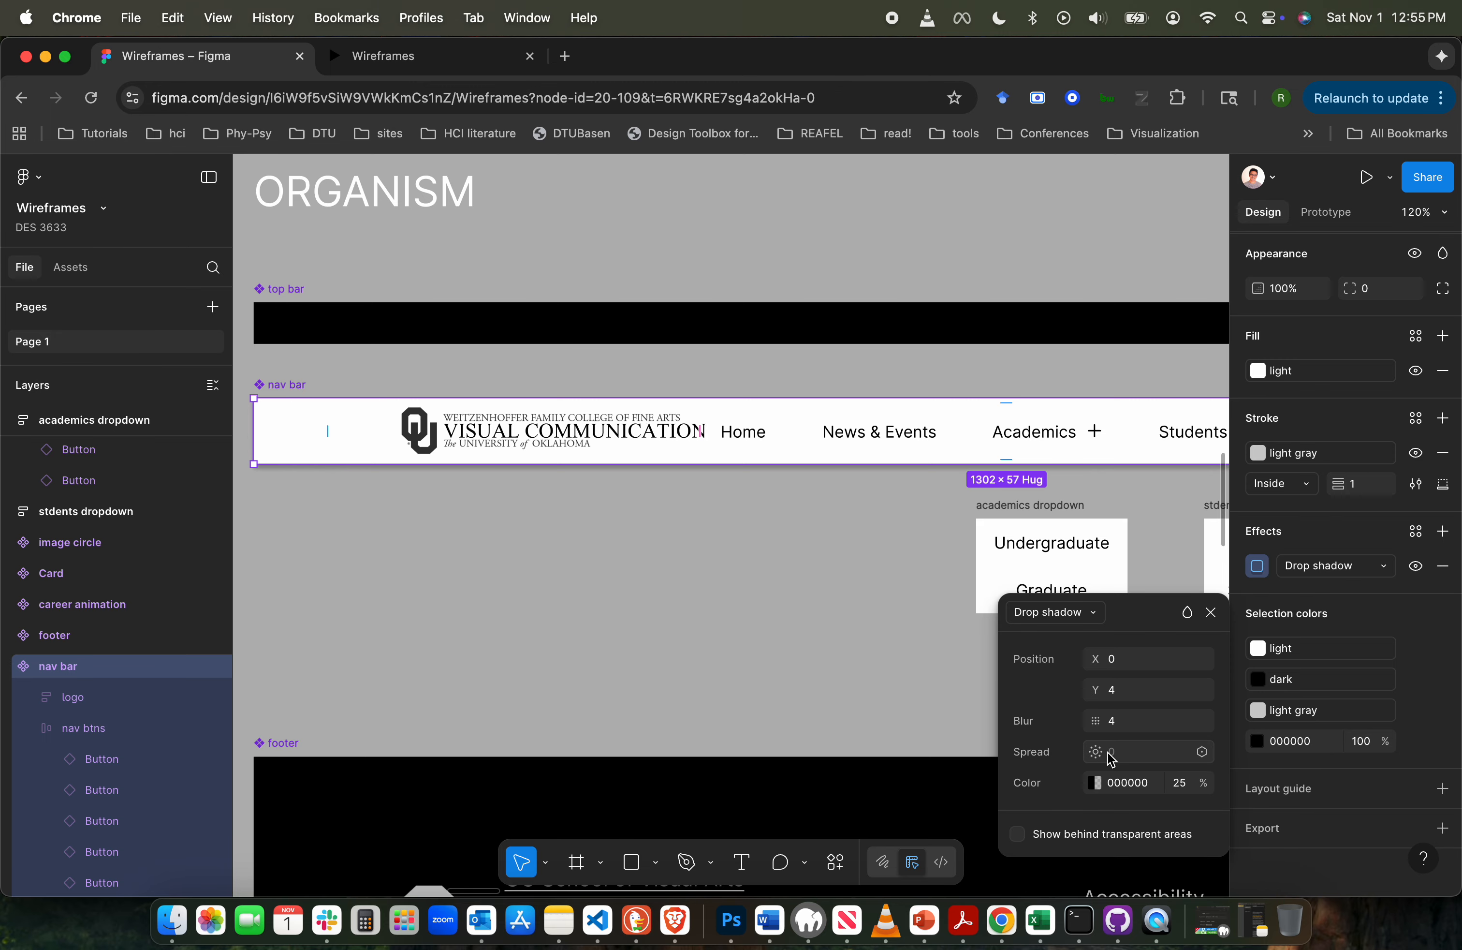
{"action": "left_click", "coordinate": [1180, 786]}
{"action": "type", "text": "10"}
{"action": "key", "text": "Return"}
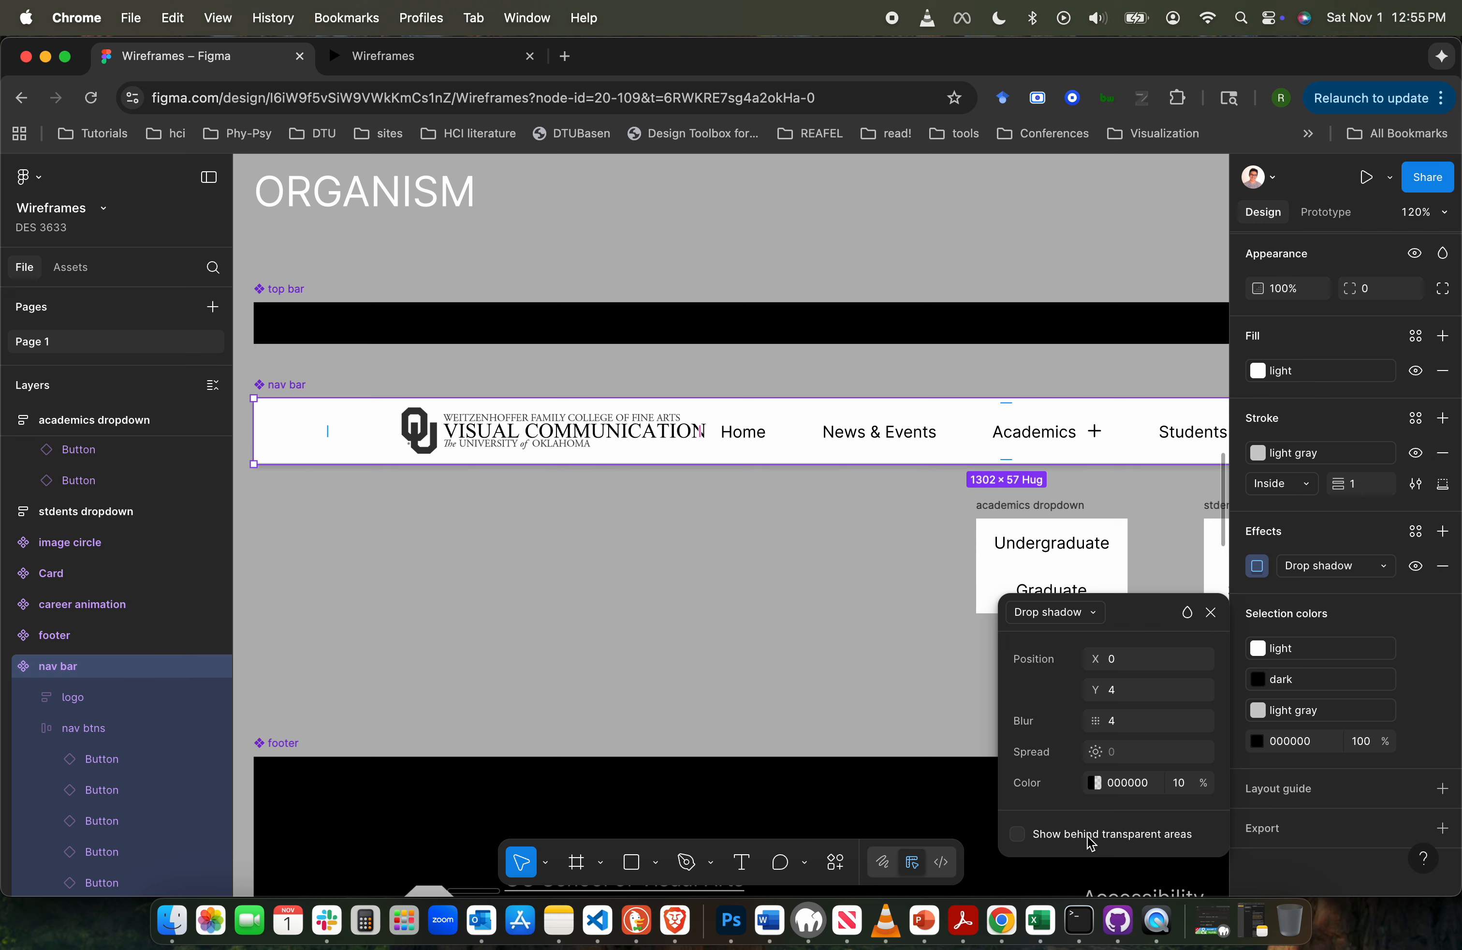
- Bind the blur of the nav bar's drop shadow to the tiny spacing variable (8)
{"action": "left_click", "coordinate": [1132, 729]}
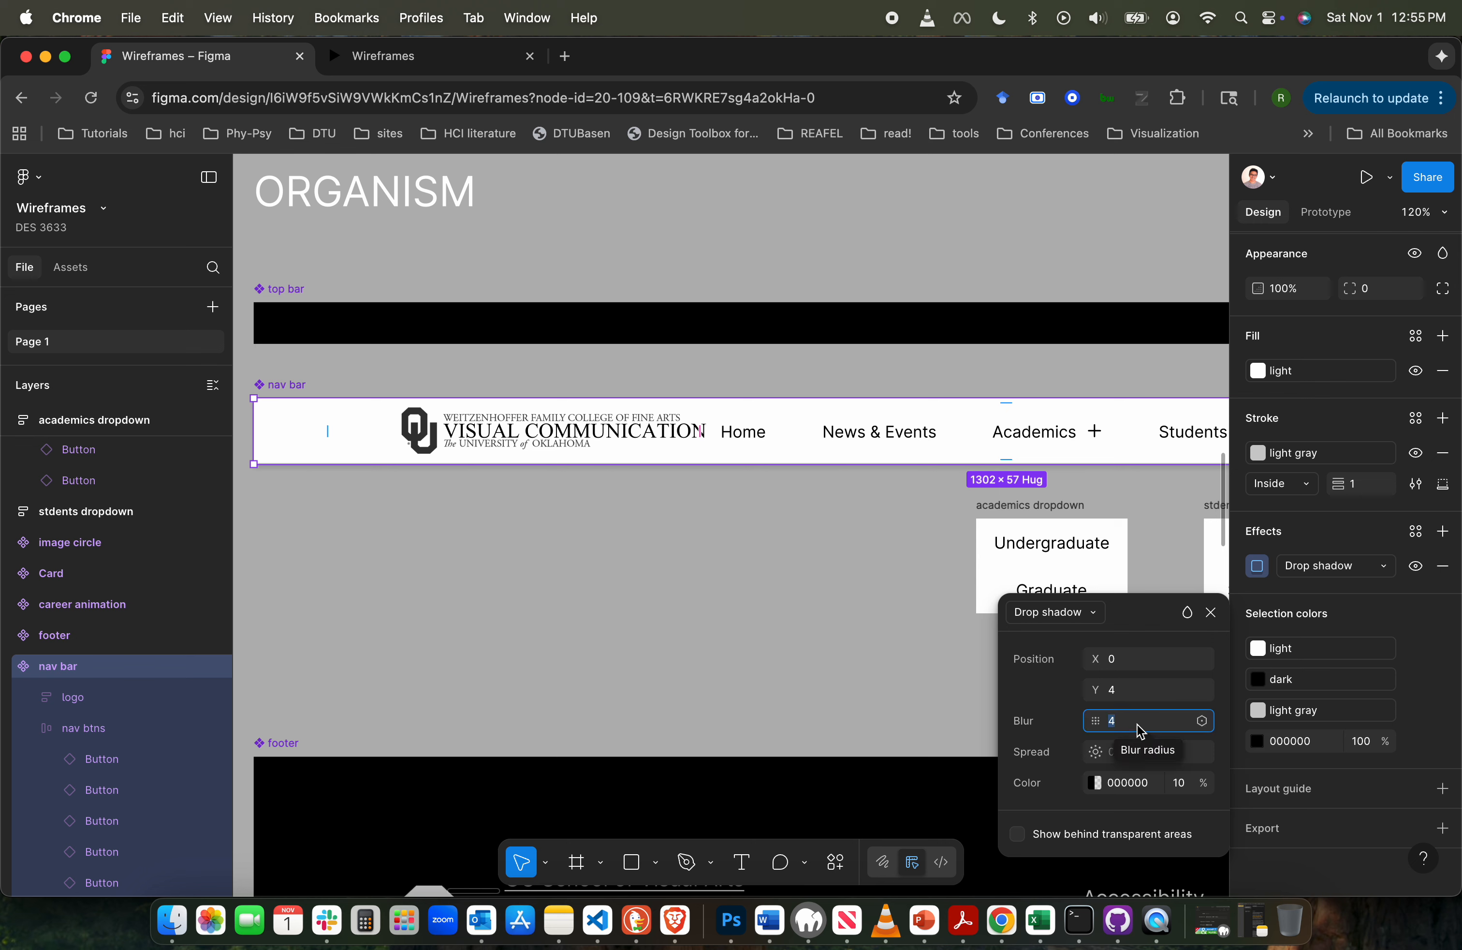
{"action": "left_click", "coordinate": [1202, 722]}
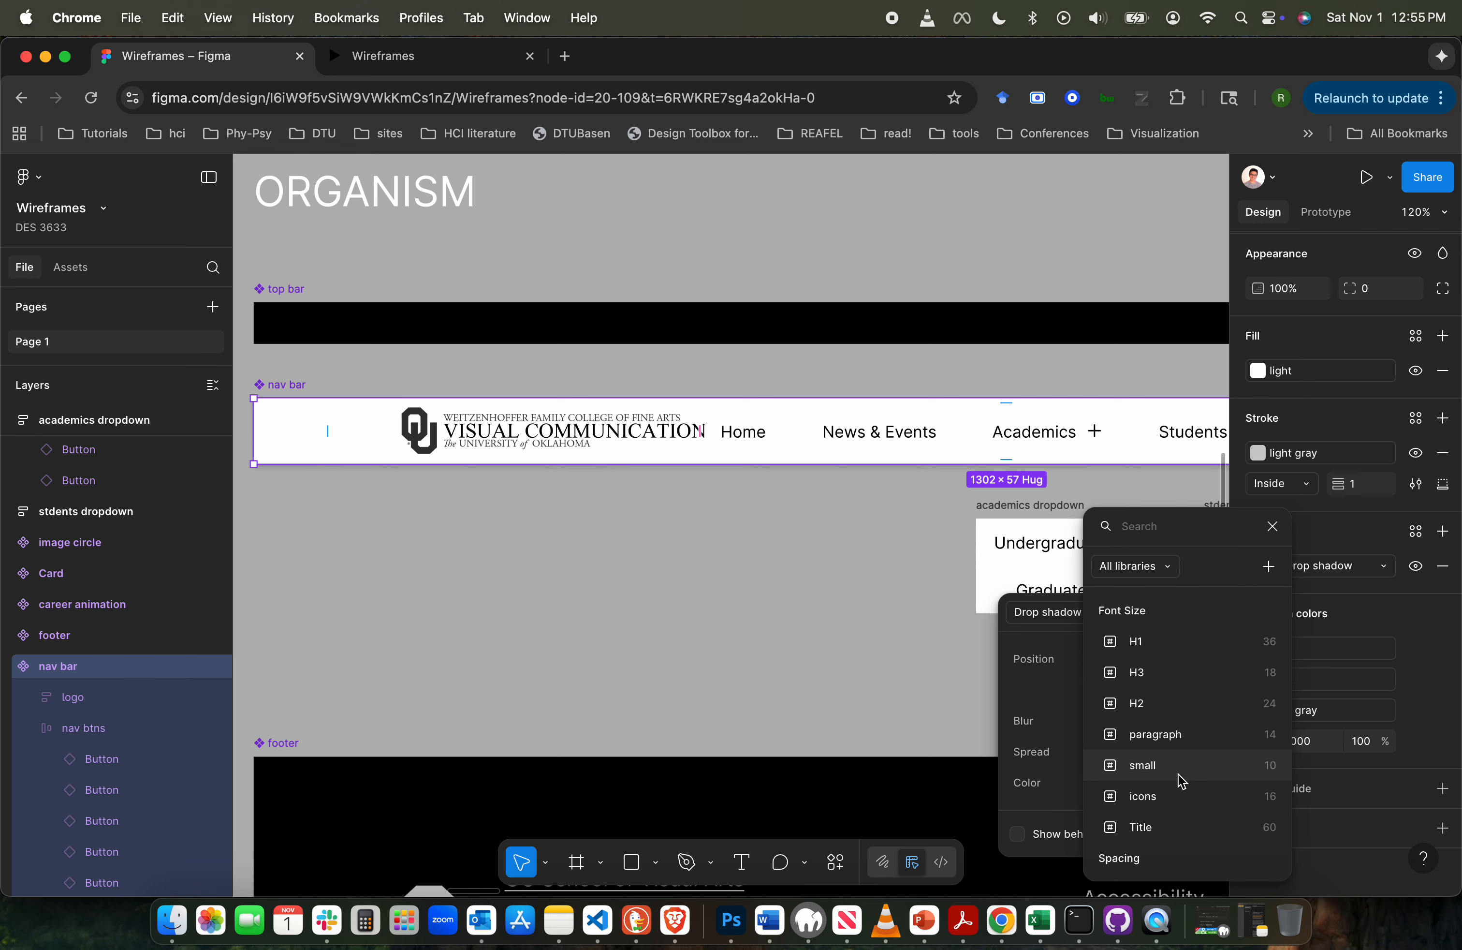
{"action": "scroll", "coordinate": [1180, 780], "scroll_direction": "down", "scroll_amount": 3}
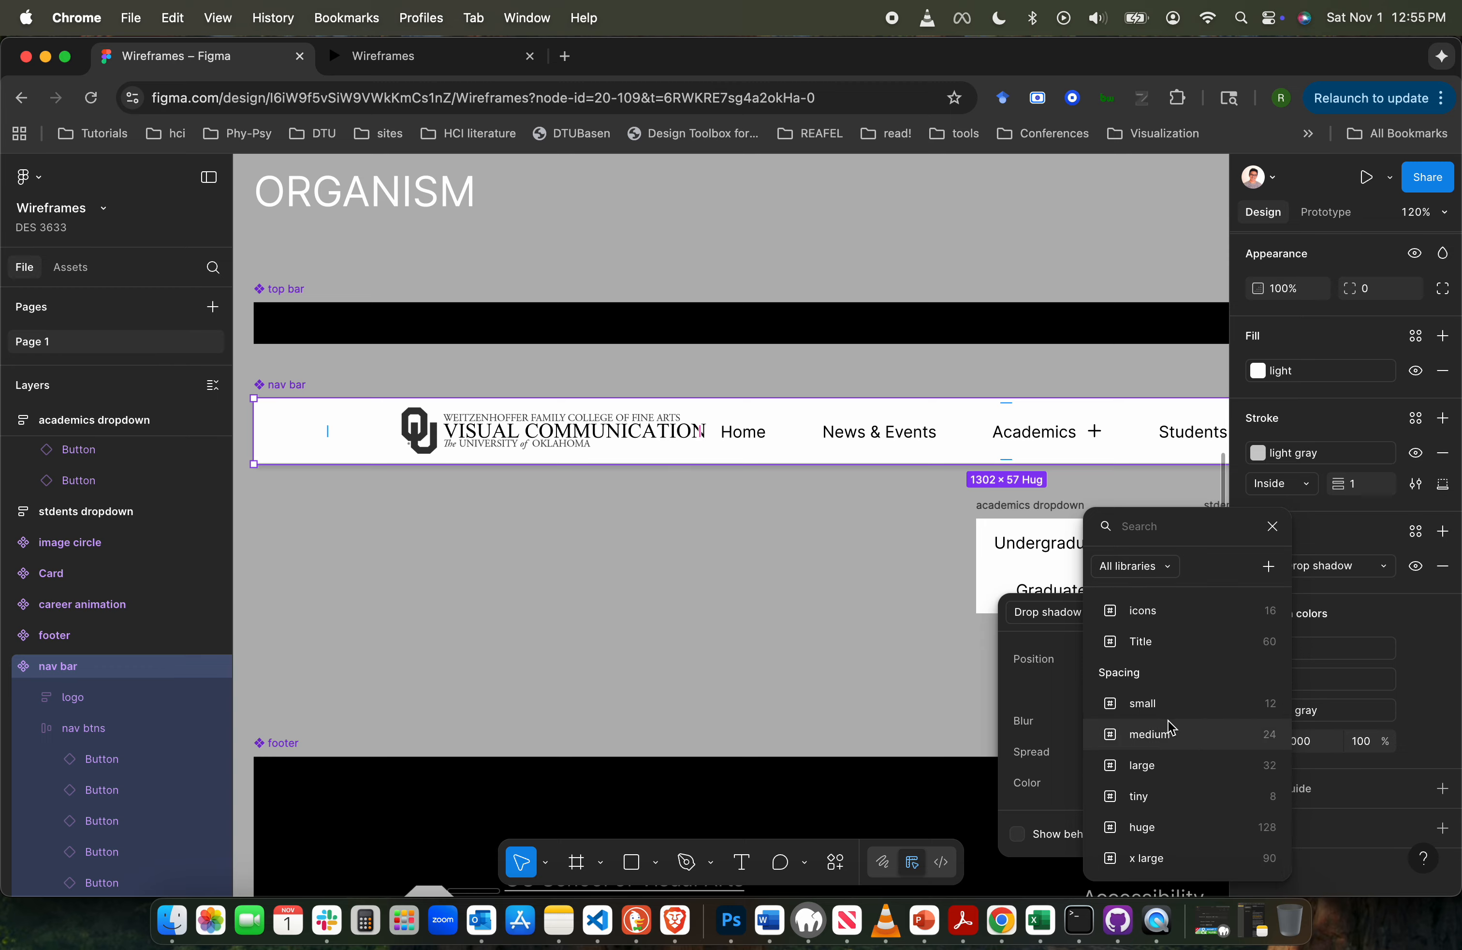
{"action": "left_click", "coordinate": [1162, 797]}
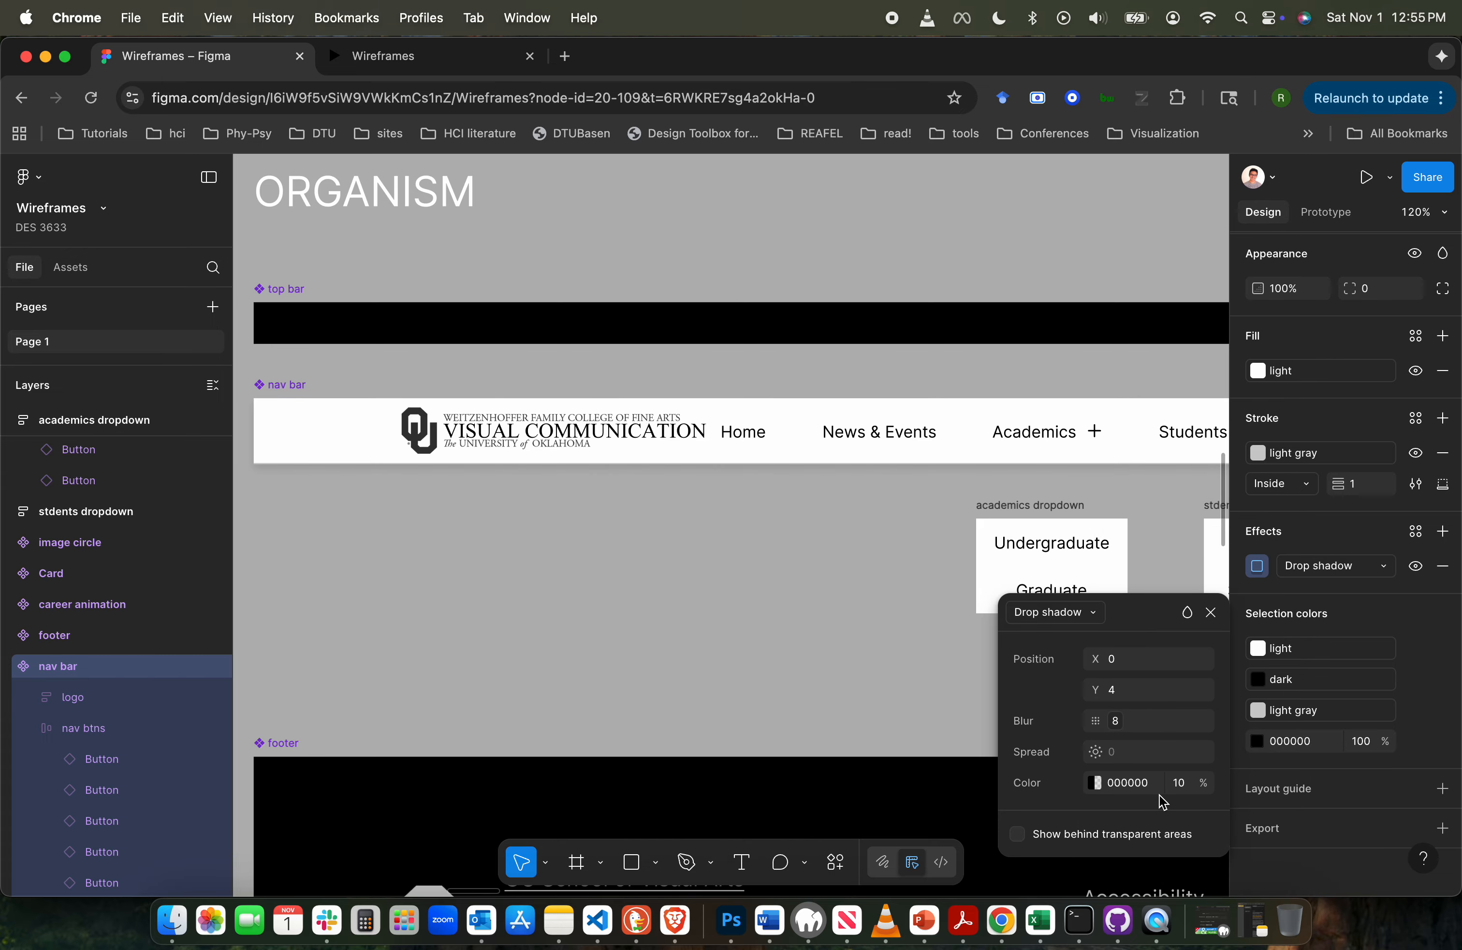
- Check the nav bar's softer shadow together with its bottom line on the previewed Undergraduate page
{"action": "left_click", "coordinate": [403, 64]}
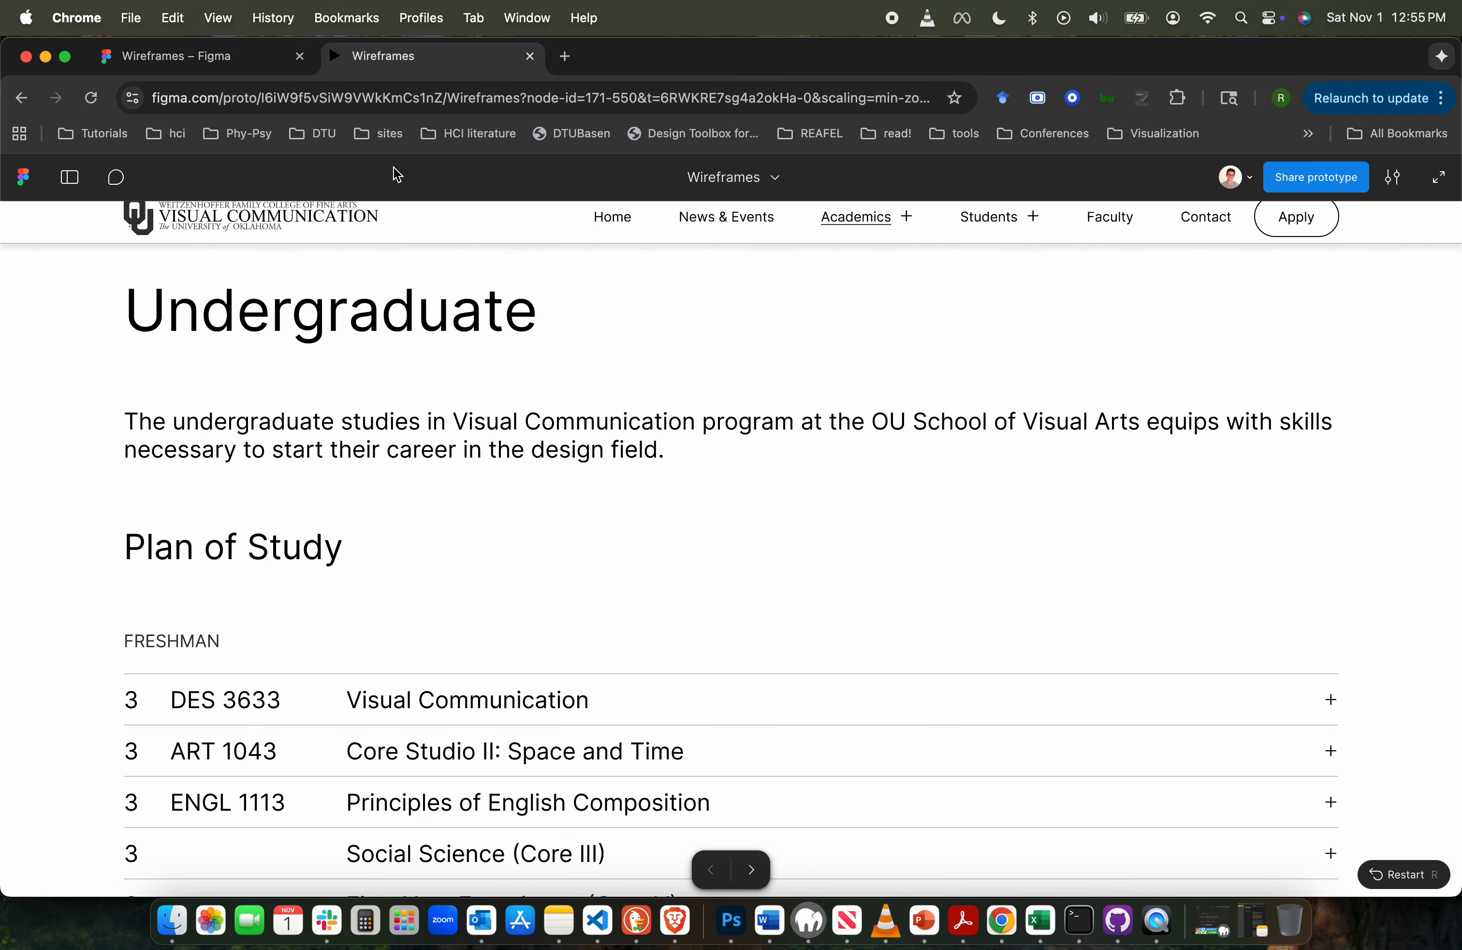
{"action": "scroll", "coordinate": [413, 523], "scroll_direction": "down", "scroll_amount": 5}
{"action": "scroll", "coordinate": [413, 523], "scroll_direction": "up", "scroll_amount": 5}
{"action": "left_click", "coordinate": [116, 419]}
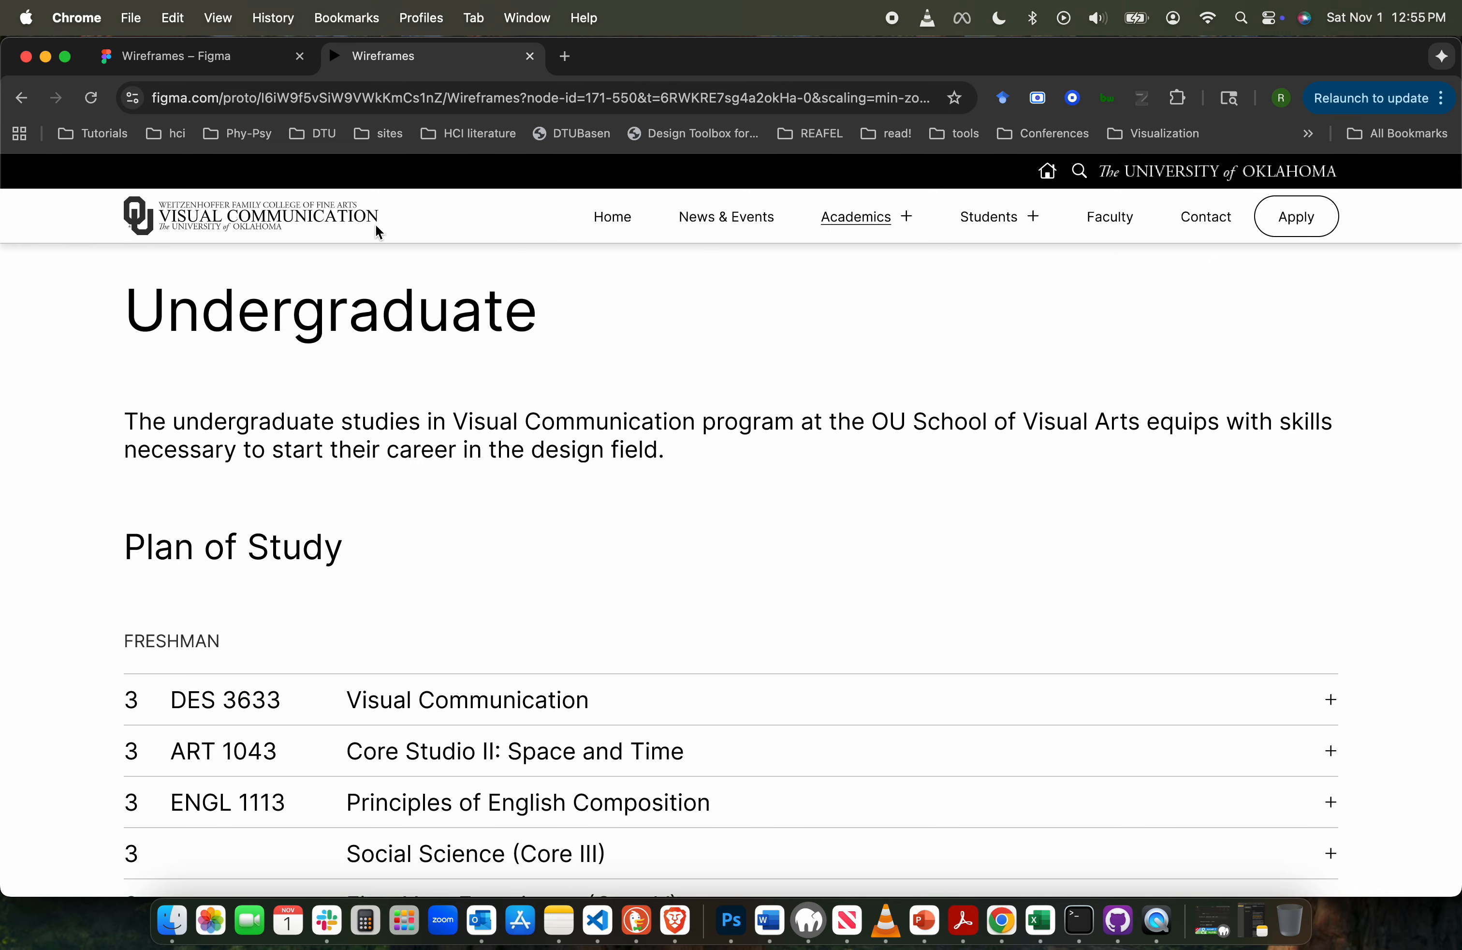
- Hide the nav bar's light gray stroke in the design file and switch back to the prototype preview
{"action": "left_click", "coordinate": [193, 58]}
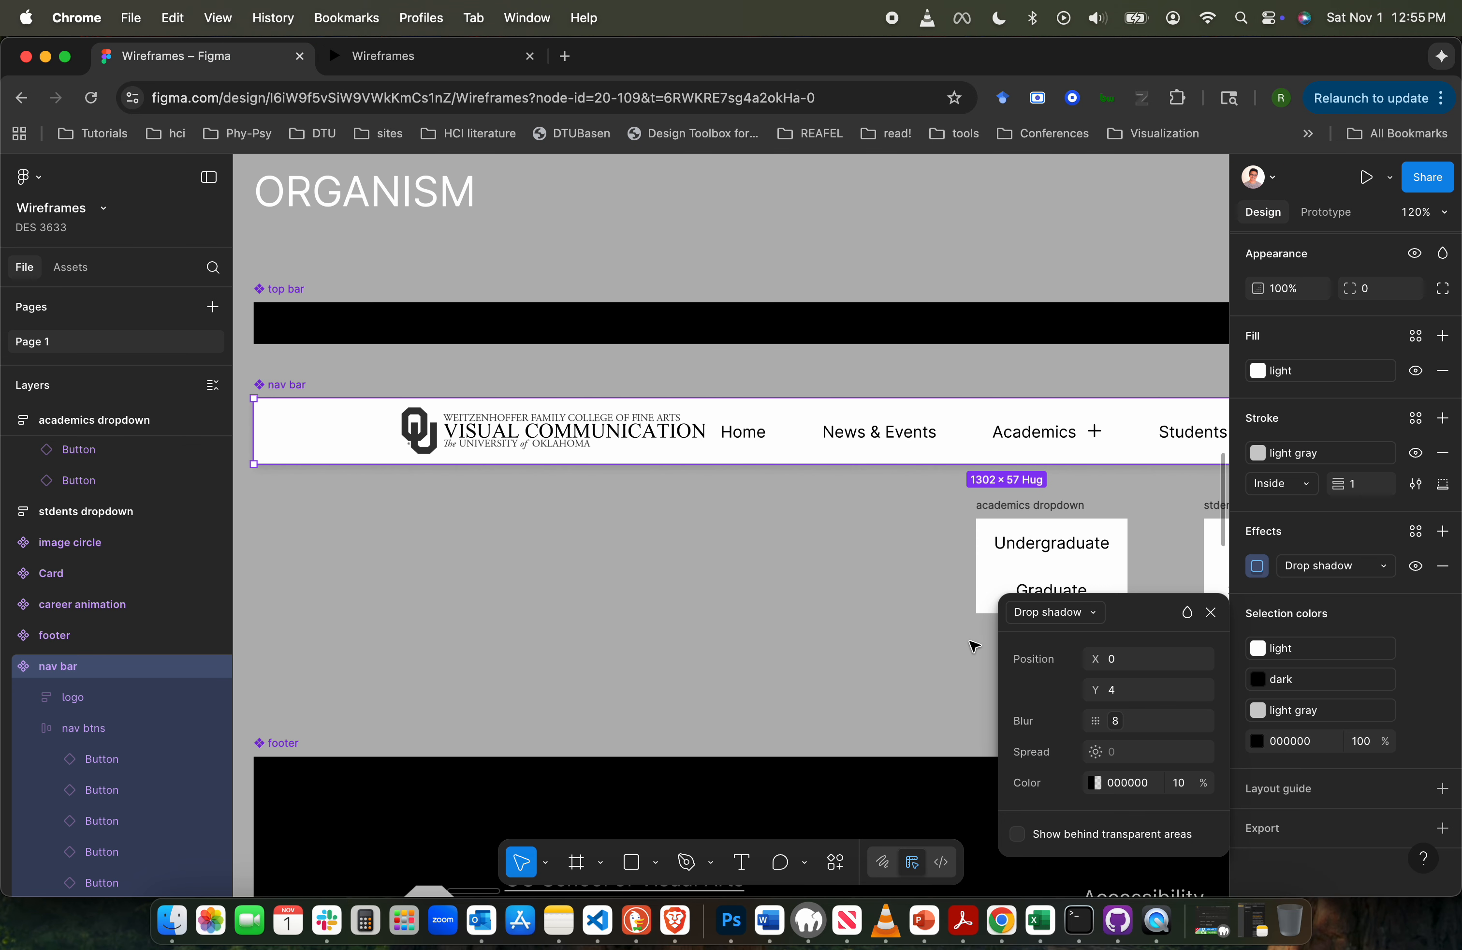
{"action": "left_click", "coordinate": [1416, 452]}
{"action": "left_click", "coordinate": [447, 62]}
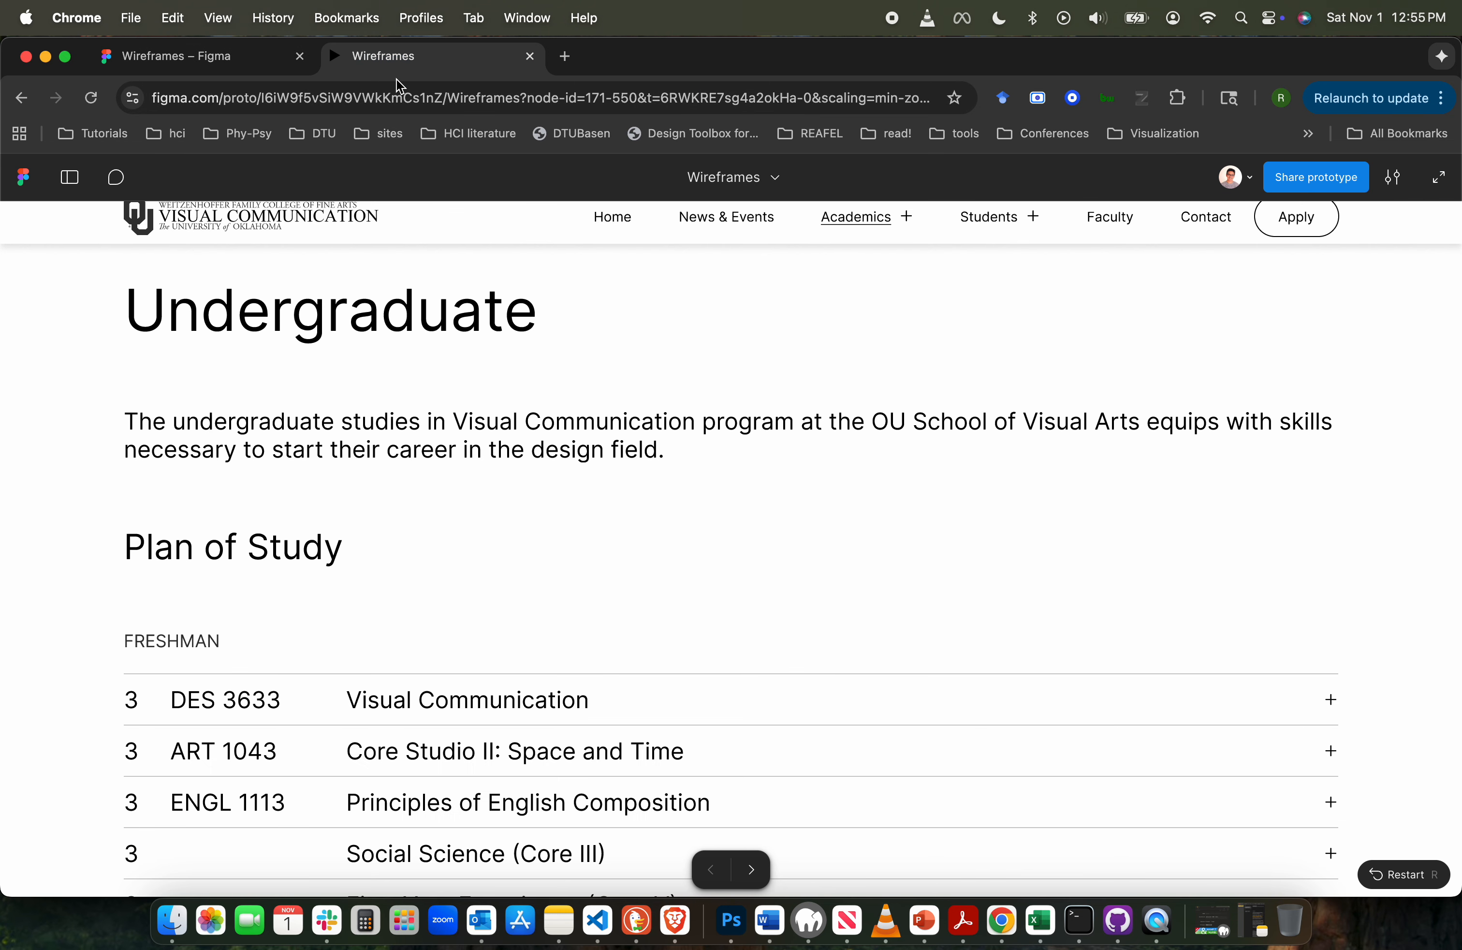
- Examine how the nav bar's shadow alone separates it from the content along the previewed Undergraduate page, down to the footer and back to the top
{"action": "left_click", "coordinate": [14, 405]}
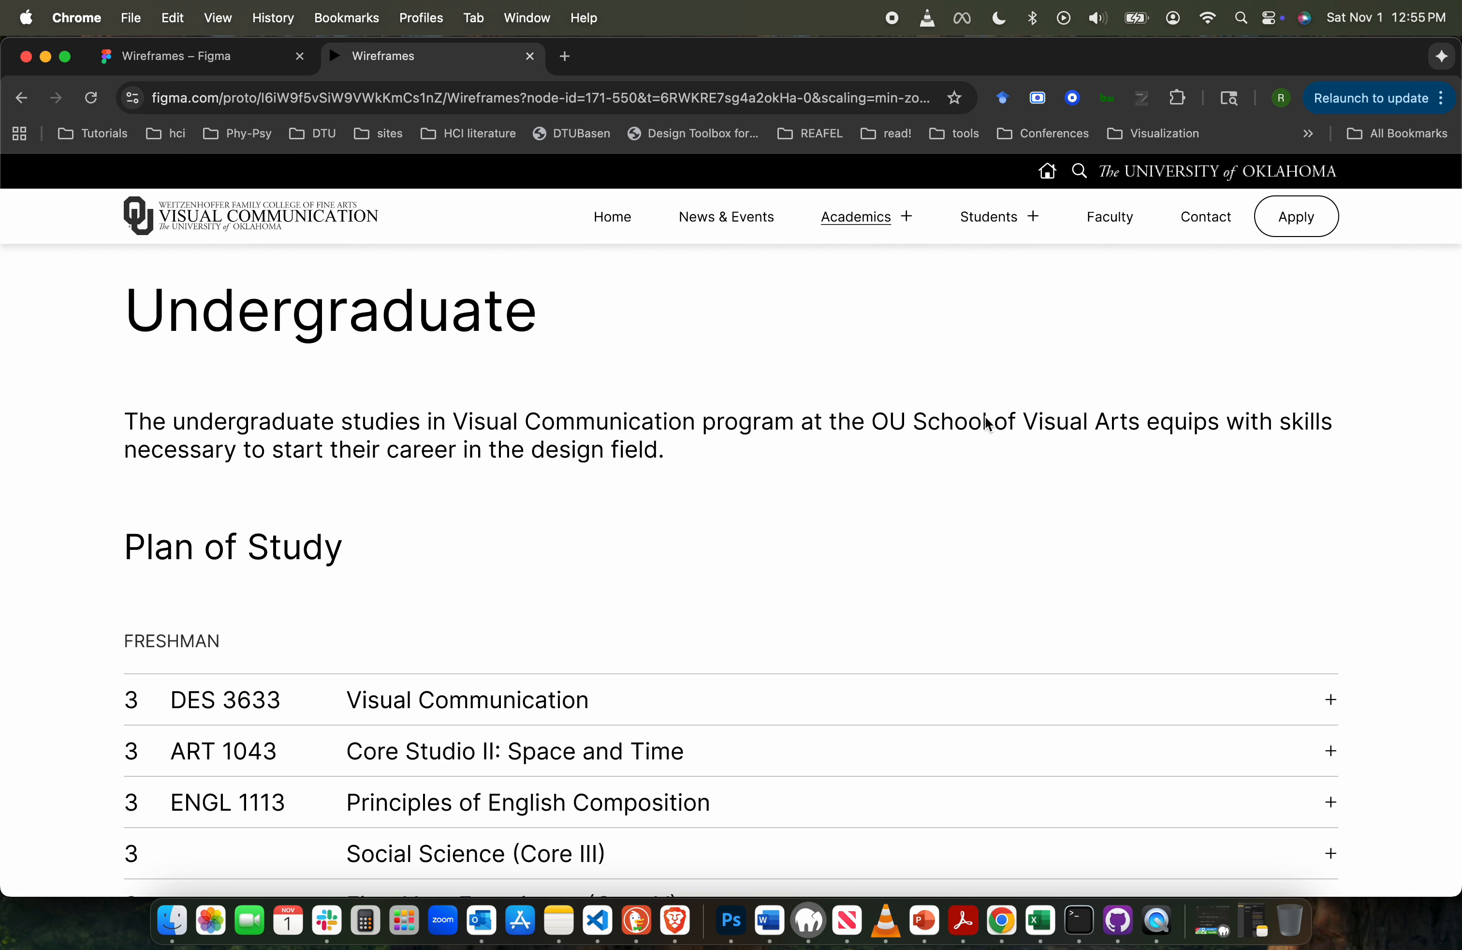
{"action": "scroll", "coordinate": [986, 422], "scroll_direction": "down", "scroll_amount": 10}
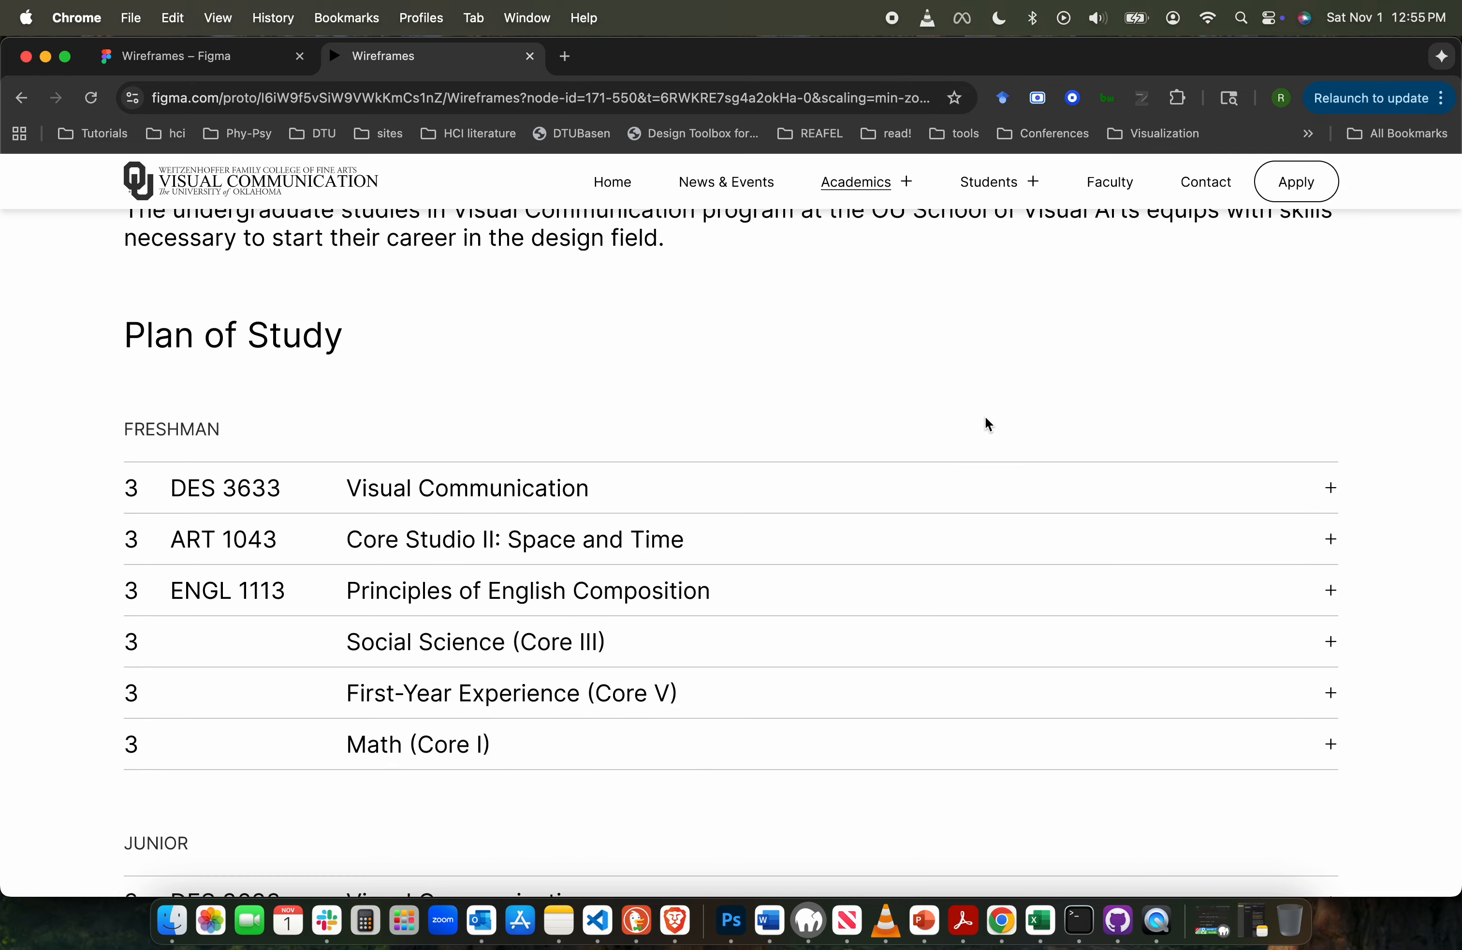
{"action": "scroll", "coordinate": [987, 424], "scroll_direction": "up", "scroll_amount": 5}
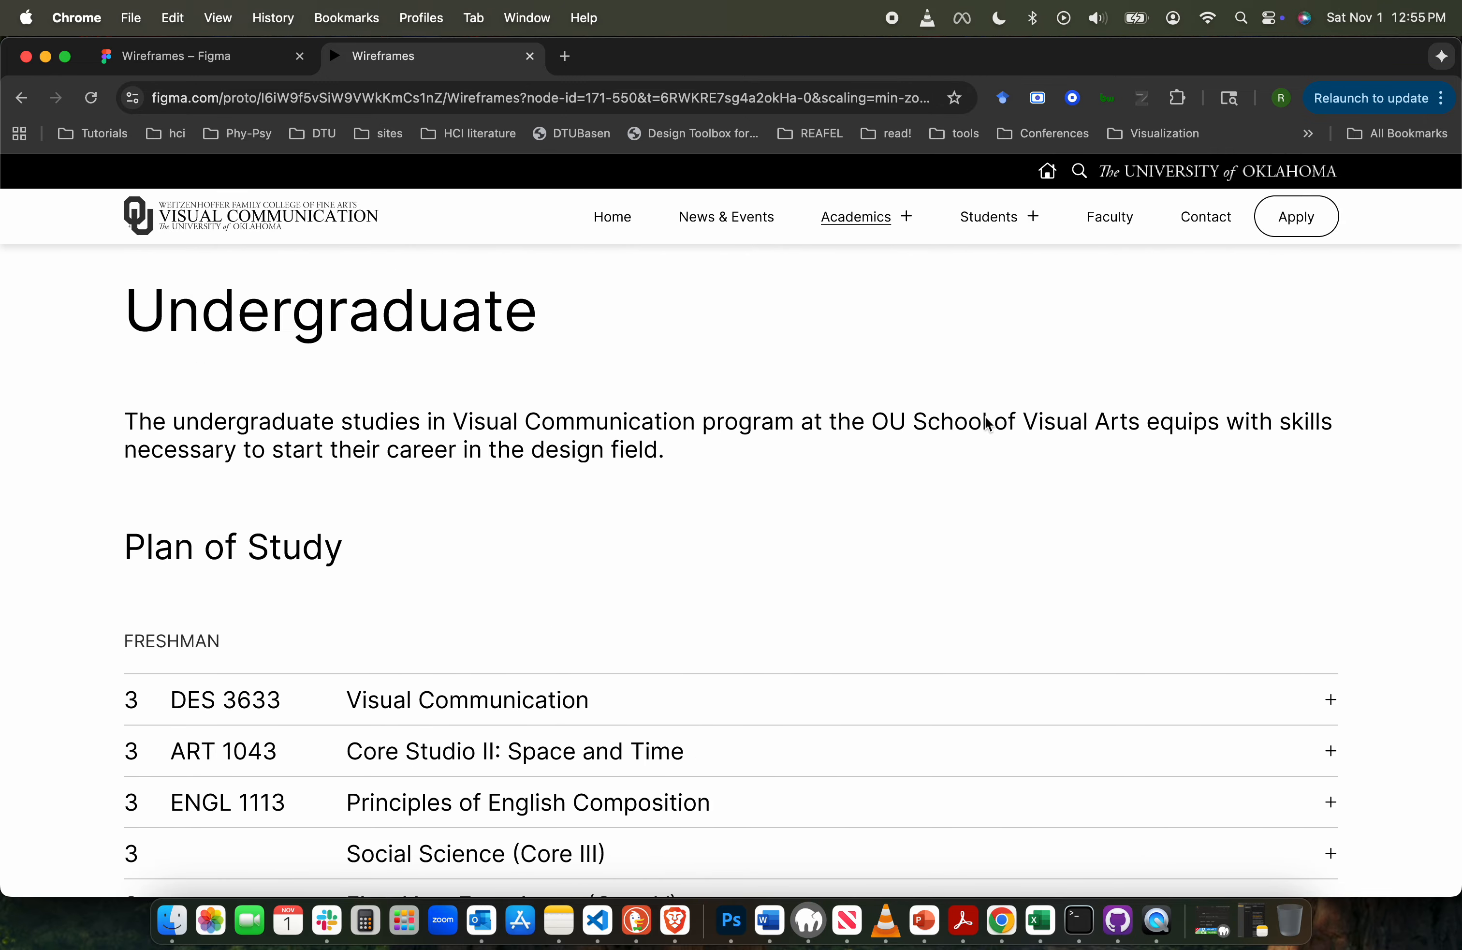
{"action": "scroll", "coordinate": [987, 422], "scroll_direction": "down", "scroll_amount": 2}
{"action": "scroll", "coordinate": [987, 422], "scroll_direction": "up", "scroll_amount": 2}
{"action": "scroll", "coordinate": [998, 510], "scroll_direction": "down", "scroll_amount": 5}
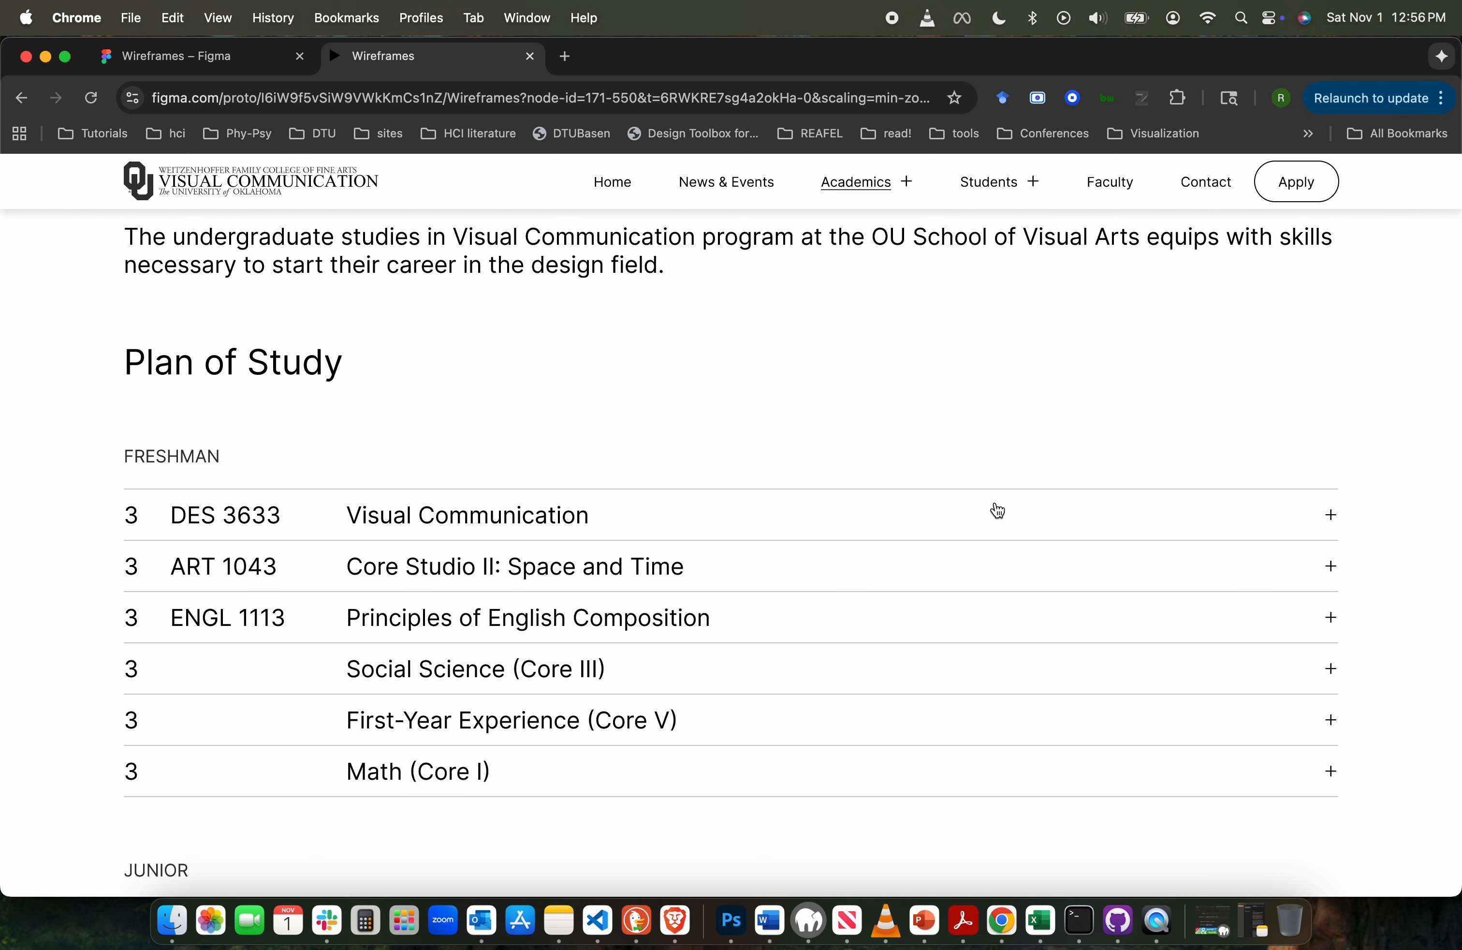
{"action": "scroll", "coordinate": [998, 510], "scroll_direction": "down", "scroll_amount": 15}
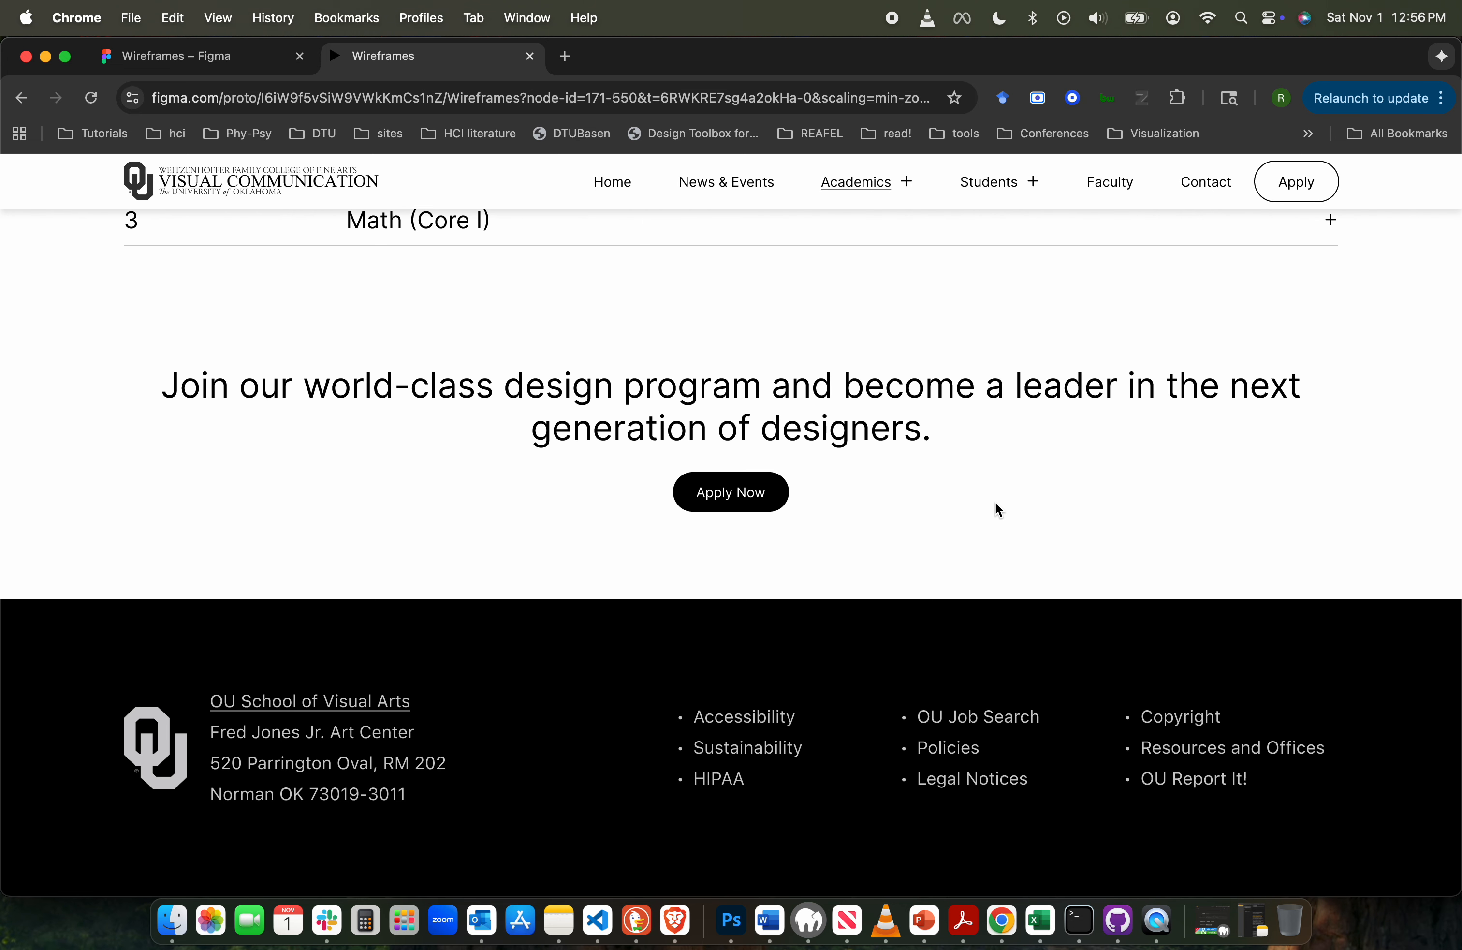
{"action": "scroll", "coordinate": [997, 510], "scroll_direction": "up", "scroll_amount": 20}
{"action": "left_click", "coordinate": [583, 365]}
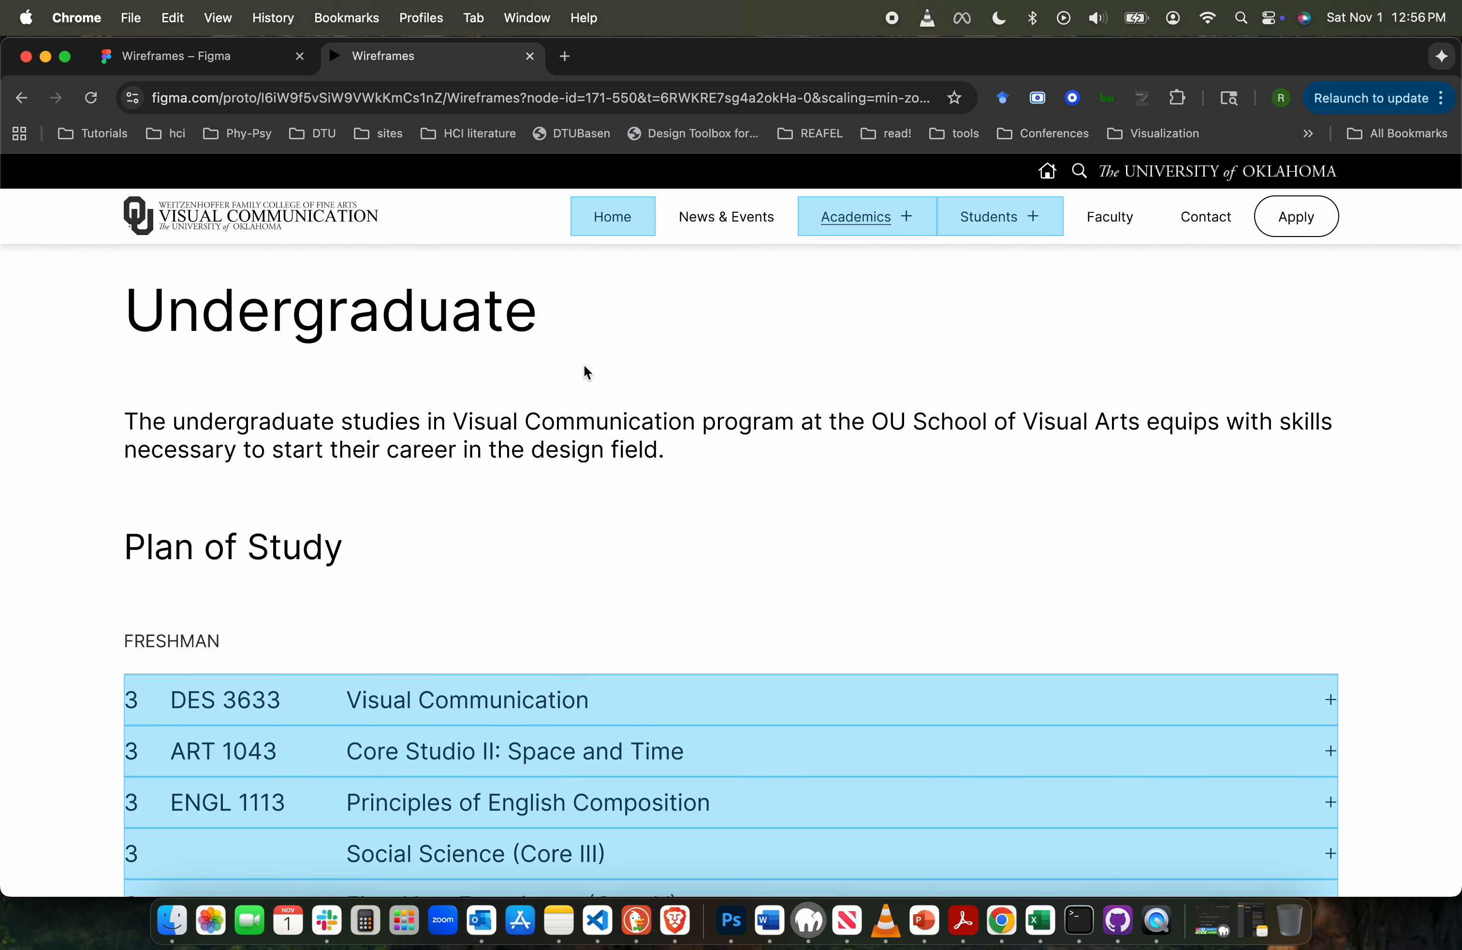
{"action": "left_click_drag", "start_coordinate": [57, 300], "coordinate": [478, 517]}
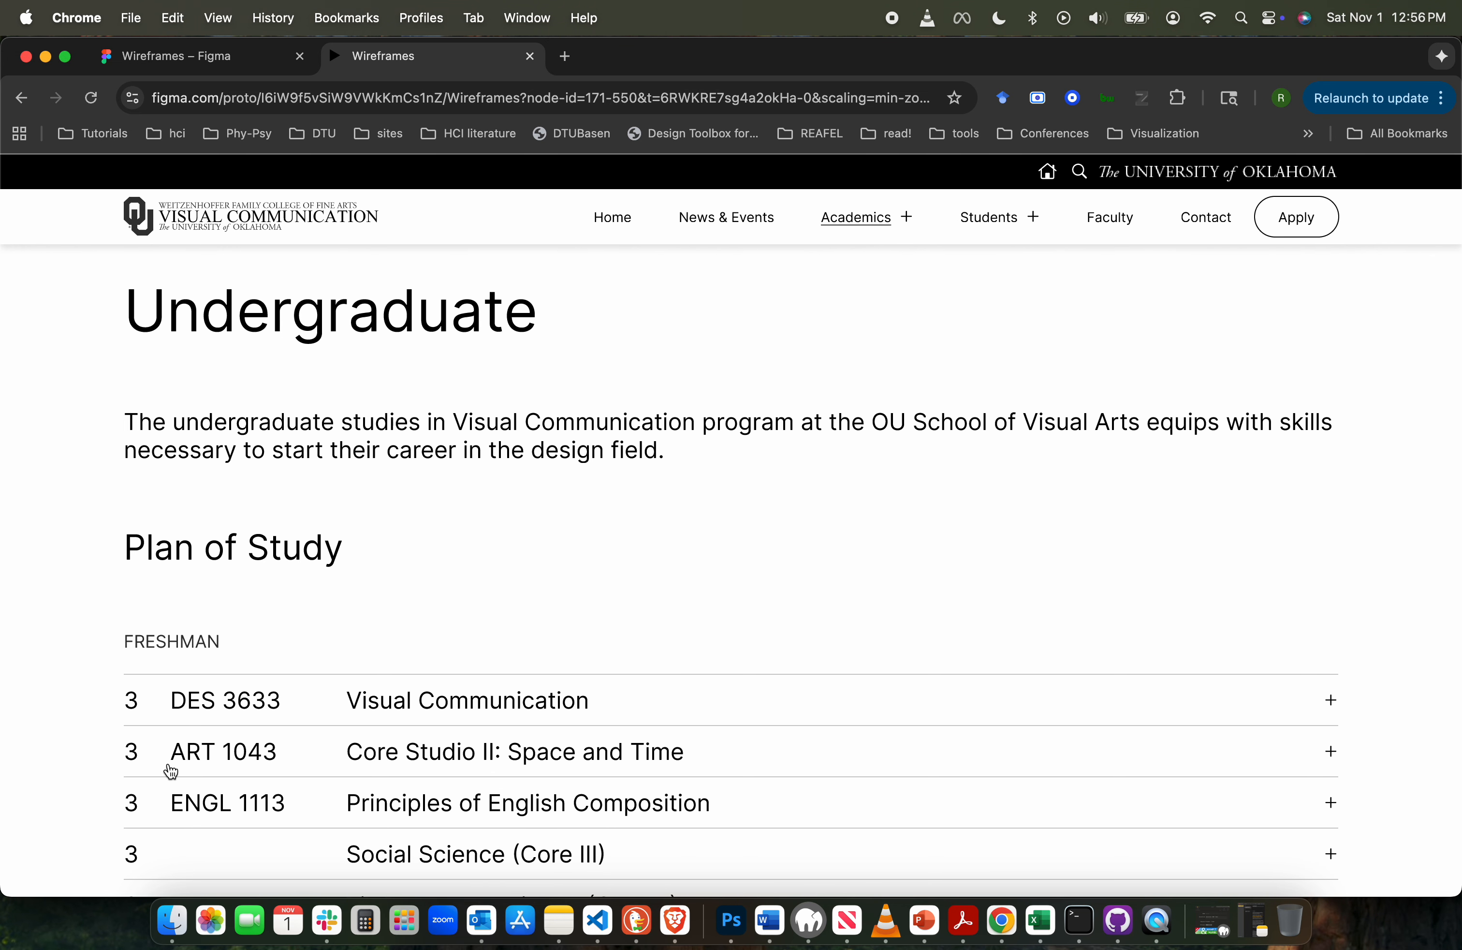
{"action": "scroll", "coordinate": [285, 775], "scroll_direction": "down", "scroll_amount": 2}
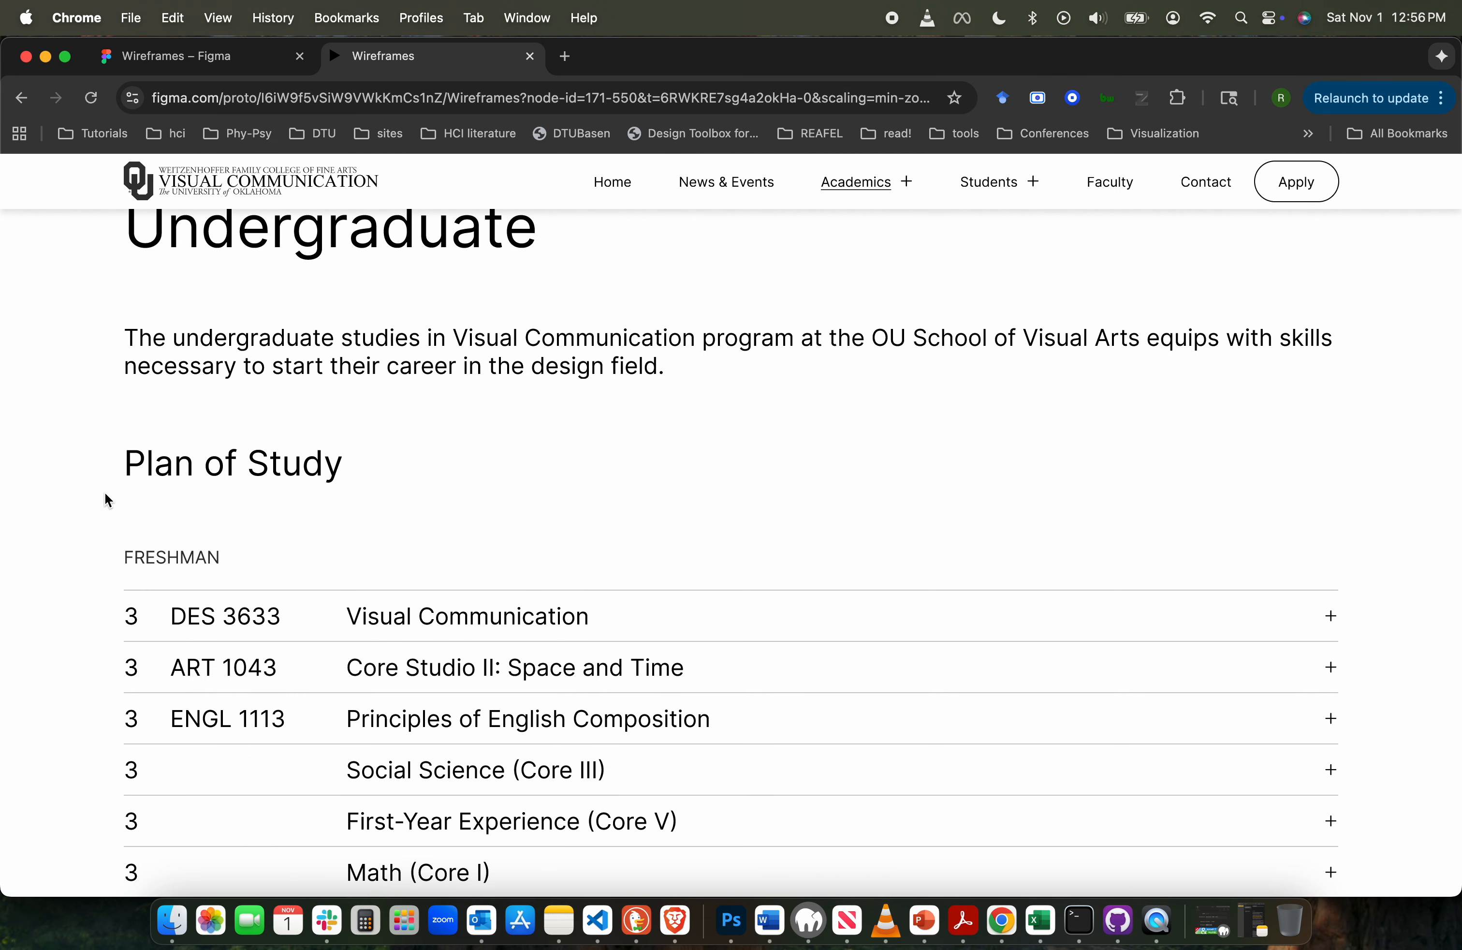
{"action": "scroll", "coordinate": [105, 493], "scroll_direction": "up", "scroll_amount": 2}
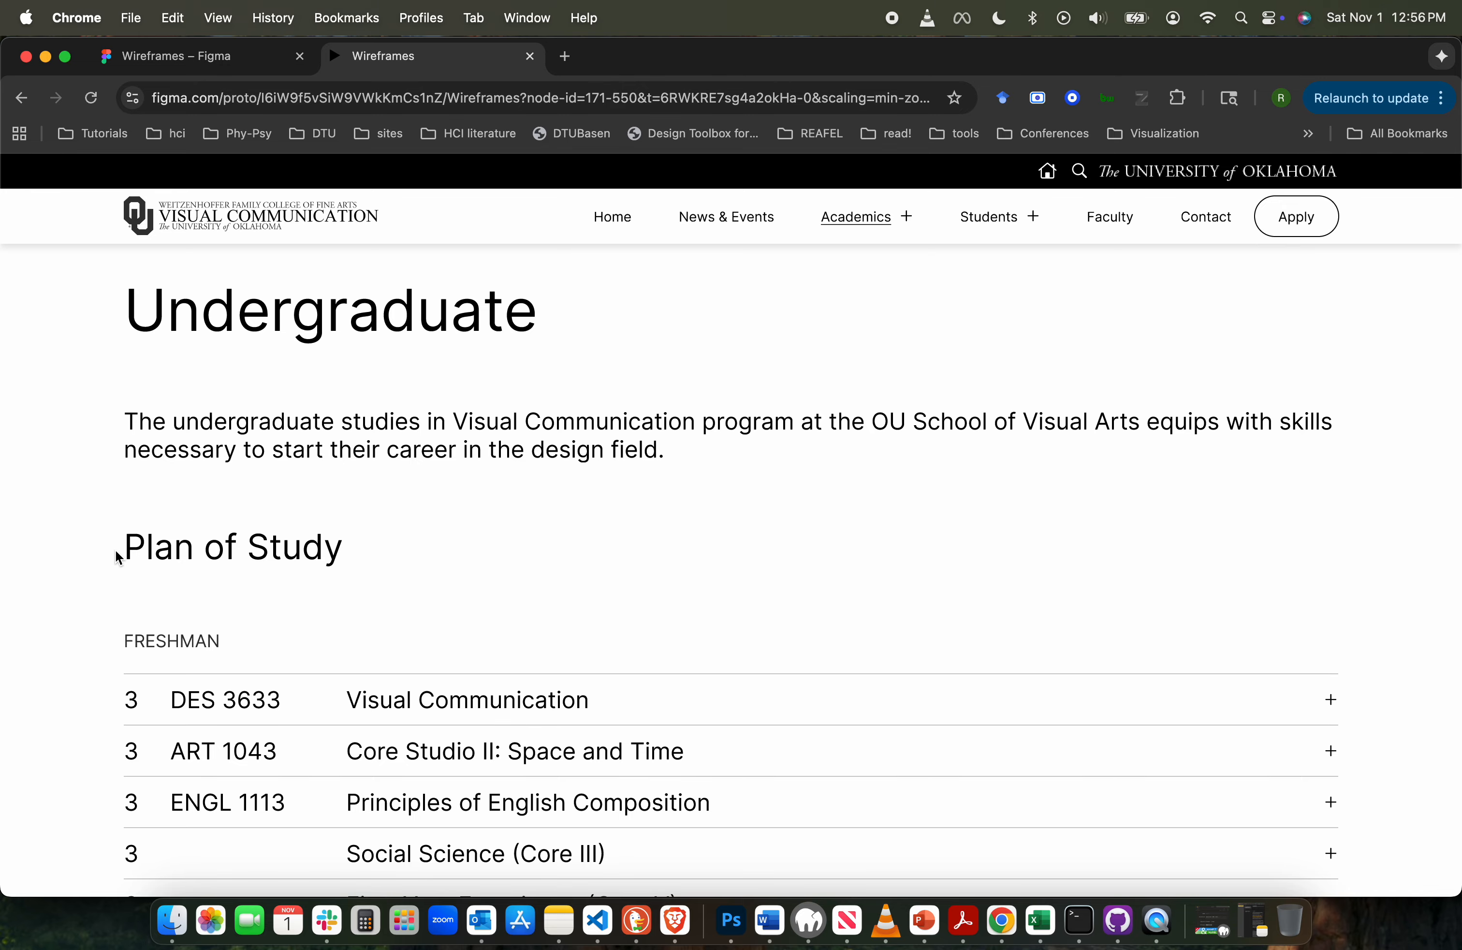
{"action": "left_click", "coordinate": [78, 714]}
{"action": "scroll", "coordinate": [77, 715], "scroll_direction": "down", "scroll_amount": 15}
{"action": "scroll", "coordinate": [78, 714], "scroll_direction": "up", "scroll_amount": 15}
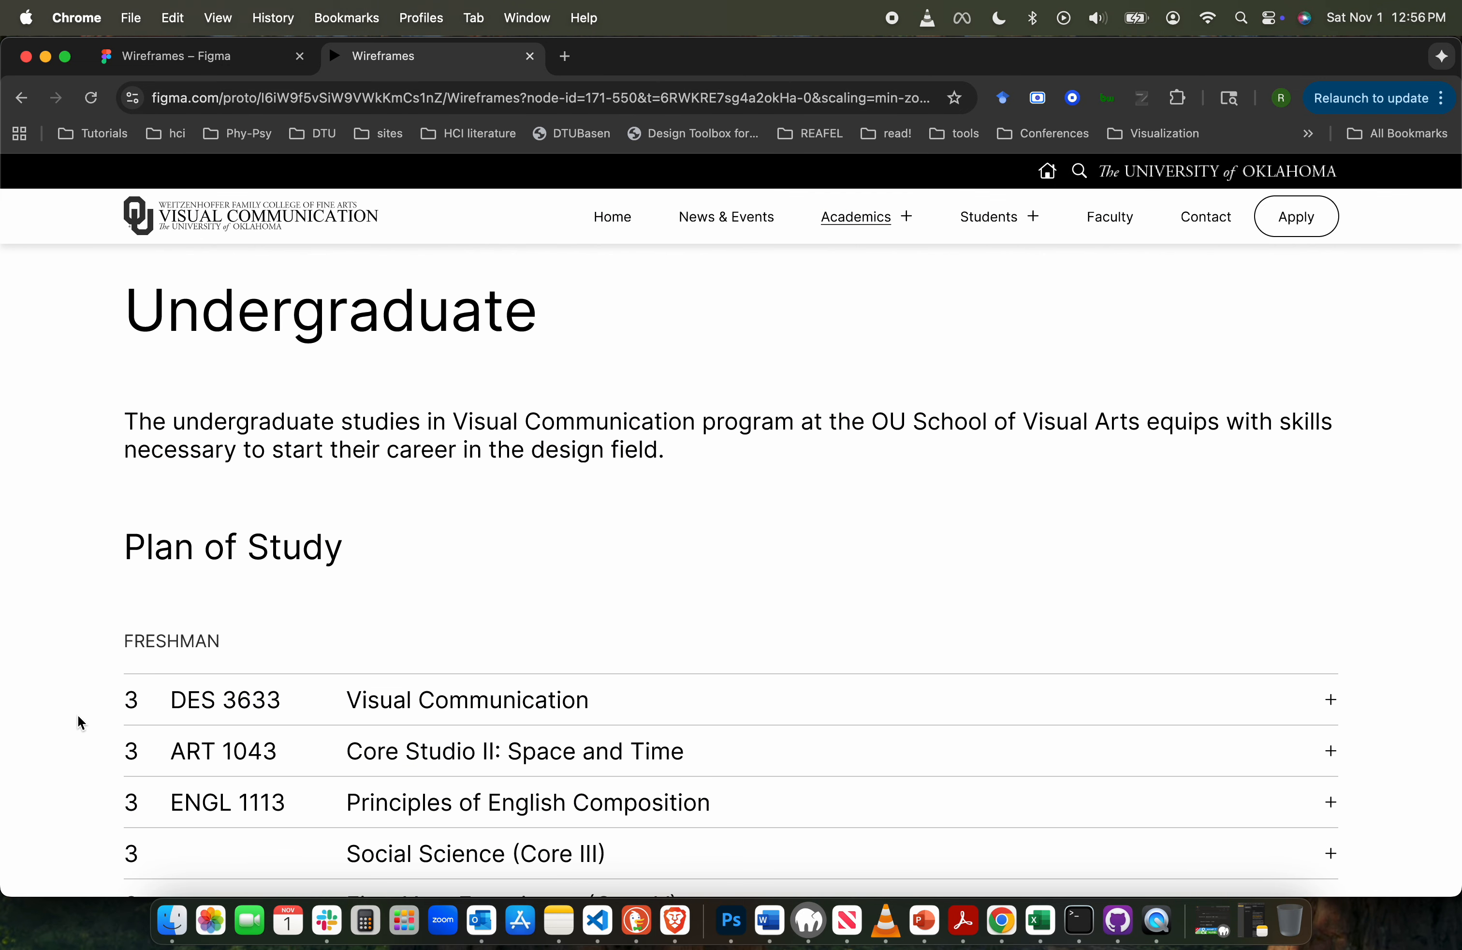